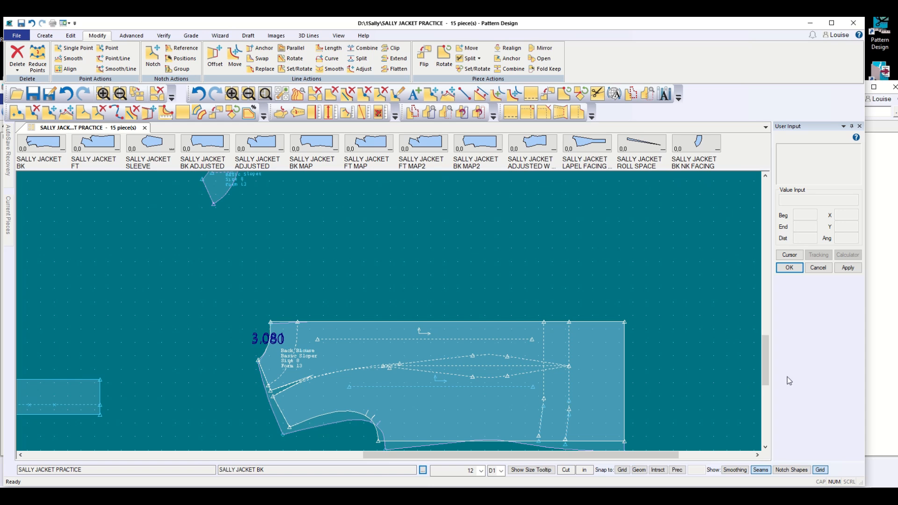
# Examine the overlaid SALLY JACKET BK and SALLY JACKET BK ADJUSTED pieces, comparing their outlines around the shoulder and armhole
pyautogui.moveTo(765, 363); pyautogui.dragTo(768, 382)
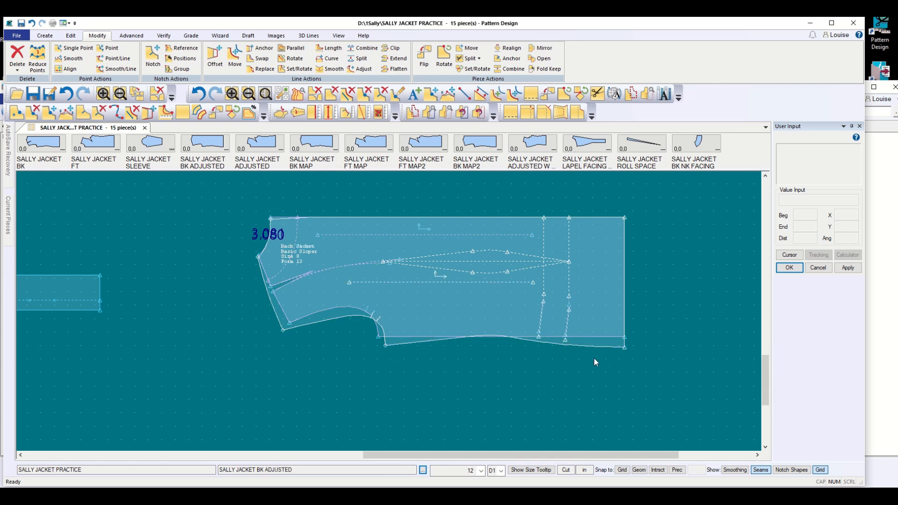
pyautogui.scroll(-2, 389, 370)
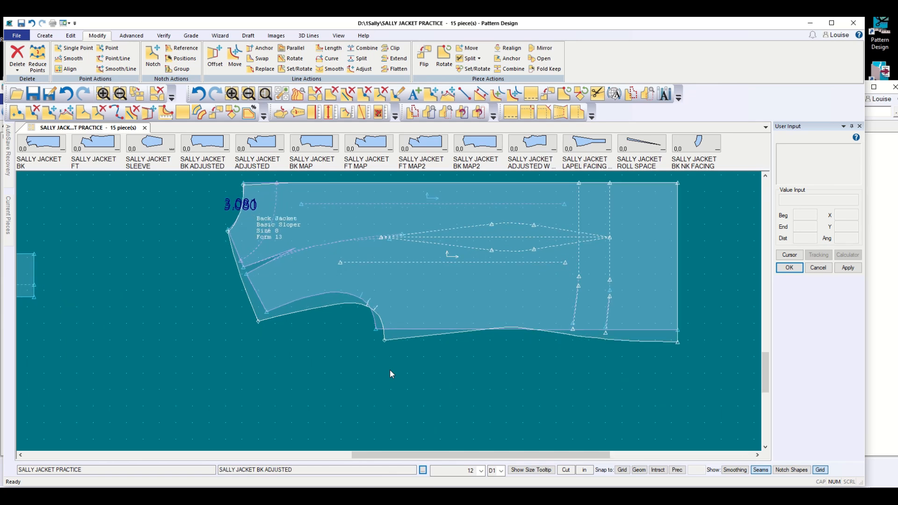
pyautogui.scroll(-4, 391, 374)
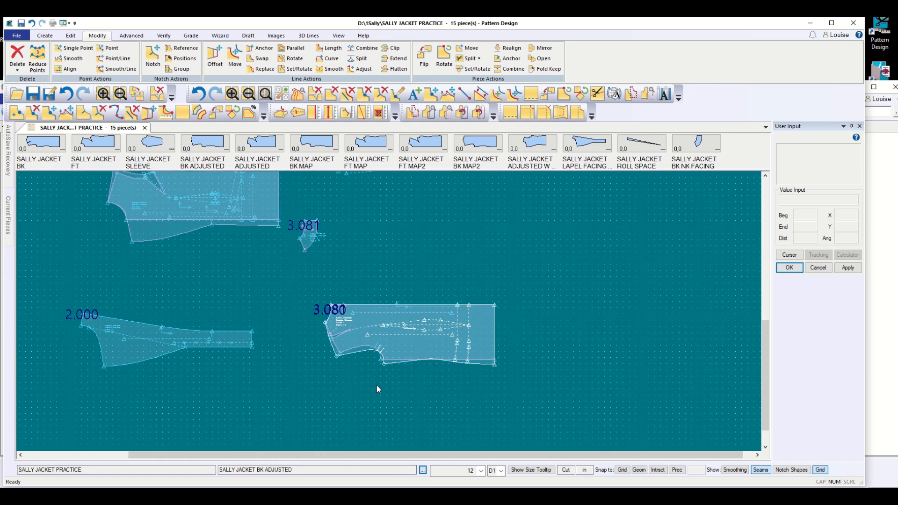
pyautogui.scroll(-1, 378, 389)
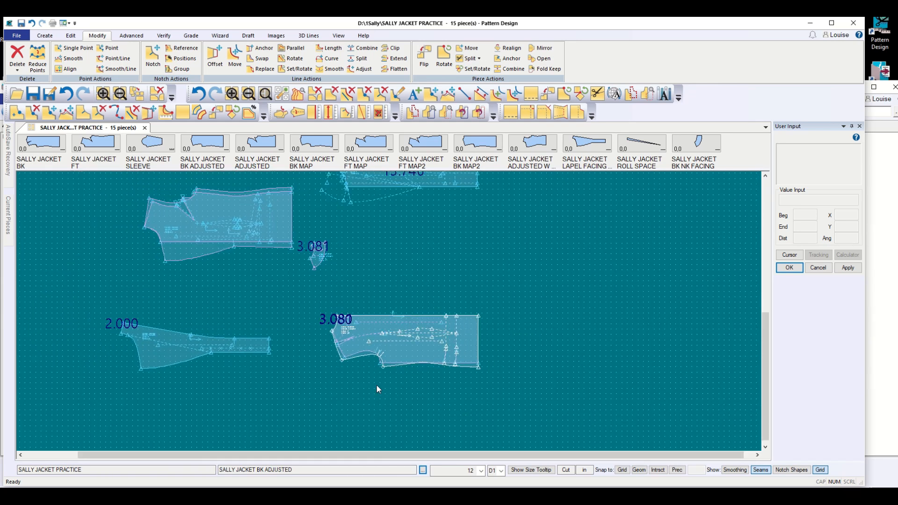
pyautogui.scroll(4, 377, 389)
pyautogui.scroll(1, 379, 390)
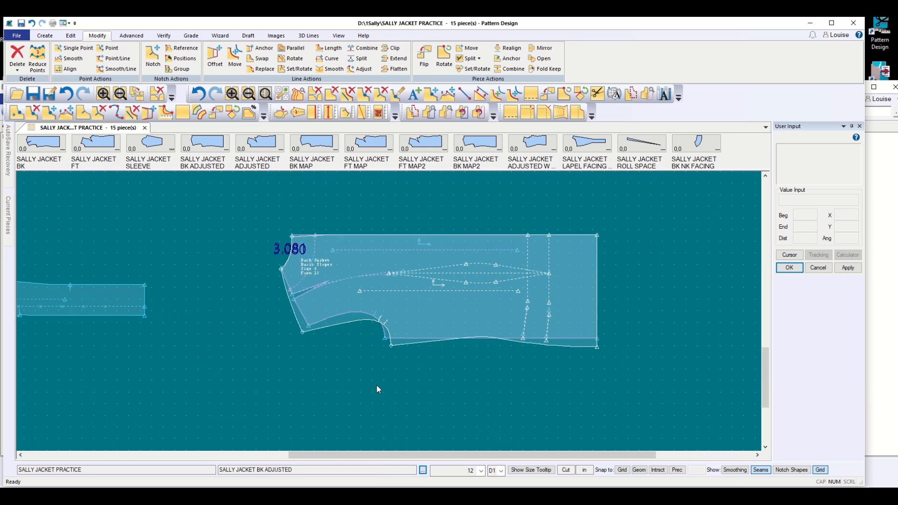
pyautogui.click(421, 300)
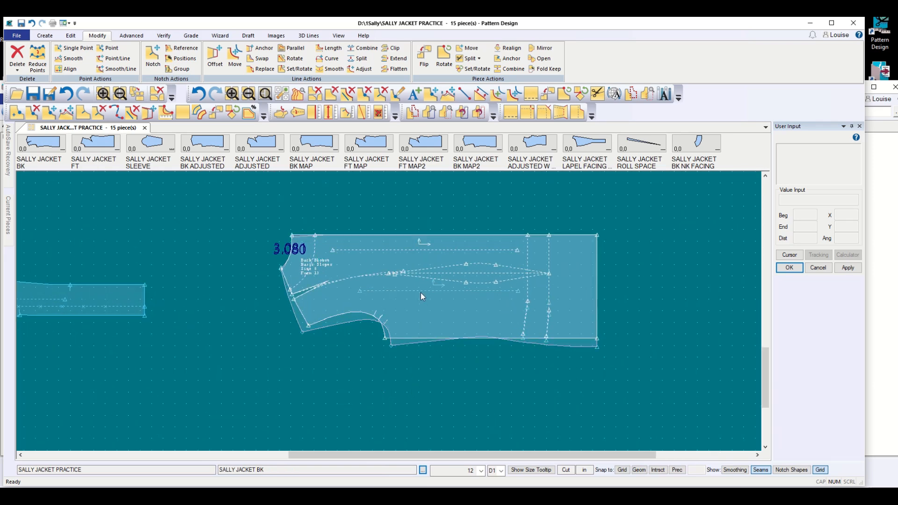
pyautogui.click(422, 326)
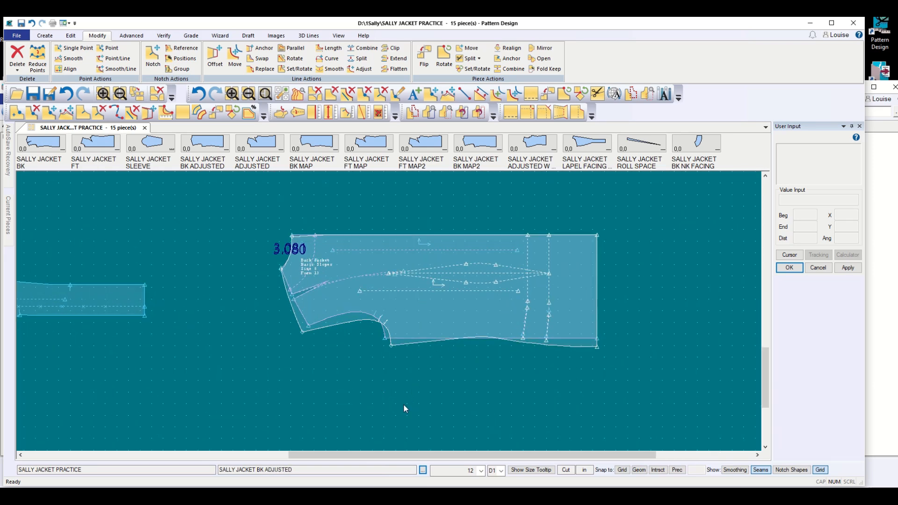
pyautogui.scroll(1, 384, 399)
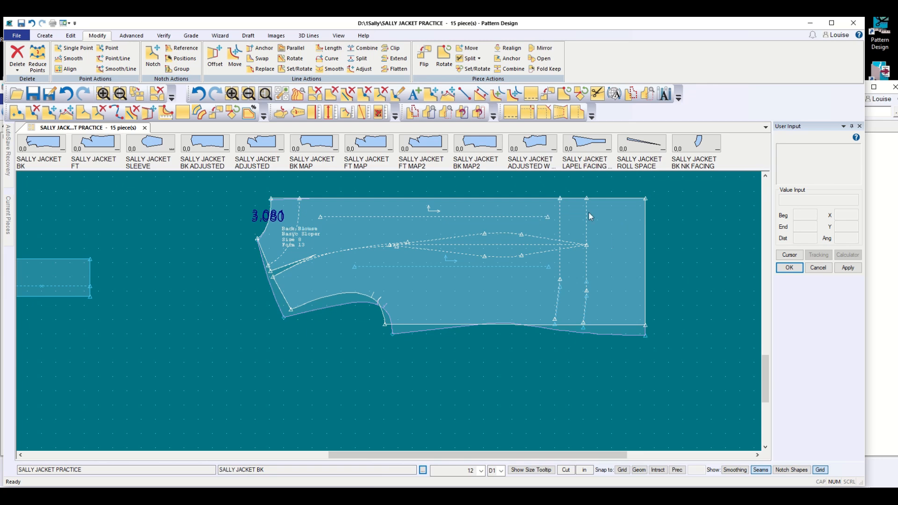
pyautogui.scroll(5, 260, 246)
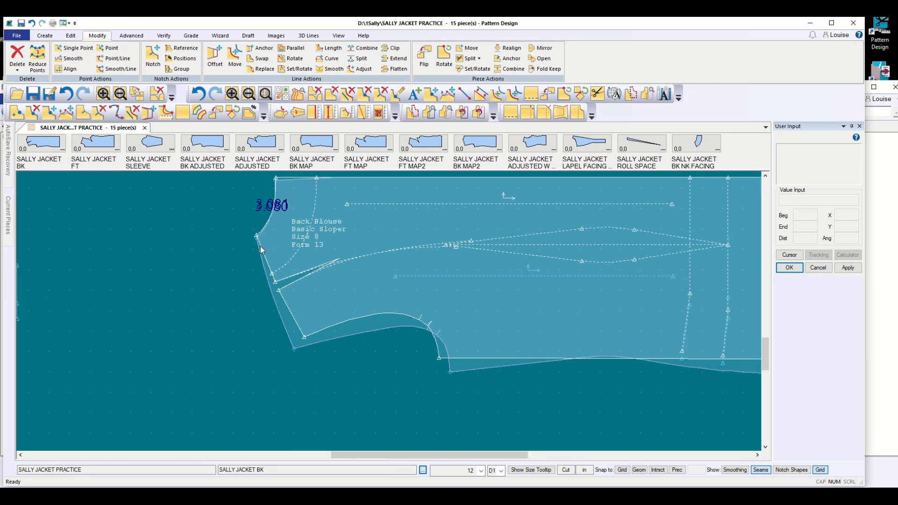
pyautogui.scroll(4, 260, 247)
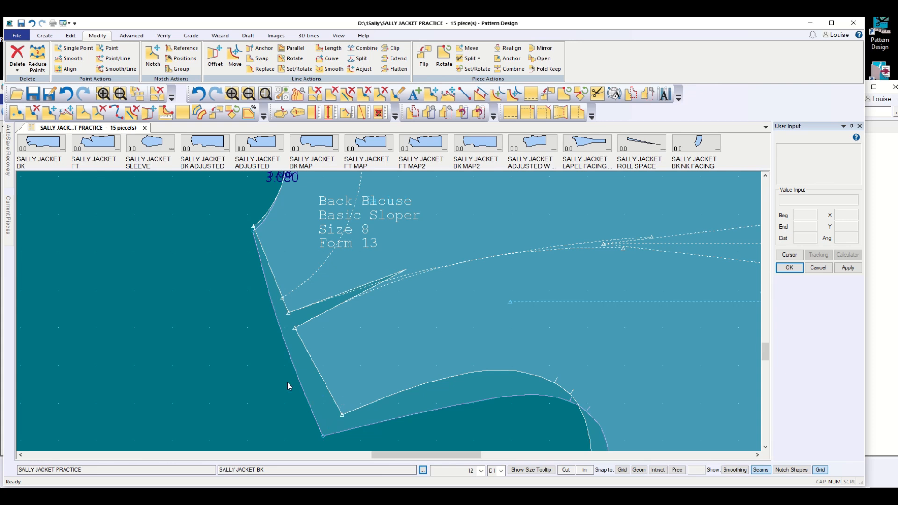
pyautogui.click(319, 406)
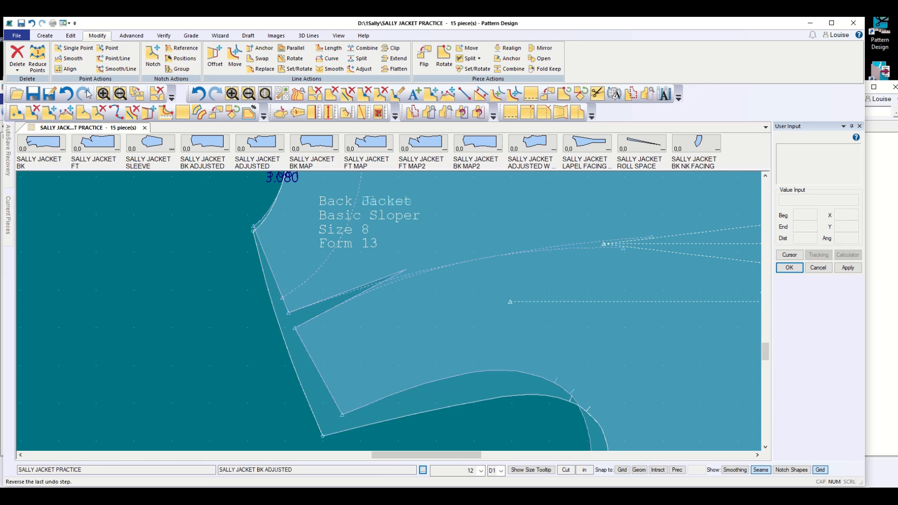
# Copy the shoulder line segments and shoulder dart legs from SALLY JACKET BK onto the SALLY JACKET BK ADJUSTED piece
pyautogui.click(44, 36)
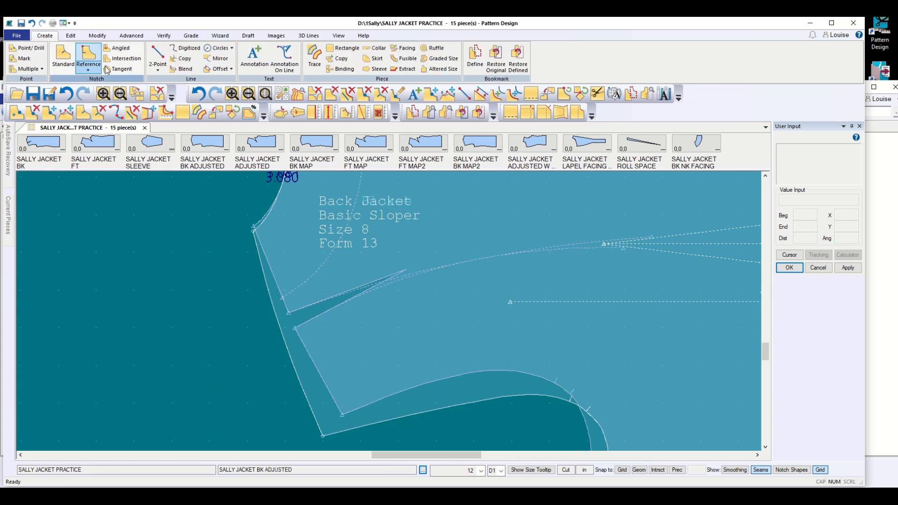
pyautogui.click(182, 60)
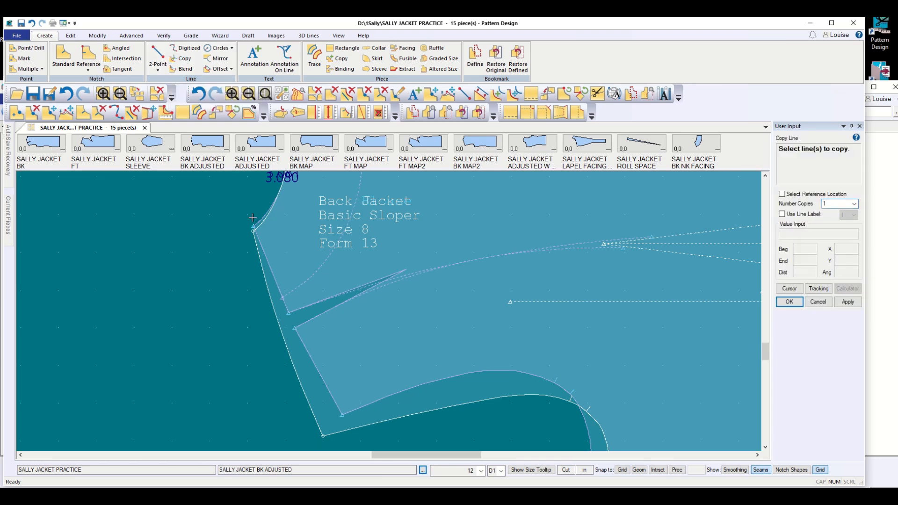
pyautogui.click(277, 270)
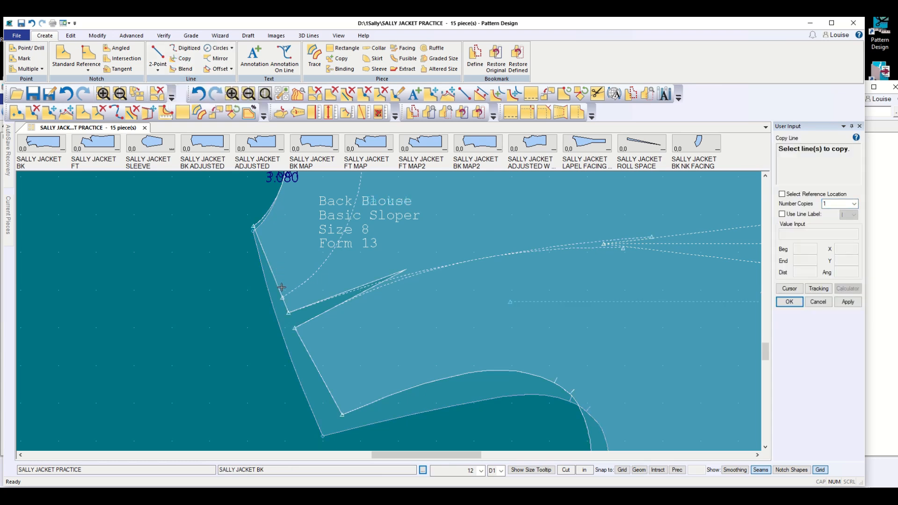
pyautogui.click(332, 395)
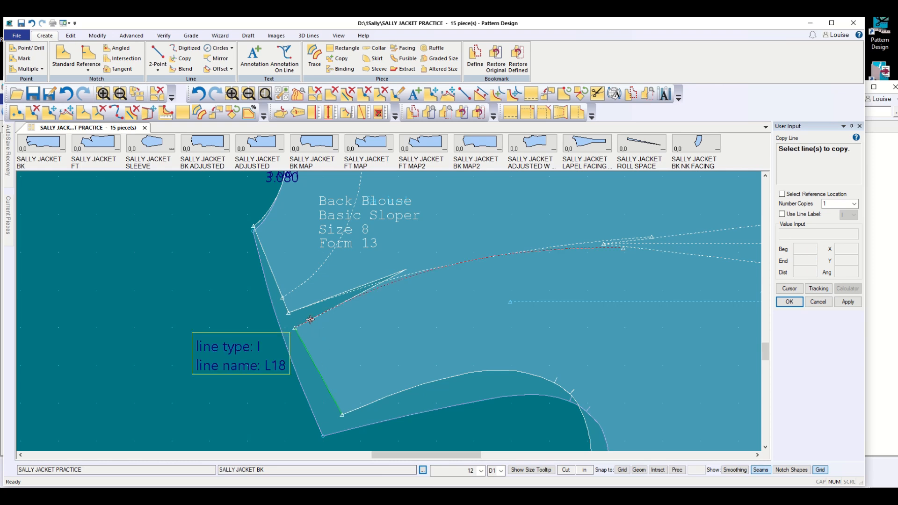
pyautogui.click(385, 281)
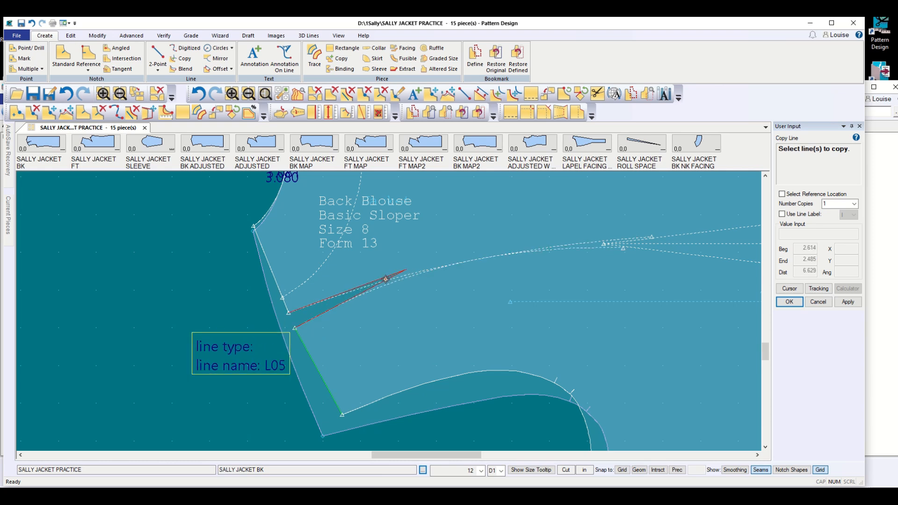
pyautogui.click(276, 284)
pyautogui.rightClick(173, 350)
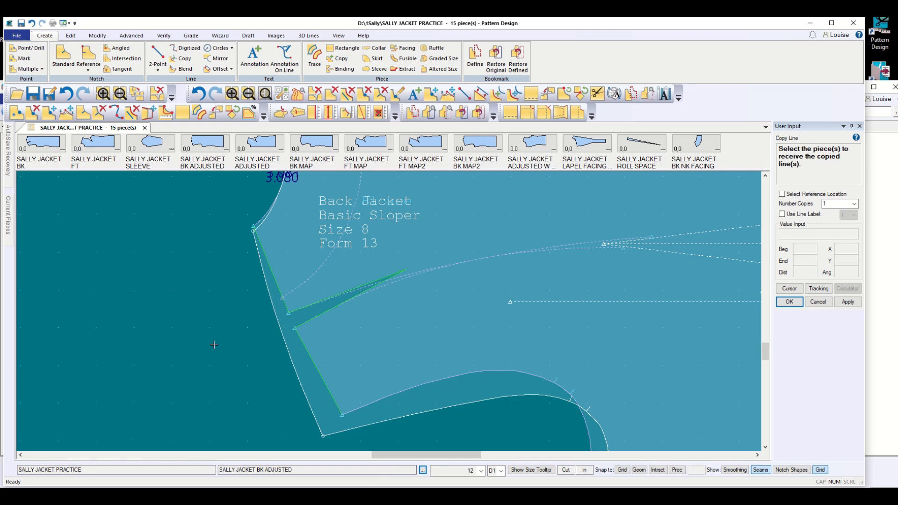
pyautogui.click(242, 380)
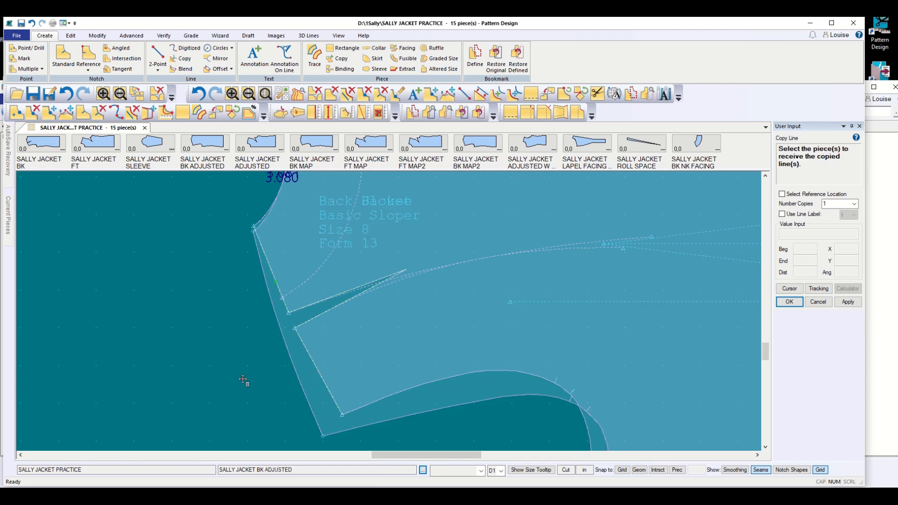
pyautogui.click(819, 303)
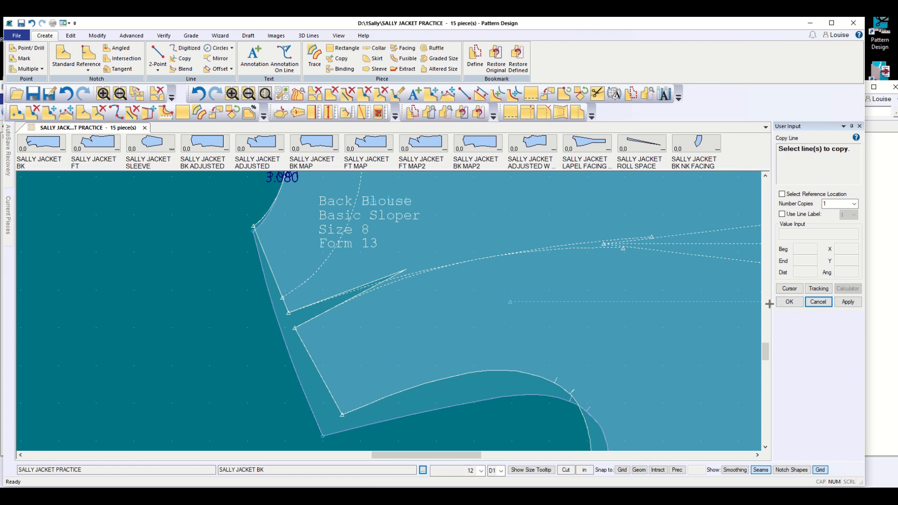
pyautogui.click(821, 306)
# Move the SALLY JACKET BK piece clear of the shoulder area of SALLY JACKET BK ADJUSTED
pyautogui.click(415, 336)
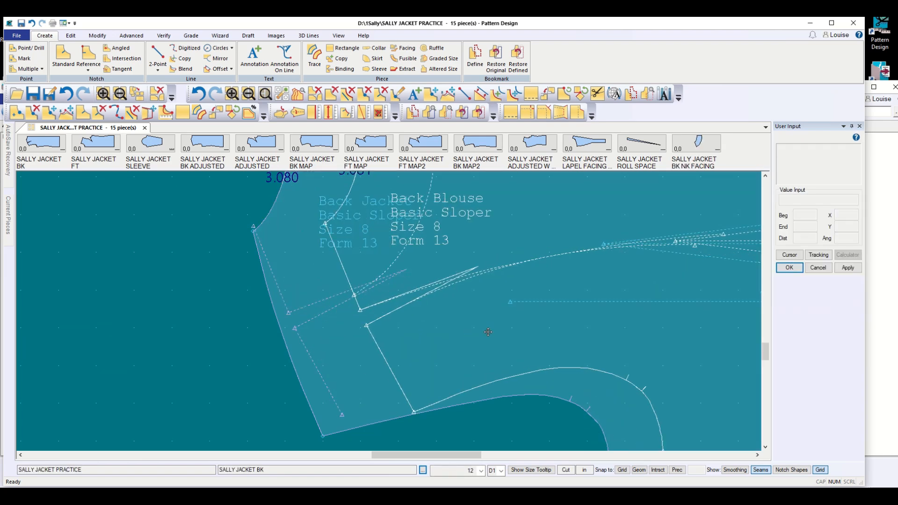
pyautogui.click(756, 227)
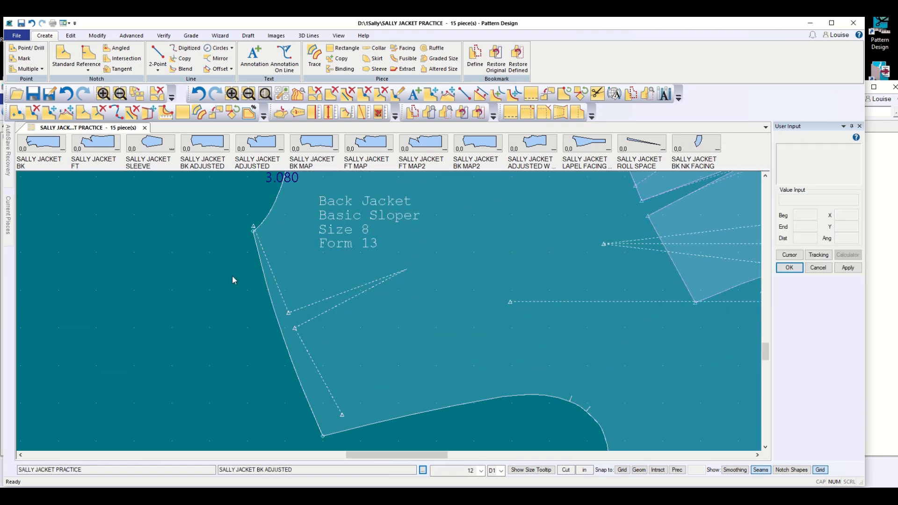
pyautogui.scroll(-4, 312, 371)
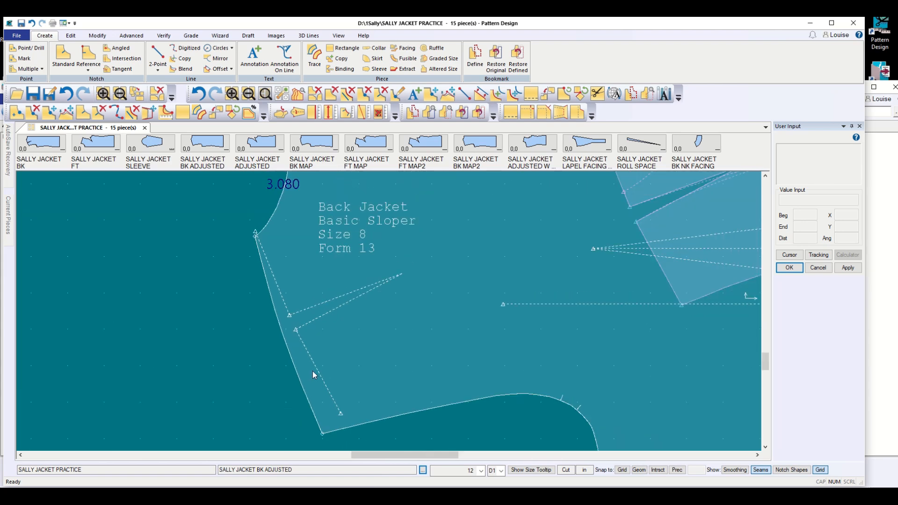
# Try to copy the shoulder line of SALLY JACKET FT onto the adjusted front piece lying over it
pyautogui.scroll(-3, 304, 369)
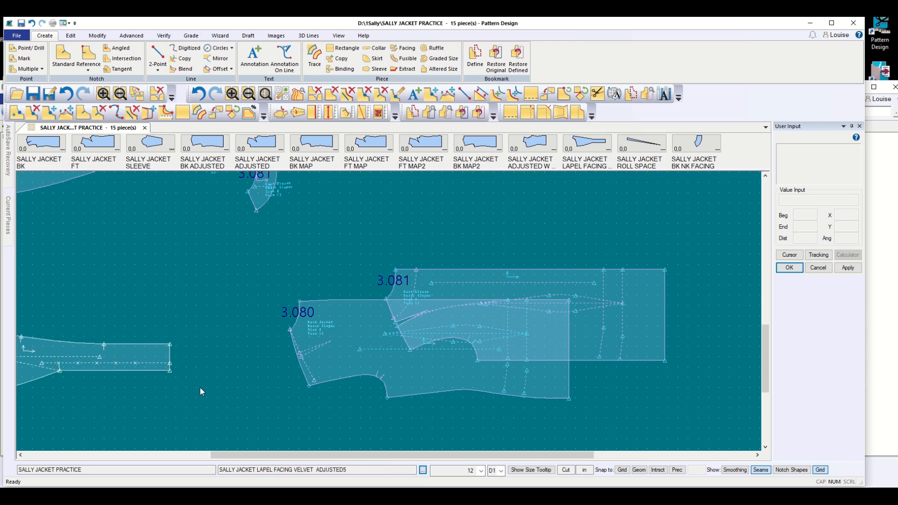
pyautogui.scroll(-1, 200, 387)
pyautogui.scroll(-3, 200, 389)
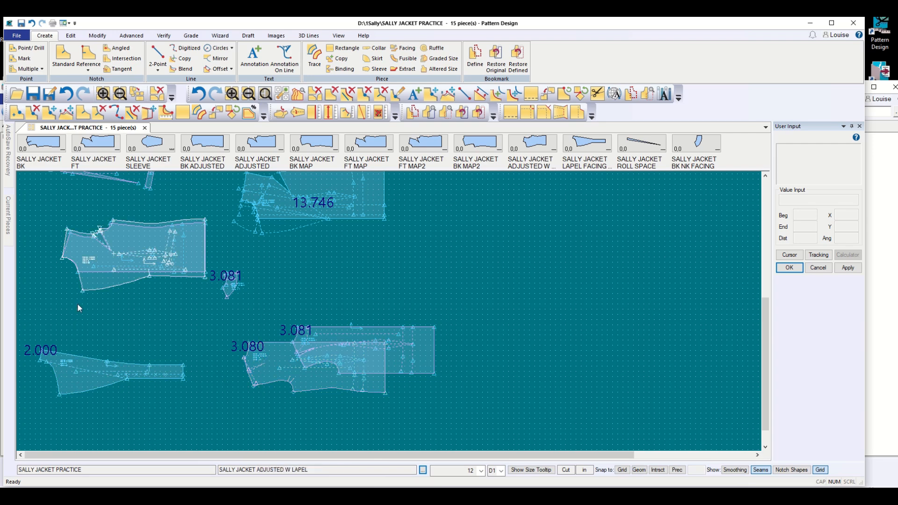
pyautogui.scroll(4, 53, 253)
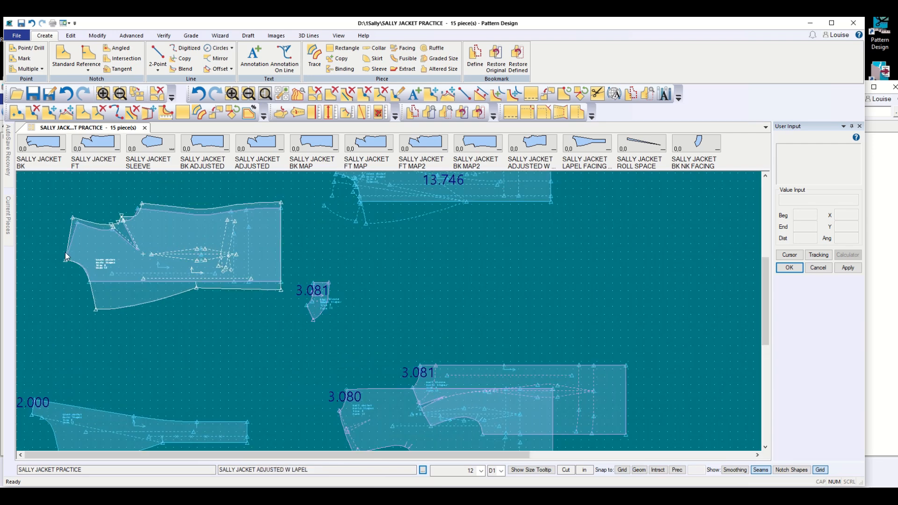
pyautogui.scroll(1, 75, 253)
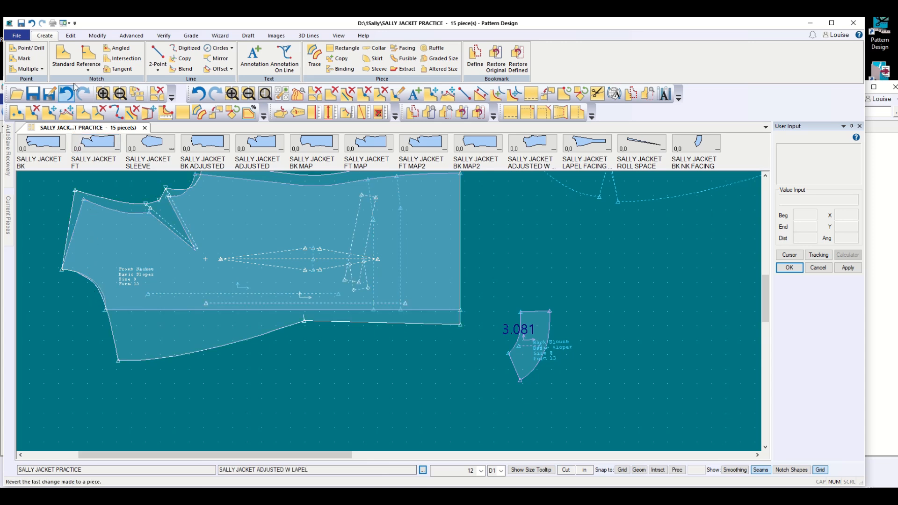
pyautogui.click(181, 59)
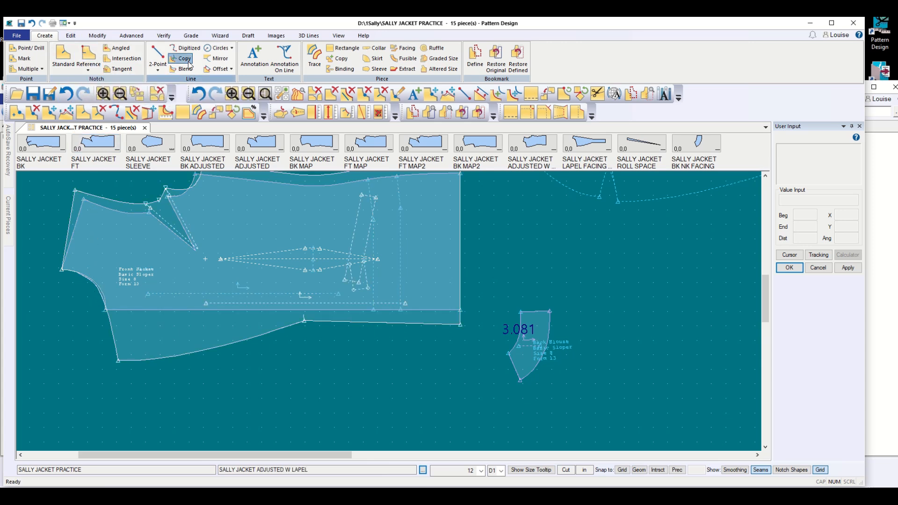
pyautogui.click(83, 228)
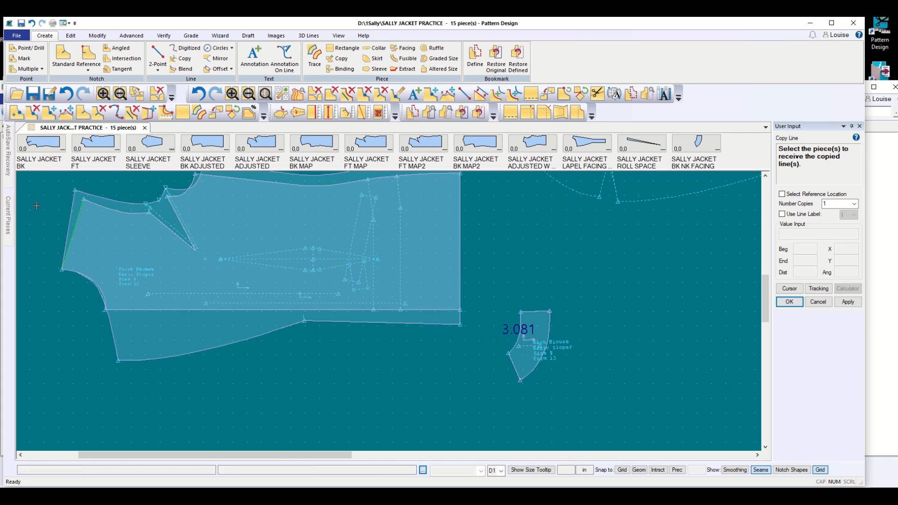
pyautogui.moveTo(92, 257); pyautogui.dragTo(57, 269)
pyautogui.moveTo(728, 332); pyautogui.dragTo(809, 317)
pyautogui.click(791, 302)
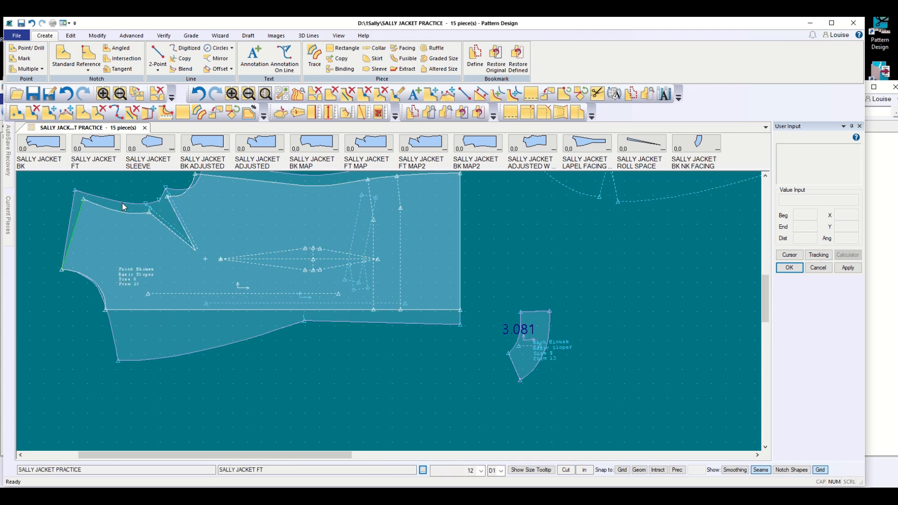
# Copy one shoulder line from SALLY JACKET FT onto the overlaid SALLY JACKET ADJUSTED piece
pyautogui.click(70, 57)
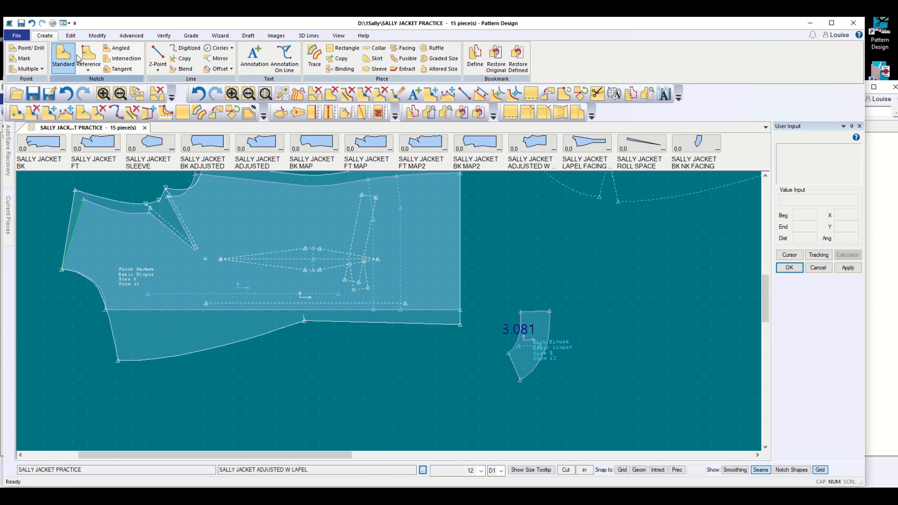
pyautogui.click(183, 58)
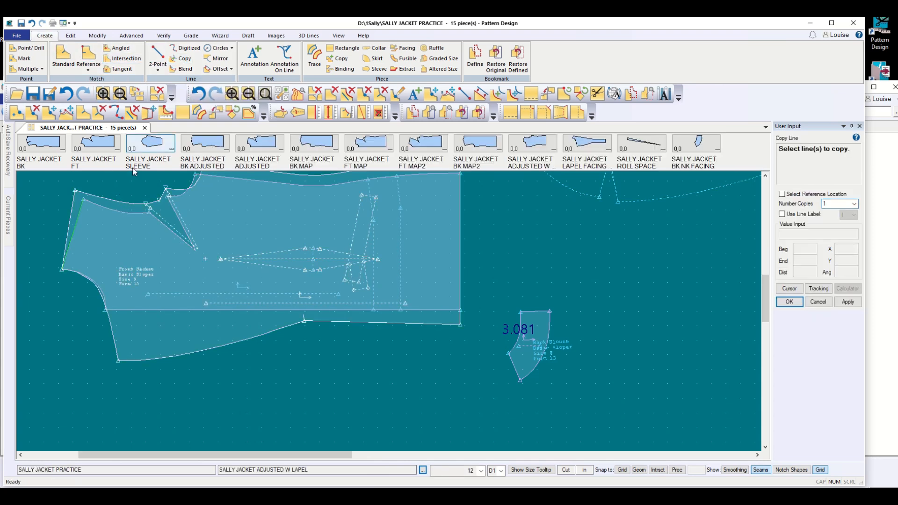
pyautogui.rightClick(83, 232)
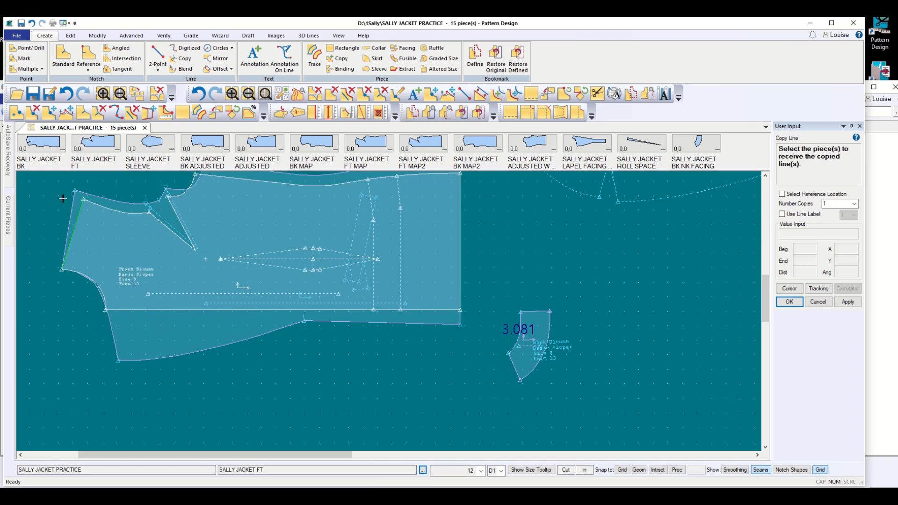
pyautogui.moveTo(55, 192); pyautogui.dragTo(70, 204)
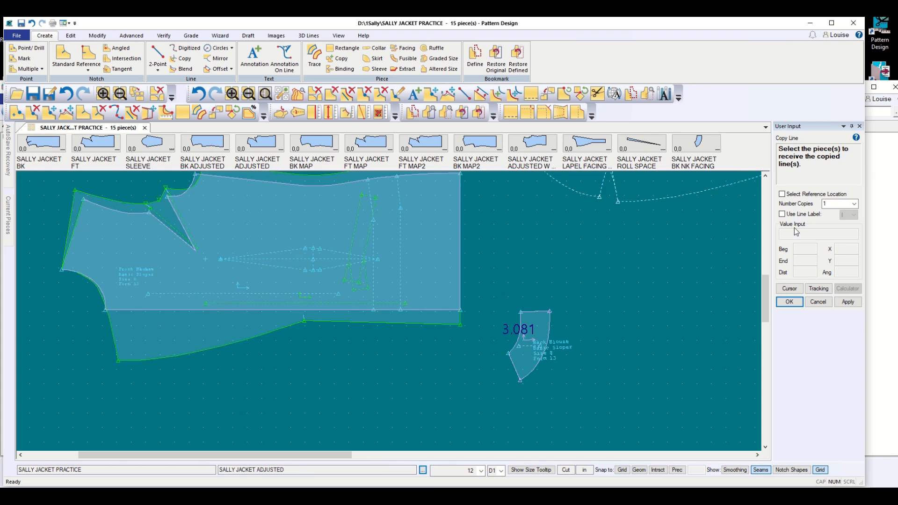
pyautogui.click(799, 301)
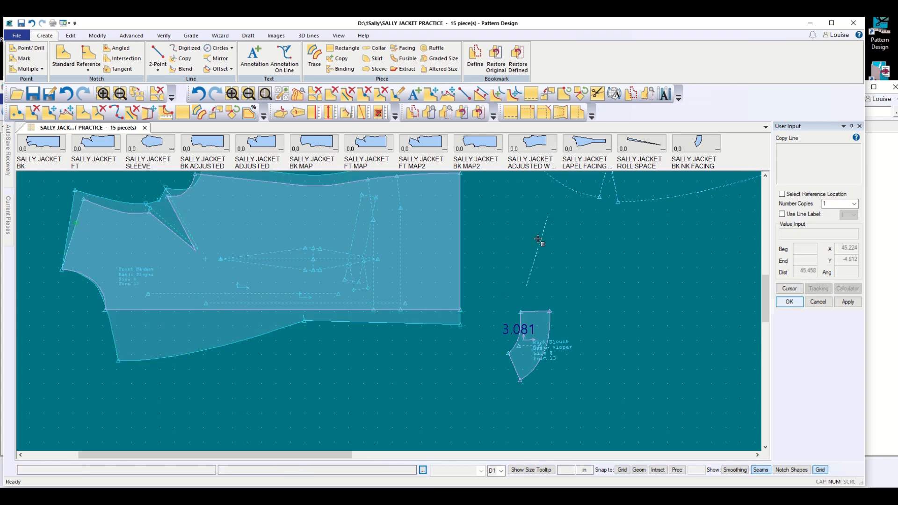
pyautogui.click(814, 303)
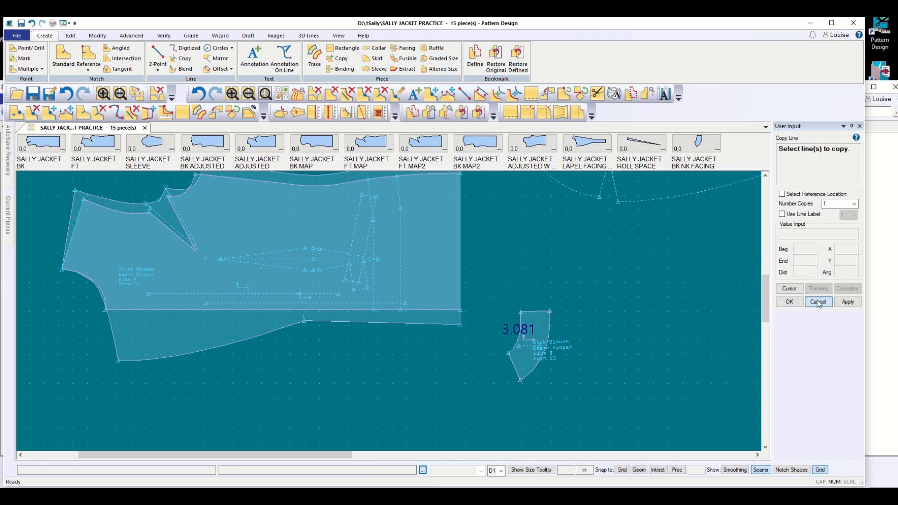
# Finish the line copying and move SALLY JACKET FT off the SALLY JACKET ADJUSTED W LAPEL piece beneath it
pyautogui.click(810, 303)
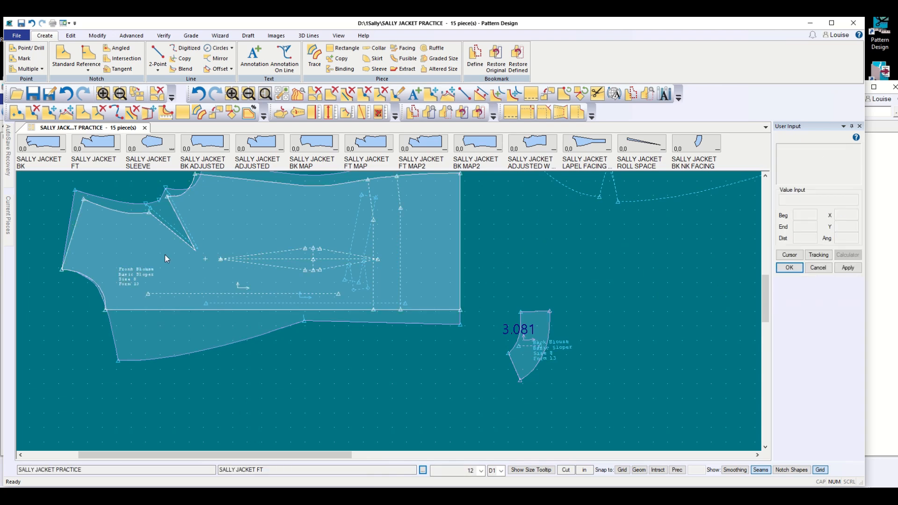
pyautogui.moveTo(96, 251); pyautogui.dragTo(599, 321)
pyautogui.scroll(1, 65, 237)
pyautogui.scroll(-2, 65, 236)
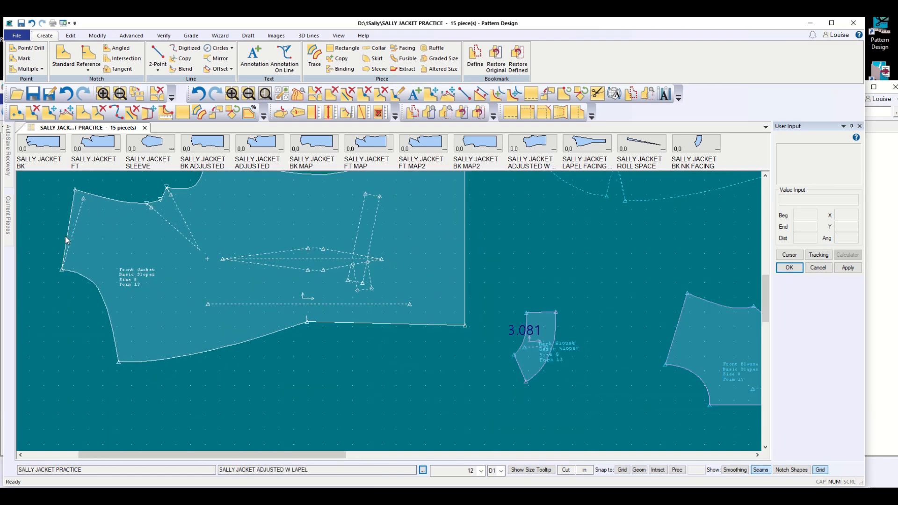
pyautogui.scroll(-2, 69, 235)
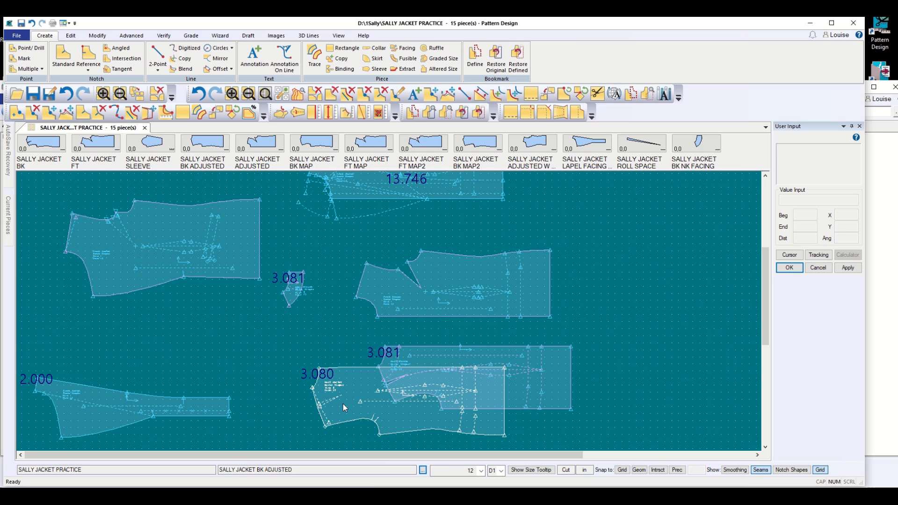
# Place SALLY JACKET BK ADJUSTED and the back neck facing between the adjusted front and the lapel facing
pyautogui.moveTo(344, 404)
pyautogui.mouseDown()
pyautogui.moveTo(71, 340)
pyautogui.moveTo(87, 345)
pyautogui.moveTo(85, 310)
pyautogui.moveTo(90, 350)
pyautogui.mouseUp()
pyautogui.moveTo(292, 291); pyautogui.dragTo(42, 337)
pyautogui.moveTo(106, 419); pyautogui.dragTo(117, 427)
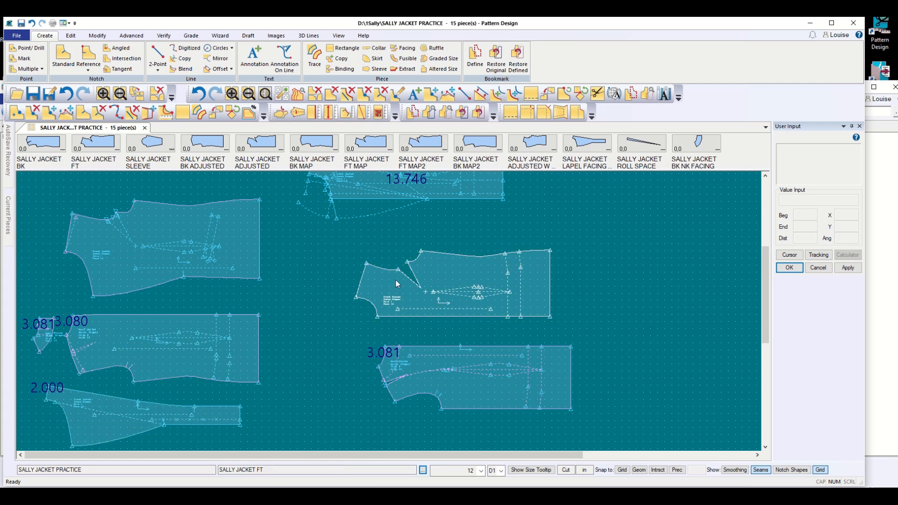
# Move the piece above the adjusted front closer to it, and set SALLY JACKET BK and SALLY JACKET FT well away from the adjusted pieces
pyautogui.moveTo(441, 190); pyautogui.dragTo(183, 172)
pyautogui.moveTo(397, 389); pyautogui.dragTo(590, 223)
pyautogui.moveTo(377, 288)
pyautogui.mouseDown()
pyautogui.moveTo(576, 240)
pyautogui.moveTo(610, 248)
pyautogui.mouseUp()
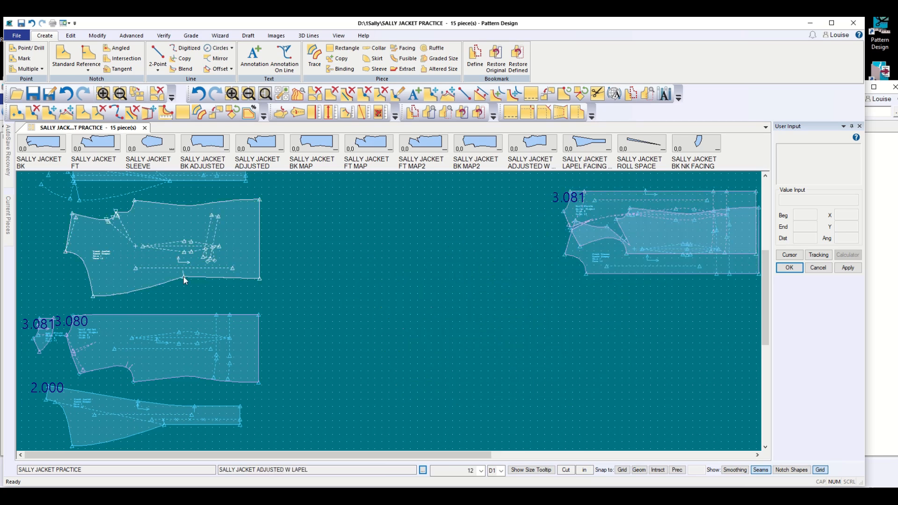
# Spread the lapel facing, SALLY JACKET BK ADJUSTED and the adjusted front further apart so the stacked pieces have space around them
pyautogui.scroll(-4, 66, 253)
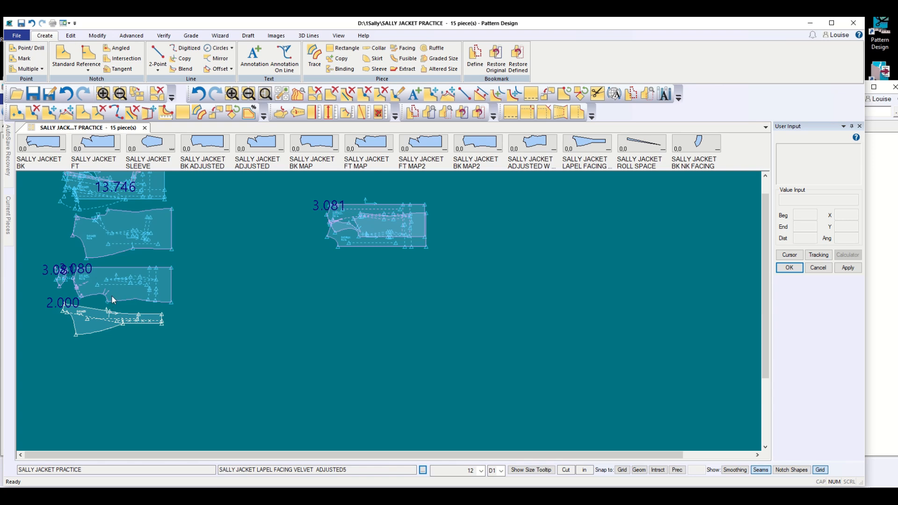
pyautogui.moveTo(112, 322); pyautogui.dragTo(129, 347)
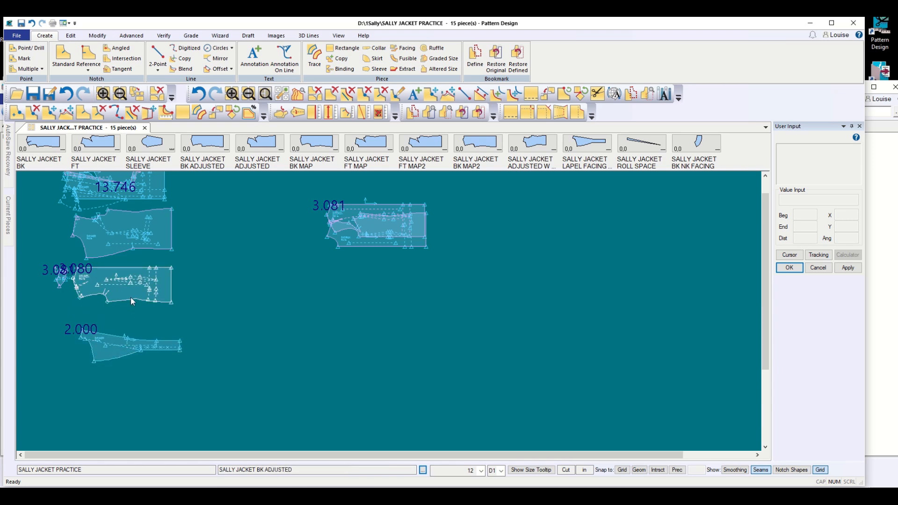
pyautogui.moveTo(130, 291); pyautogui.dragTo(148, 320)
pyautogui.moveTo(106, 243); pyautogui.dragTo(119, 270)
pyautogui.scroll(3, 64, 295)
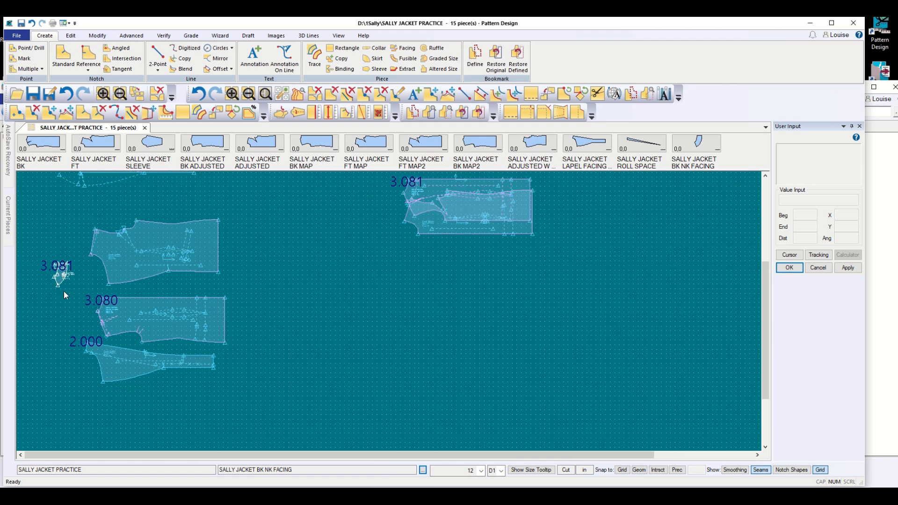
pyautogui.scroll(2, 65, 285)
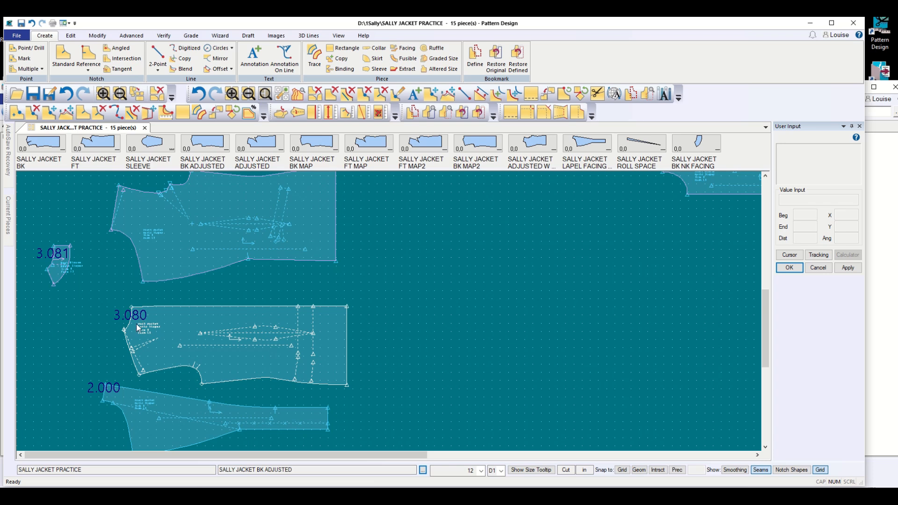
# Lay the SALLY JACKET BK NK FACING piece over the neckline of SALLY JACKET BK ADJUSTED
pyautogui.moveTo(53, 273); pyautogui.dragTo(131, 336)
pyautogui.scroll(1, 131, 336)
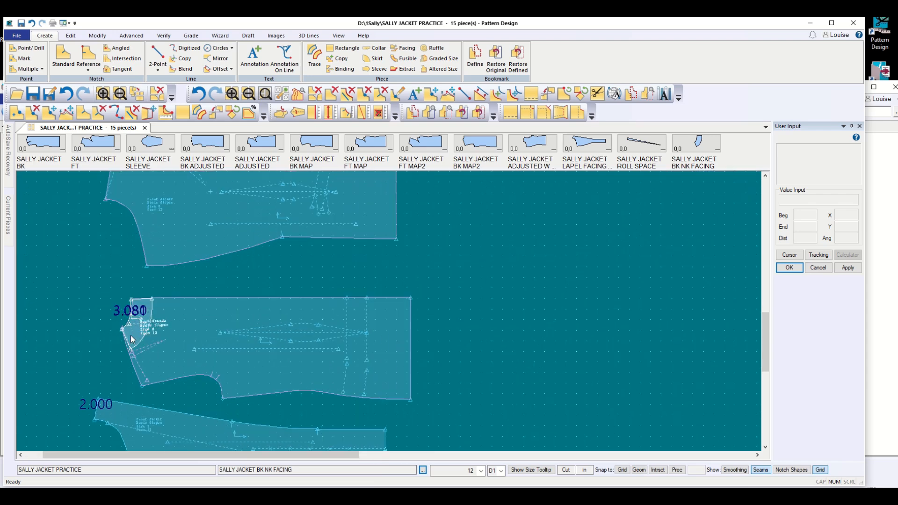
pyautogui.scroll(5, 131, 338)
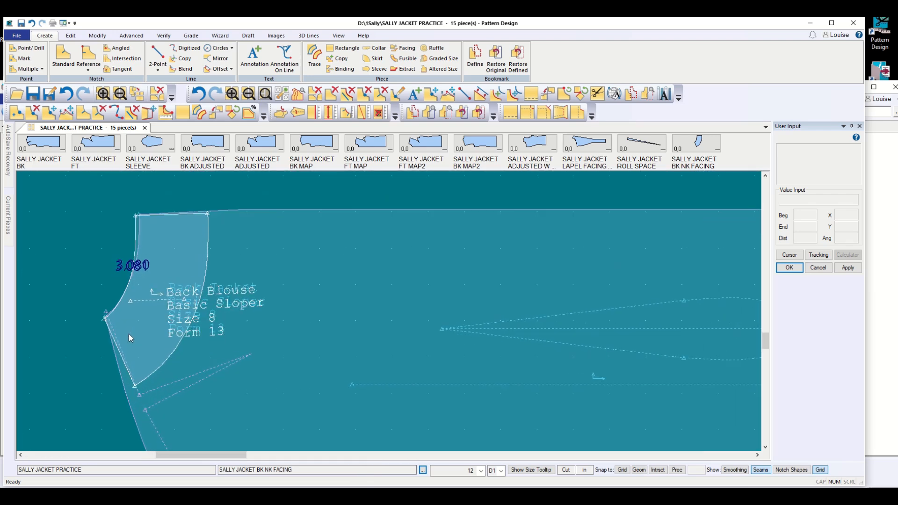
pyautogui.scroll(2, 130, 335)
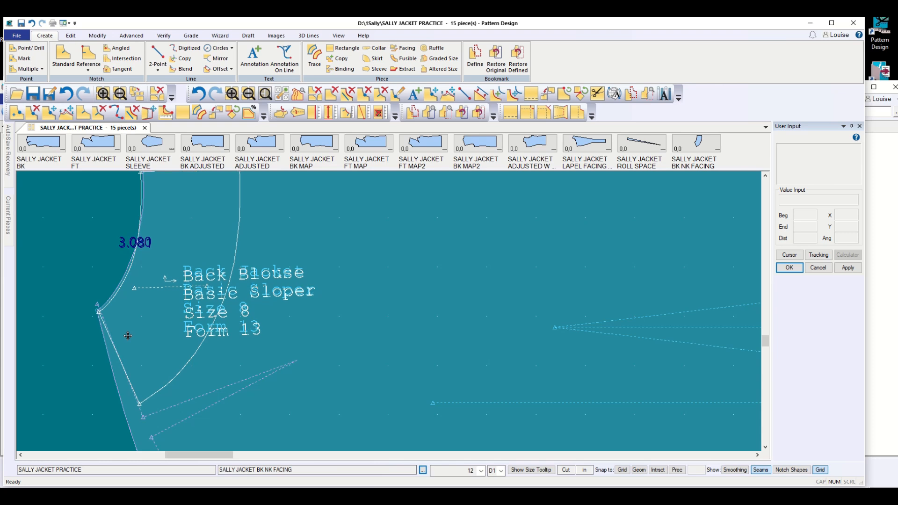
pyautogui.moveTo(128, 336); pyautogui.dragTo(126, 328)
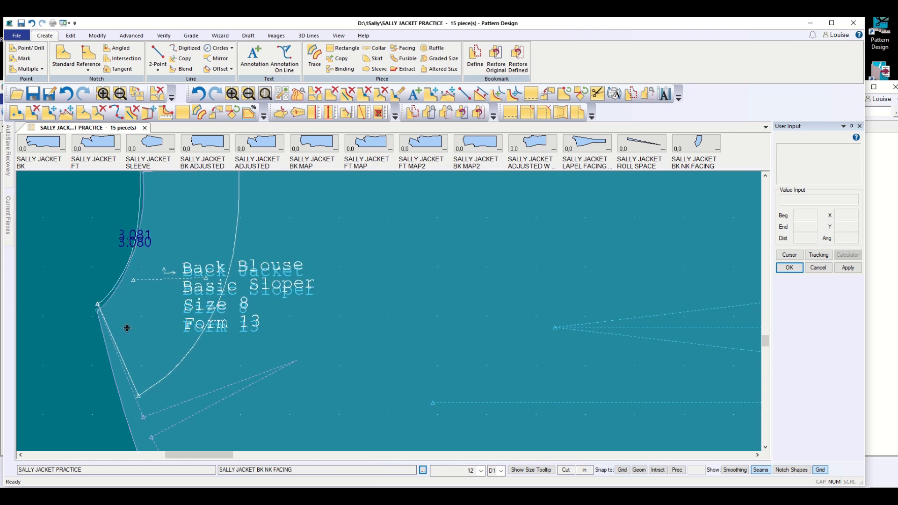
pyautogui.click(126, 328)
pyautogui.scroll(1, 149, 330)
pyautogui.scroll(-2, 149, 329)
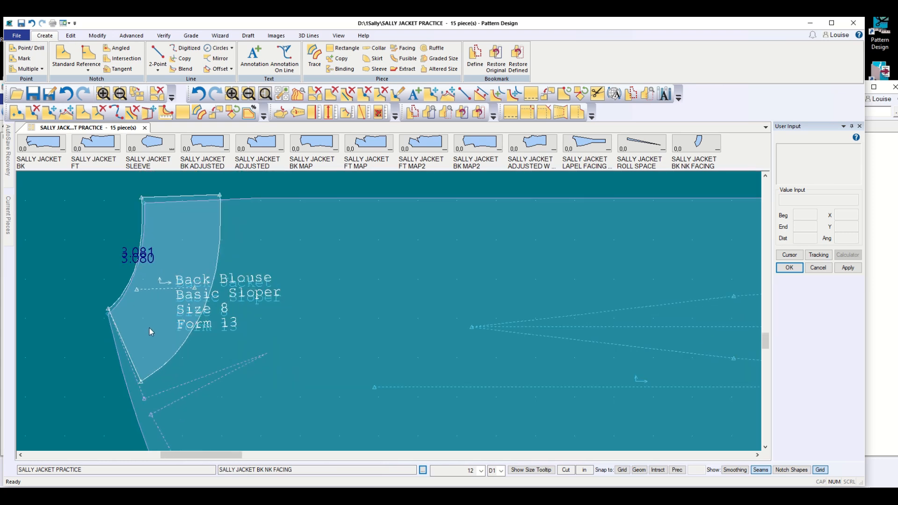
pyautogui.click(142, 334)
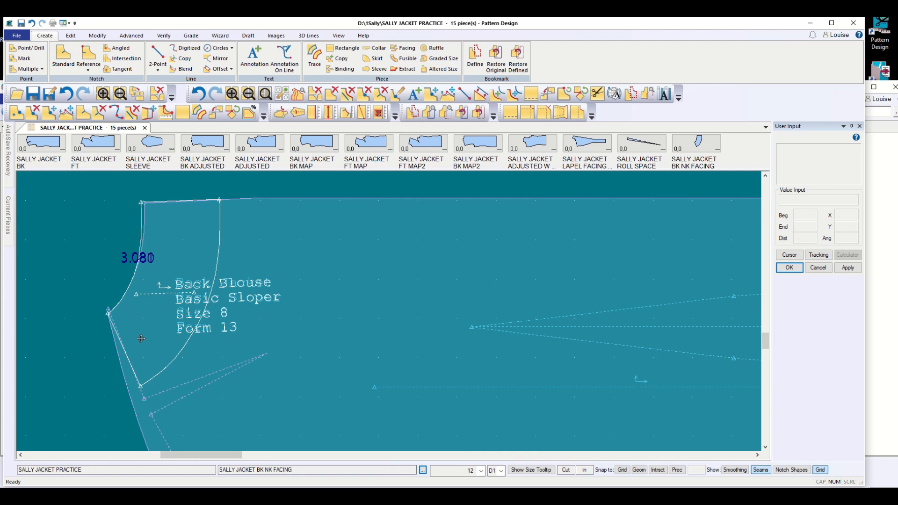
# Match the back neck facing's shoulder-neck corner exactly to the shoulder-neck corner of SALLY JACKET BK ADJUSTED
pyautogui.scroll(3, 136, 337)
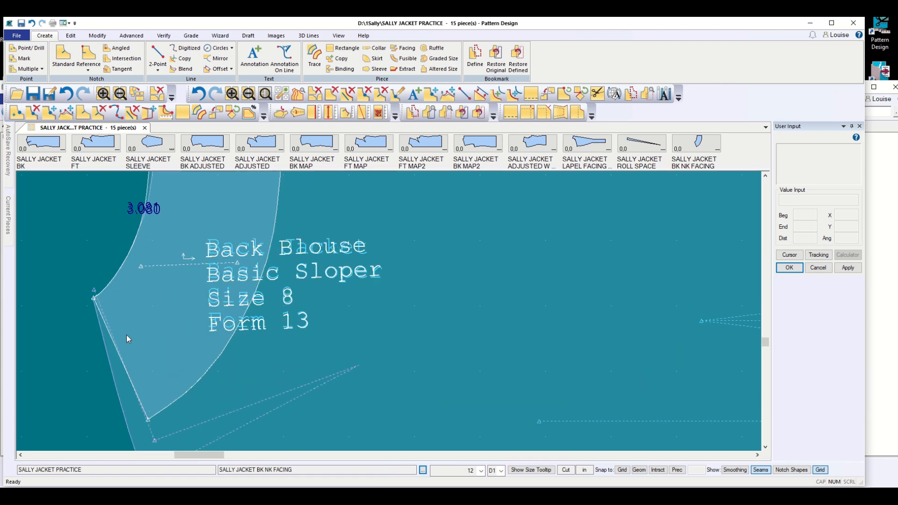
pyautogui.scroll(1, 115, 328)
pyautogui.scroll(5, 76, 274)
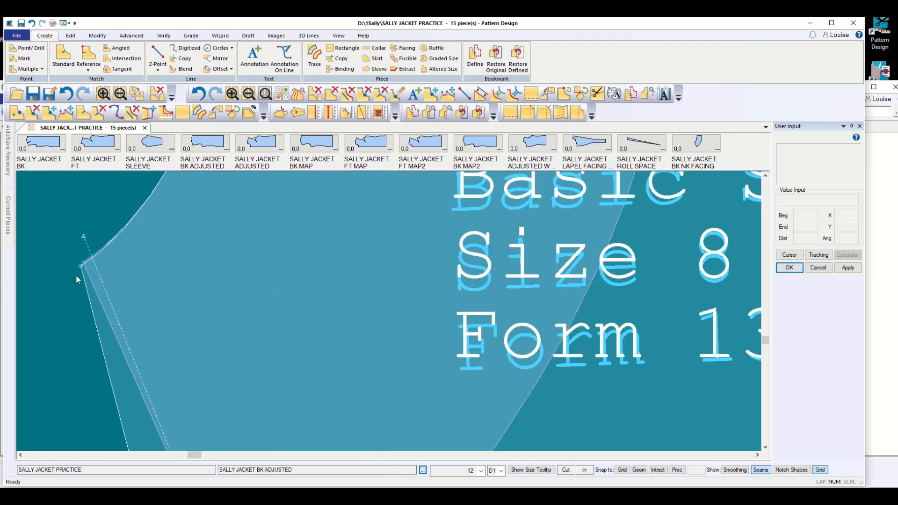
pyautogui.scroll(5, 77, 264)
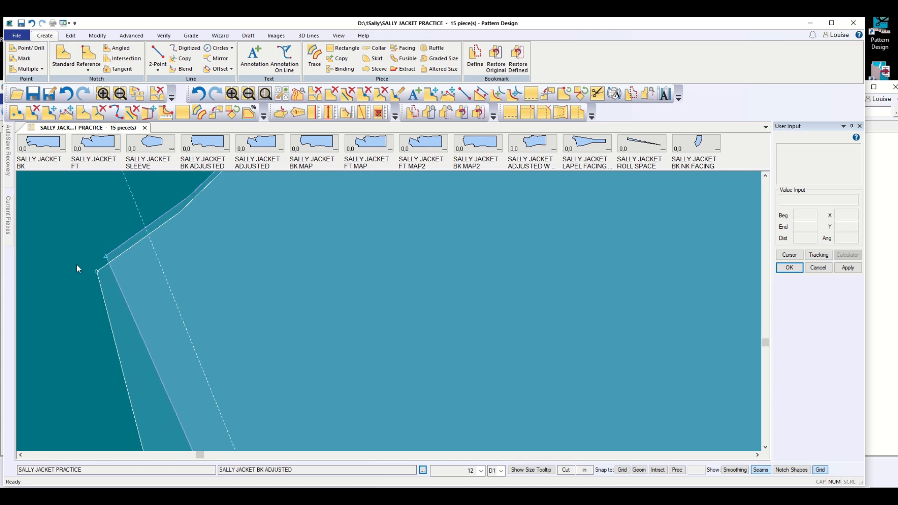
pyautogui.scroll(1, 77, 264)
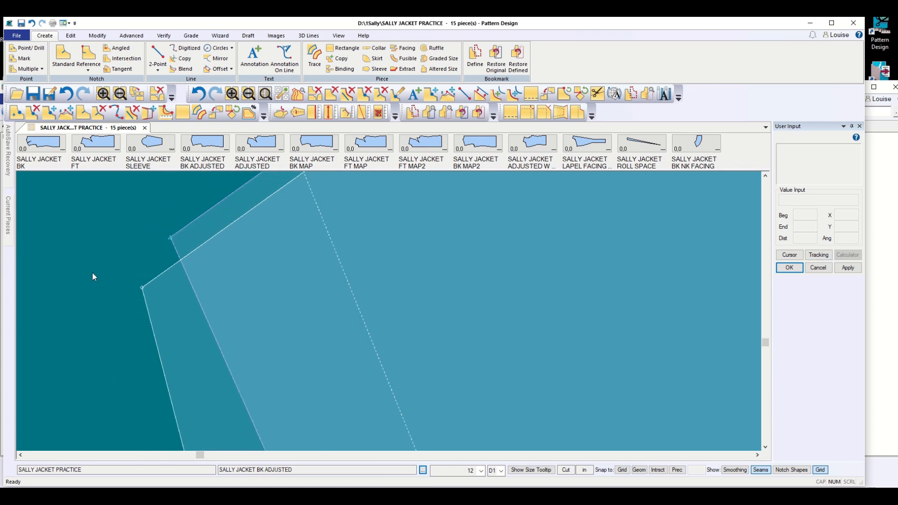
pyautogui.moveTo(172, 248)
pyautogui.mouseDown()
pyautogui.moveTo(169, 242)
pyautogui.moveTo(146, 294)
pyautogui.mouseUp()
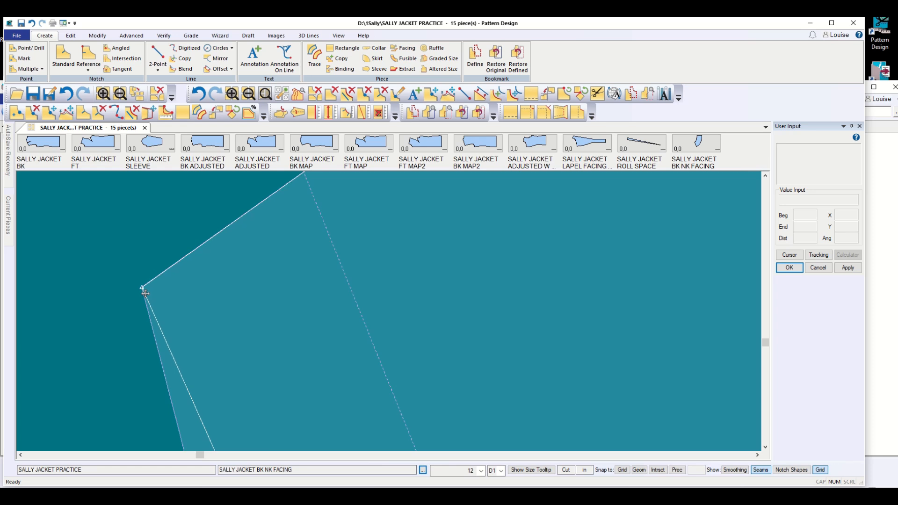
pyautogui.click(146, 294)
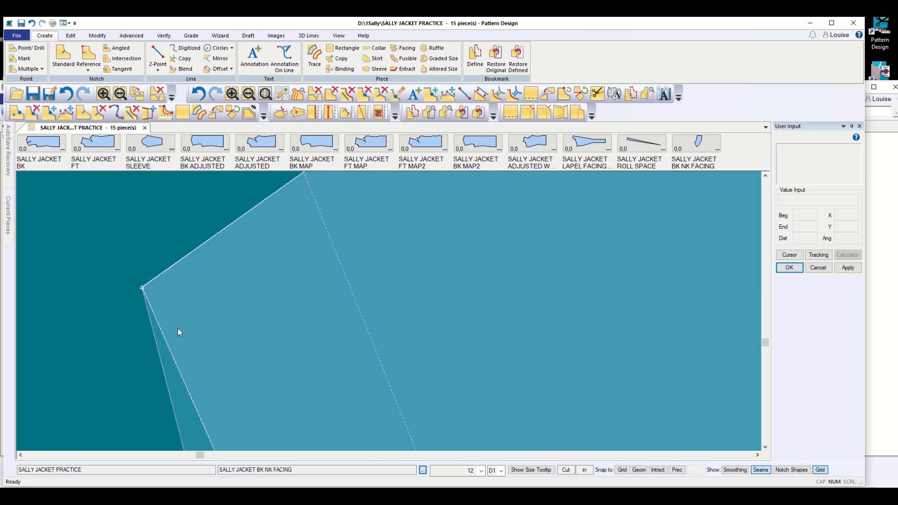
# Examine the facing's shoulder edge against the adjusted back's shoulder line and the copied original shoulder and dart lines
pyautogui.scroll(-6, 177, 328)
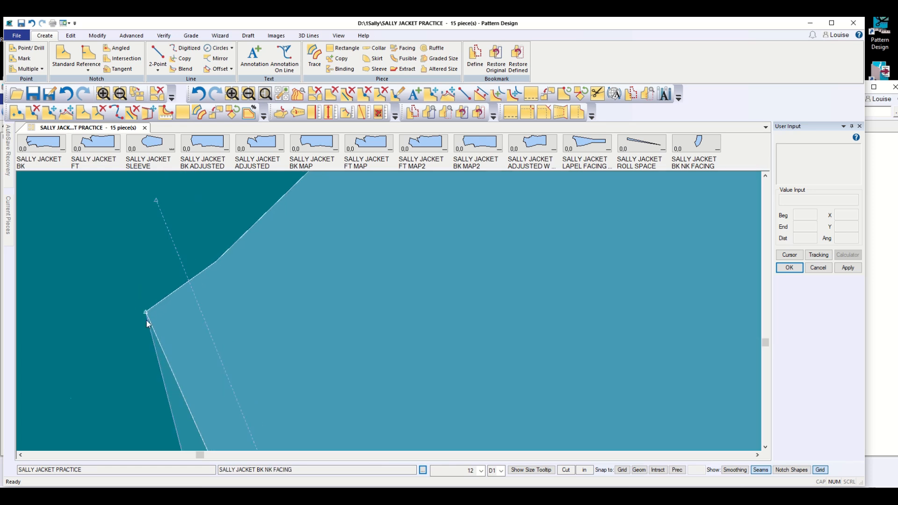
pyautogui.scroll(-4, 141, 306)
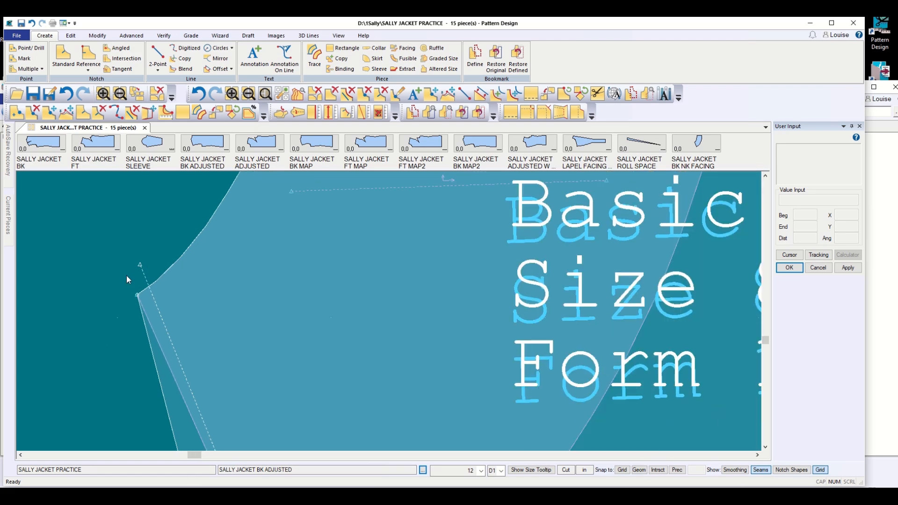
pyautogui.scroll(-5, 127, 280)
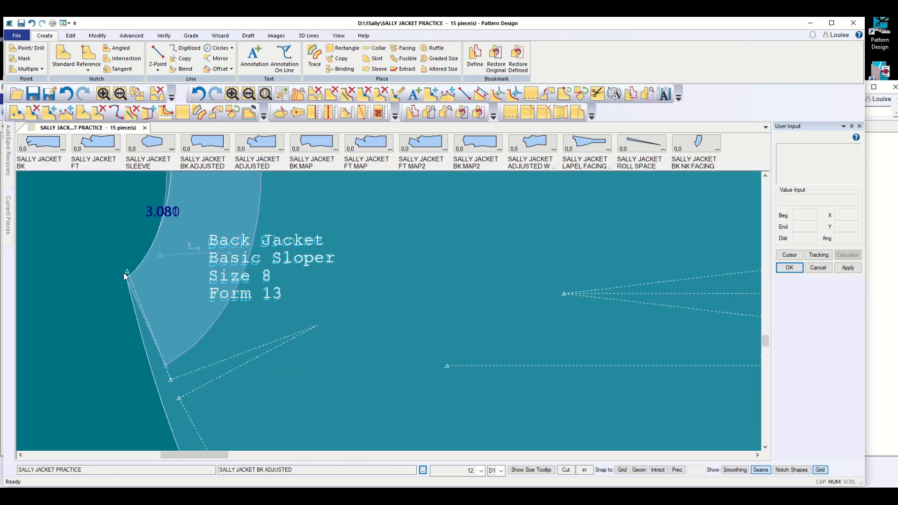
pyautogui.scroll(-4, 125, 276)
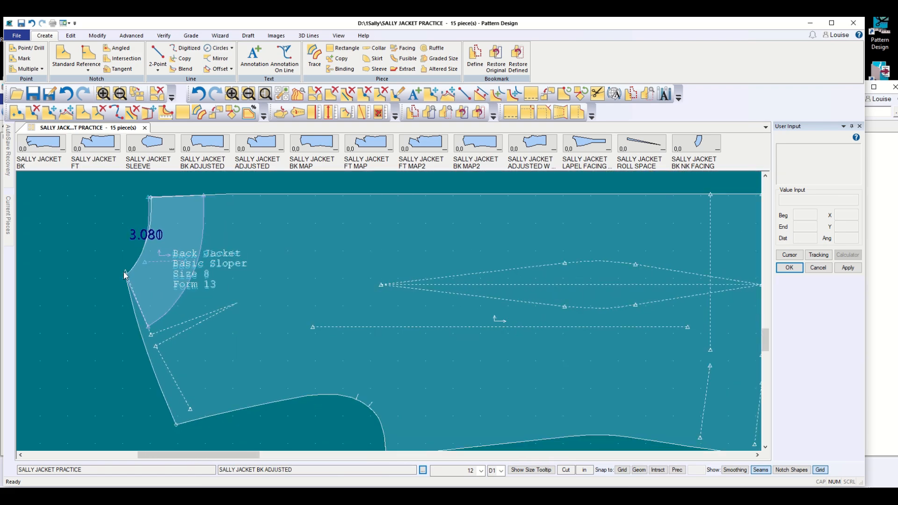
pyautogui.click(126, 273)
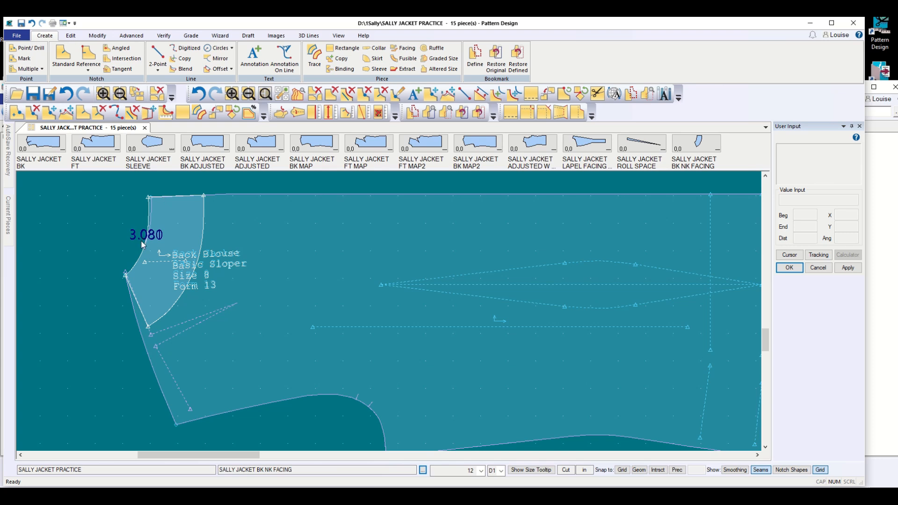
pyautogui.click(111, 282)
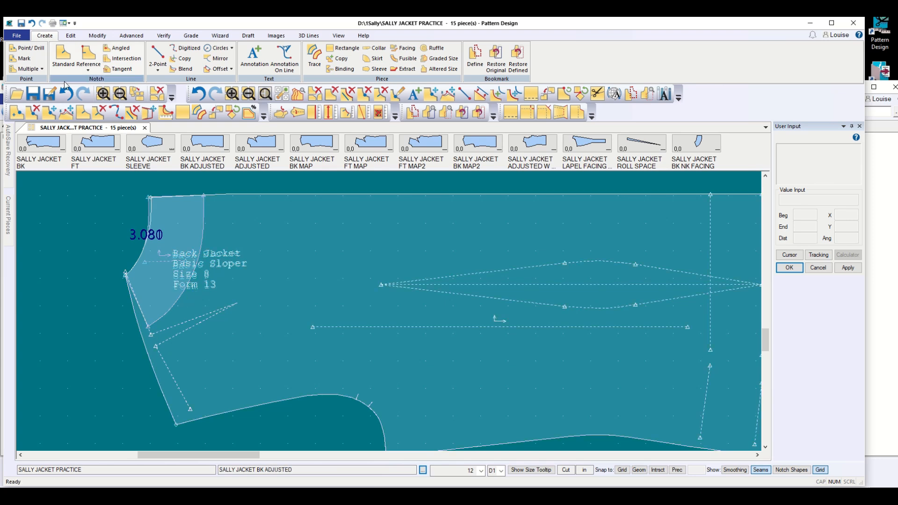
# Draw a two-point line across the open end of the copied shoulder dart on SALLY JACKET BK ADJUSTED
pyautogui.click(158, 56)
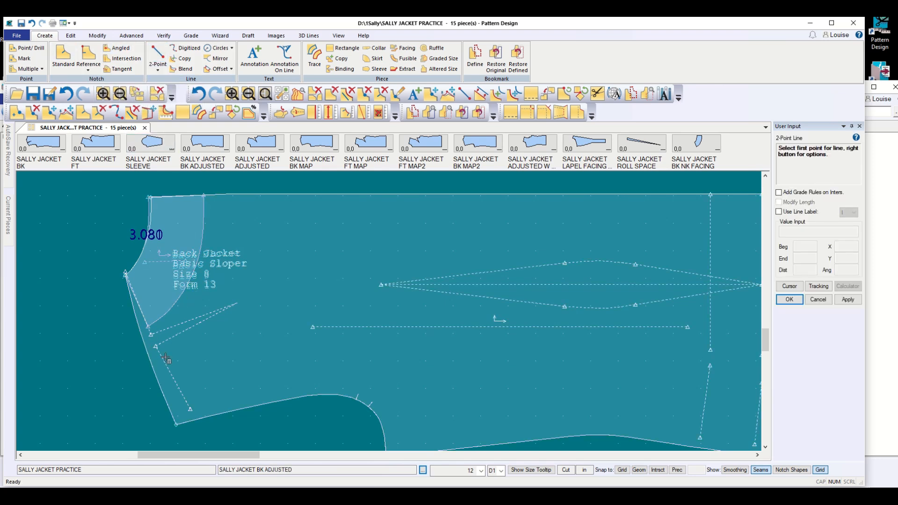
pyautogui.click(151, 344)
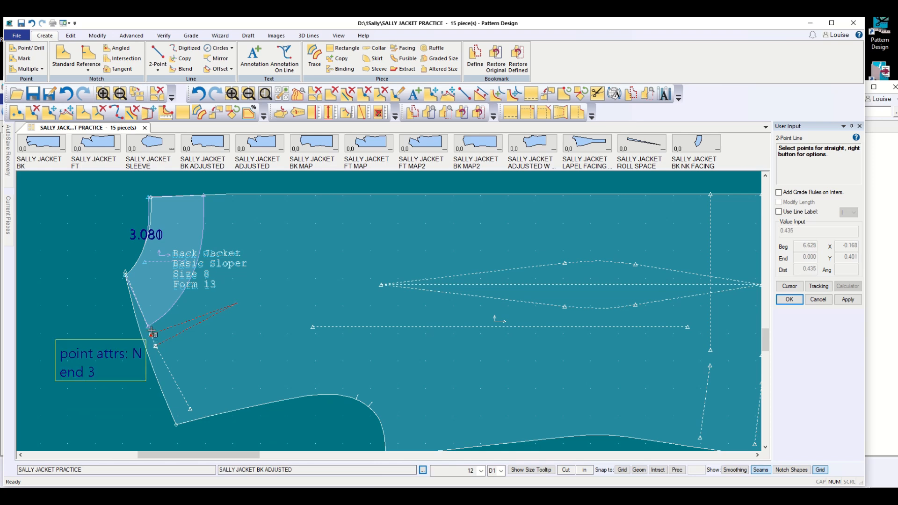
pyautogui.click(152, 335)
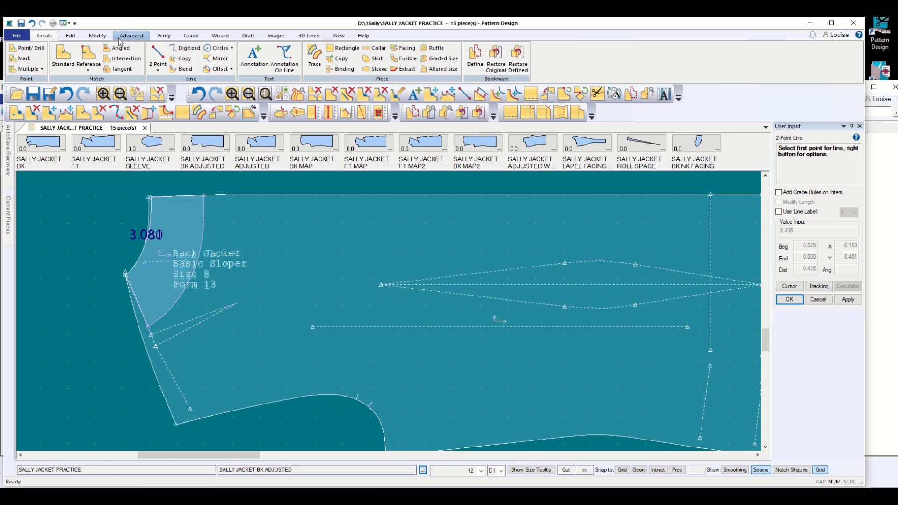
# Measure the length of the line across the shoulder dart opening on SALLY JACKET BK ADJUSTED
pyautogui.click(164, 35)
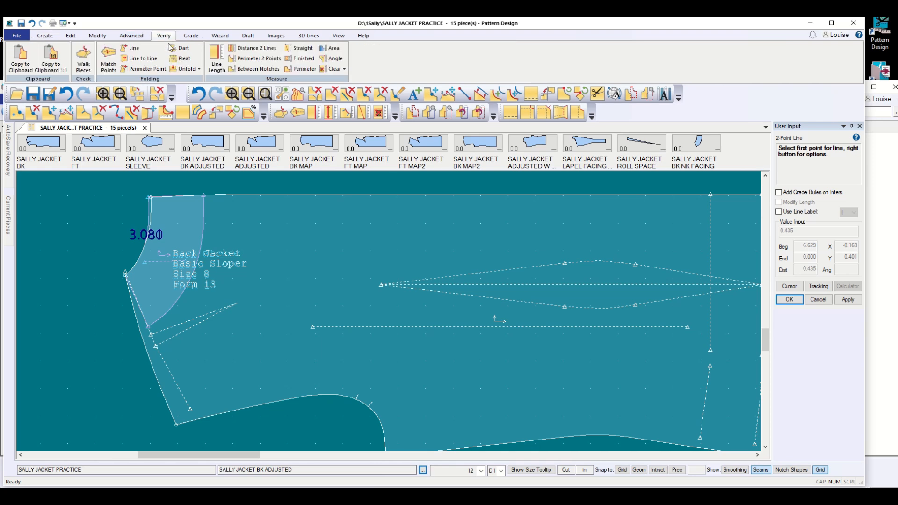
pyautogui.click(215, 58)
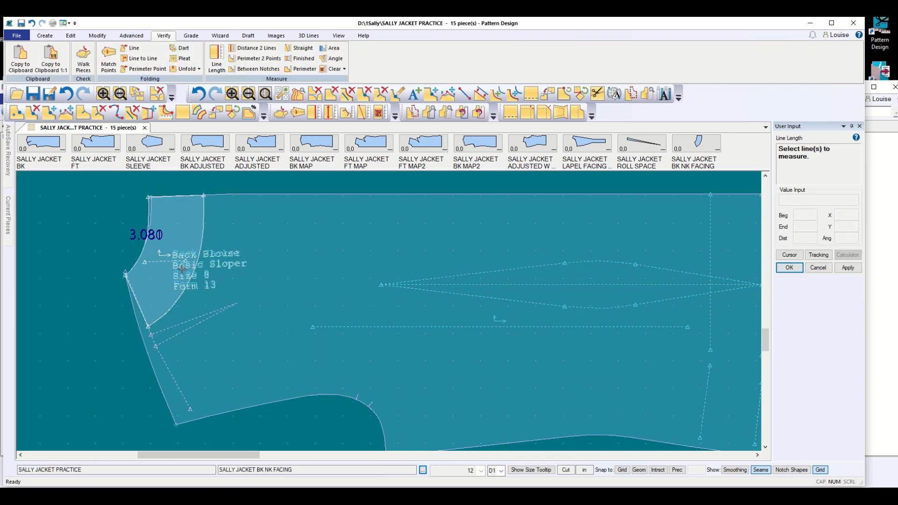
pyautogui.click(154, 341)
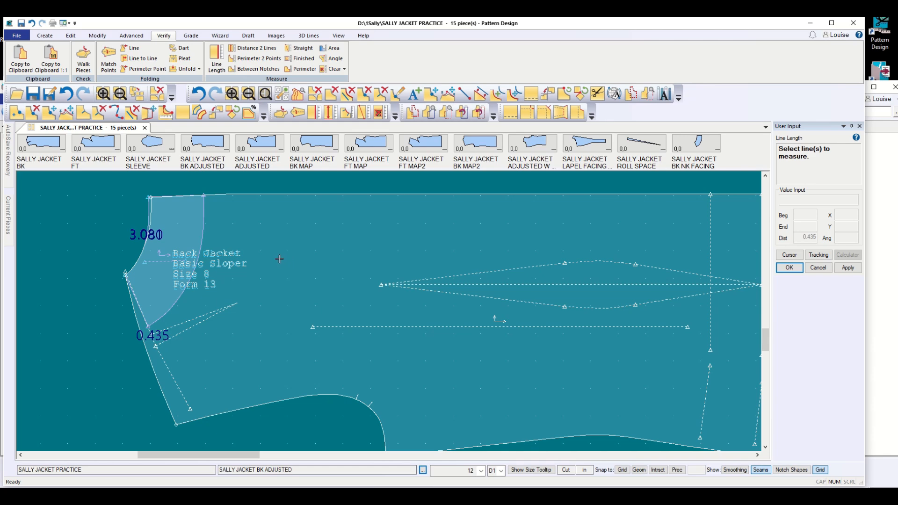
pyautogui.scroll(1, 280, 258)
pyautogui.scroll(1, 274, 257)
pyautogui.scroll(-4, 274, 256)
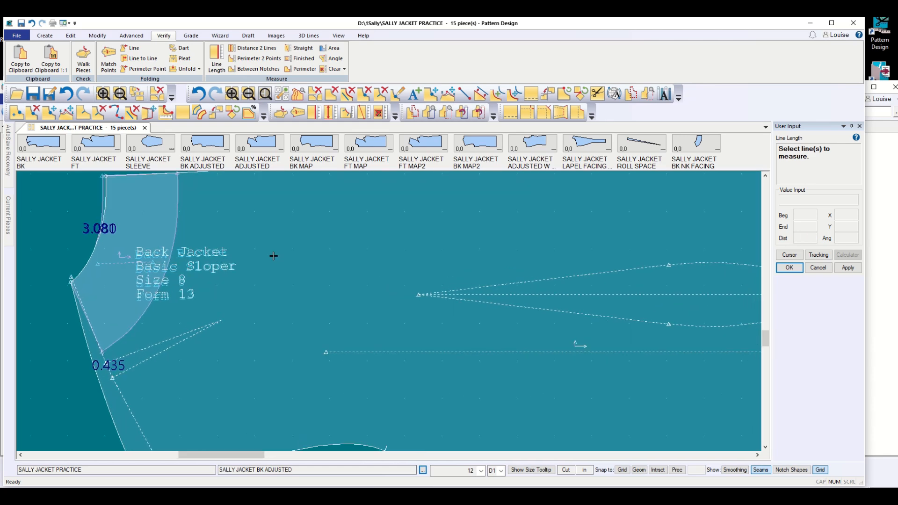
pyautogui.scroll(-1, 272, 255)
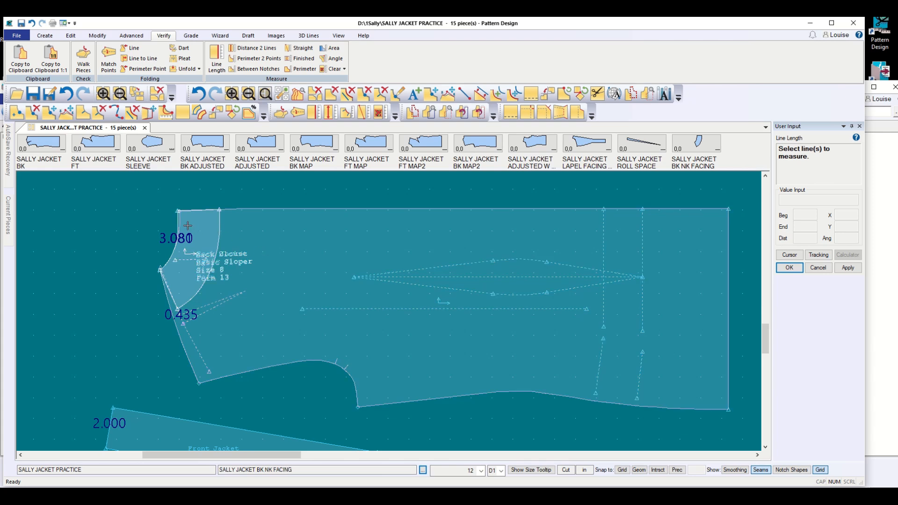
# Draw a two-point line about 24.3 in long from SALLY JACKET BK ADJUSTED's centre-back hem corner to a point outside the centre-back edge near the neck facing
pyautogui.scroll(2, 188, 225)
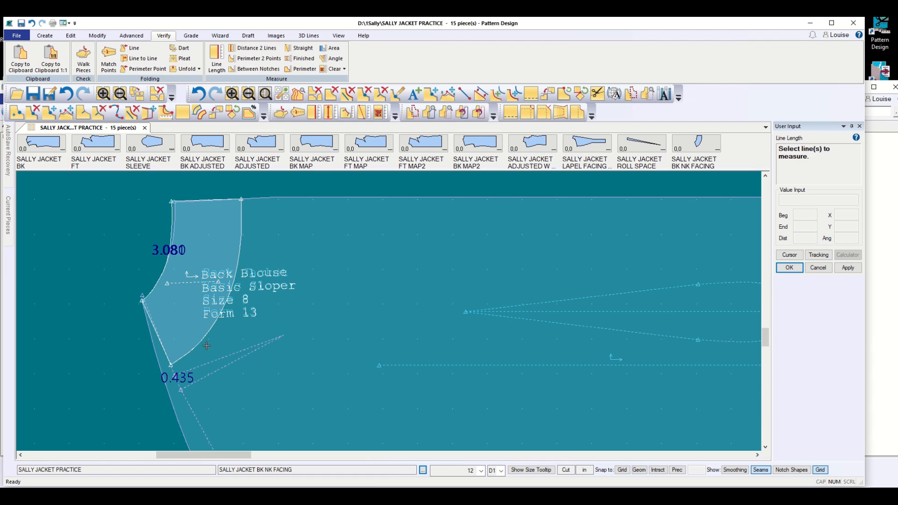
pyautogui.scroll(-2, 238, 414)
pyautogui.scroll(-3, 238, 414)
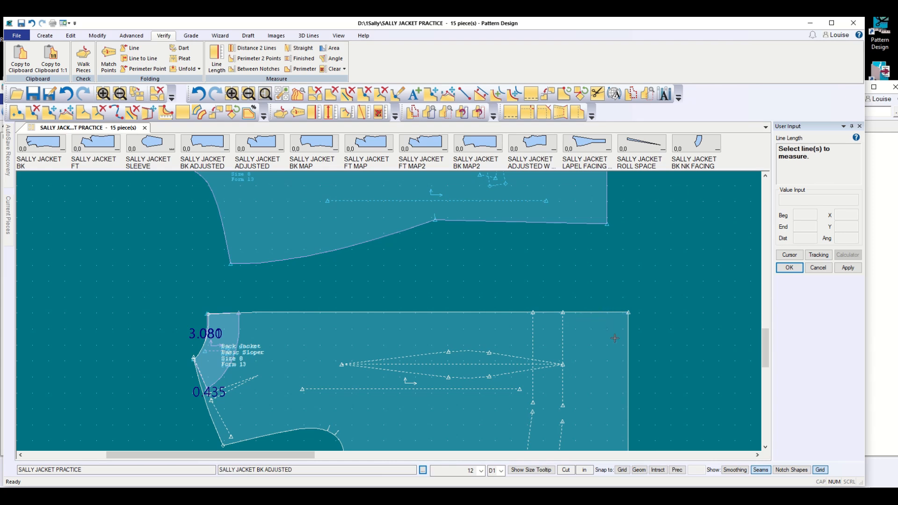
pyautogui.click(45, 36)
pyautogui.click(158, 53)
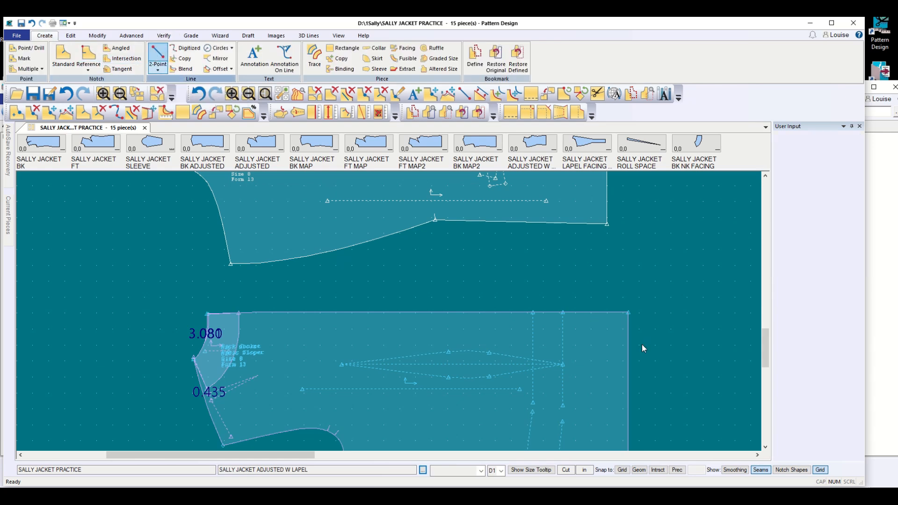
pyautogui.click(632, 311)
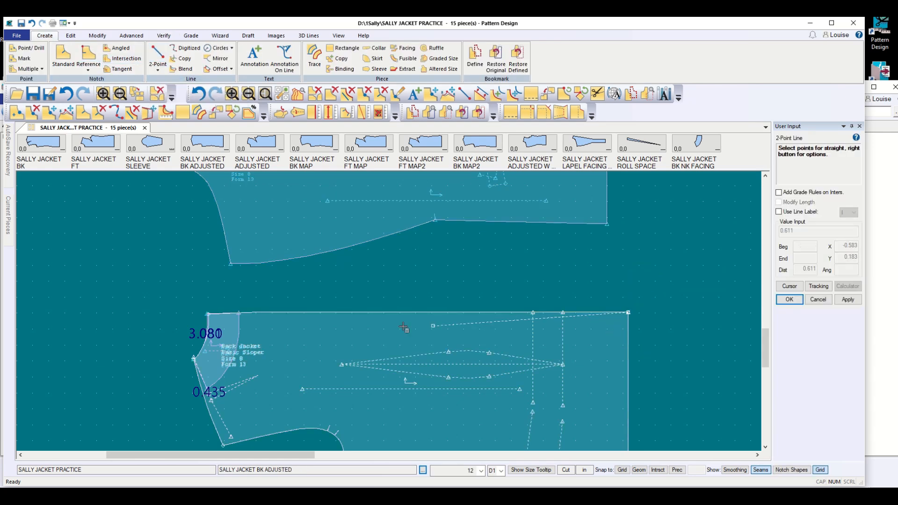
pyautogui.click(241, 299)
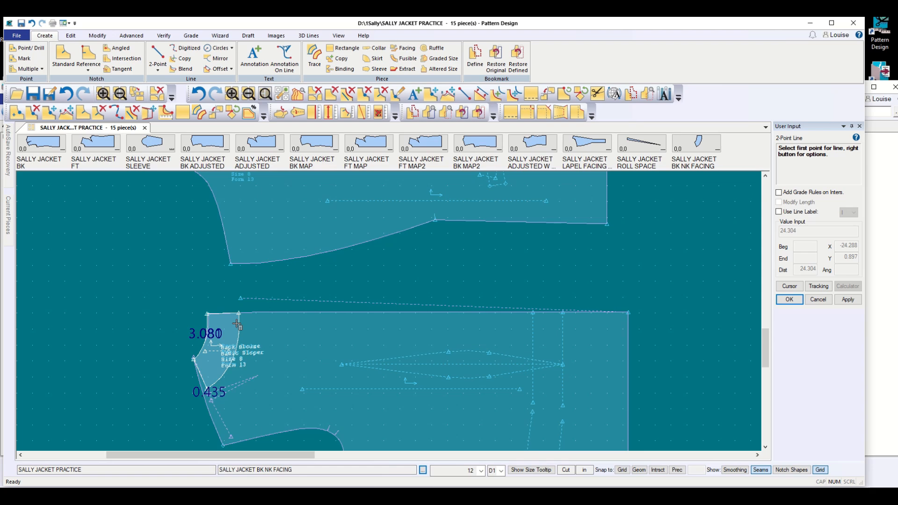
# Connect the slanted line's free end to the centre-back edge beside the neck facing's corner with a two-point line about 0.93 in long
pyautogui.scroll(4, 238, 324)
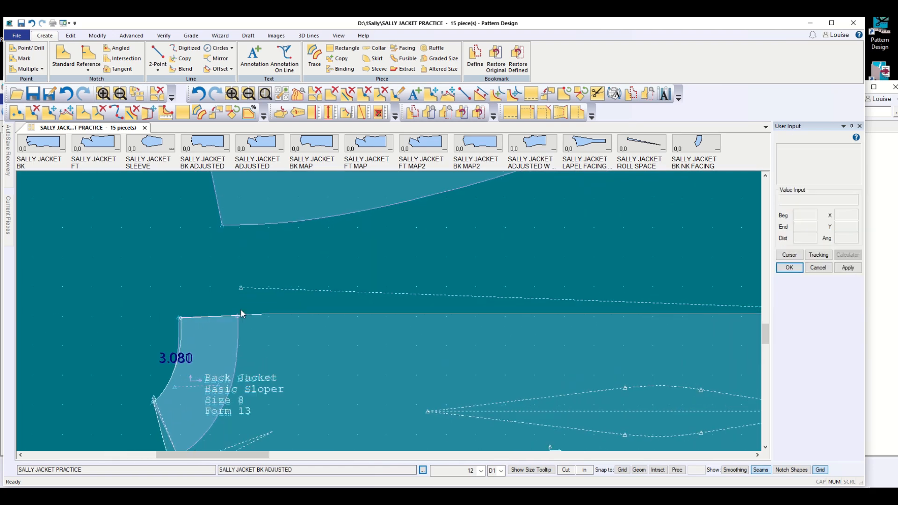
pyautogui.scroll(4, 241, 312)
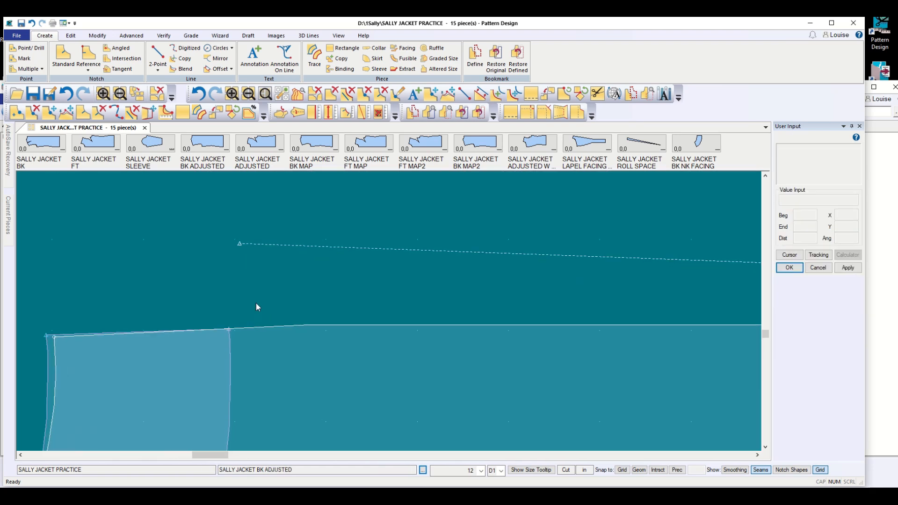
pyautogui.click(158, 55)
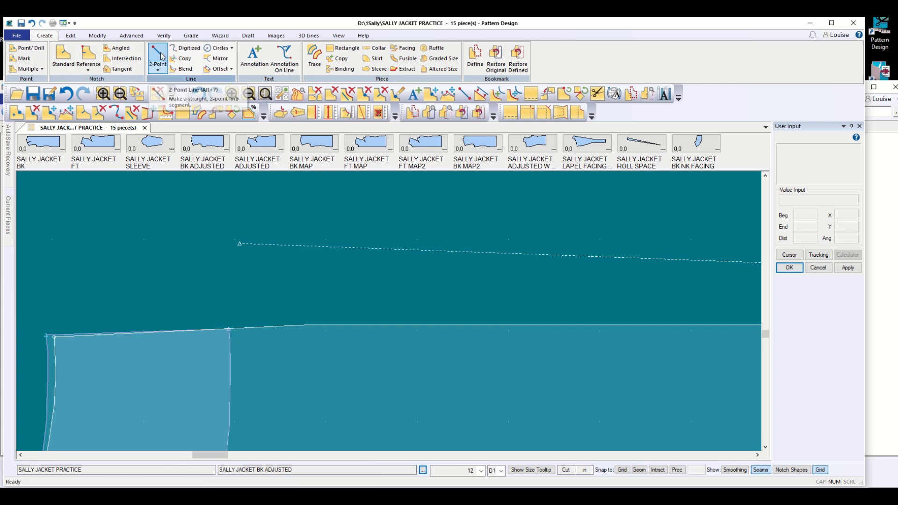
pyautogui.click(239, 243)
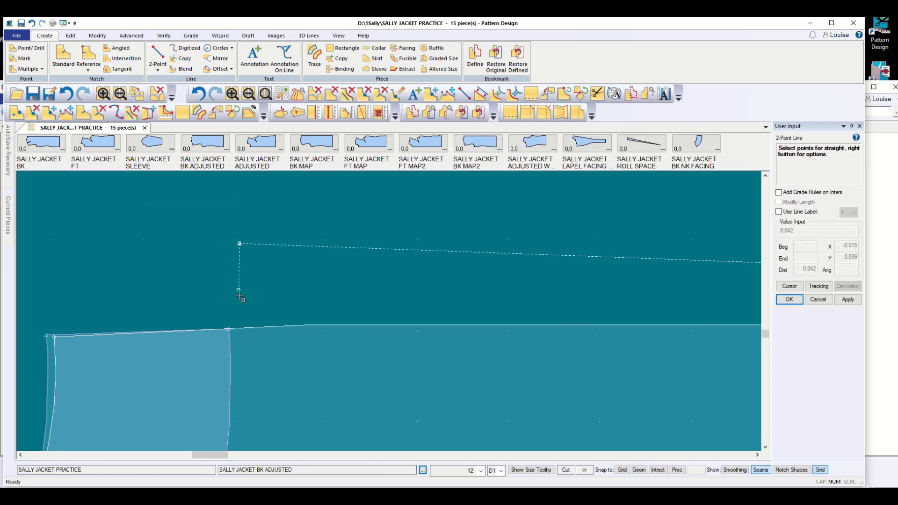
pyautogui.click(236, 327)
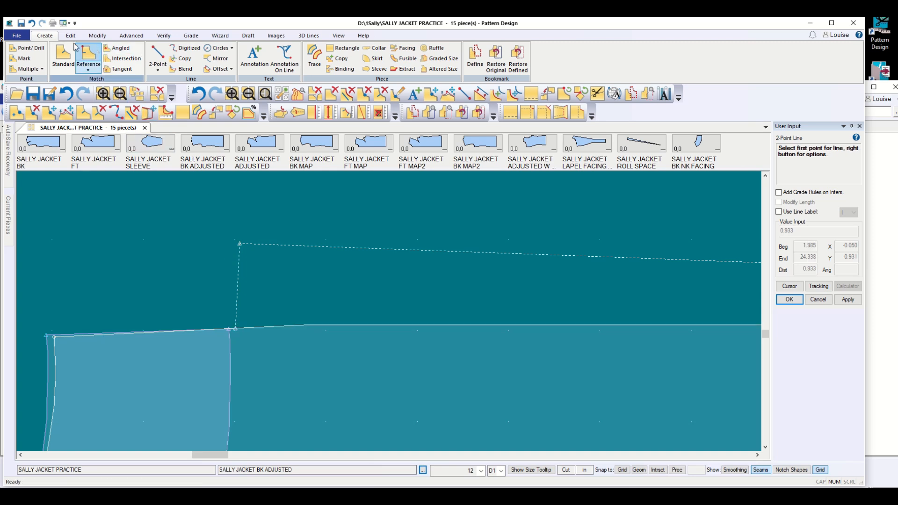
# Measure the length of the short connecting line between the slanted line and the centre-back edge
pyautogui.click(163, 35)
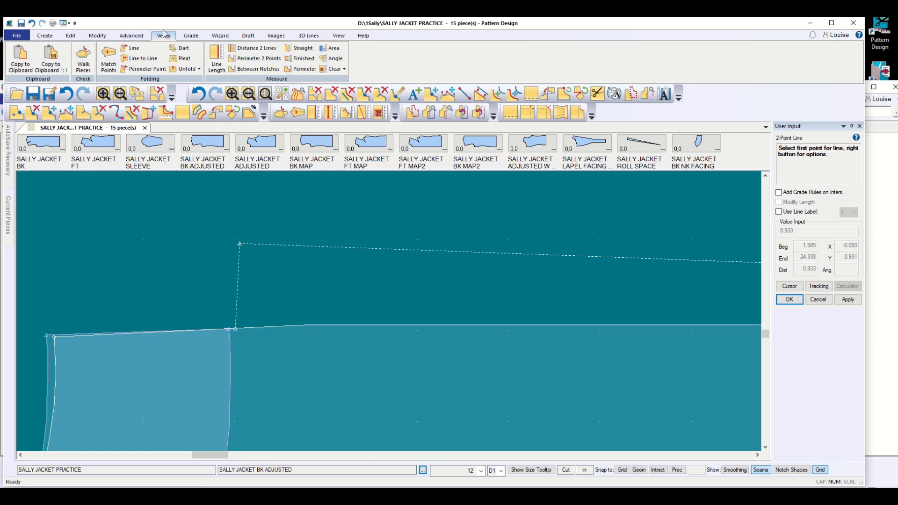
pyautogui.click(216, 59)
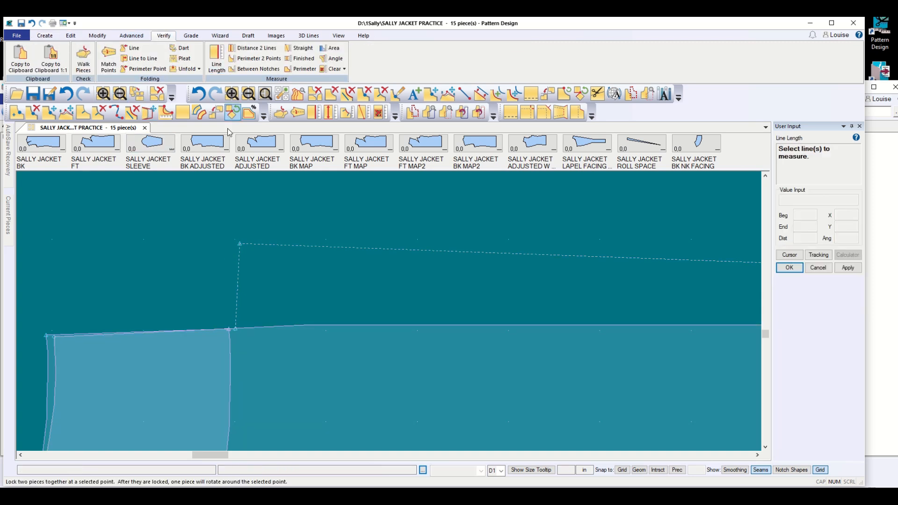
pyautogui.click(239, 282)
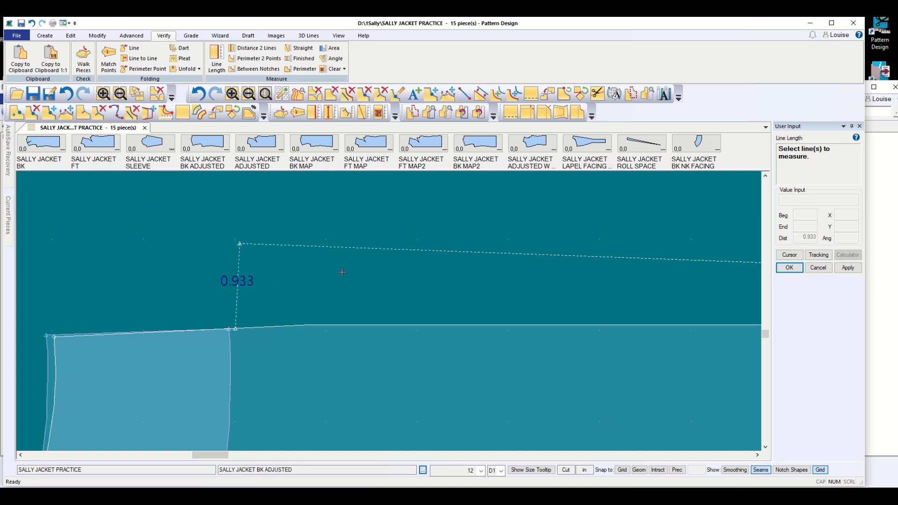
pyautogui.click(819, 269)
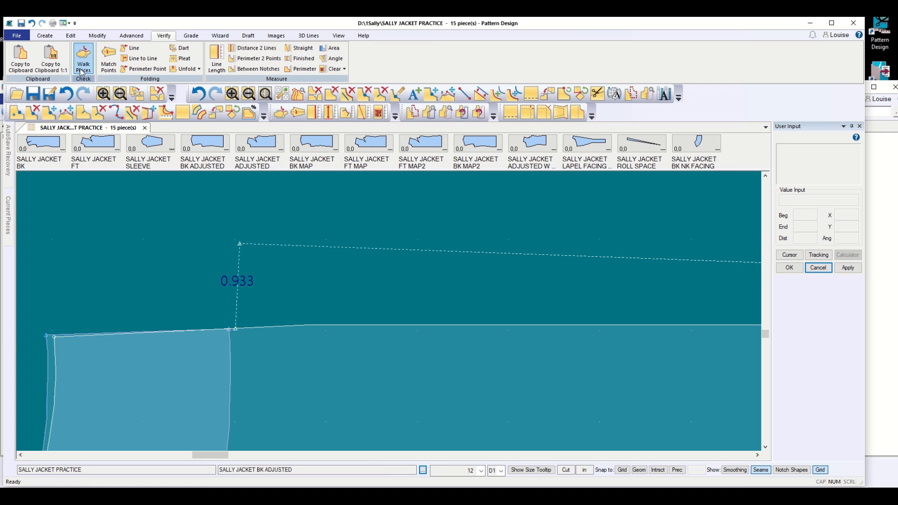
# Undo the short connecting line and the slanted line drawn from the centre-back hem corner
pyautogui.click(32, 23)
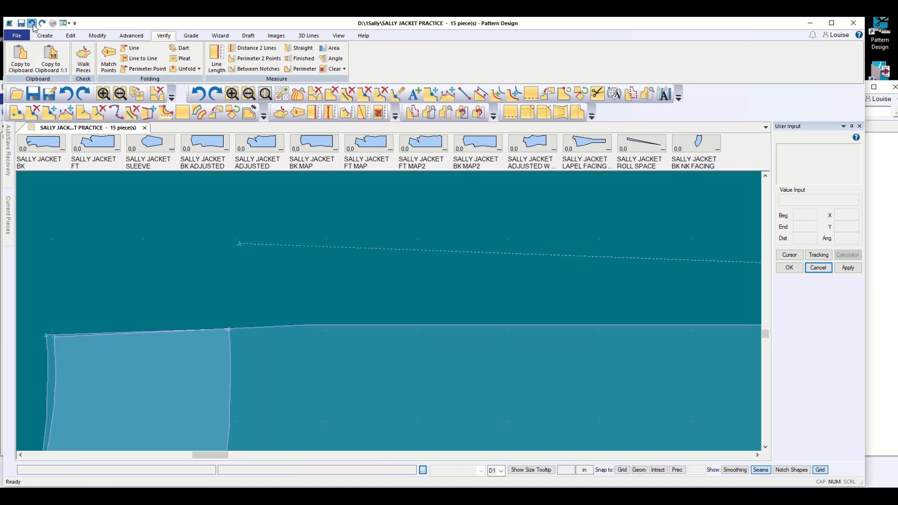
pyautogui.click(34, 24)
pyautogui.scroll(2, 274, 356)
pyautogui.scroll(-2, 262, 370)
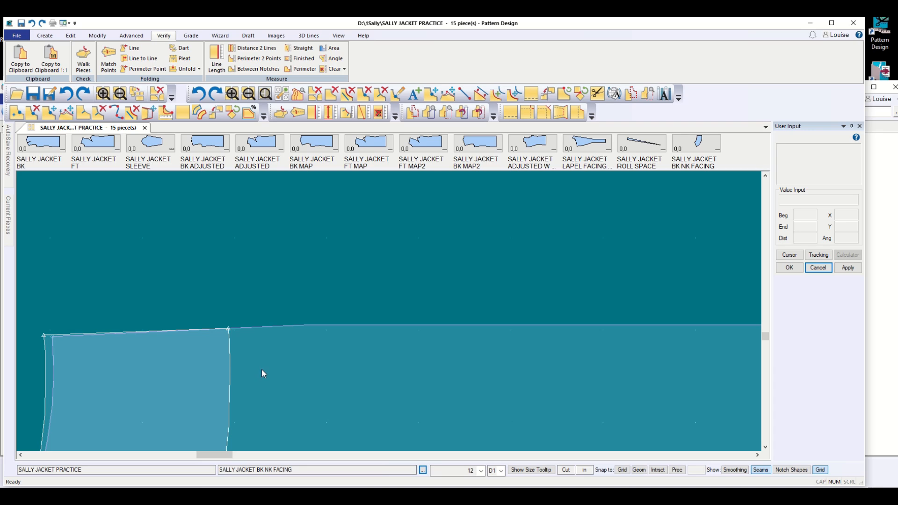
# Examine the copied shoulder dart next to the back neck facing's outer shoulder corner on SALLY JACKET BK ADJUSTED
pyautogui.scroll(-5, 262, 372)
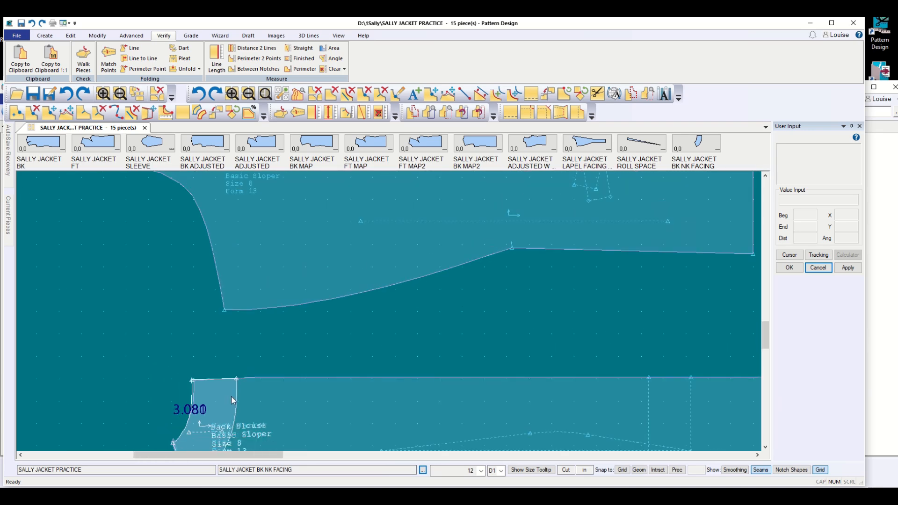
pyautogui.scroll(-6, 231, 397)
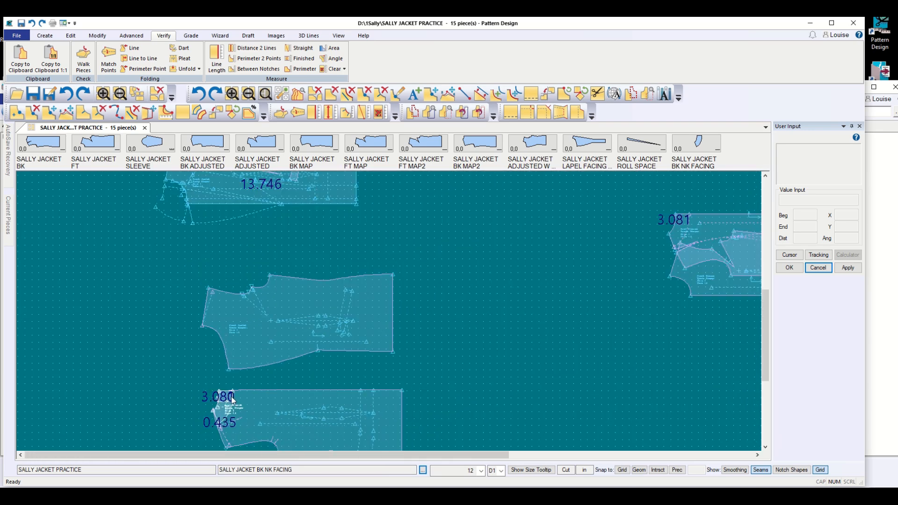
pyautogui.scroll(4, 231, 421)
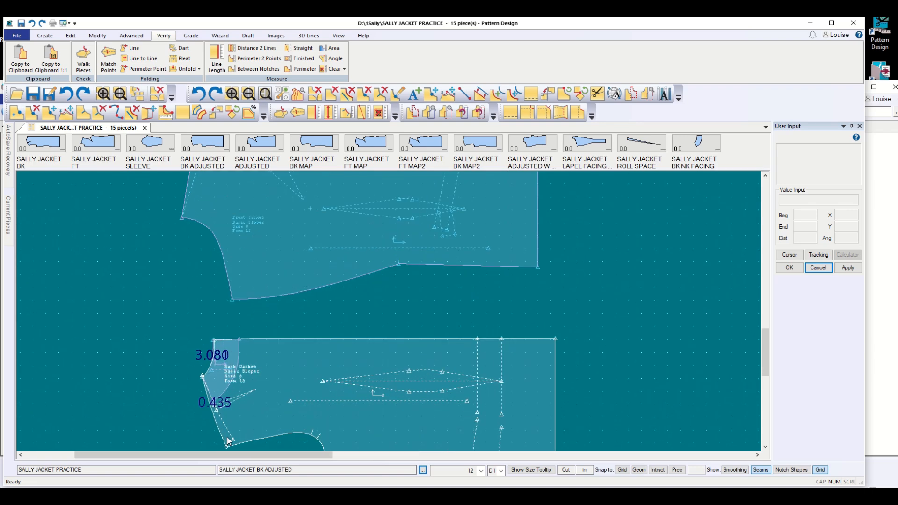
pyautogui.scroll(3, 228, 441)
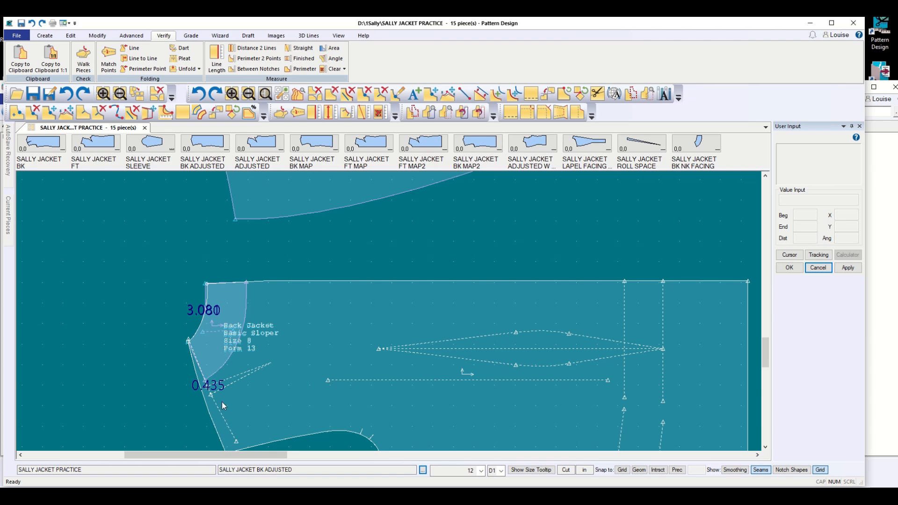
pyautogui.scroll(5, 221, 402)
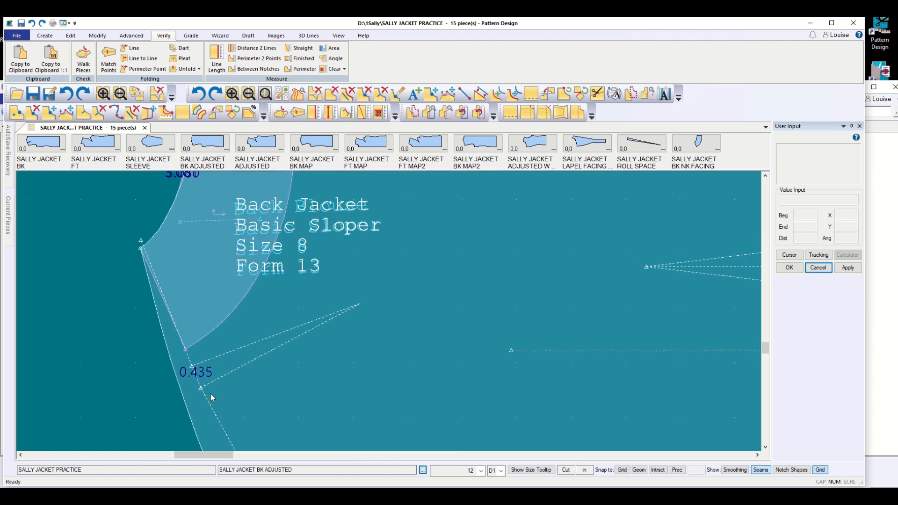
pyautogui.scroll(4, 211, 394)
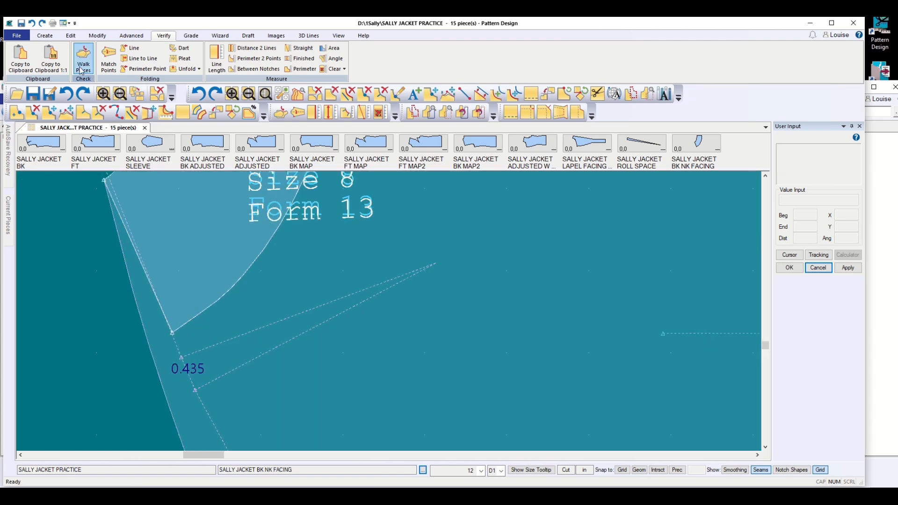
pyautogui.click(45, 35)
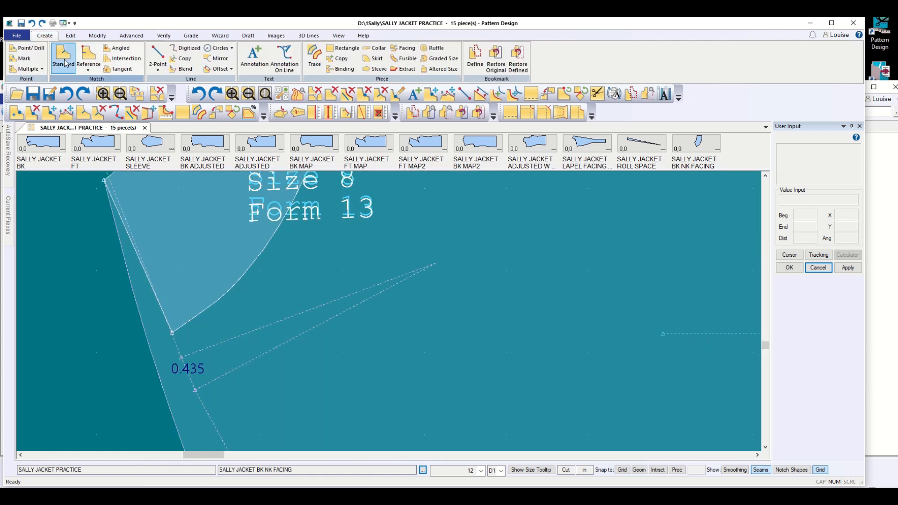
pyautogui.click(183, 58)
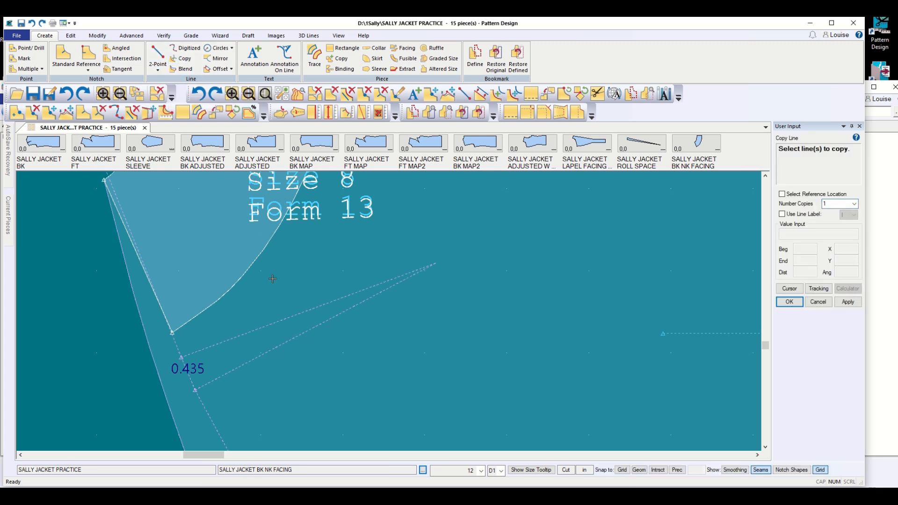
pyautogui.click(273, 350)
pyautogui.rightClick(274, 351)
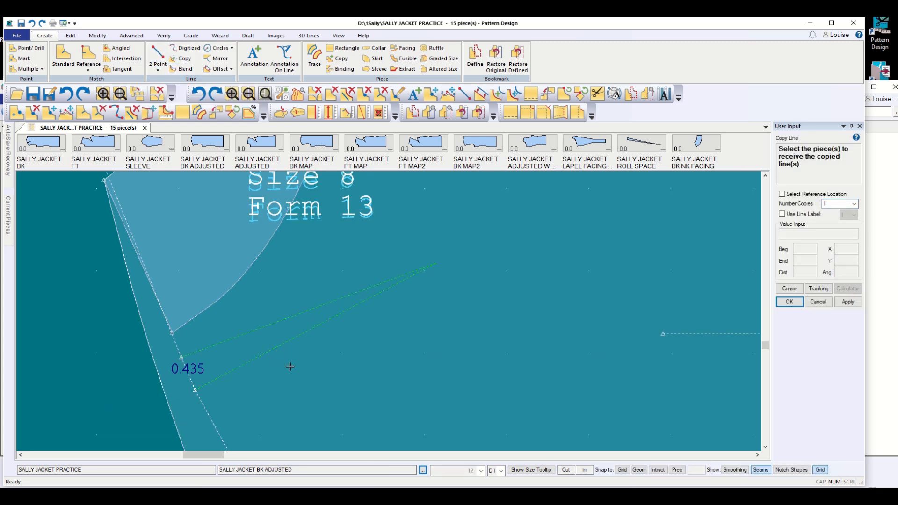
pyautogui.rightClick(332, 363)
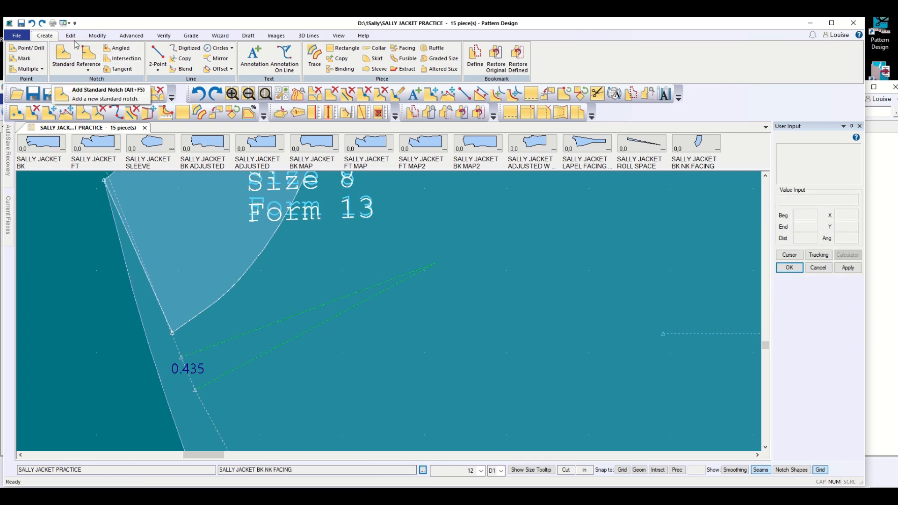
# Try to copy both shoulder dart legs on SALLY JACKET BK ADJUSTED once, placing the lower leg at the neck facing's outer shoulder corner
pyautogui.click(182, 58)
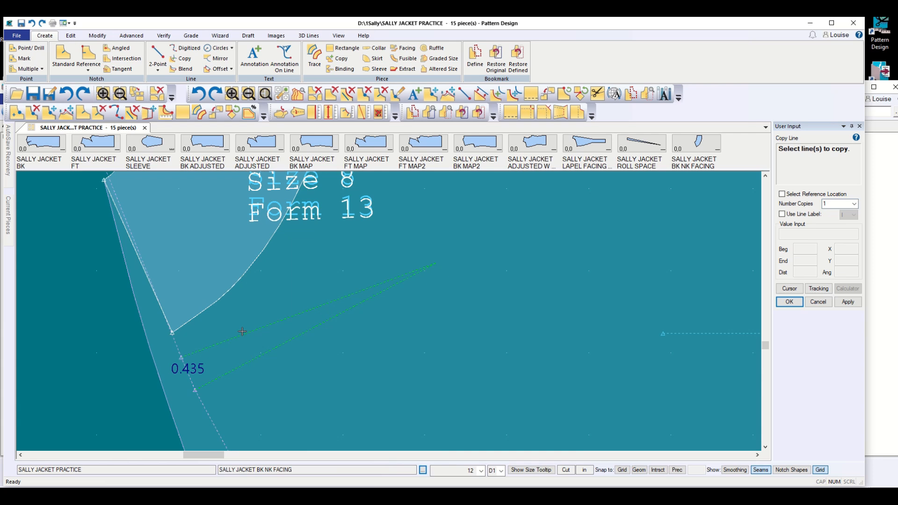
pyautogui.click(245, 365)
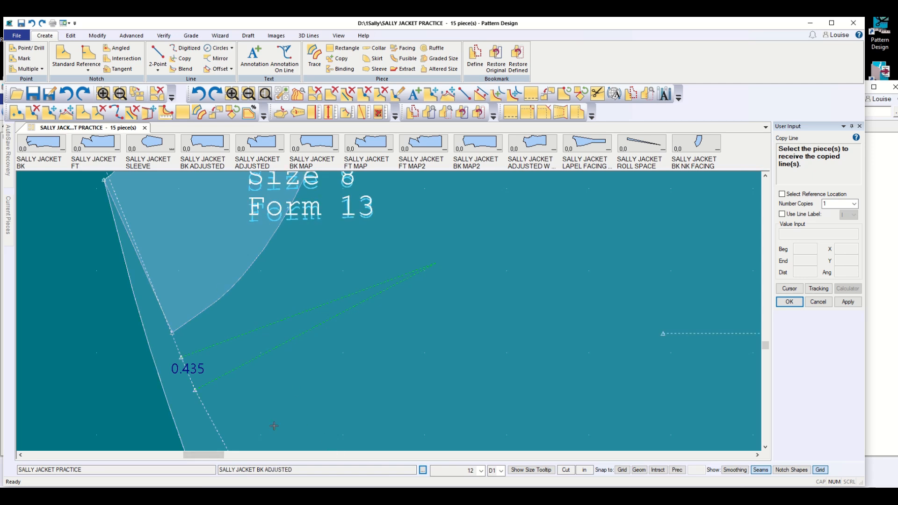
pyautogui.click(234, 427)
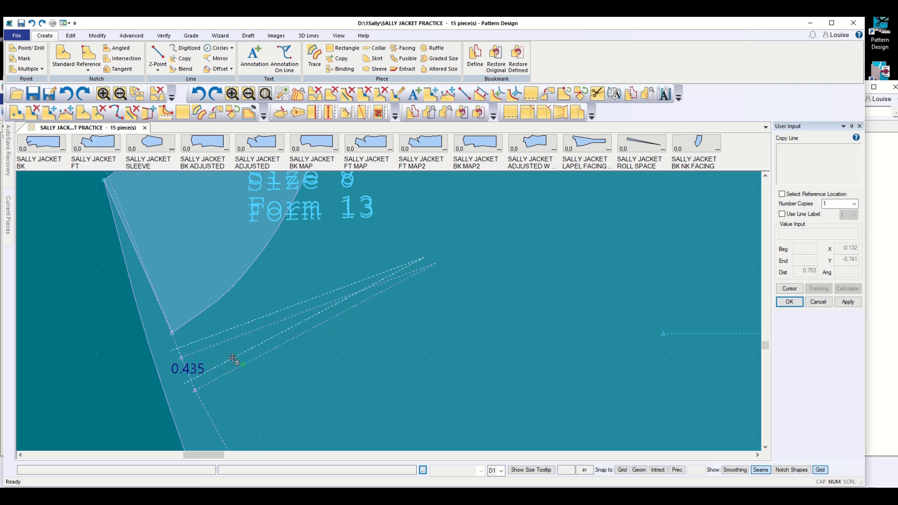
pyautogui.scroll(4, 235, 343)
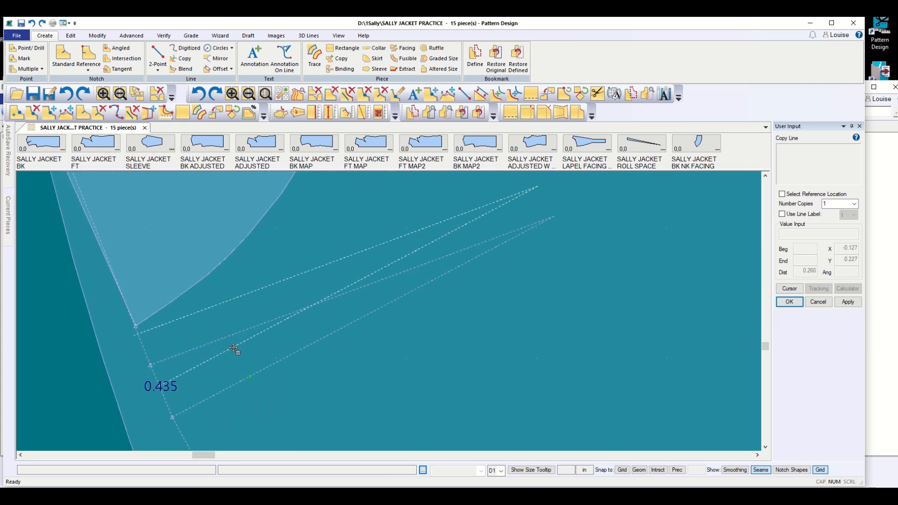
pyautogui.scroll(1, 229, 346)
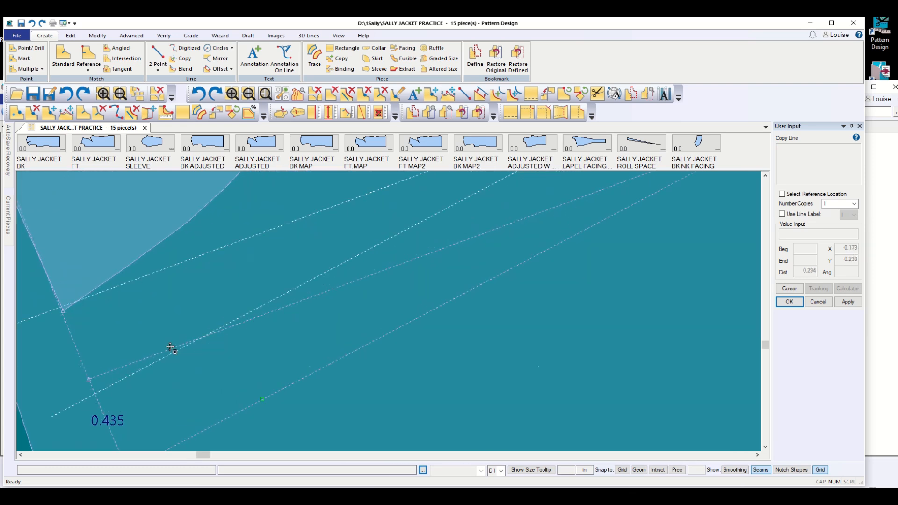
pyautogui.scroll(1, 59, 324)
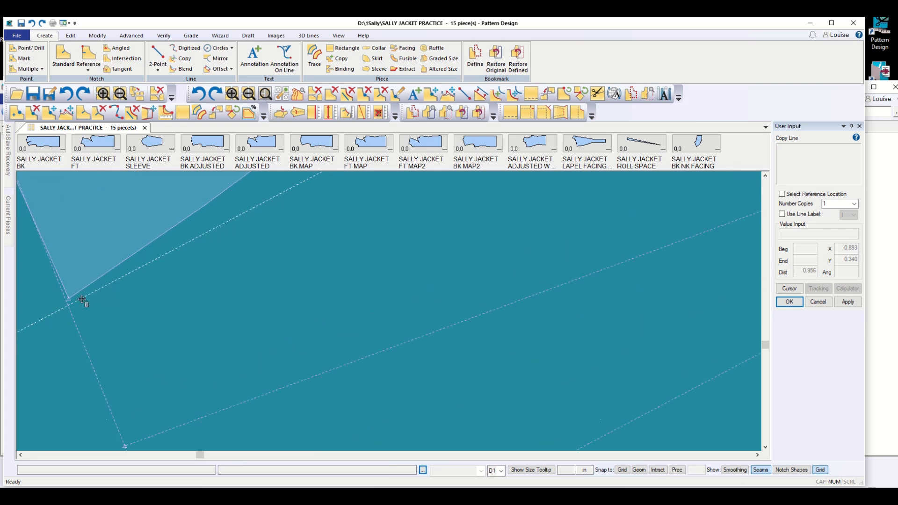
pyautogui.scroll(1, 66, 312)
pyautogui.click(64, 310)
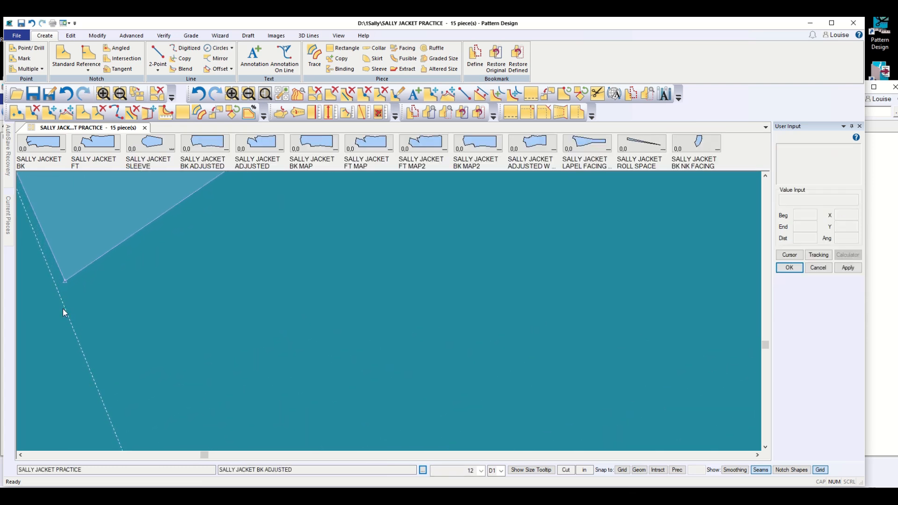
pyautogui.scroll(-8, 187, 358)
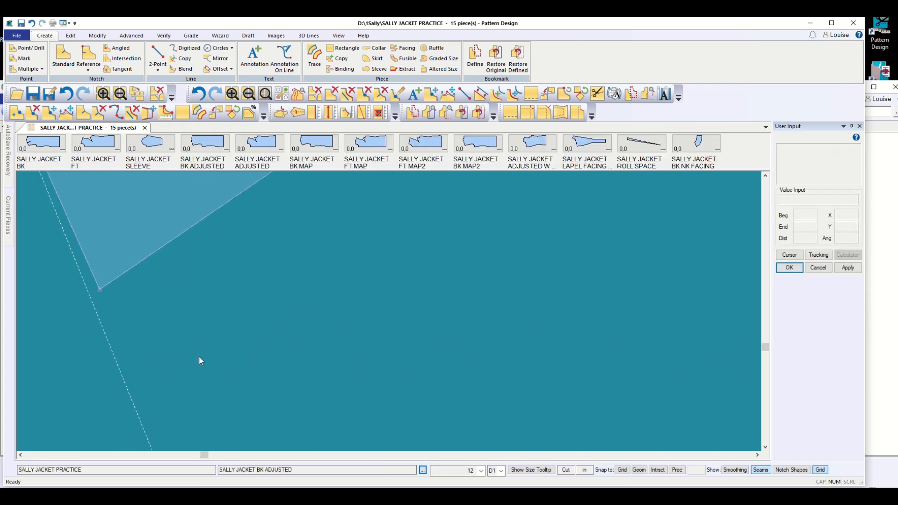
pyautogui.scroll(-6, 201, 357)
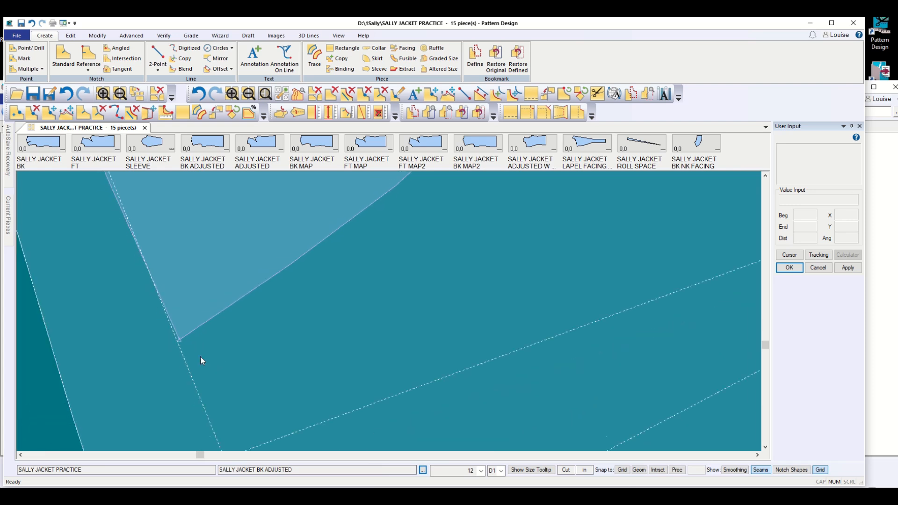
# Copy both shoulder dart legs on SALLY JACKET BK ADJUSTED once, placing the upper leg at the neck facing's outer shoulder corner
pyautogui.scroll(-8, 200, 359)
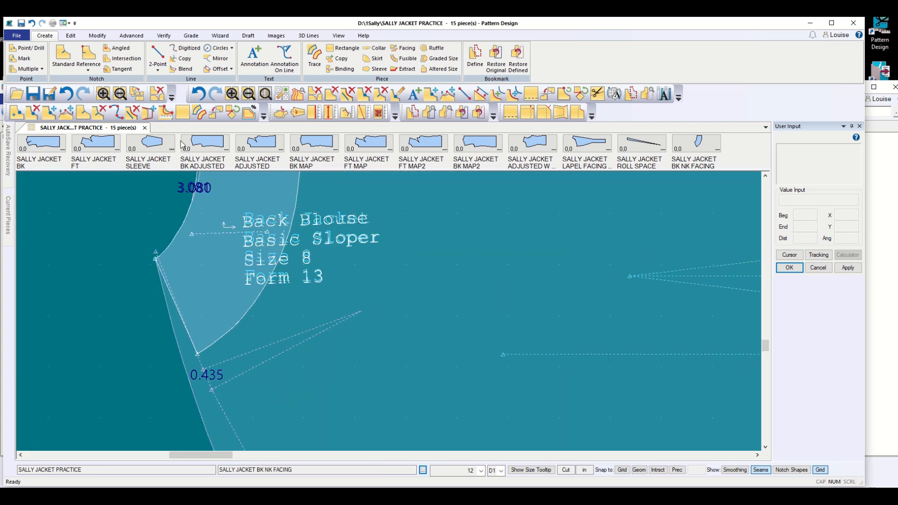
pyautogui.click(182, 58)
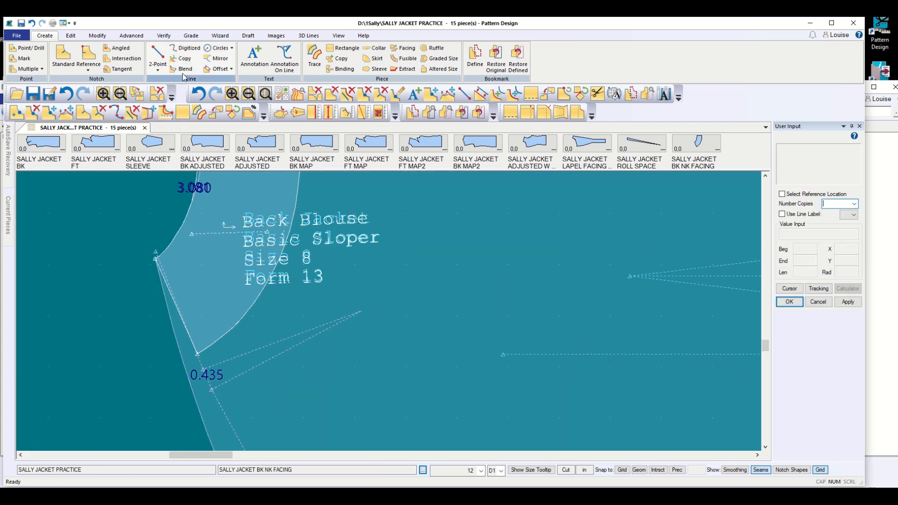
pyautogui.click(251, 373)
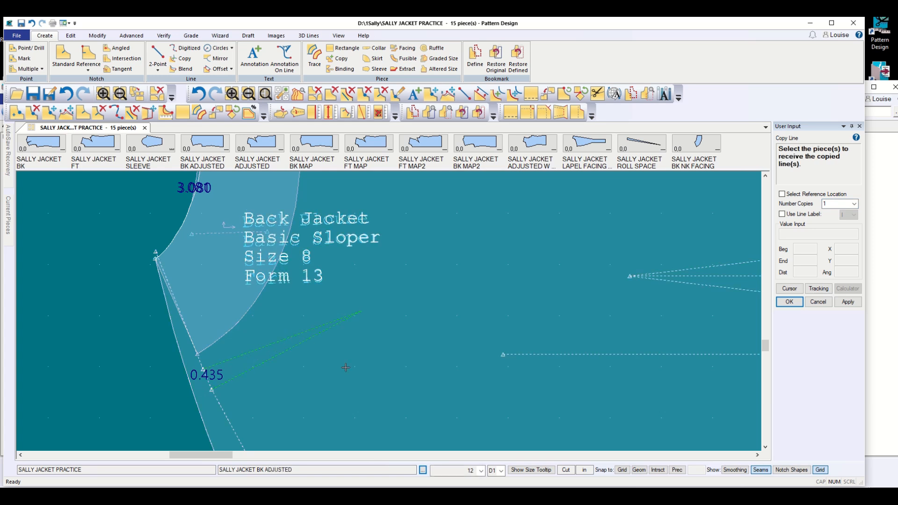
pyautogui.click(184, 378)
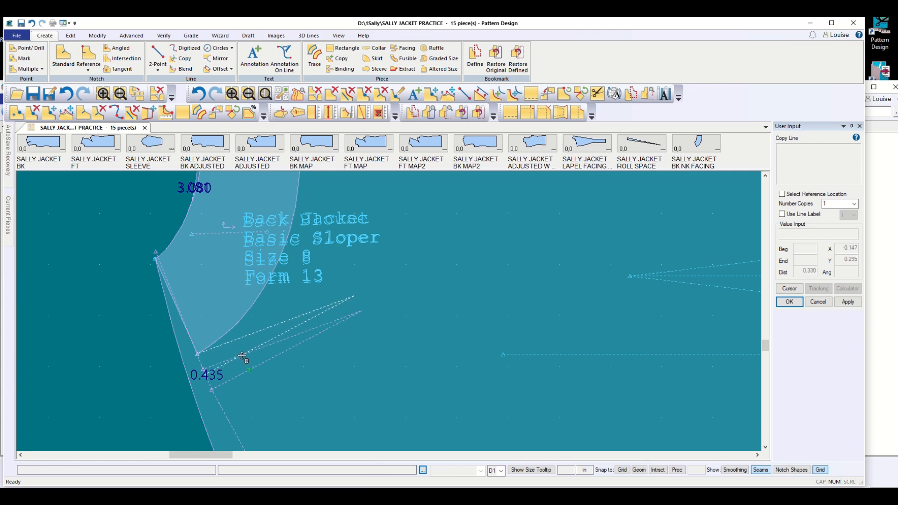
pyautogui.click(242, 357)
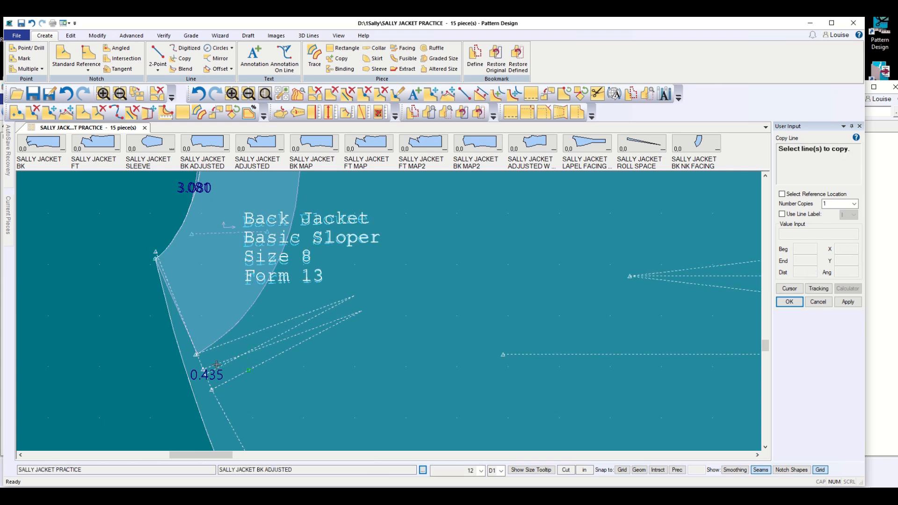
pyautogui.scroll(3, 223, 378)
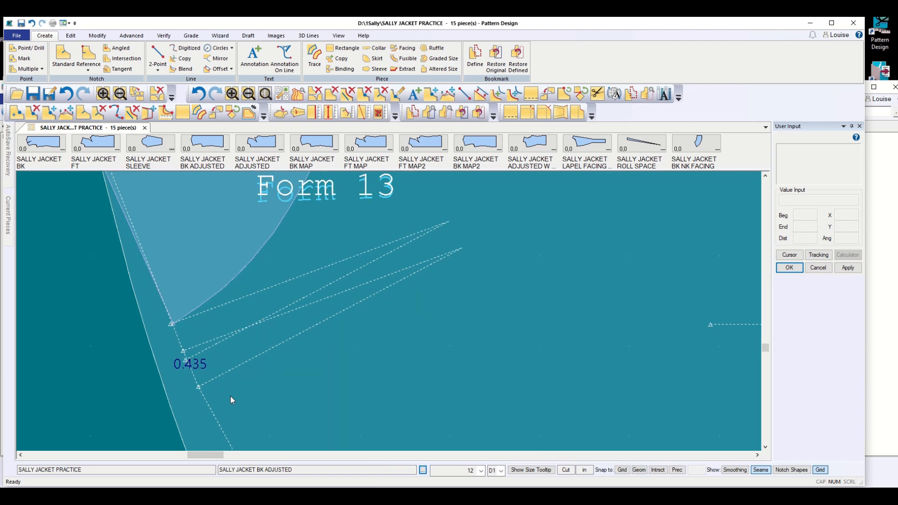
pyautogui.scroll(-2, 231, 397)
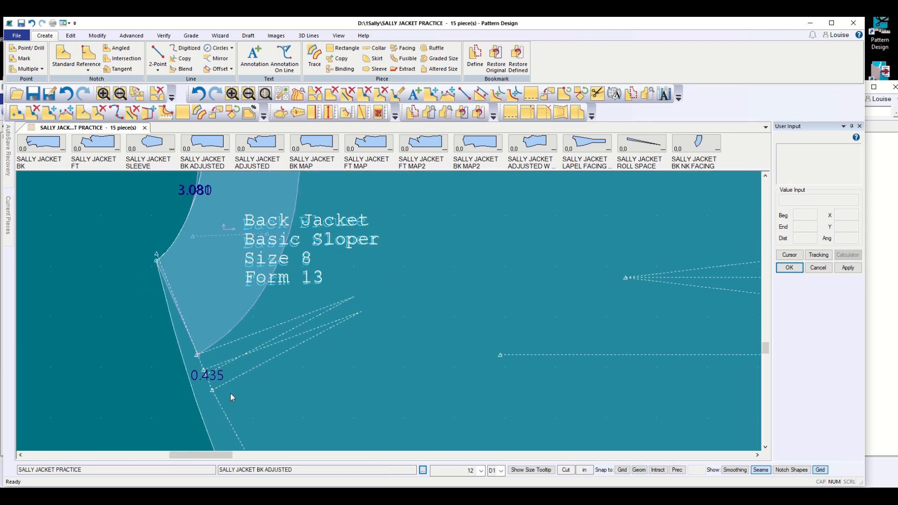
pyautogui.scroll(-3, 230, 392)
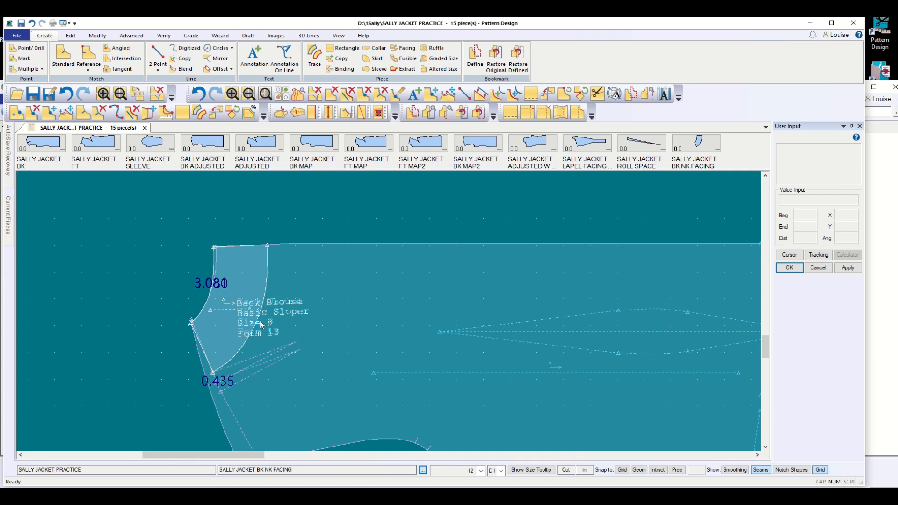
pyautogui.click(157, 69)
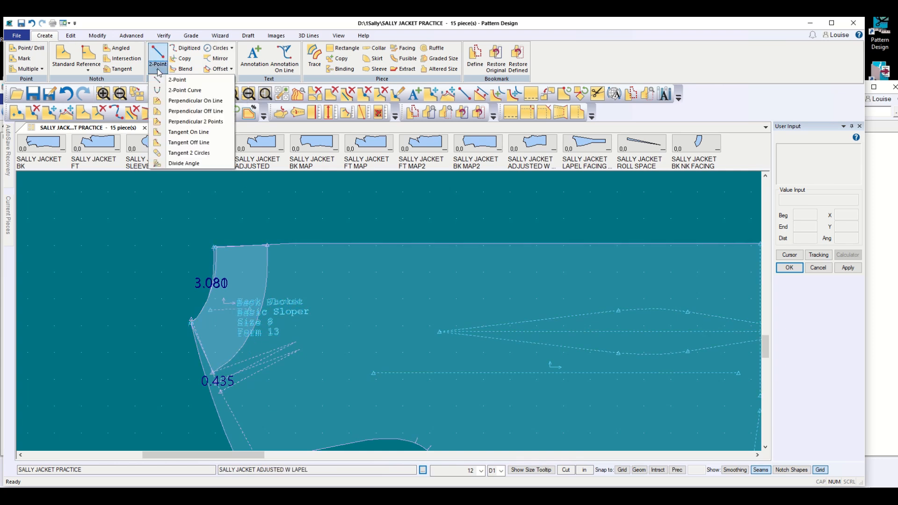
pyautogui.click(178, 91)
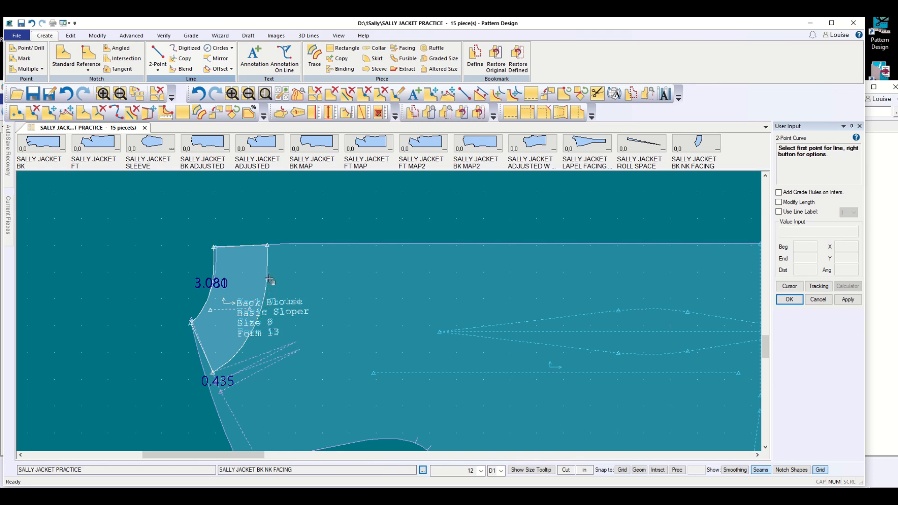
pyautogui.click(260, 306)
pyautogui.scroll(3, 234, 401)
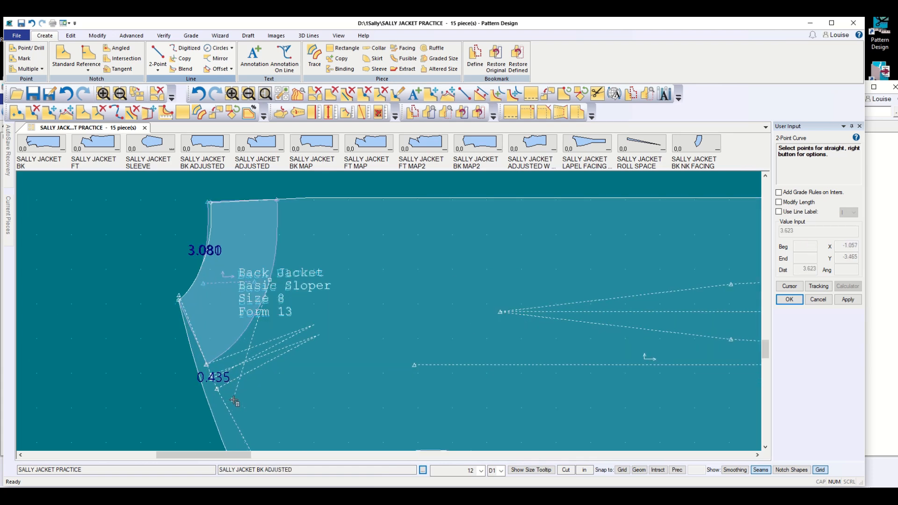
pyautogui.scroll(-3, 234, 398)
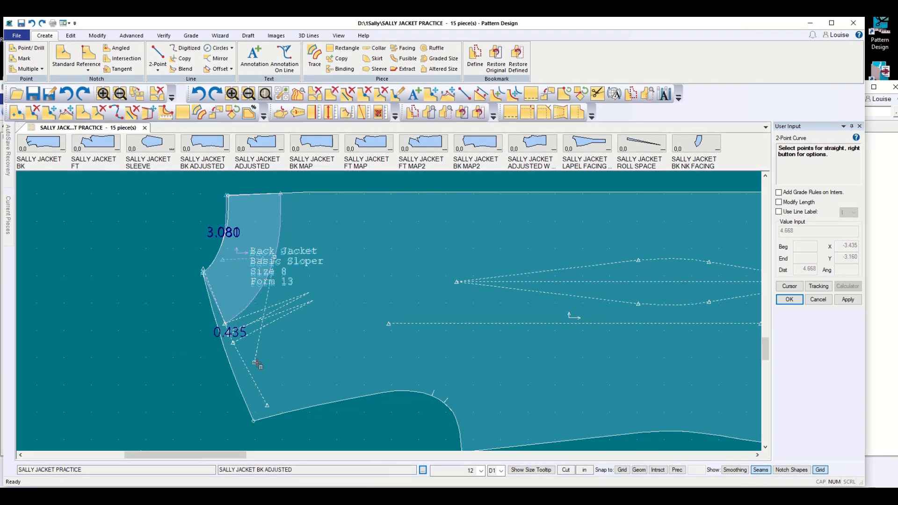
pyautogui.scroll(-2, 277, 297)
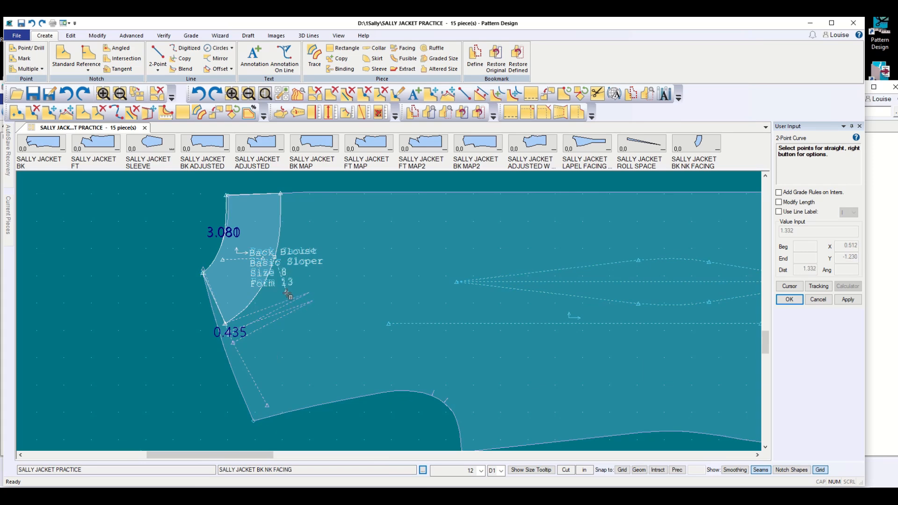
pyautogui.scroll(3, 276, 298)
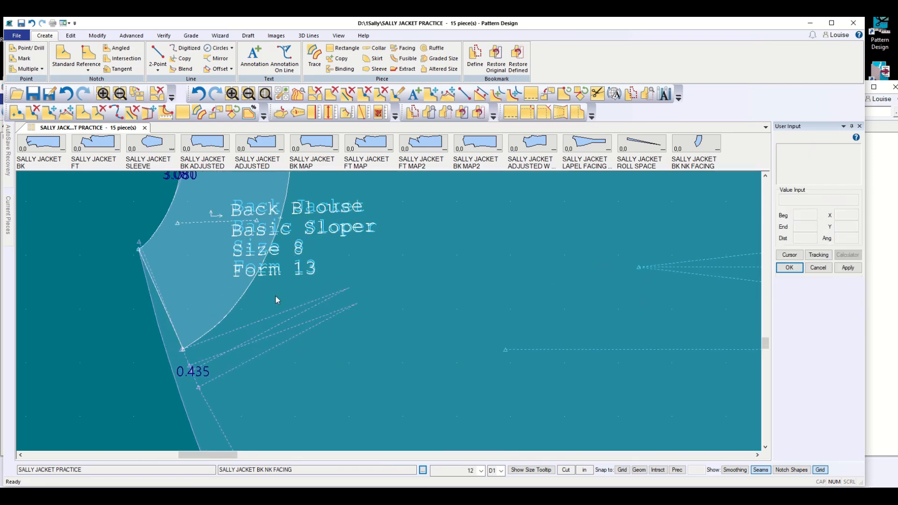
# Draw a 2-Point Curve about 3.35 in long from the neck facing's outer edge to the copied dart's lower leg on the shoulder line
pyautogui.click(158, 69)
pyautogui.click(185, 90)
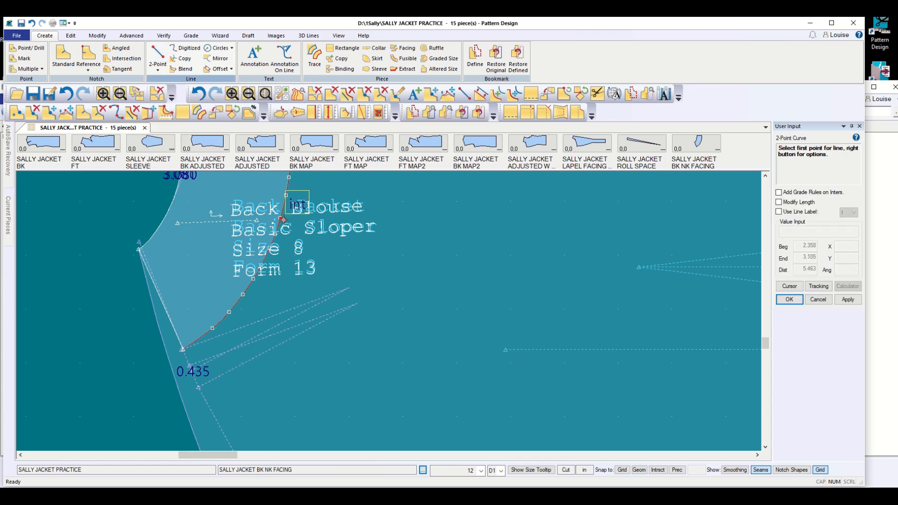
pyautogui.click(283, 220)
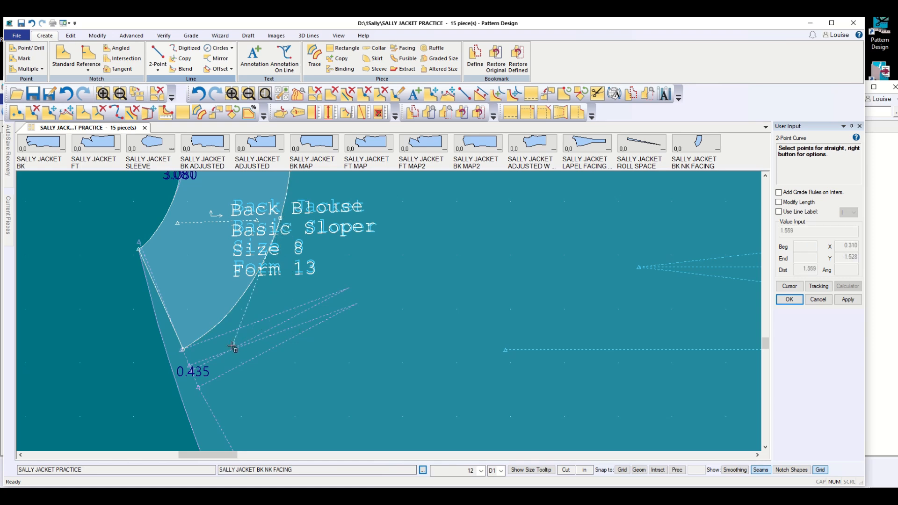
pyautogui.click(191, 372)
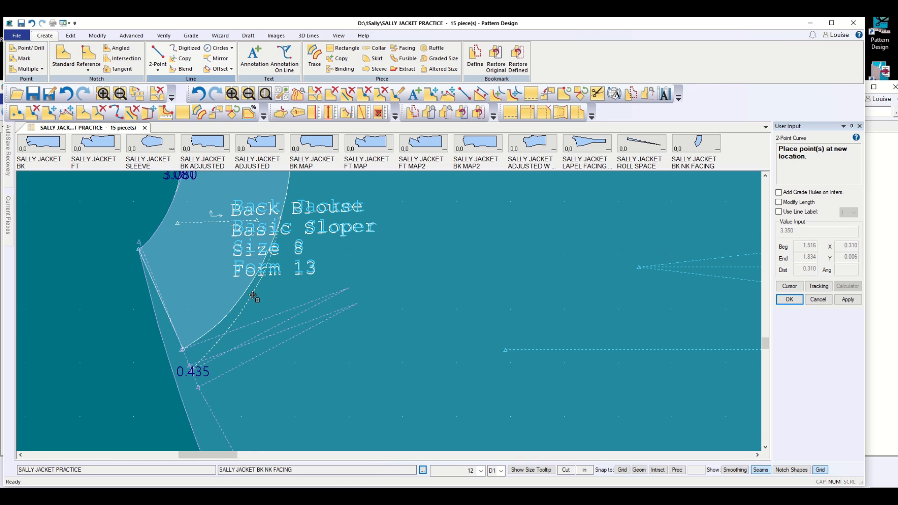
pyautogui.click(253, 296)
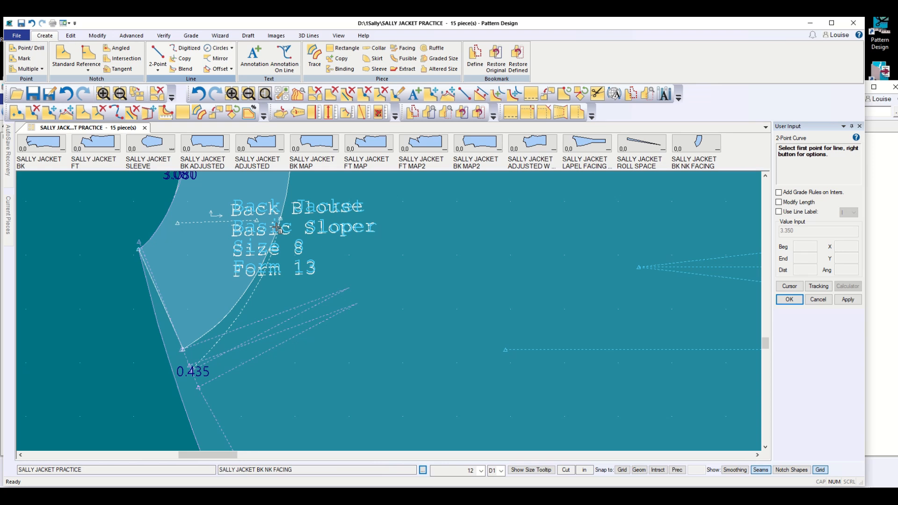
# Examine where the new curve meets the copied dart's lower leg on the shoulder line of SALLY JACKET BK ADJUSTED
pyautogui.scroll(3, 210, 363)
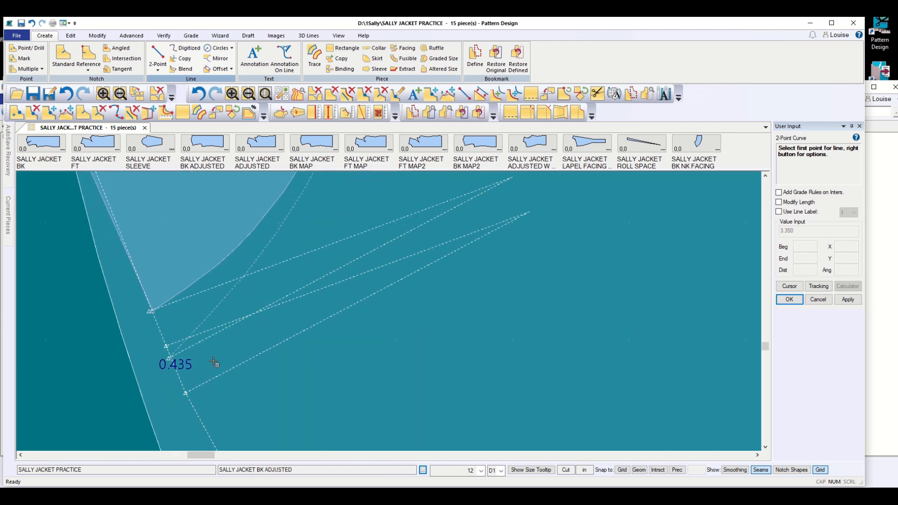
pyautogui.scroll(1, 214, 362)
pyautogui.scroll(3, 183, 371)
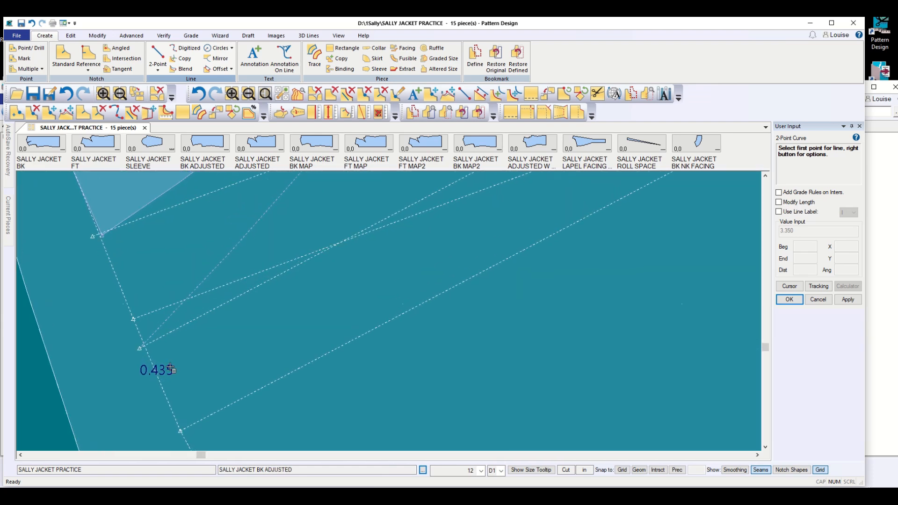
pyautogui.scroll(-5, 170, 368)
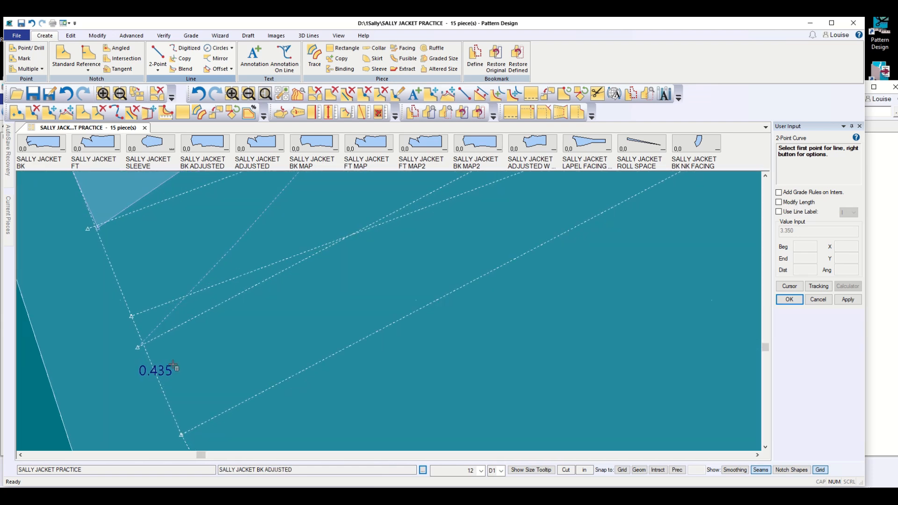
pyautogui.scroll(-4, 225, 321)
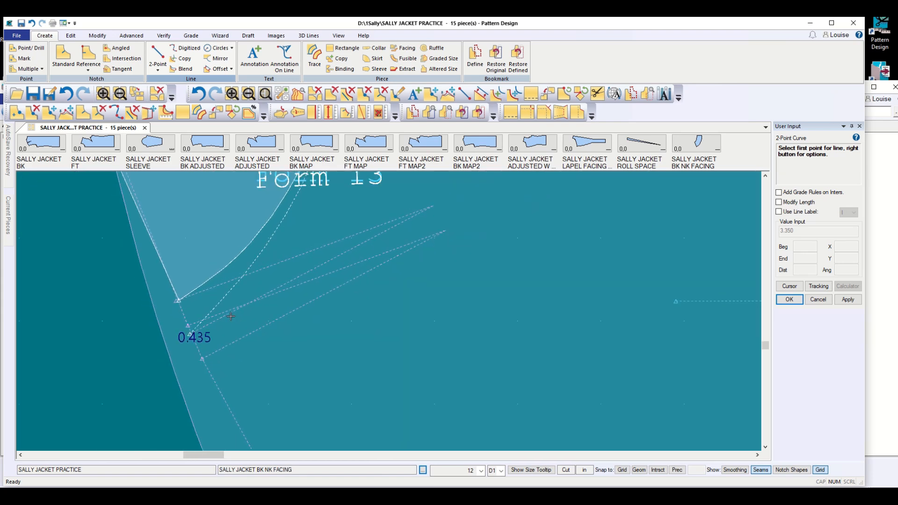
pyautogui.scroll(-1, 232, 312)
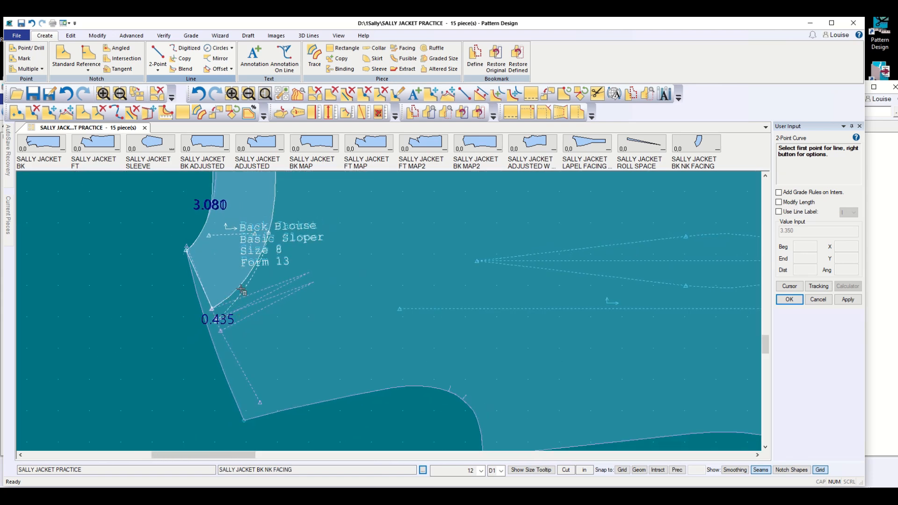
pyautogui.scroll(-1, 251, 284)
pyautogui.scroll(-1, 251, 284)
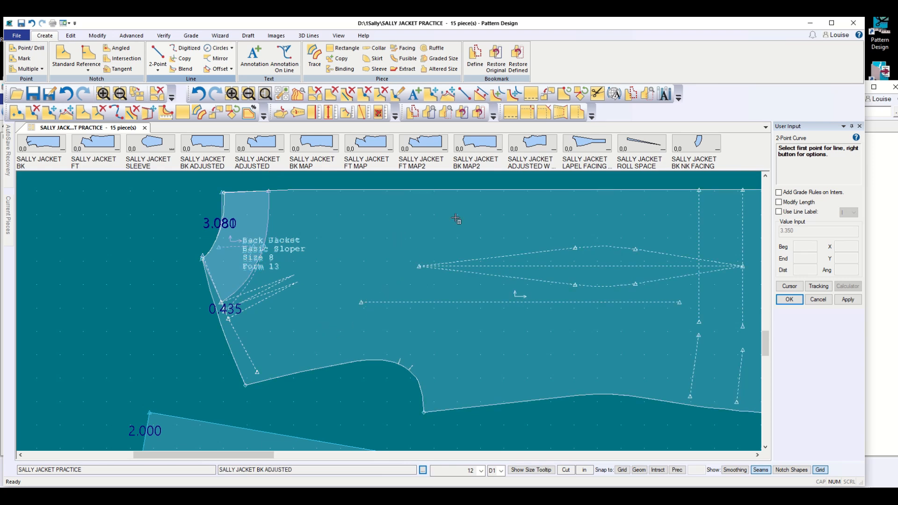
# Draw a horizontal 2-Point line about 10 in long from the centre-back edge of SALLY JACKET BK ADJUSTED out past the neckline
pyautogui.click(158, 55)
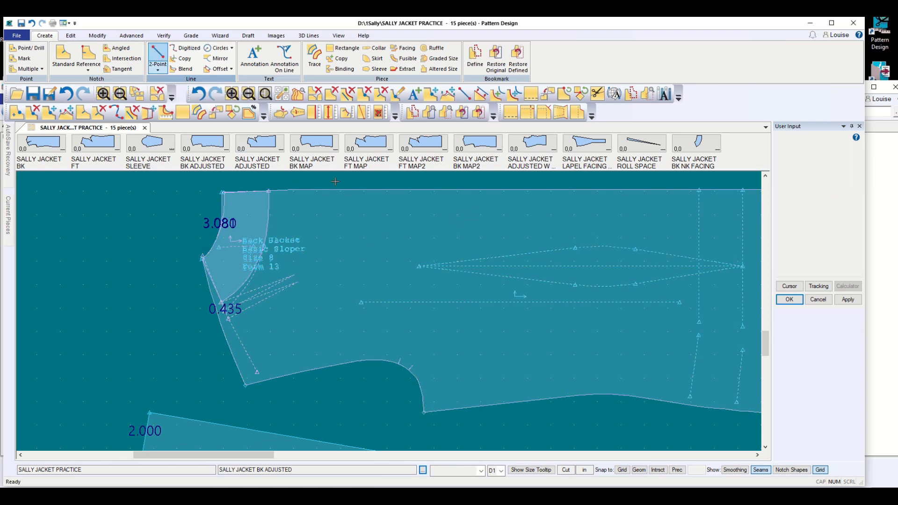
pyautogui.click(430, 192)
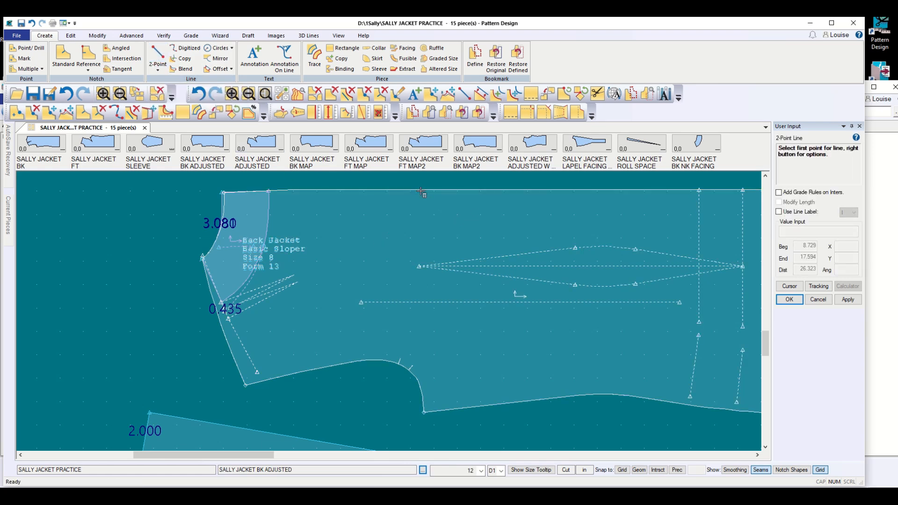
pyautogui.click(231, 201)
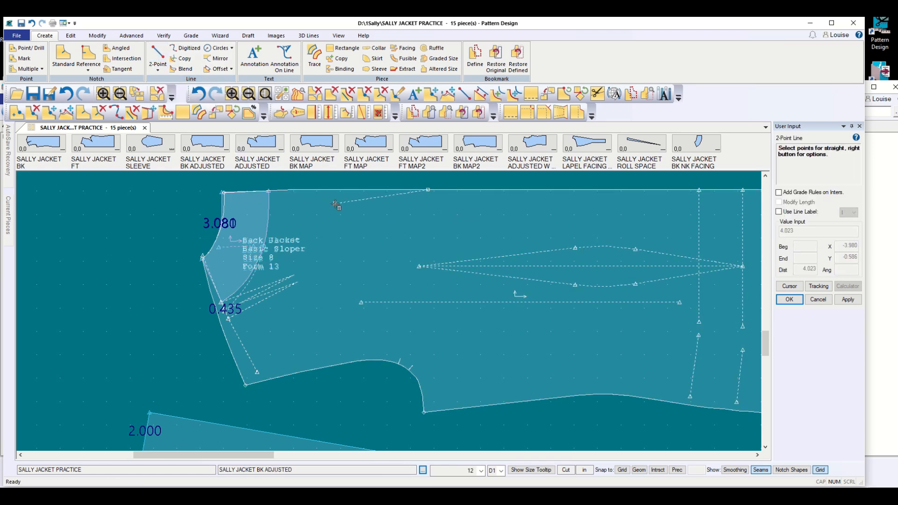
pyautogui.rightClick(91, 202)
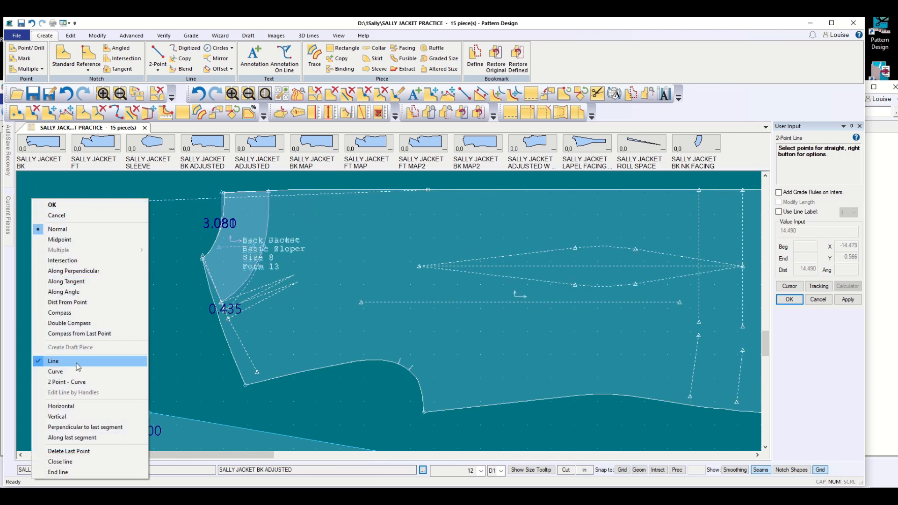
pyautogui.click(74, 409)
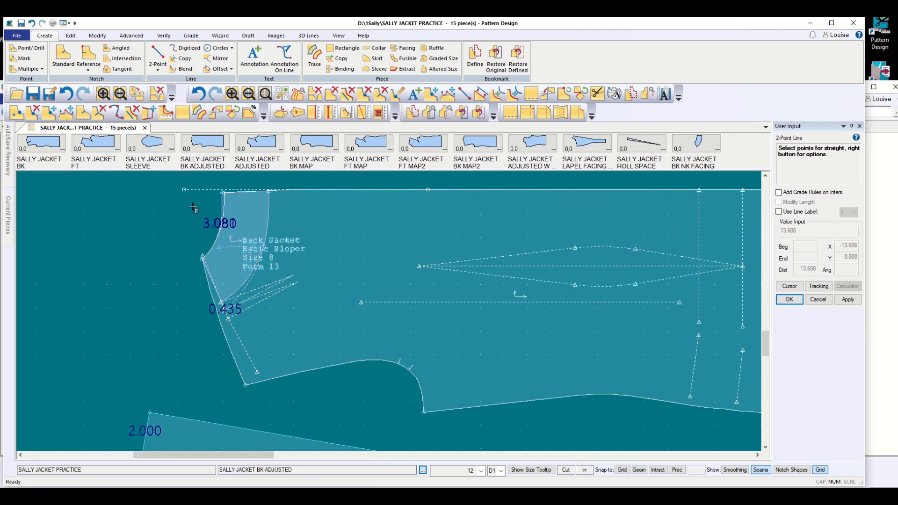
pyautogui.click(194, 207)
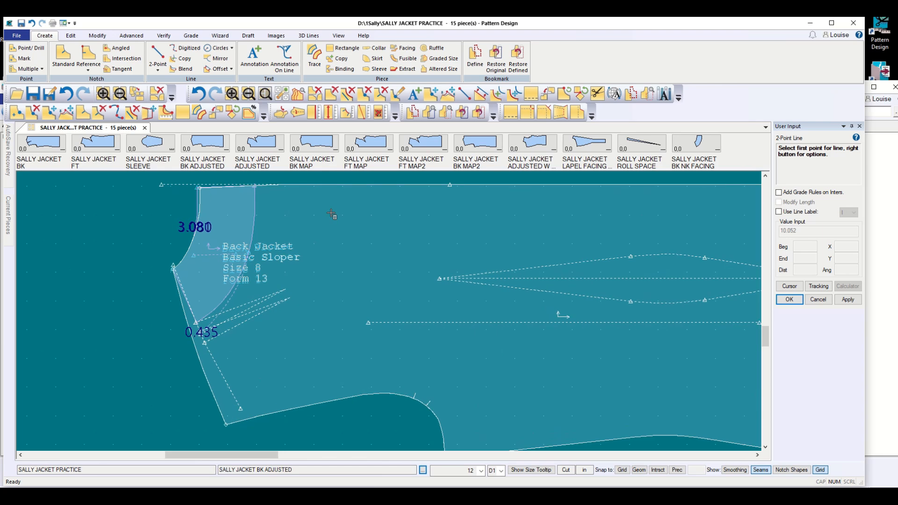
# Offset the horizontal centre-back line evenly once, about 0.94 in outside SALLY JACKET BK ADJUSTED, keeping the original line
pyautogui.scroll(2, 311, 208)
pyautogui.scroll(-3, 309, 209)
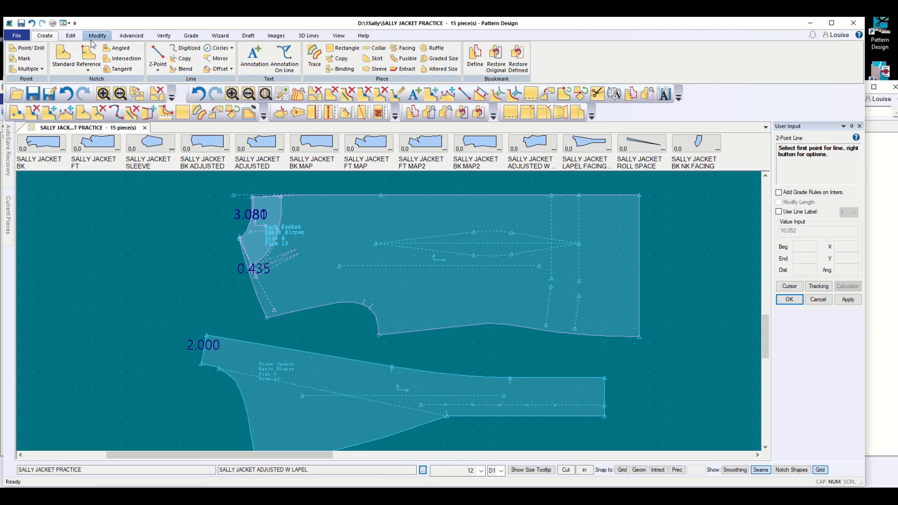
pyautogui.click(218, 69)
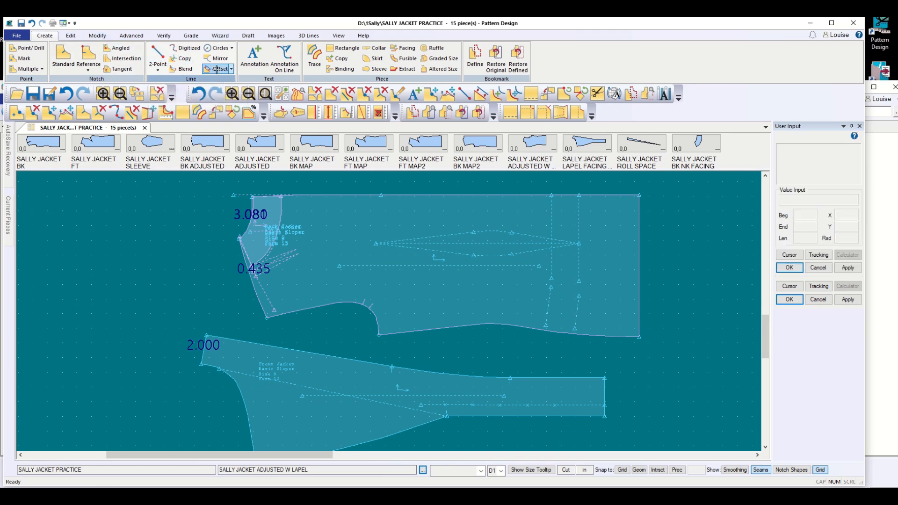
pyautogui.click(283, 195)
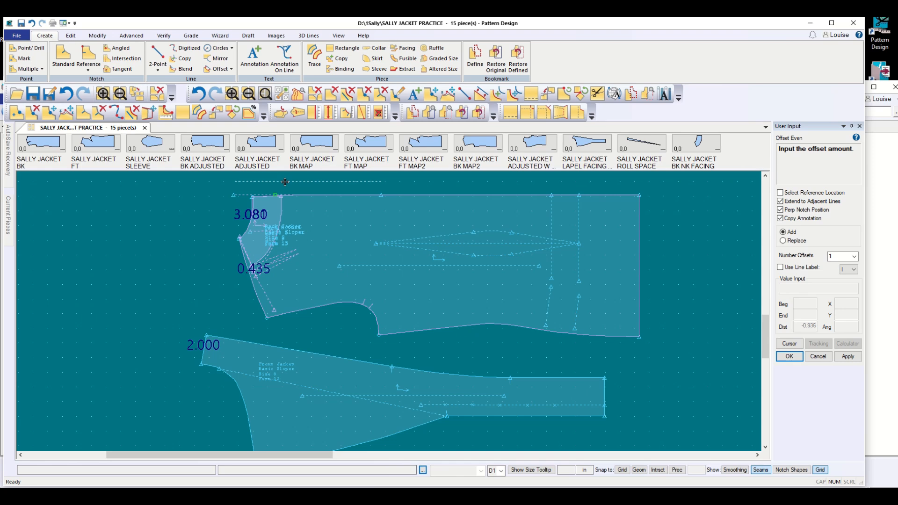
pyautogui.click(286, 181)
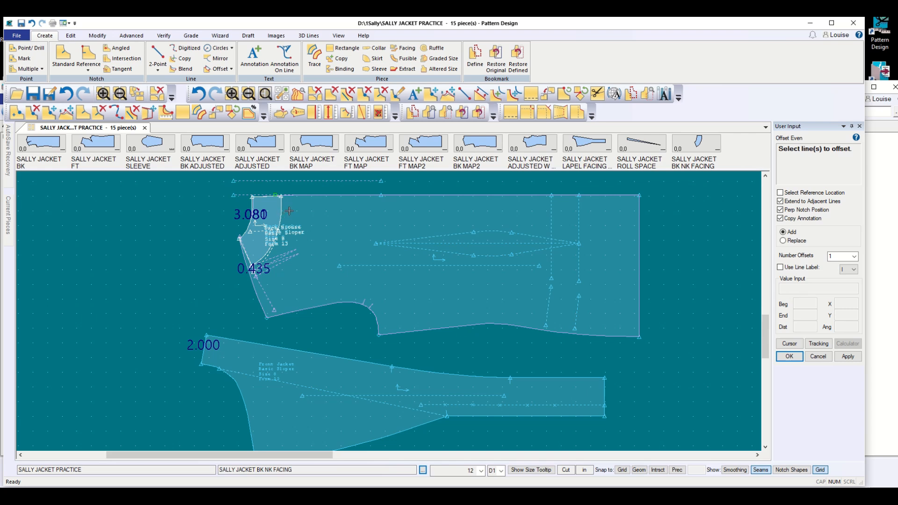
# Draw a vertical 2-Point line about 1.04 in long from the facing curve's centre-back end to the offset guide line
pyautogui.click(159, 70)
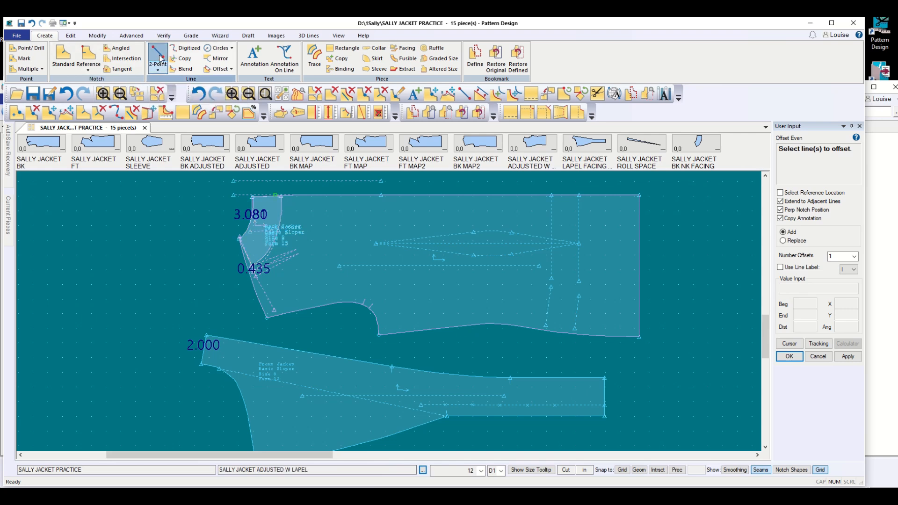
pyautogui.click(281, 195)
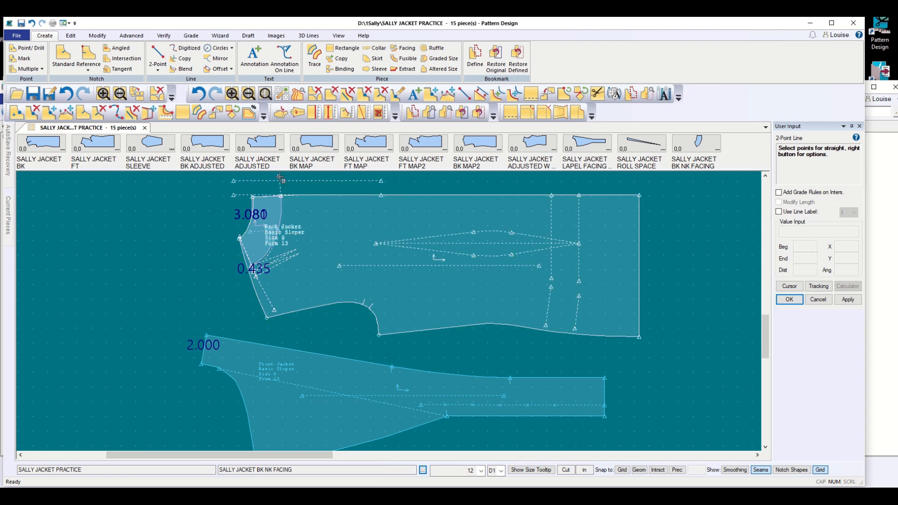
pyautogui.rightClick(284, 196)
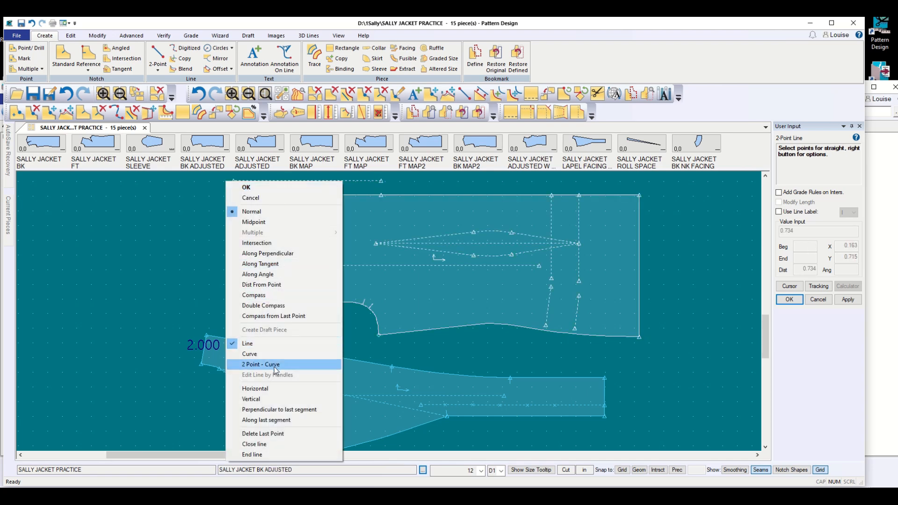
pyautogui.click(253, 399)
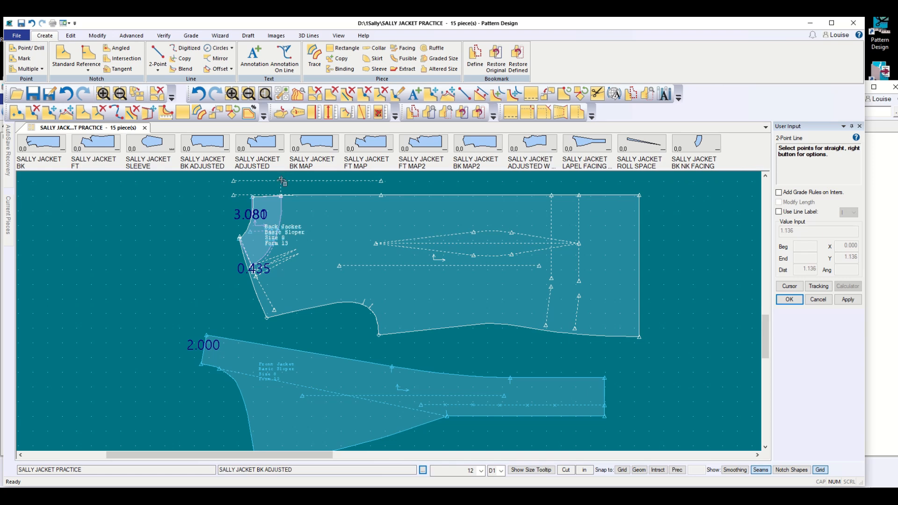
pyautogui.click(281, 180)
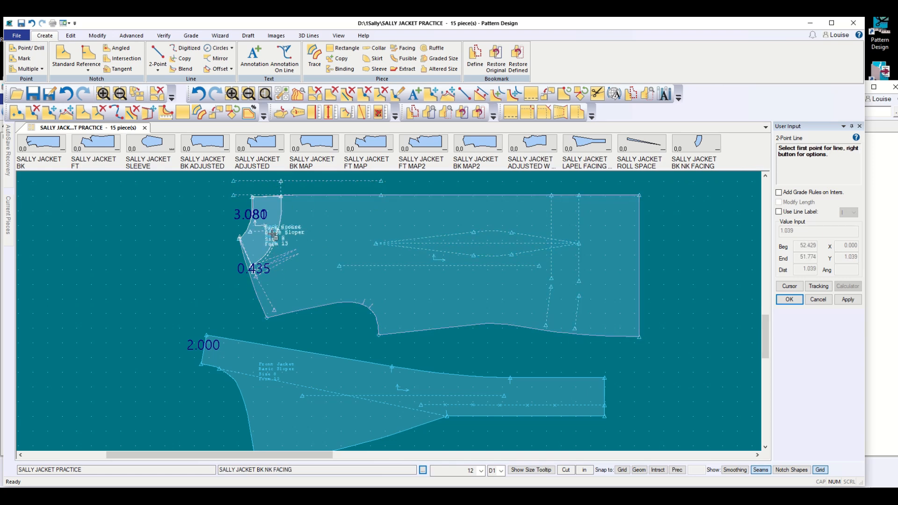
# Draw a vertical 2-Point line about 0.44 in long from the inner shoulder line's end to the armhole edge of SALLY JACKET BK ADJUSTED
pyautogui.scroll(3, 267, 305)
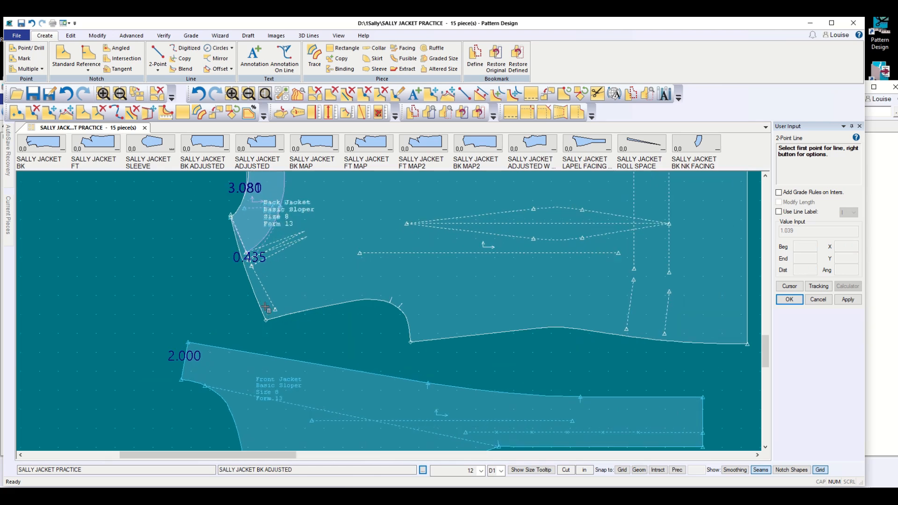
pyautogui.scroll(2, 266, 302)
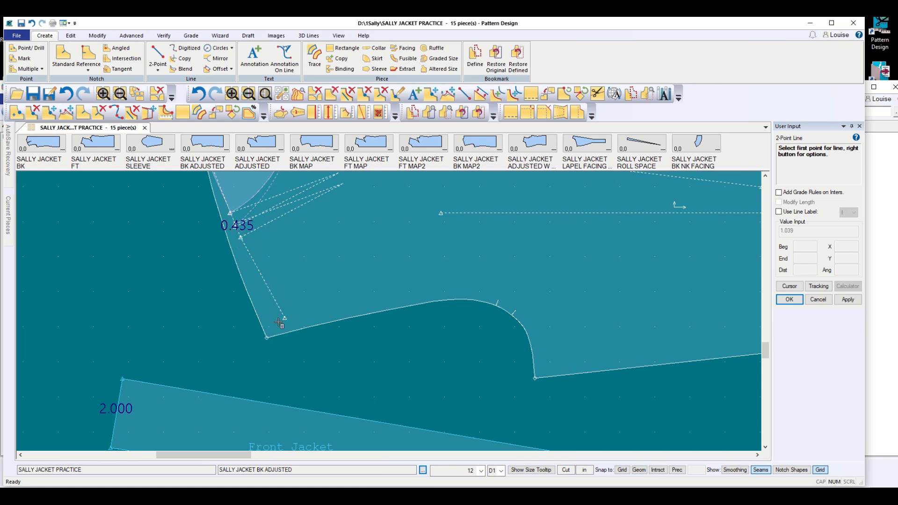
pyautogui.scroll(-1, 280, 323)
pyautogui.scroll(2, 280, 322)
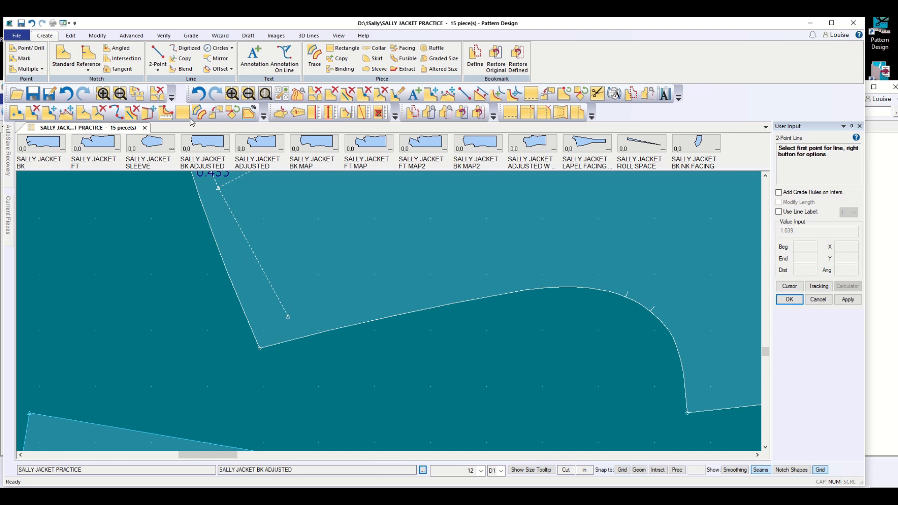
pyautogui.click(158, 59)
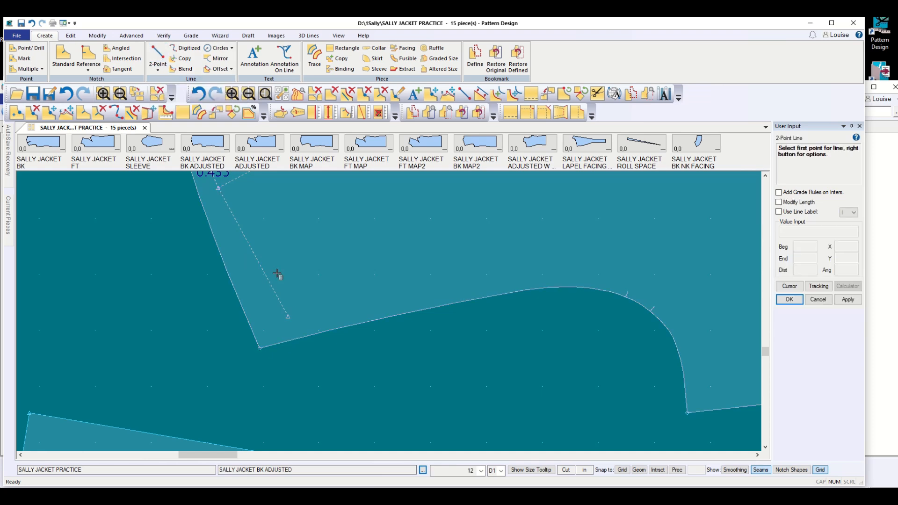
pyautogui.click(290, 317)
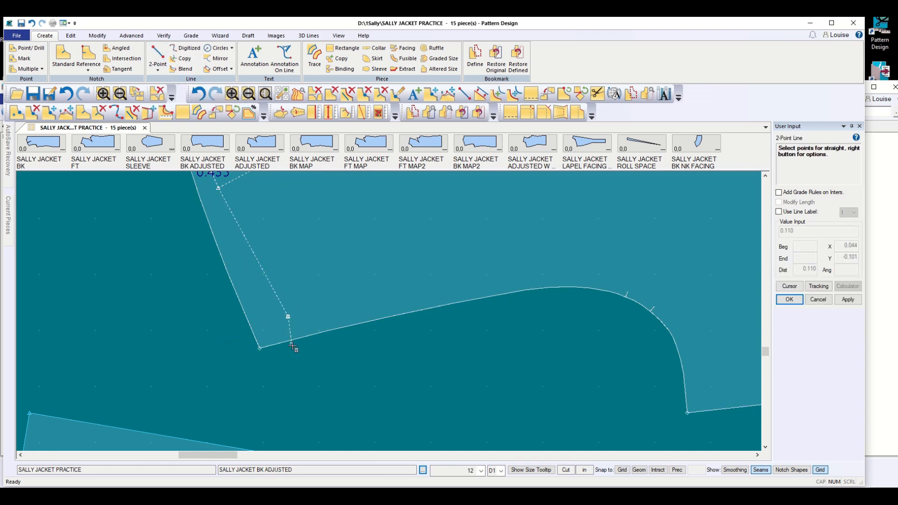
pyautogui.rightClick(291, 376)
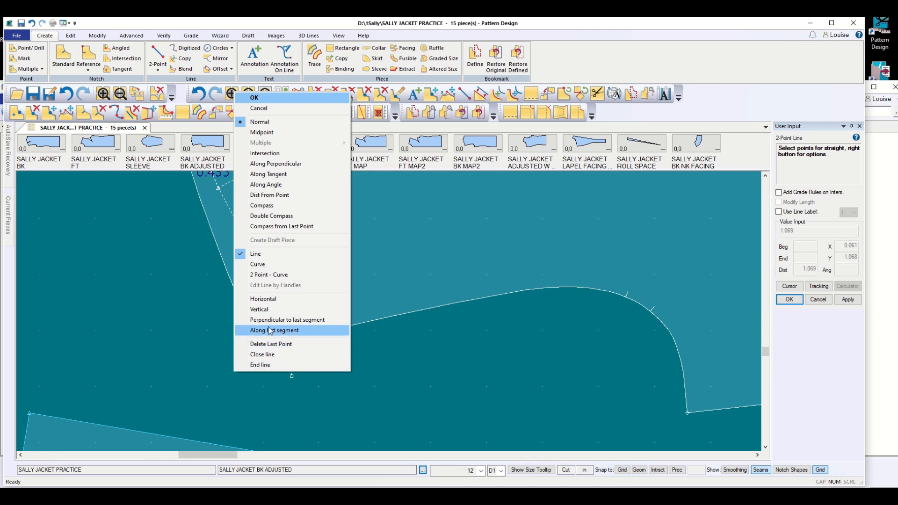
pyautogui.click(262, 310)
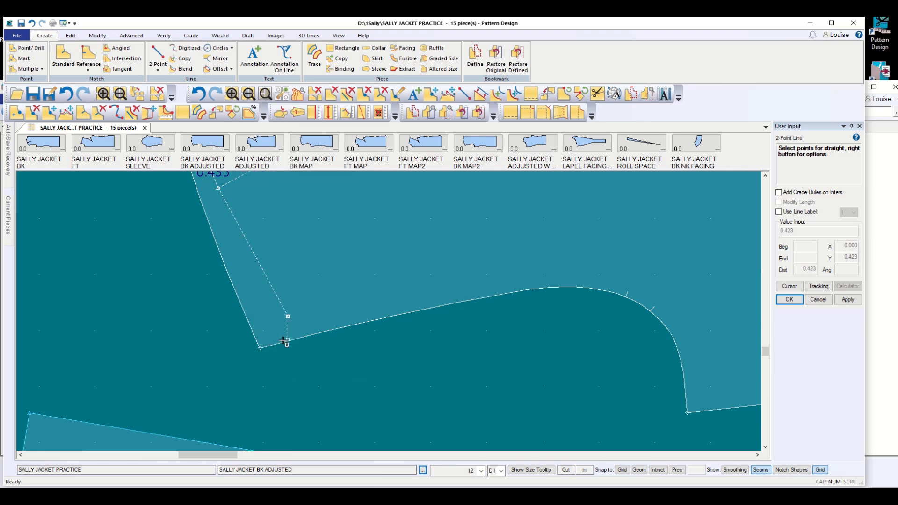
pyautogui.click(284, 340)
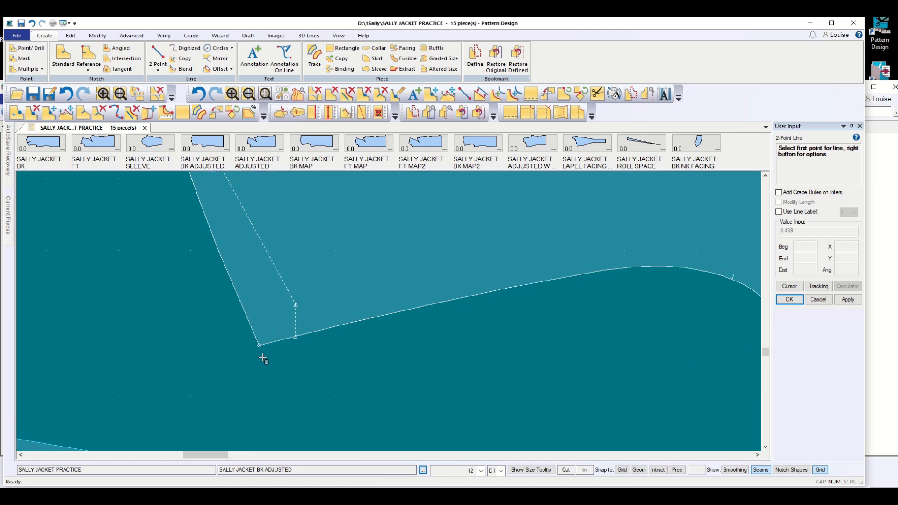
# Draw a 2-Point line about 3.34 in long from the copied dart's lower leg to the short vertical line's end on the armhole
pyautogui.scroll(-3, 263, 359)
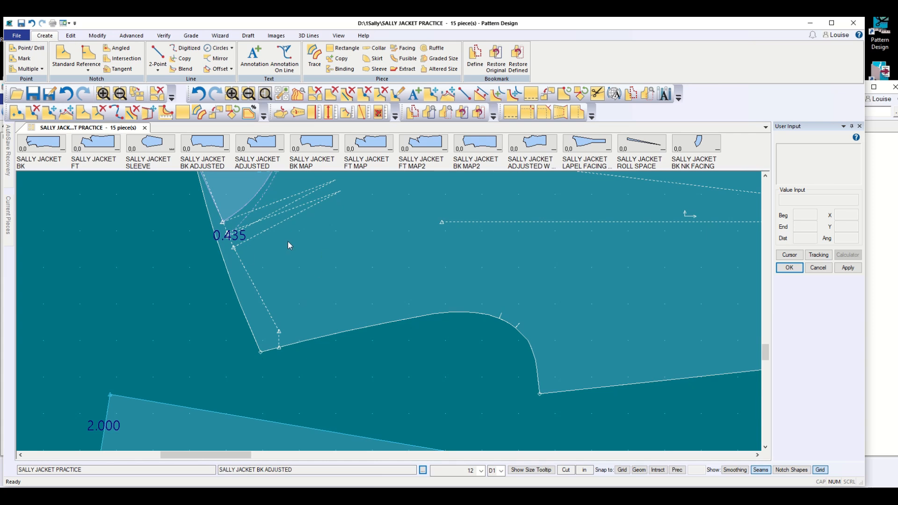
pyautogui.scroll(2, 237, 253)
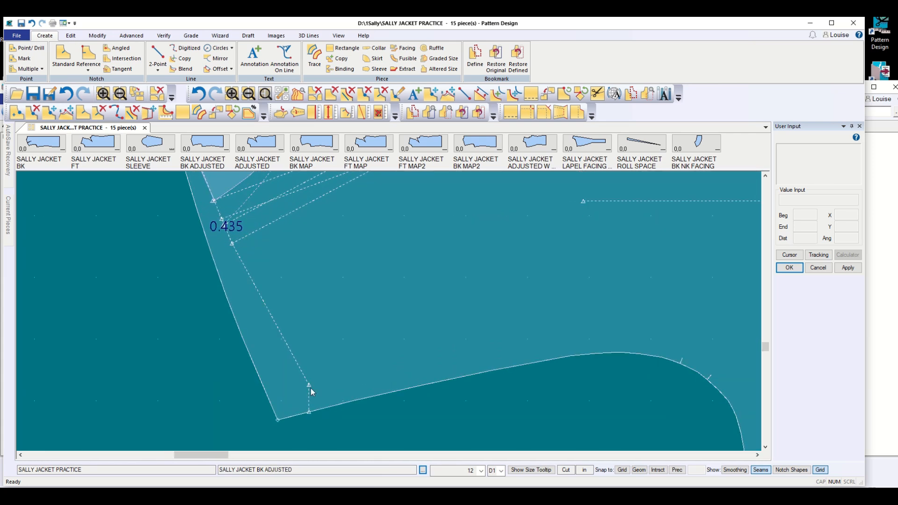
pyautogui.click(158, 54)
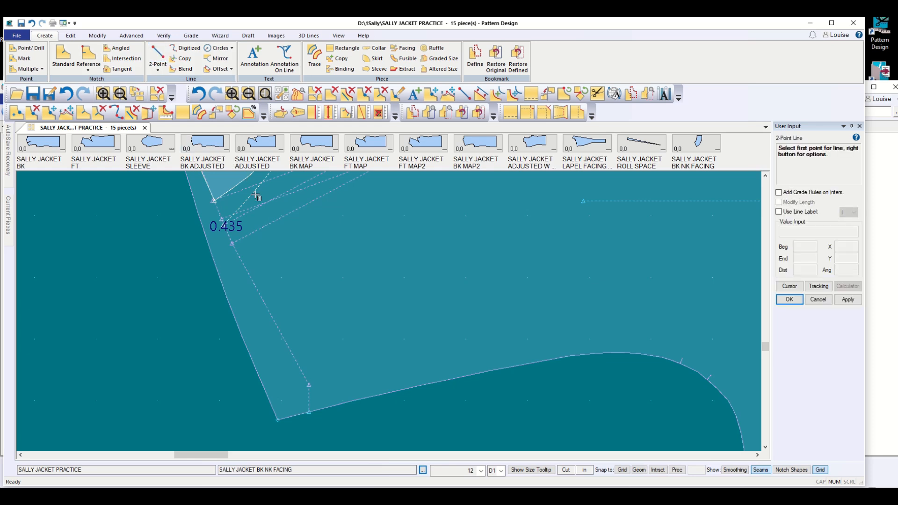
pyautogui.click(253, 196)
pyautogui.click(310, 406)
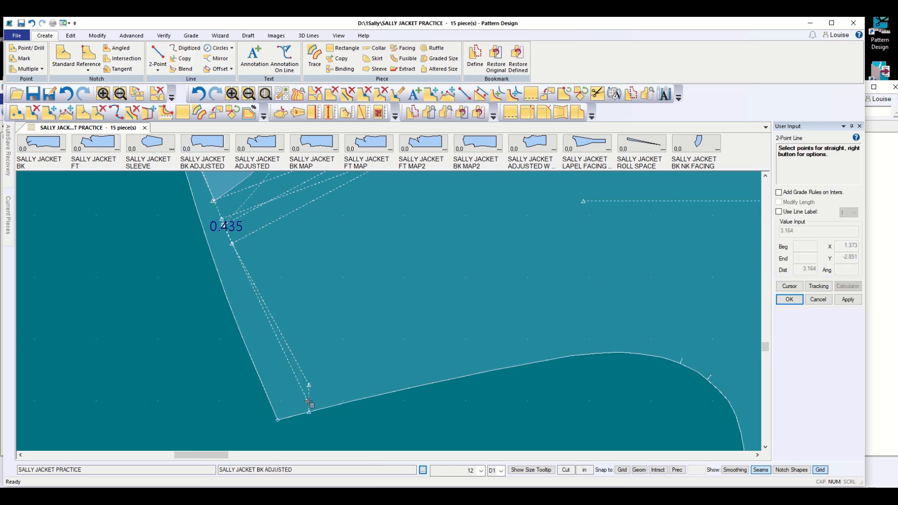
pyautogui.click(309, 412)
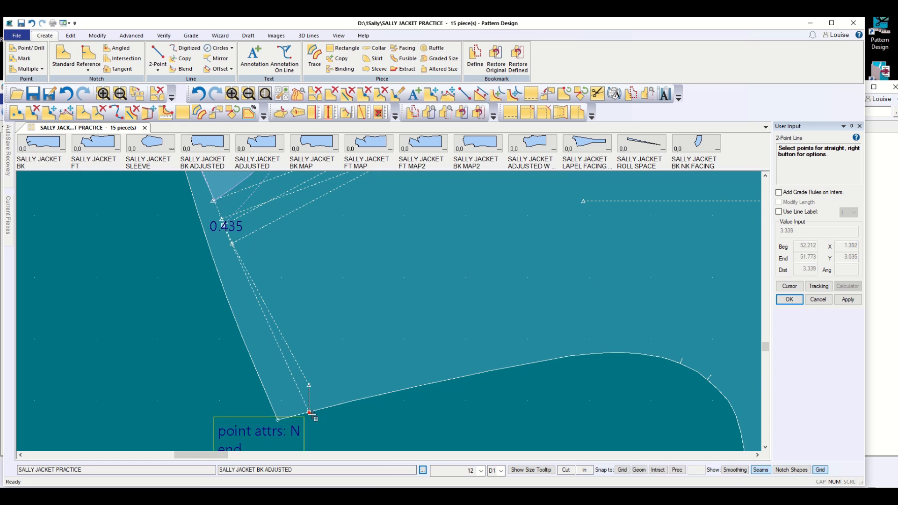
# Draw a slanted 2-Point line about 24.43 in long from the vertical line's end on the offset guide to the centre-back hem corner
pyautogui.scroll(-3, 327, 356)
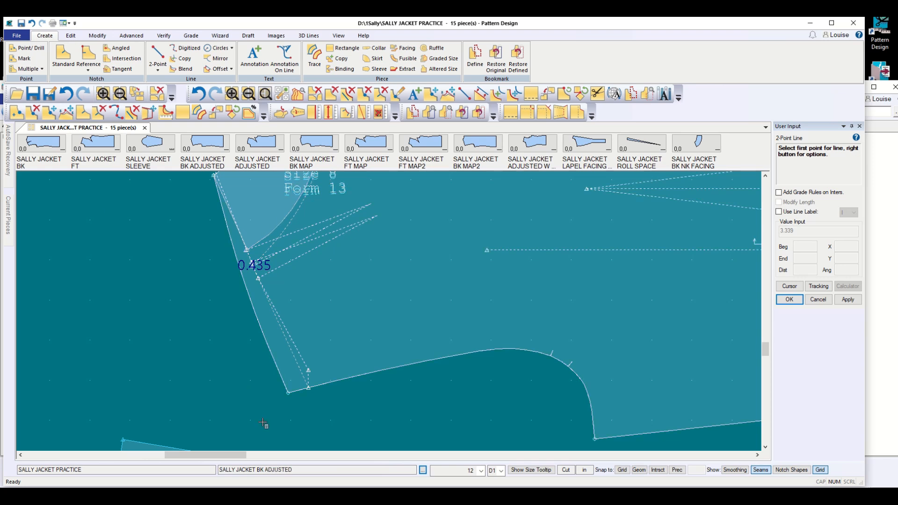
pyautogui.scroll(1, 307, 337)
pyautogui.scroll(-4, 307, 337)
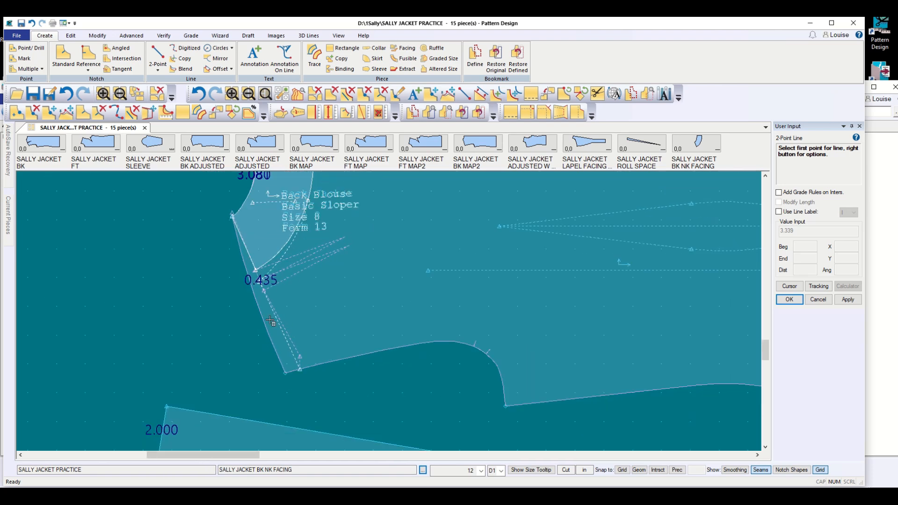
pyautogui.scroll(-1, 250, 324)
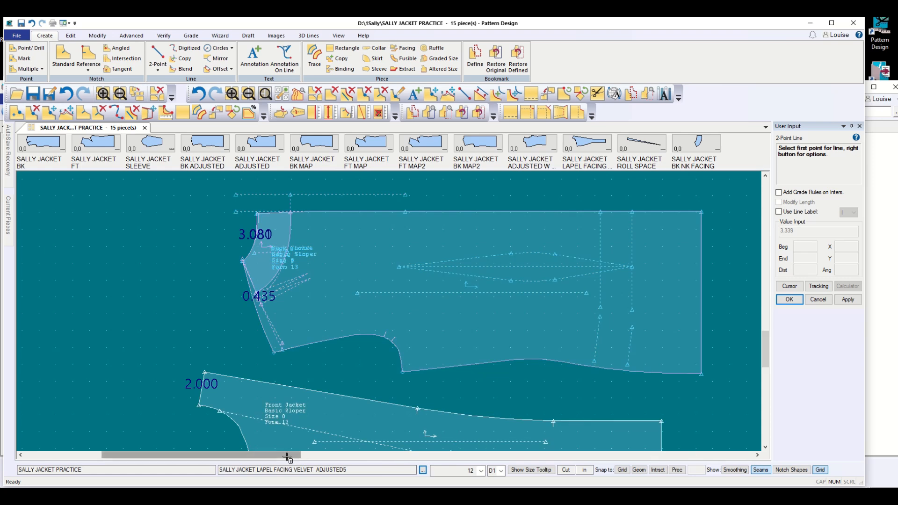
pyautogui.moveTo(288, 456); pyautogui.dragTo(328, 463)
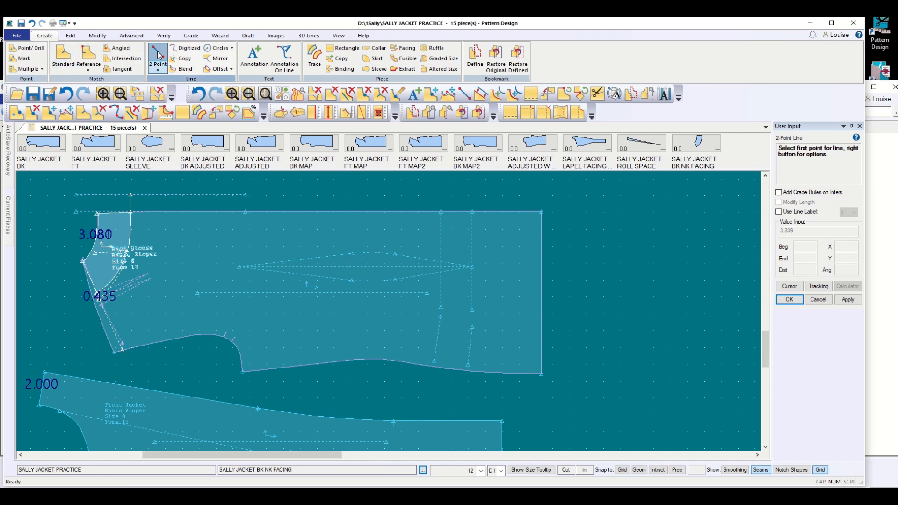
pyautogui.click(132, 193)
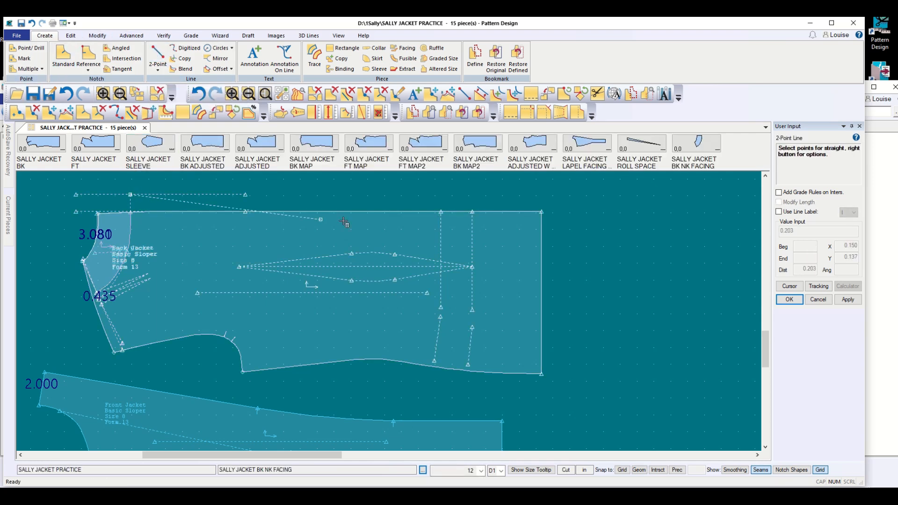
pyautogui.click(542, 212)
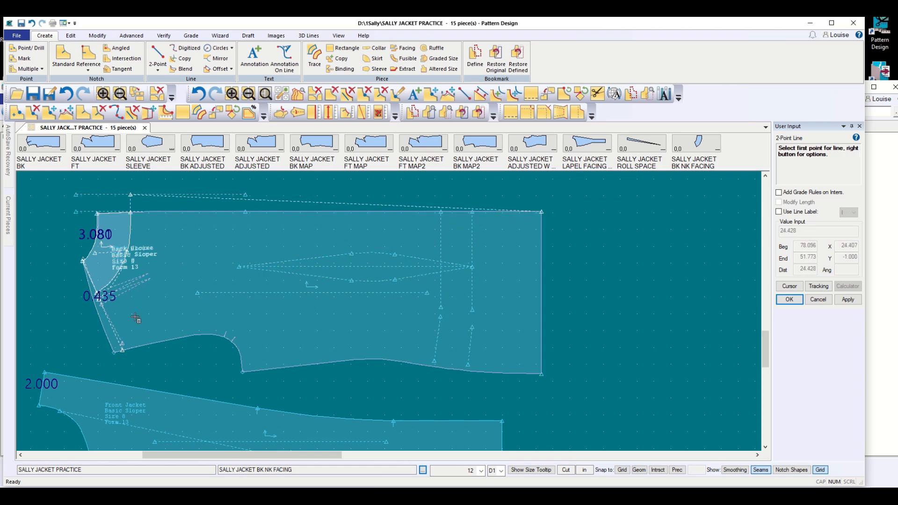
# Examine the new shoulder, facing and centre-back lines on SALLY JACKET BK ADJUSTED
pyautogui.scroll(2, 119, 365)
pyautogui.scroll(-2, 118, 367)
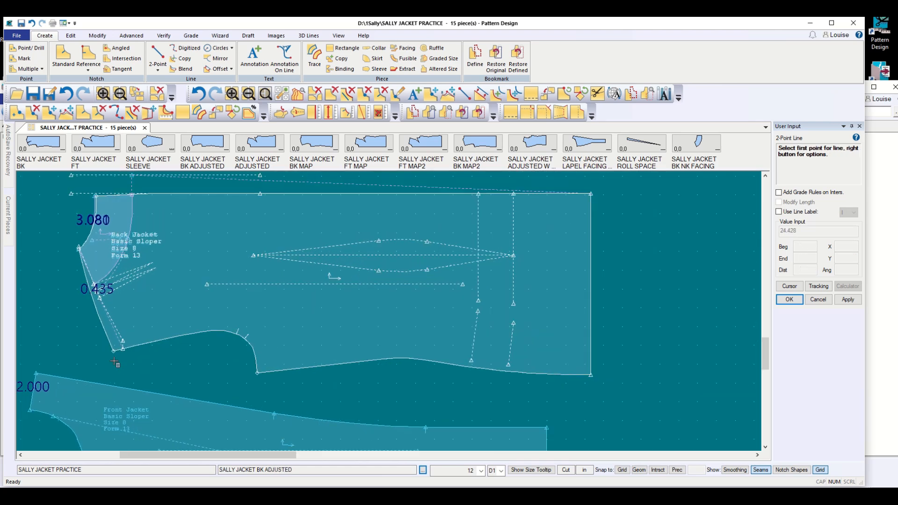
pyautogui.scroll(1, 120, 327)
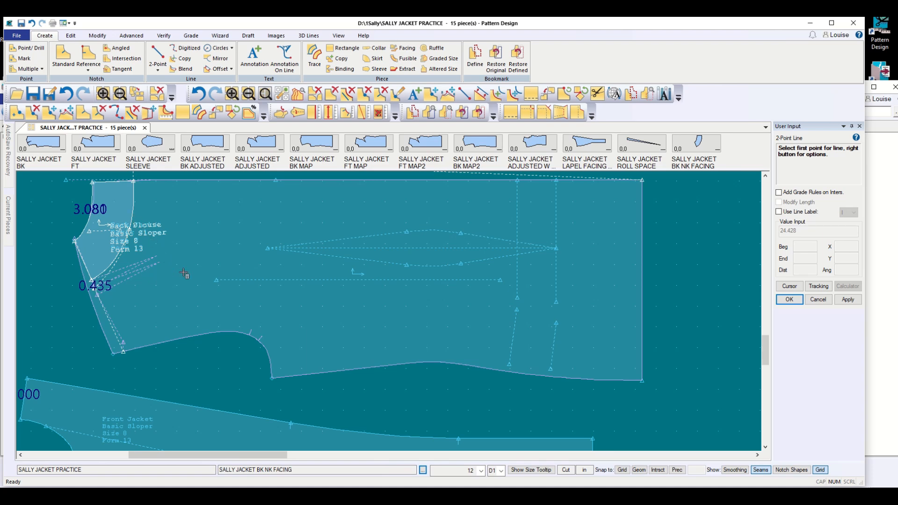
pyautogui.scroll(1, 185, 273)
pyautogui.scroll(-2, 185, 273)
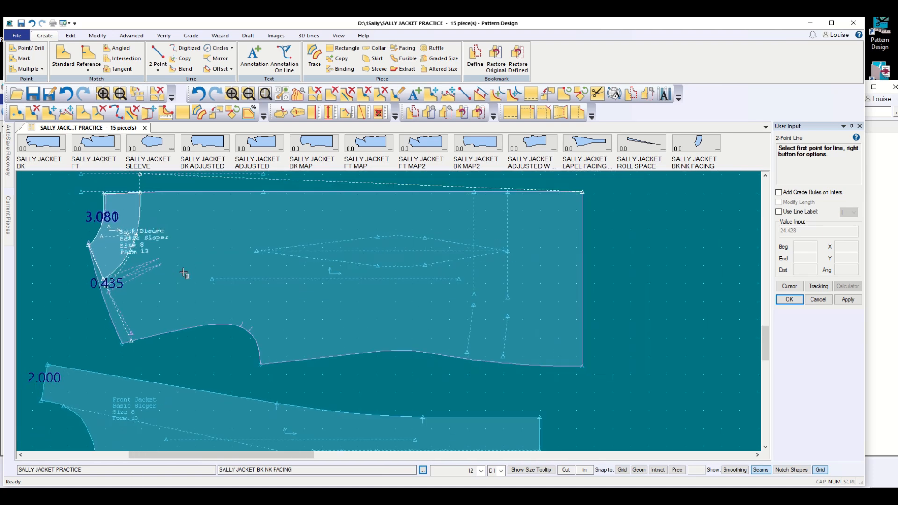
pyautogui.scroll(-1, 184, 273)
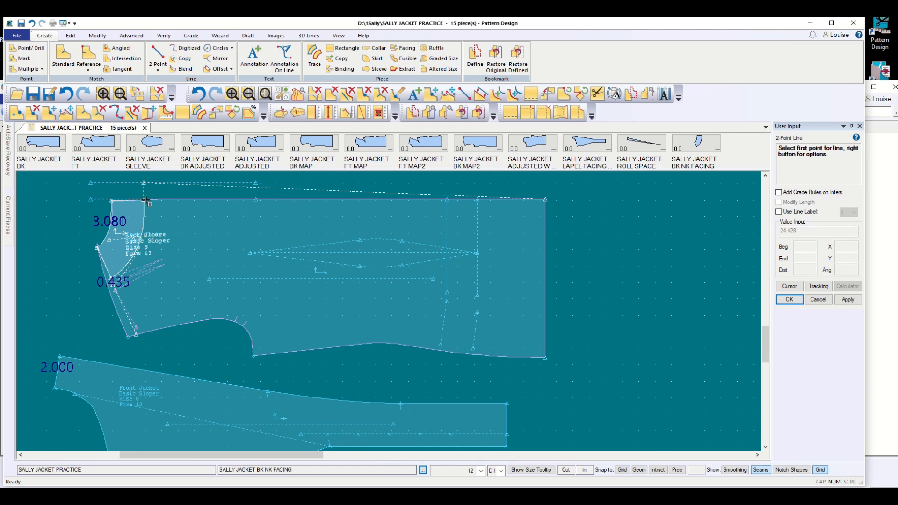
pyautogui.scroll(3, 146, 195)
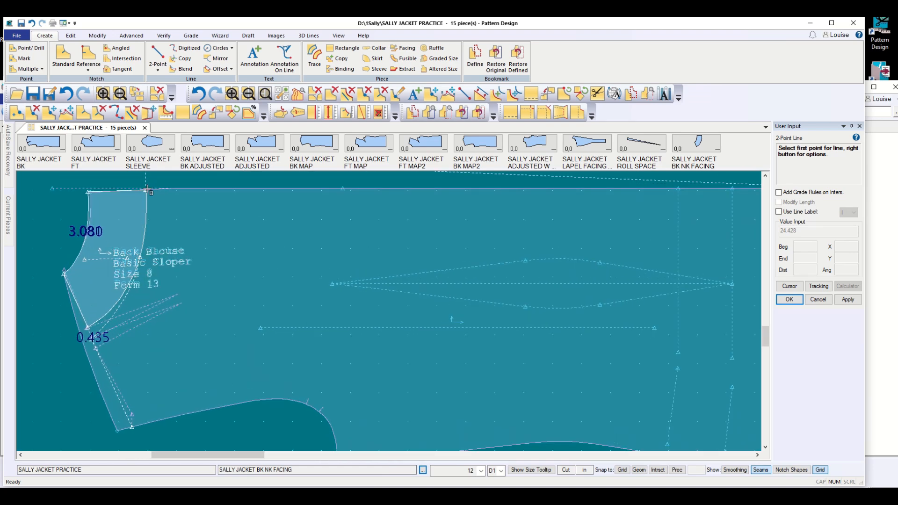
pyautogui.click(63, 57)
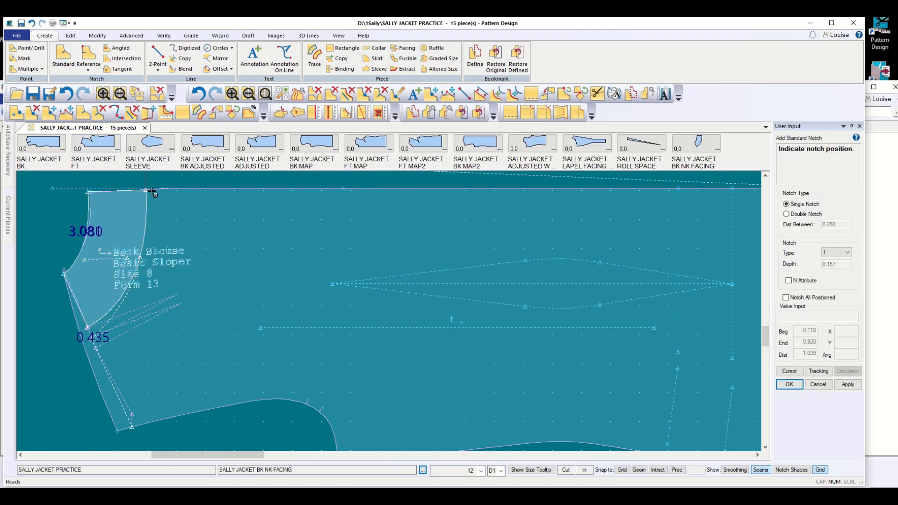
pyautogui.scroll(1, 183, 248)
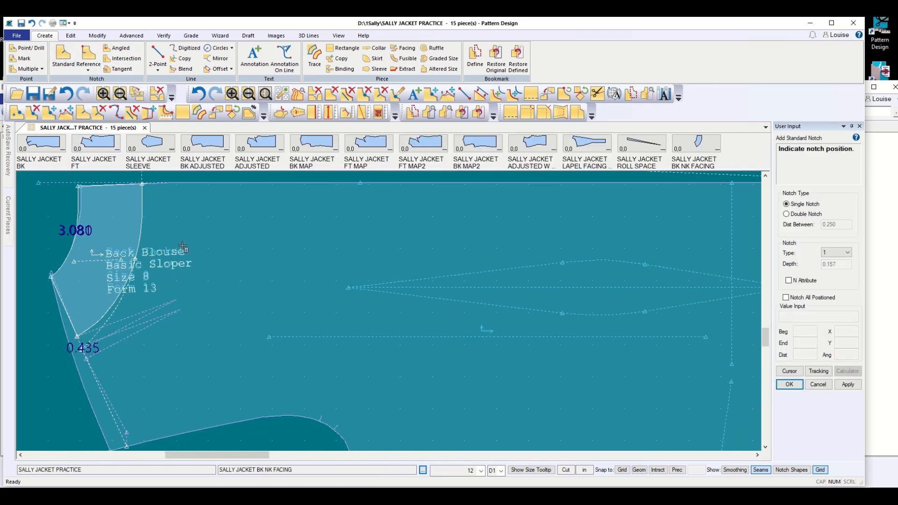
pyautogui.scroll(-4, 182, 247)
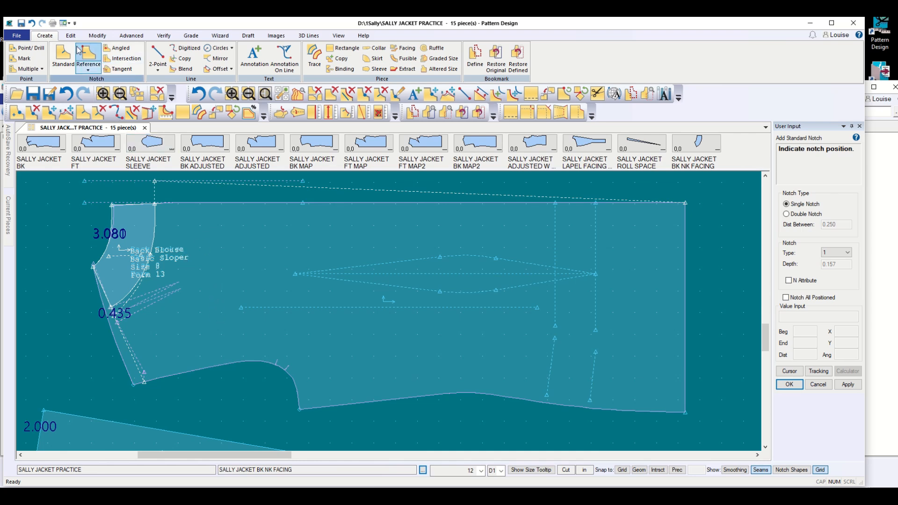
# Start a Trace of the back lining perimeter using the new shoulder line, facing curve, slanted centre-back line, hem, side seam and armhole
pyautogui.click(314, 57)
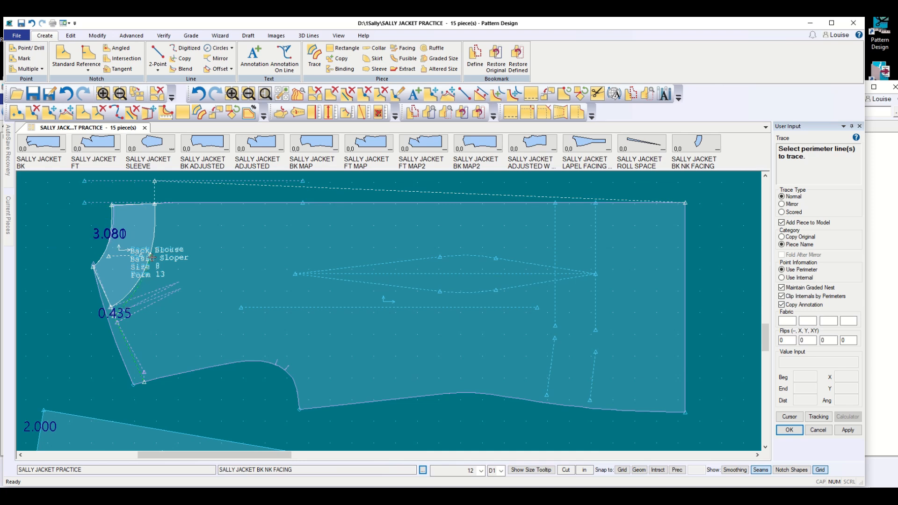
pyautogui.click(155, 231)
pyautogui.click(265, 187)
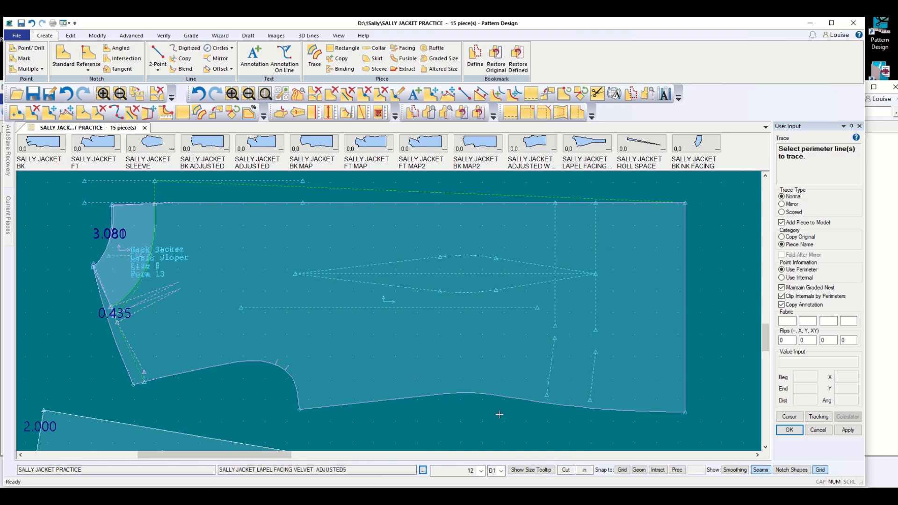
pyautogui.click(686, 391)
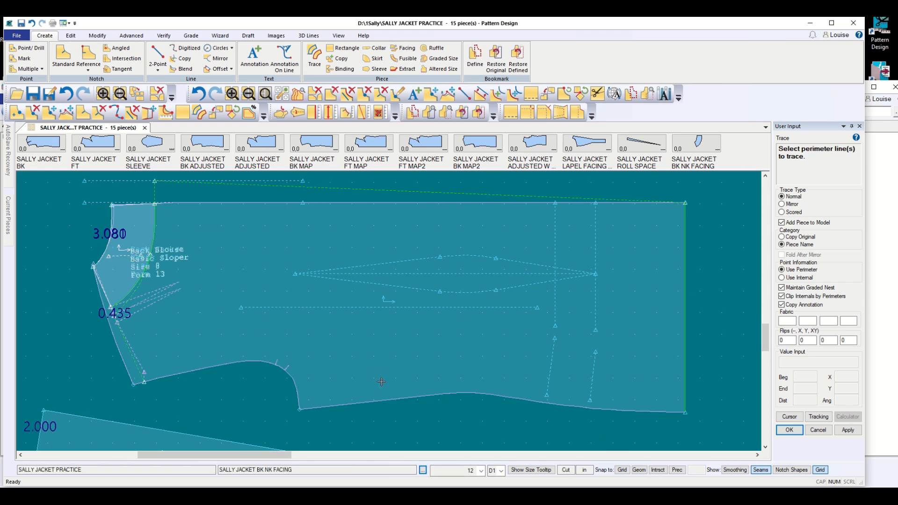
pyautogui.click(378, 396)
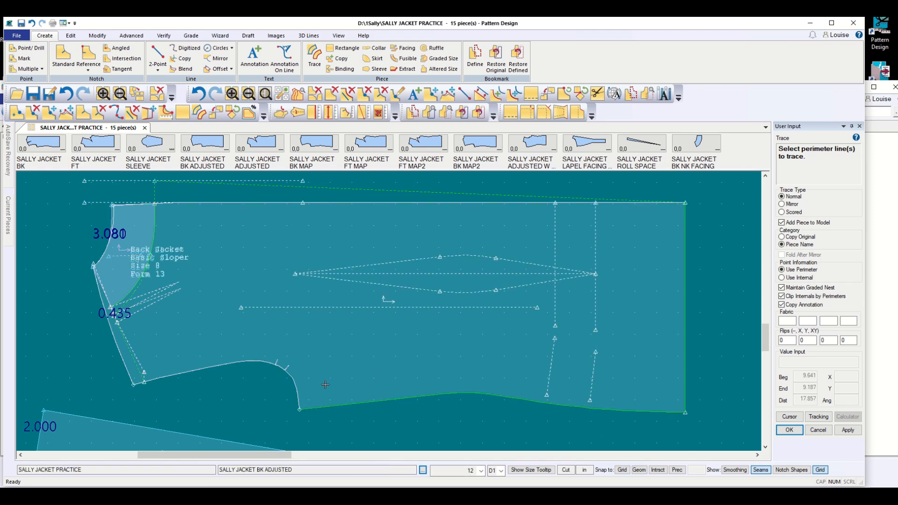
pyautogui.click(297, 393)
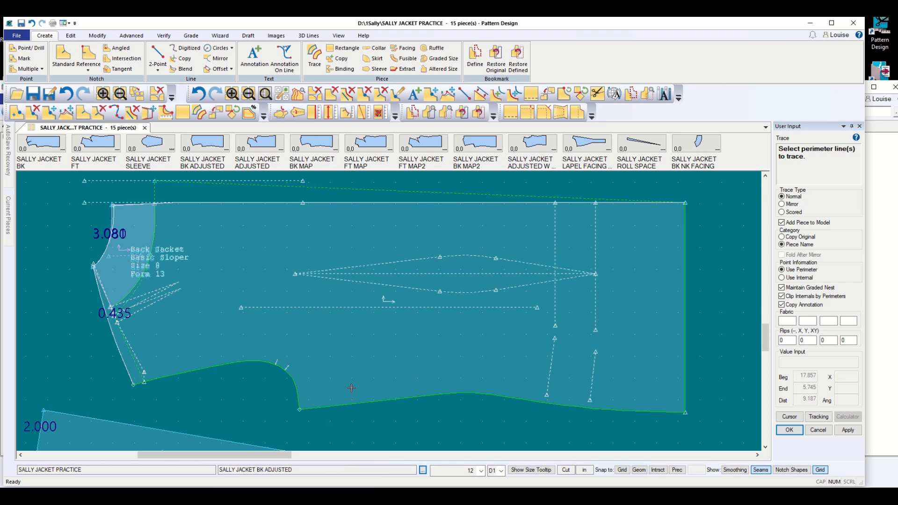
pyautogui.rightClick(365, 312)
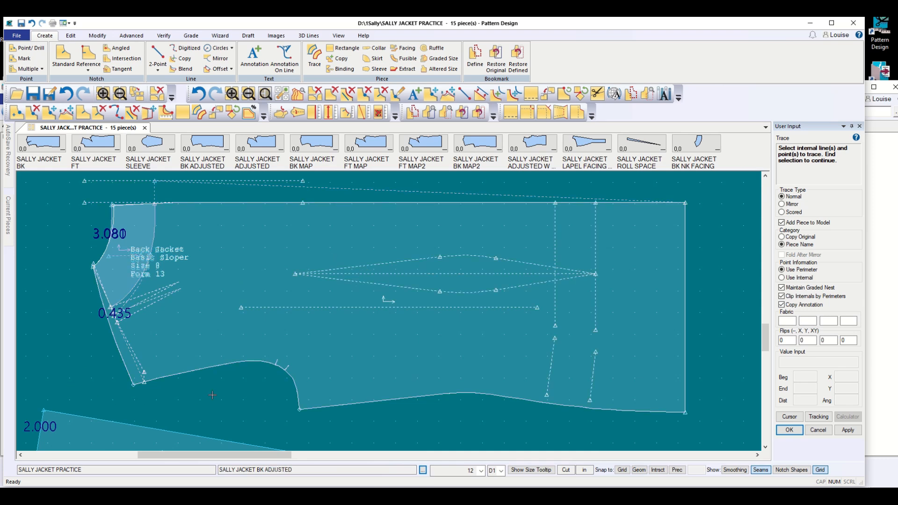
# Include the waist dart's legs and centre lines as internal lines in the traced back piece
pyautogui.click(365, 266)
pyautogui.click(364, 282)
pyautogui.click(470, 292)
pyautogui.click(448, 266)
pyautogui.click(441, 275)
pyautogui.click(510, 272)
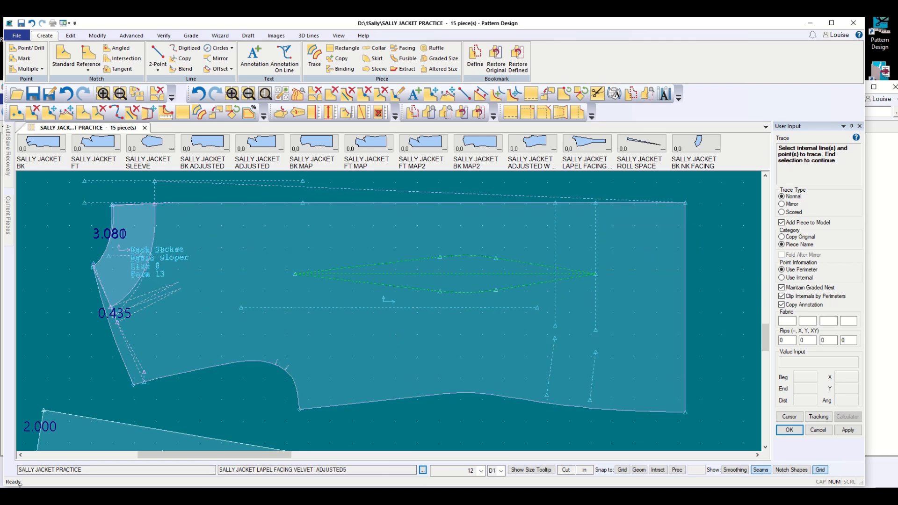
pyautogui.press('Return')
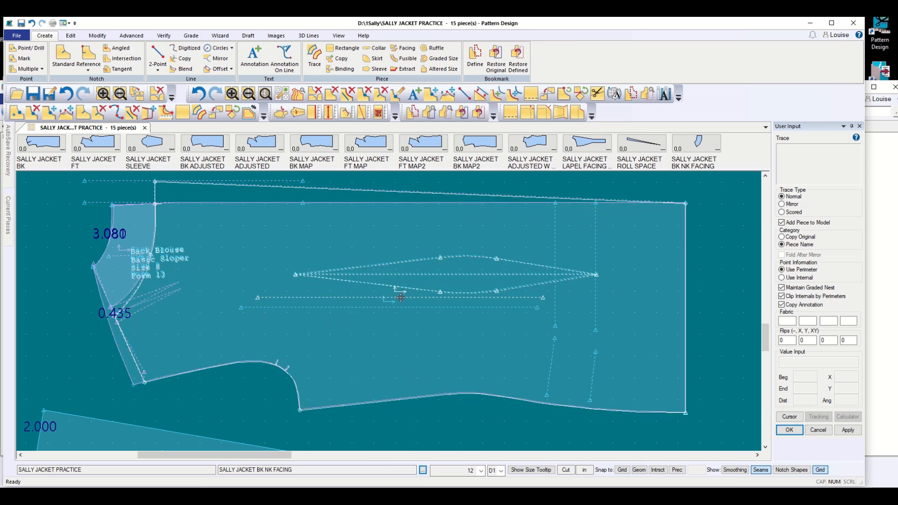
# Place the traced piece, name it SALLY JACKETLINING ADJUSTED and finish the Trace command
pyautogui.click(401, 298)
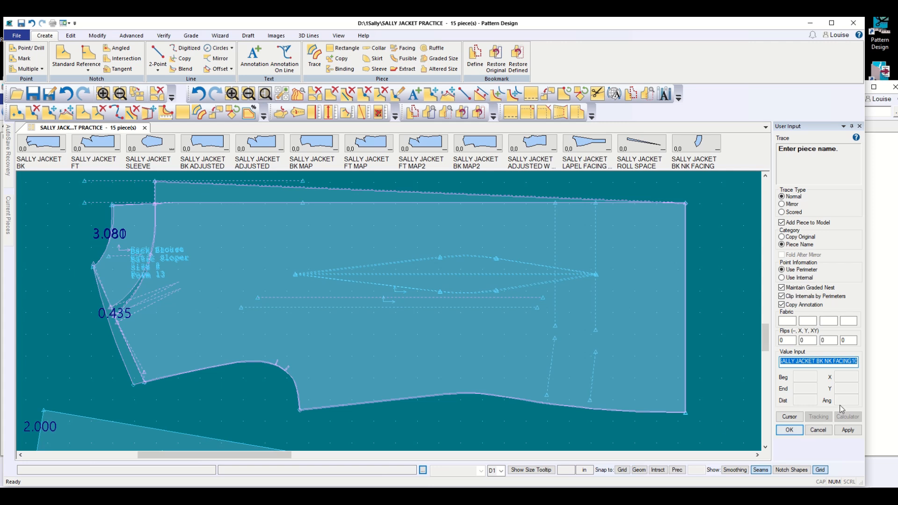
pyautogui.click(819, 361)
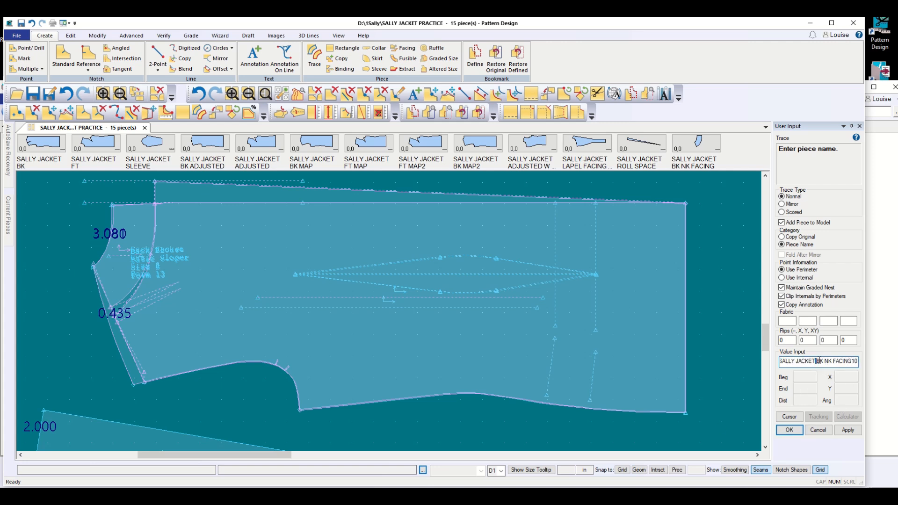
pyautogui.moveTo(819, 360); pyautogui.dragTo(884, 354)
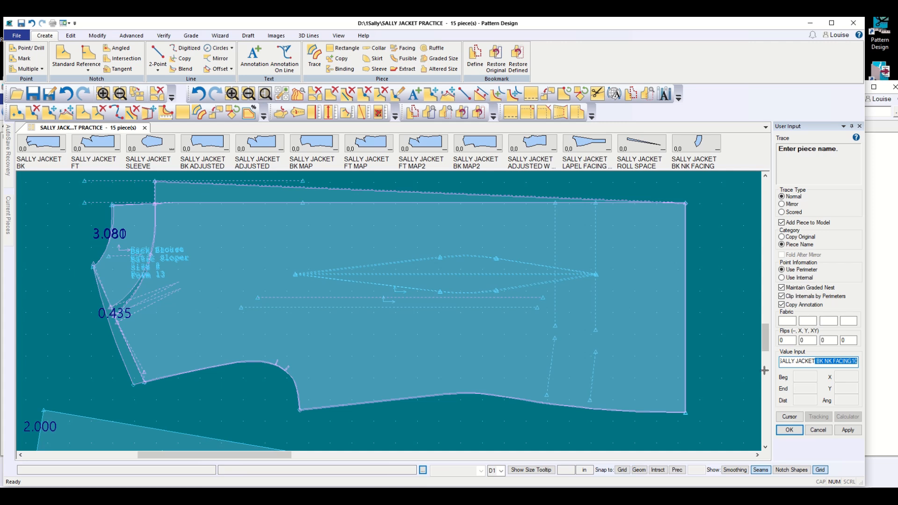
pyautogui.write('Lining adjusted')
pyautogui.click(789, 430)
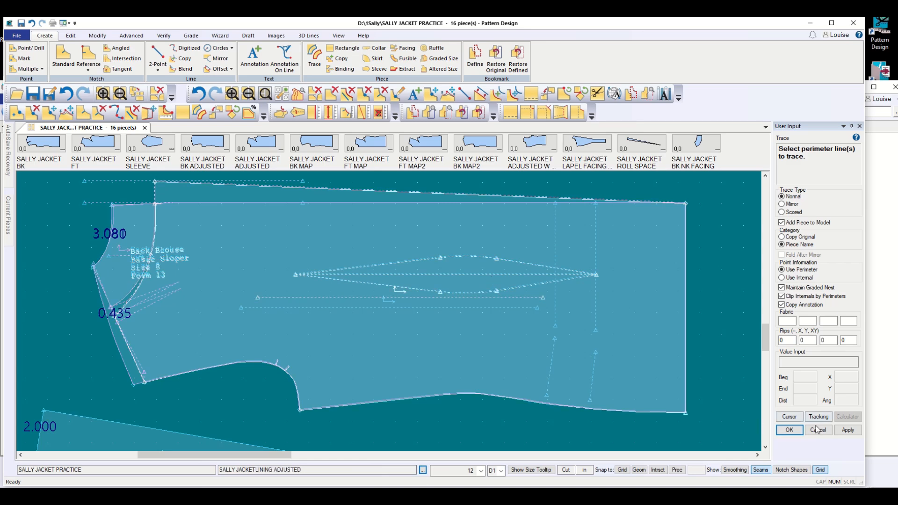
pyautogui.click(789, 431)
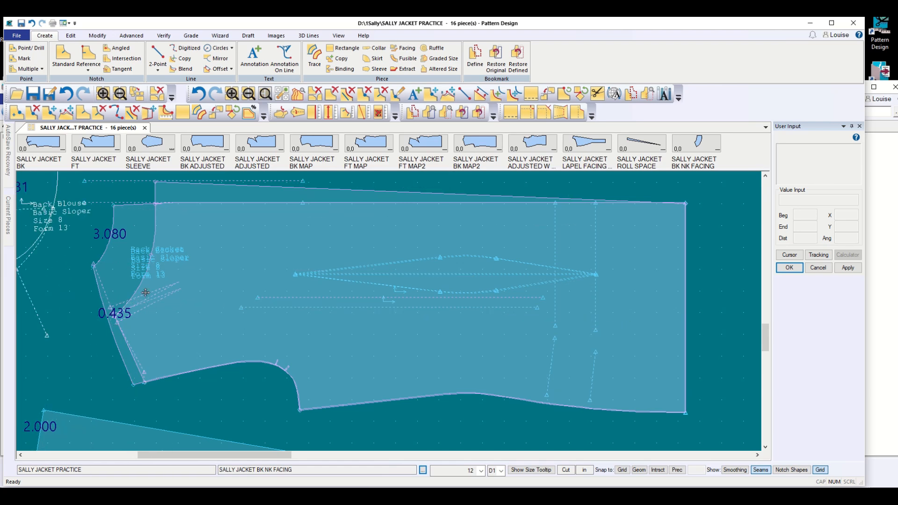
# Move SALLY JACKET BK NK FACING and the traced lining piece off SALLY JACKET BK ADJUSTED
pyautogui.click(128, 334)
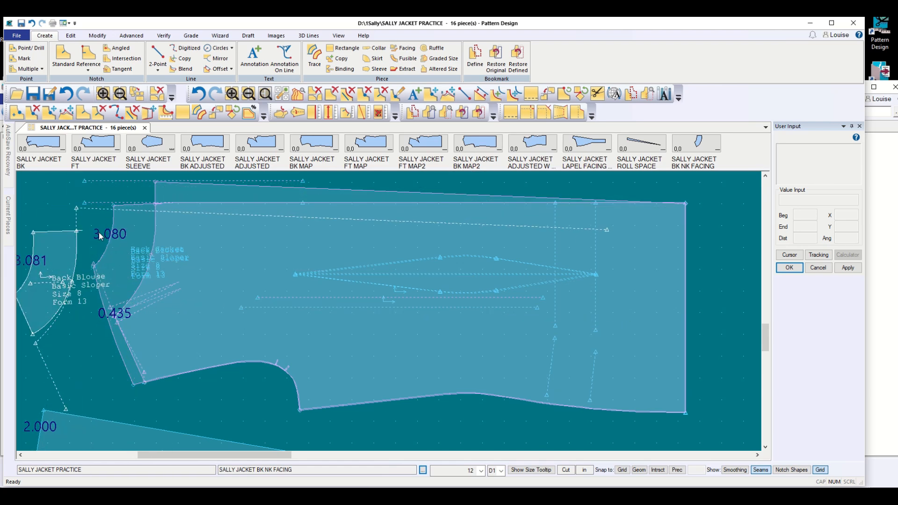
pyautogui.click(40, 276)
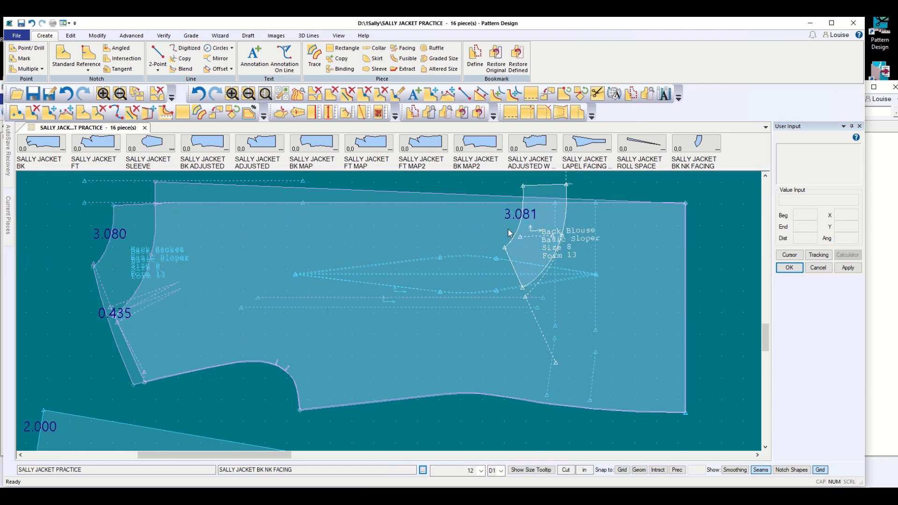
pyautogui.click(530, 228)
pyautogui.click(274, 277)
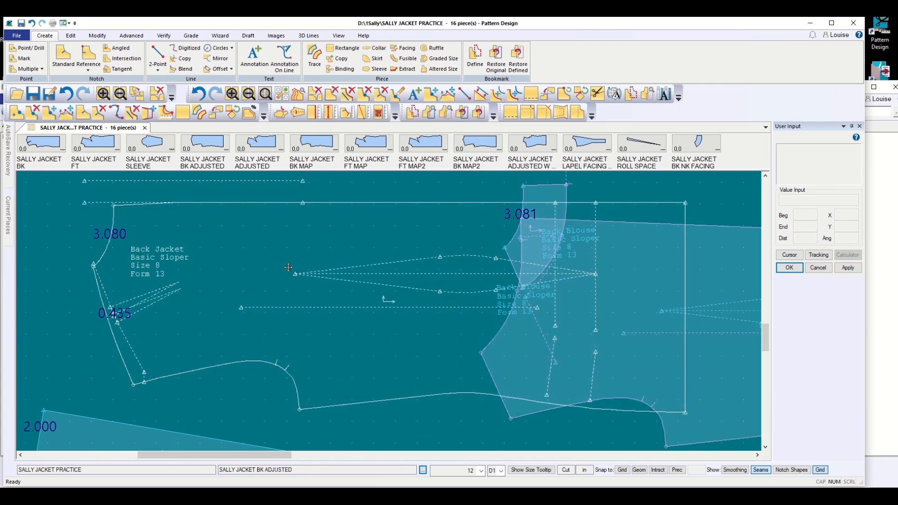
# Move SALLY JACKET BK ADJUSTED away from the lining and neck facing pieces, leaving a clear gap between them
pyautogui.click(243, 311)
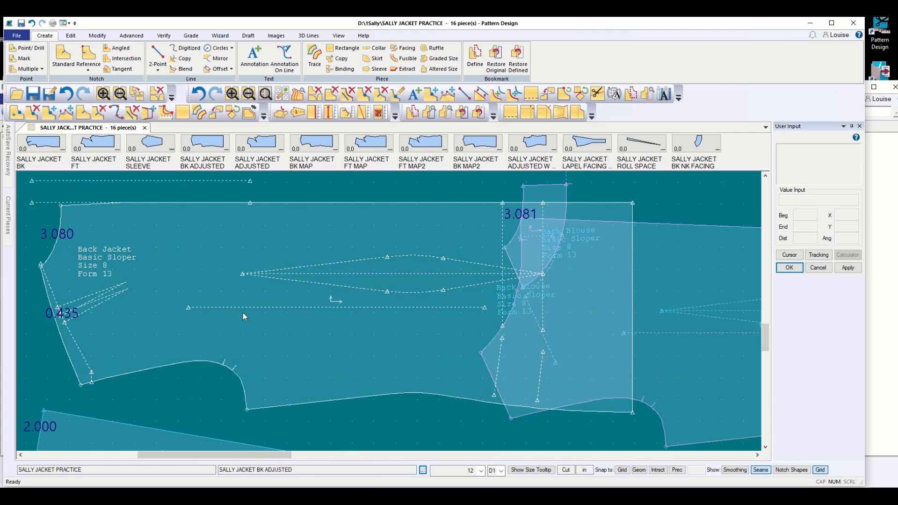
pyautogui.click(403, 302)
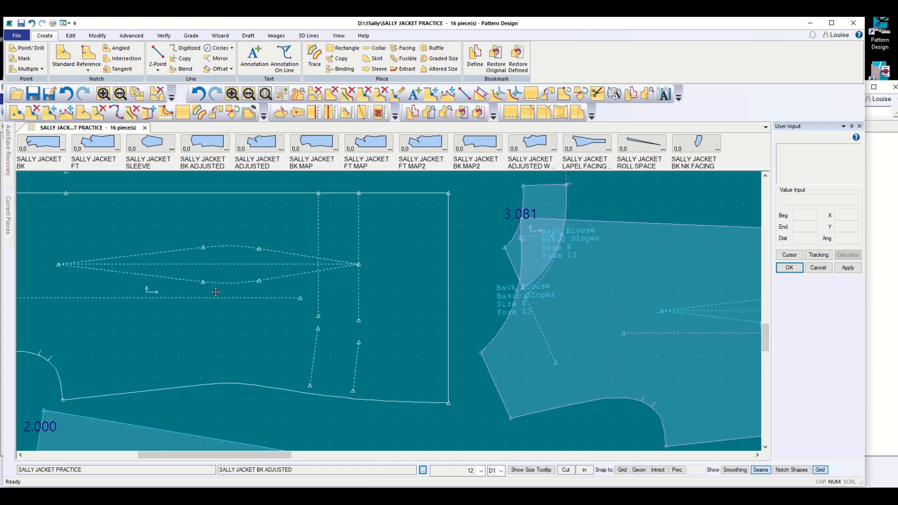
pyautogui.click(136, 290)
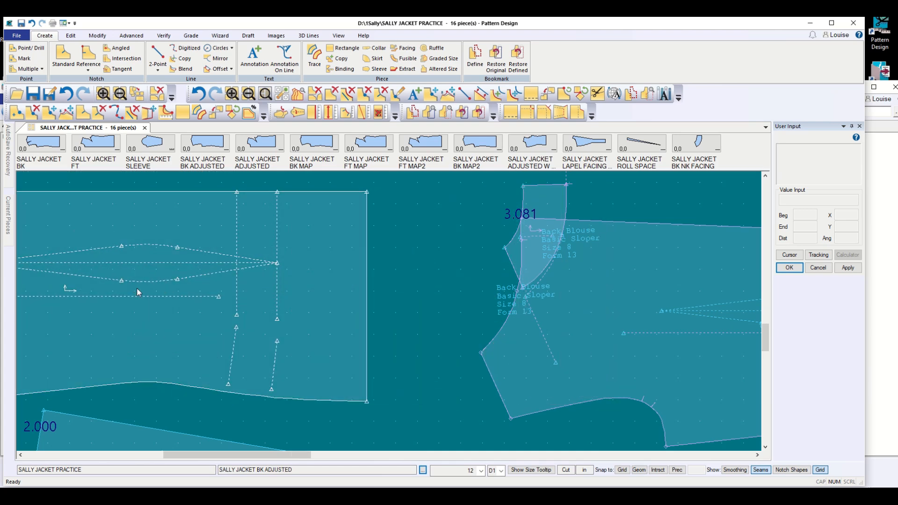
pyautogui.click(282, 298)
pyautogui.click(66, 302)
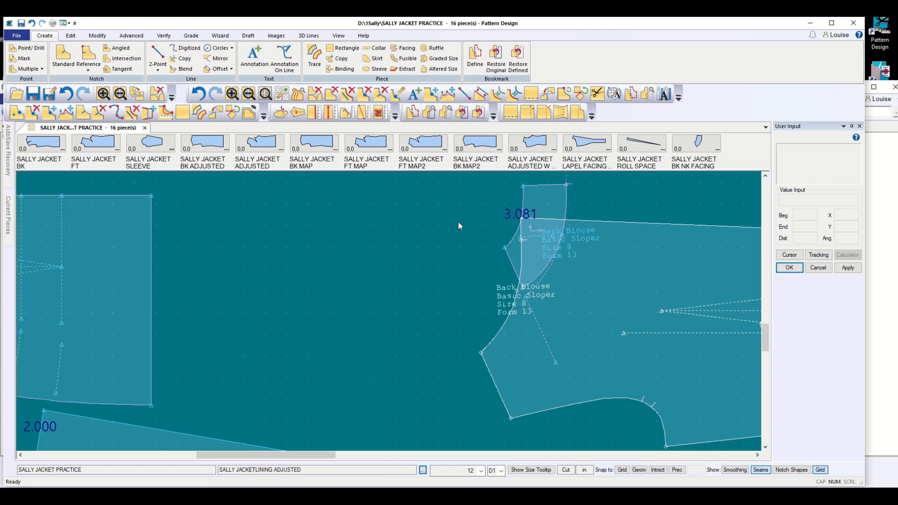
# Move SALLY JACKET BK NK FACING off the lining into the gap beside SALLY JACKET BK ADJUSTED
pyautogui.click(517, 246)
pyautogui.click(374, 275)
pyautogui.click(621, 324)
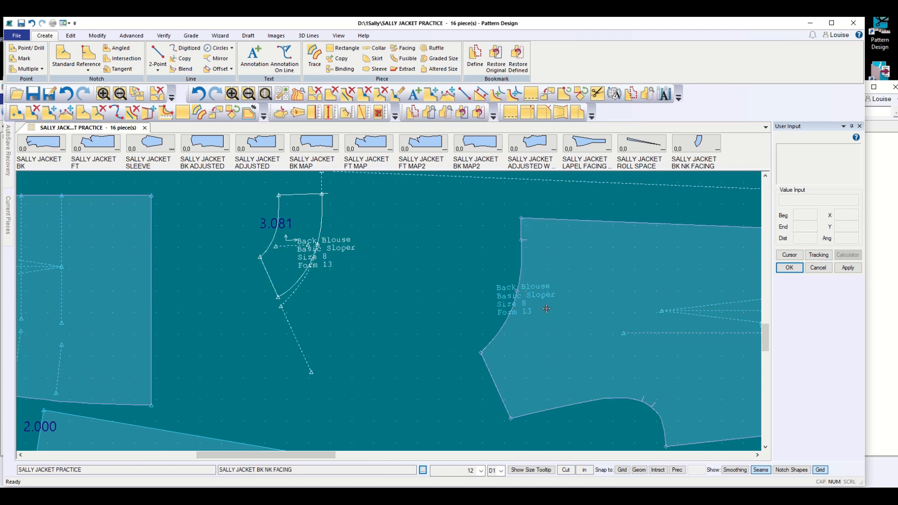
pyautogui.click(541, 328)
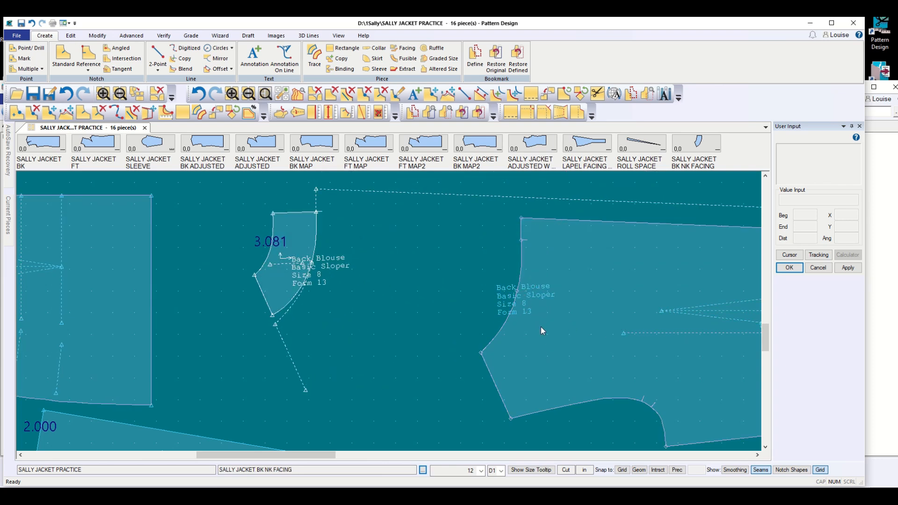
# Bring the lining piece closer to the back neck facing and shift the facing up clear of it
pyautogui.click(630, 399)
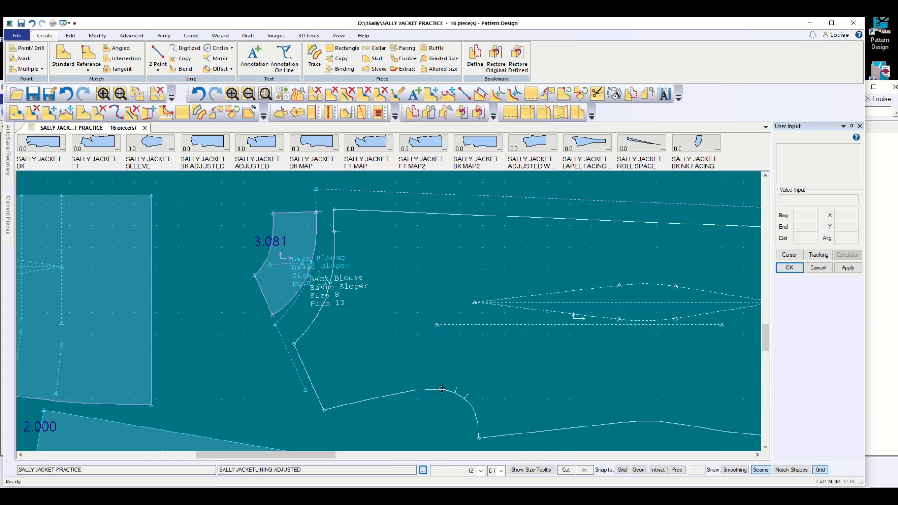
pyautogui.click(459, 395)
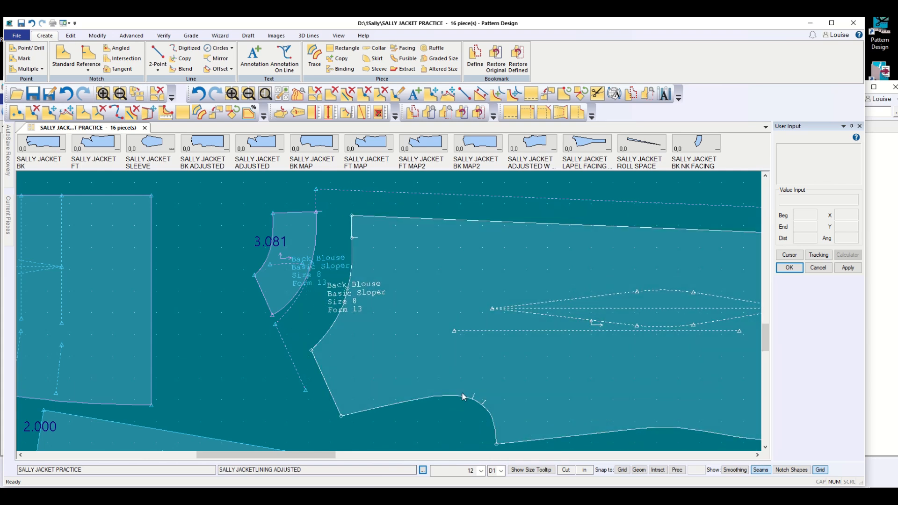
pyautogui.click(569, 257)
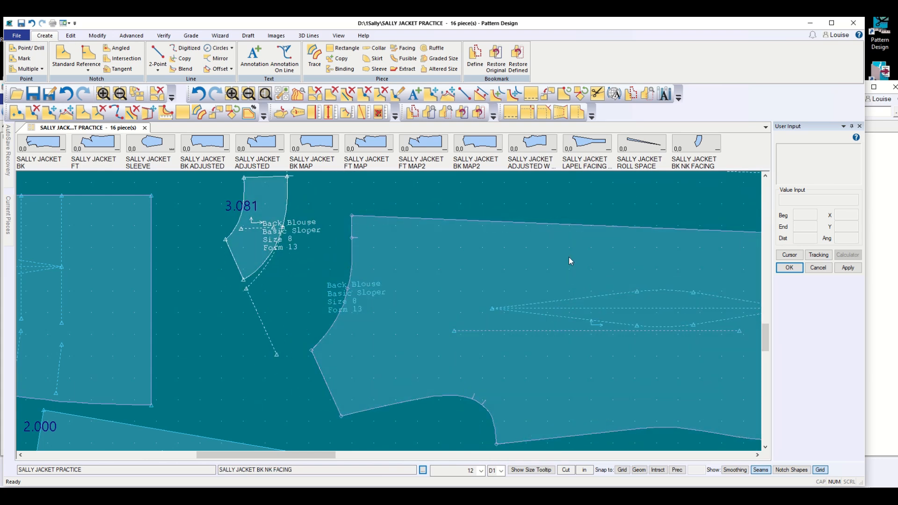
pyautogui.click(619, 227)
pyautogui.click(603, 224)
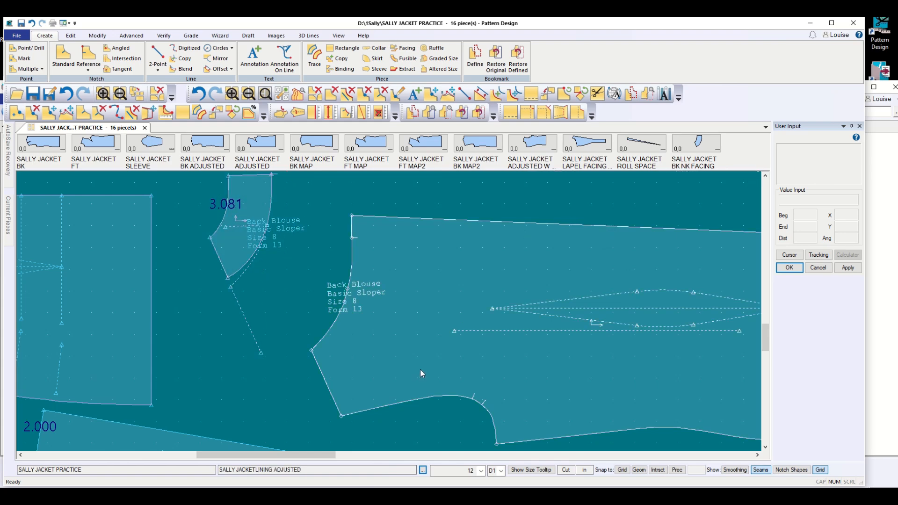
# Reposition the lining piece beside the neck facing's dashed shoulder line to compare the two shoulders
pyautogui.click(400, 382)
pyautogui.click(332, 416)
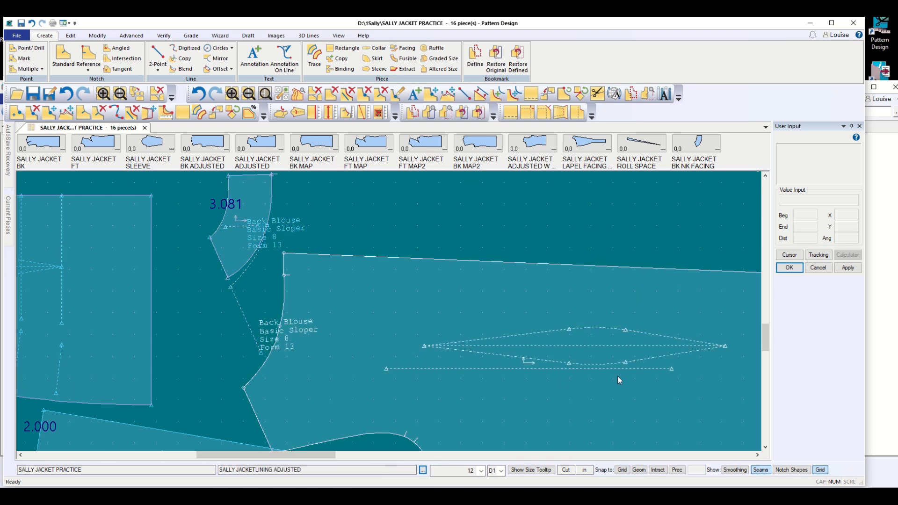
pyautogui.click(451, 395)
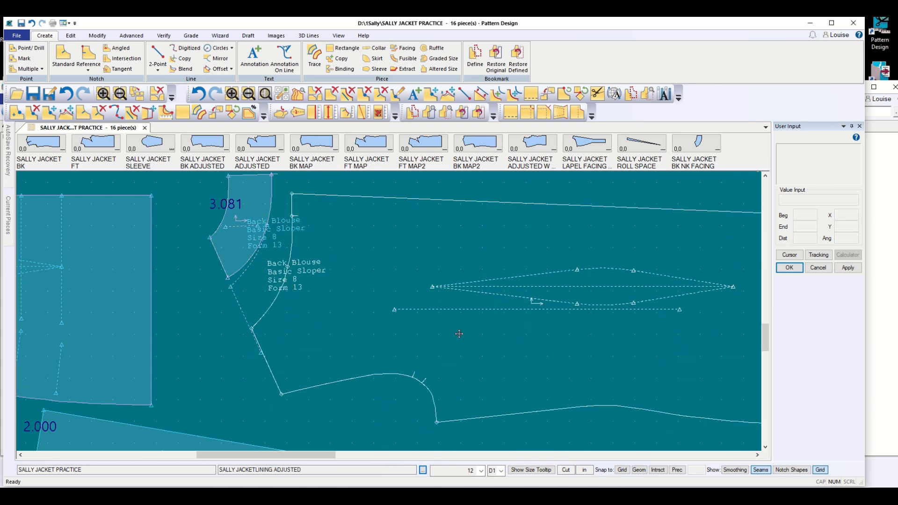
pyautogui.click(469, 325)
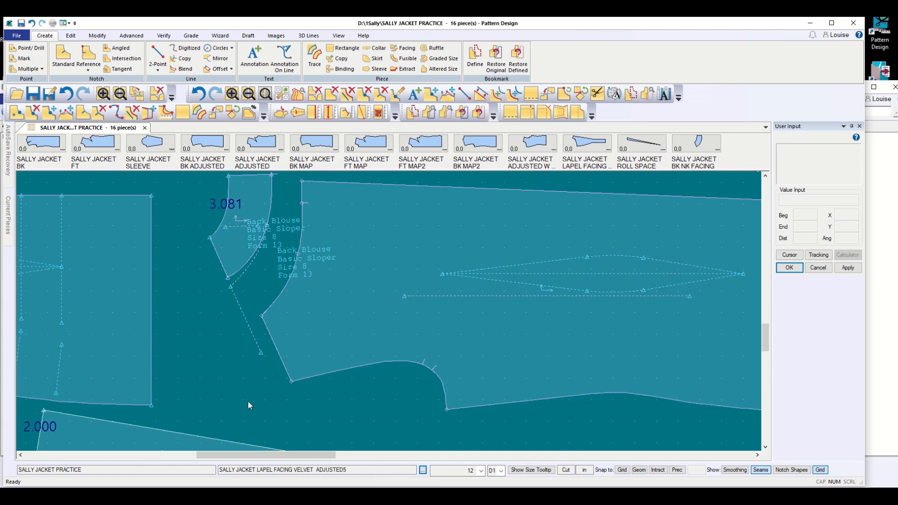
# Move SALLY JACKET BK ADJUSTED up, away from the neck facing and lining pieces
pyautogui.scroll(1, 236, 395)
pyautogui.scroll(-3, 236, 395)
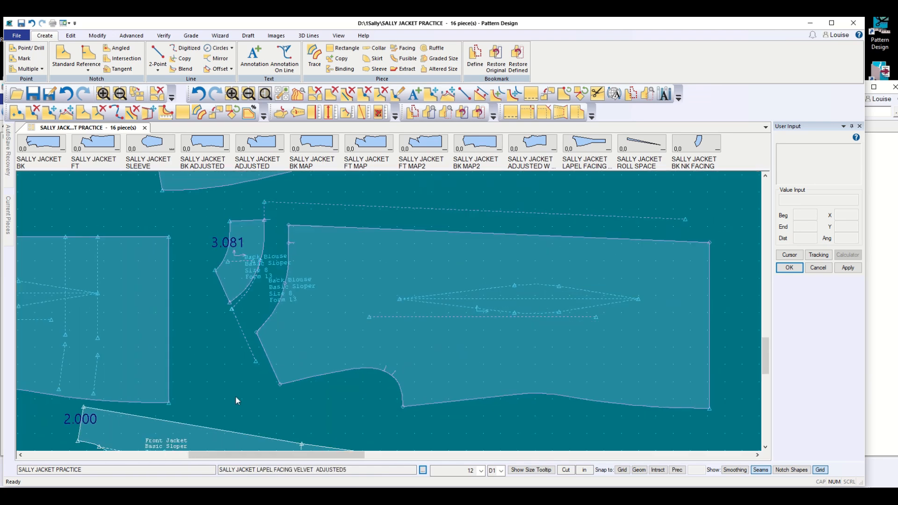
pyautogui.scroll(-1, 229, 396)
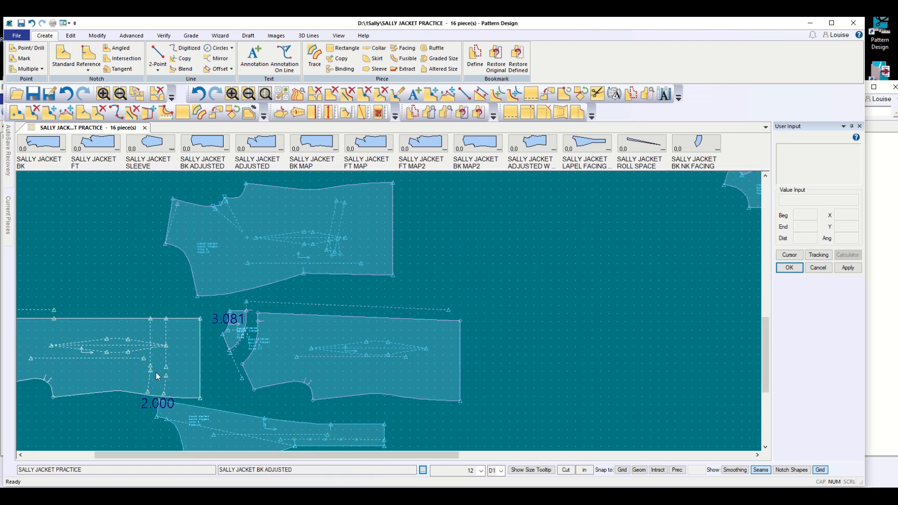
pyautogui.moveTo(155, 370); pyautogui.dragTo(129, 252)
# Reposition SALLY JACKET BK NK FACING clear of the lining, facing the lining's neck edge
pyautogui.moveTo(230, 326); pyautogui.dragTo(130, 379)
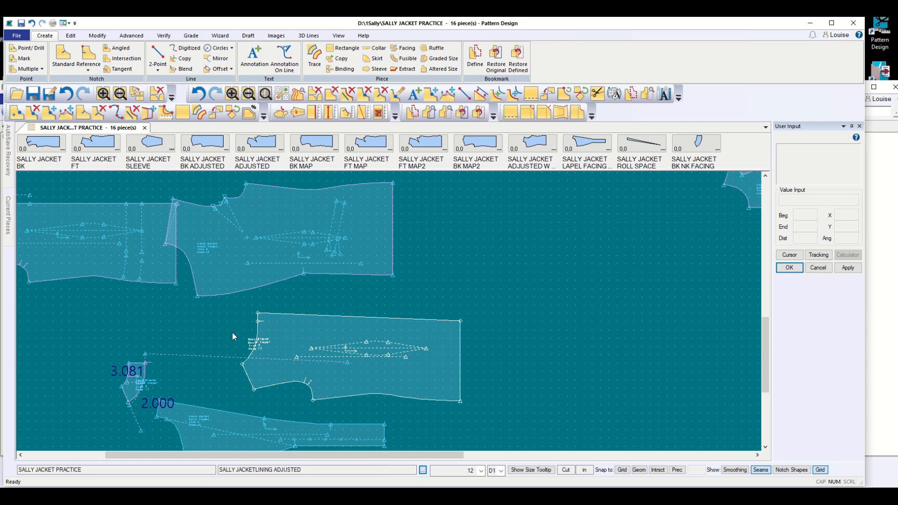
pyautogui.moveTo(130, 381); pyautogui.dragTo(204, 338)
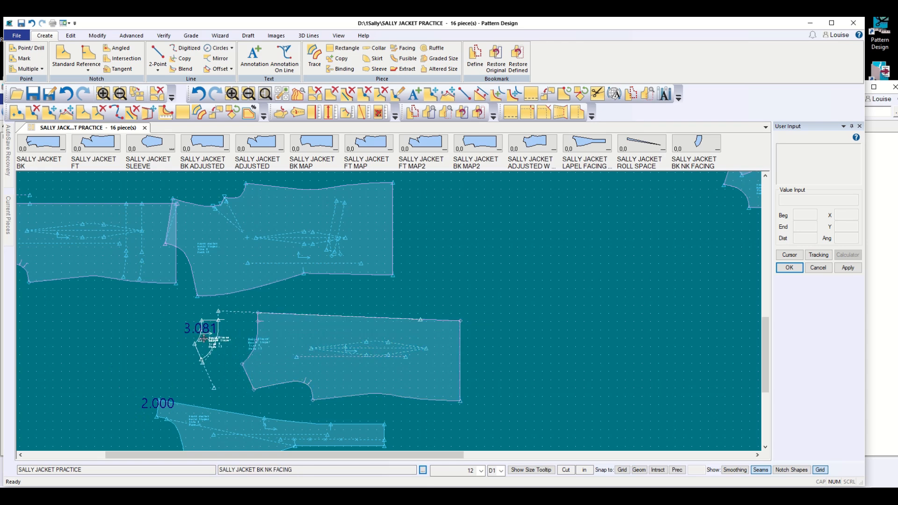
pyautogui.scroll(5, 204, 338)
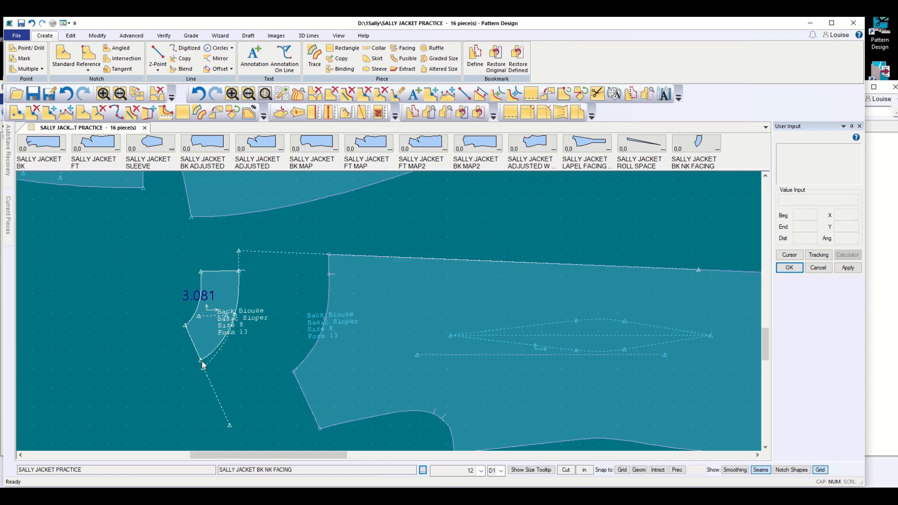
pyautogui.scroll(1, 203, 365)
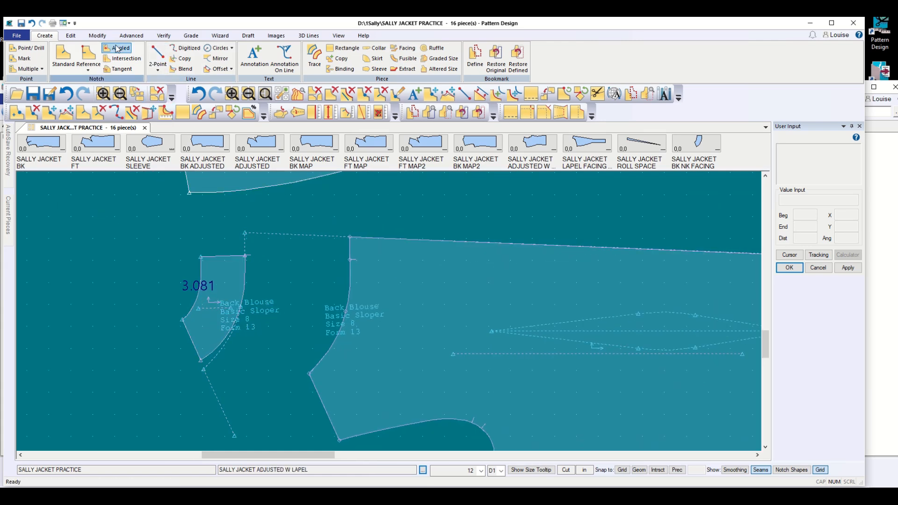
pyautogui.click(164, 36)
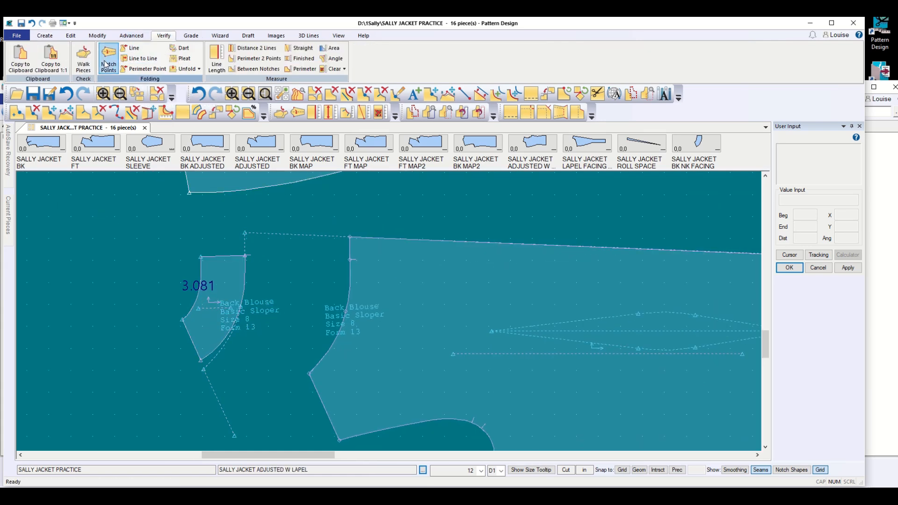
pyautogui.click(83, 57)
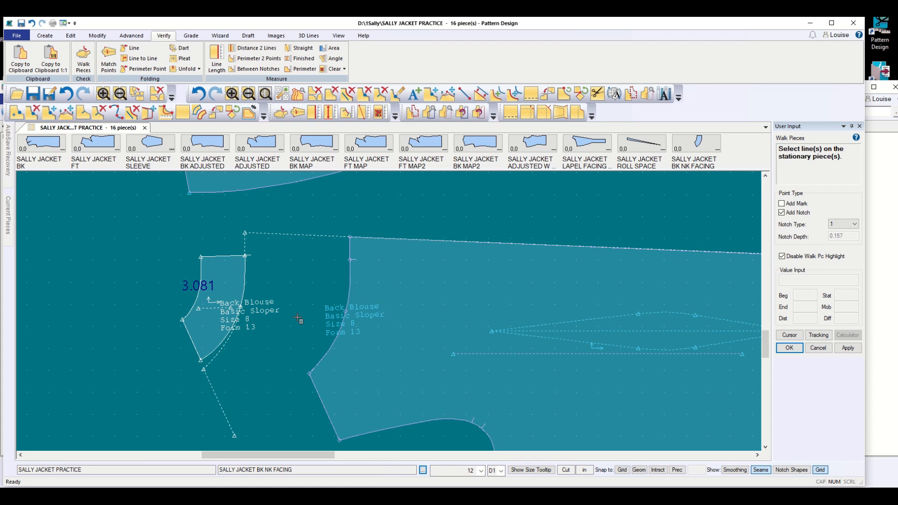
pyautogui.click(204, 354)
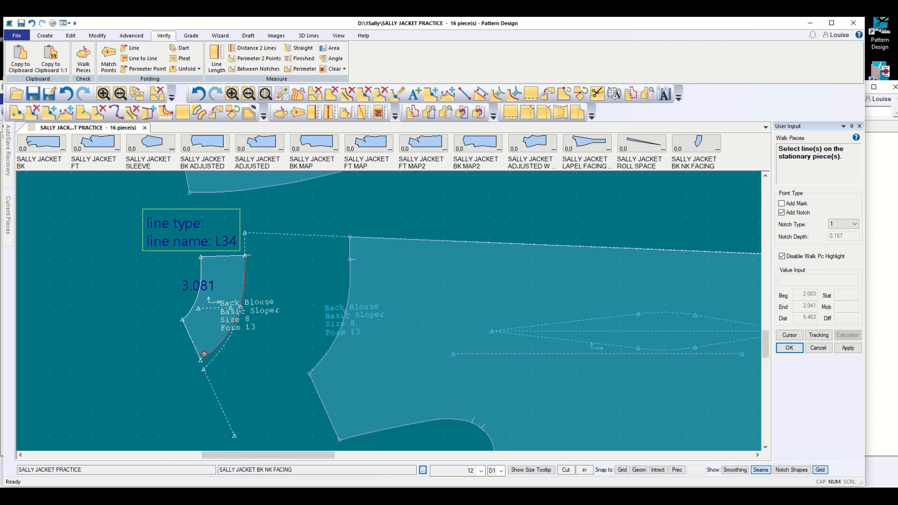
pyautogui.rightClick(204, 353)
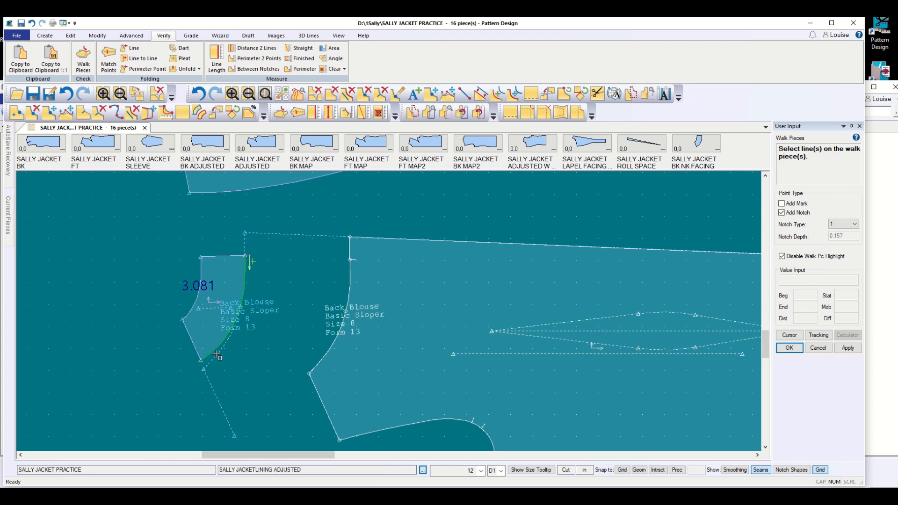
pyautogui.rightClick(269, 347)
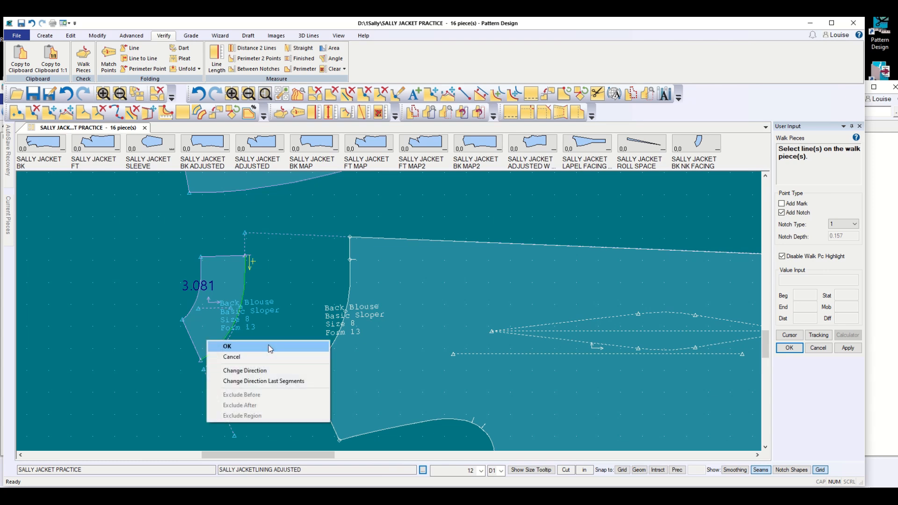
pyautogui.click(260, 371)
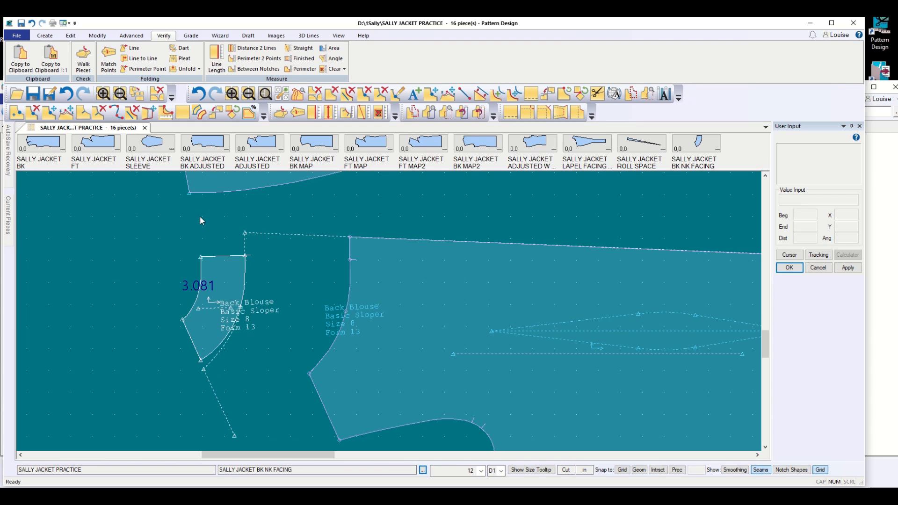
# Set up Walk Pieces with the neck facing's outer curve stationary, its direction reversed, and the lining's two neck-edge segments as the walking lines
pyautogui.click(84, 65)
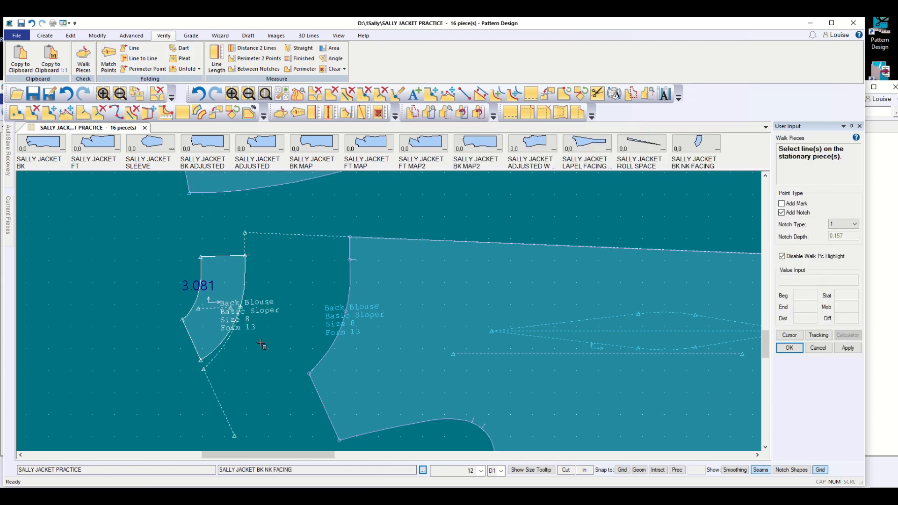
pyautogui.click(214, 351)
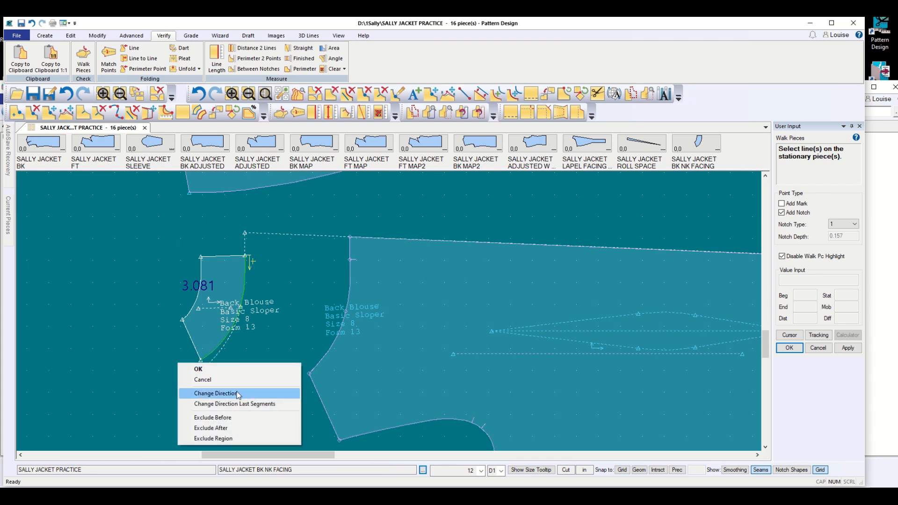
pyautogui.click(239, 393)
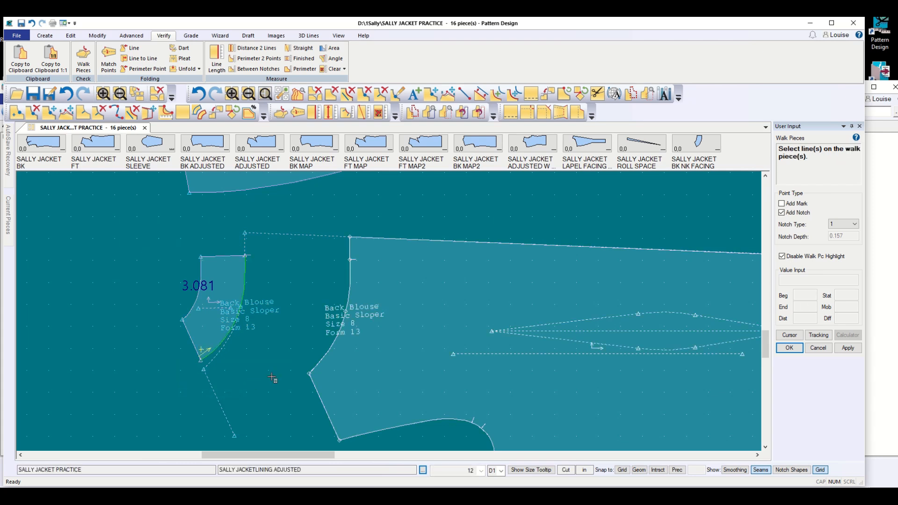
pyautogui.click(326, 360)
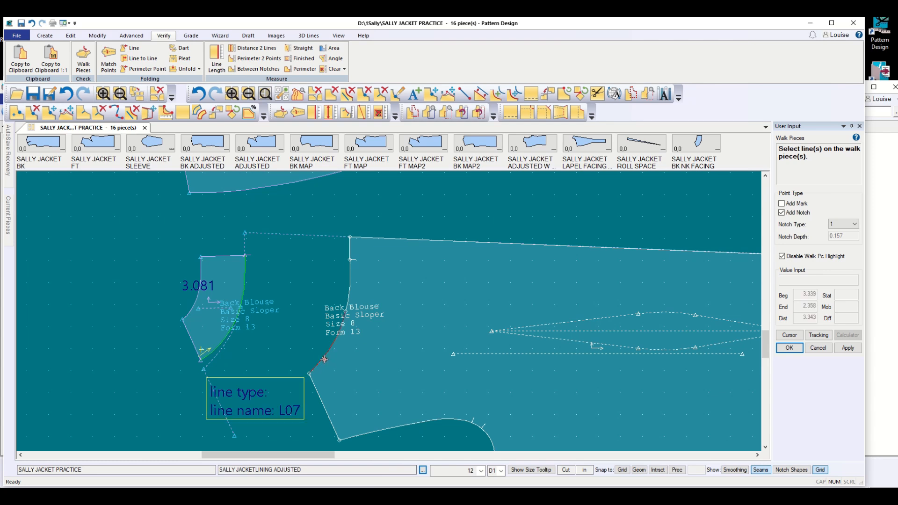
pyautogui.click(360, 290)
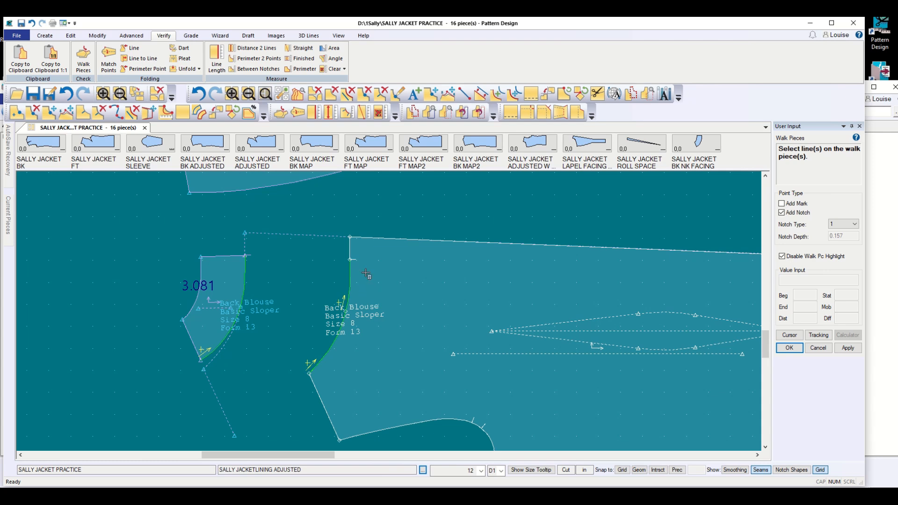
pyautogui.rightClick(259, 406)
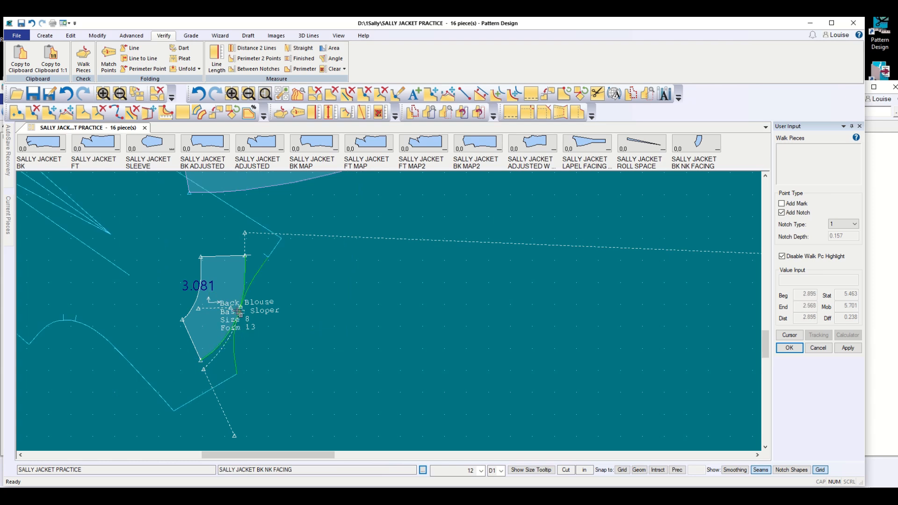
# Walk the lining's neck edge along the facing curve up to the facing's center-back end and finish the walk
pyautogui.click(236, 255)
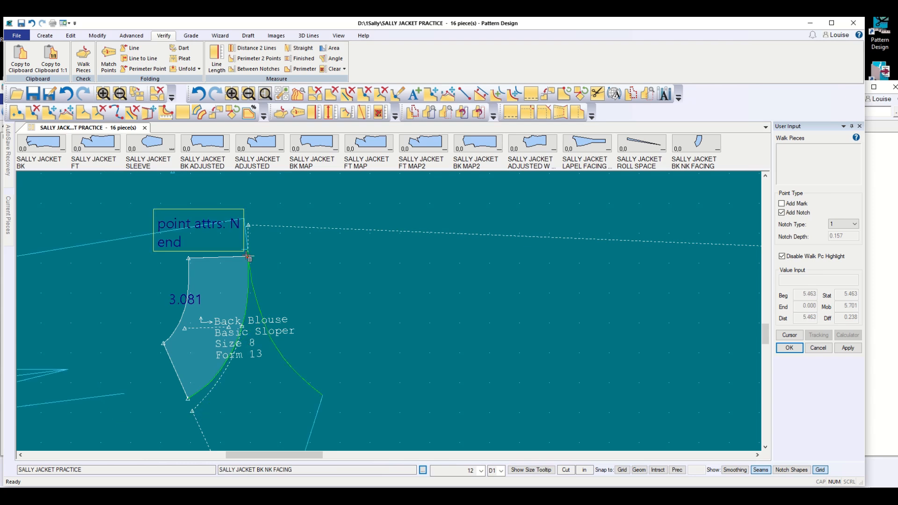
pyautogui.click(248, 261)
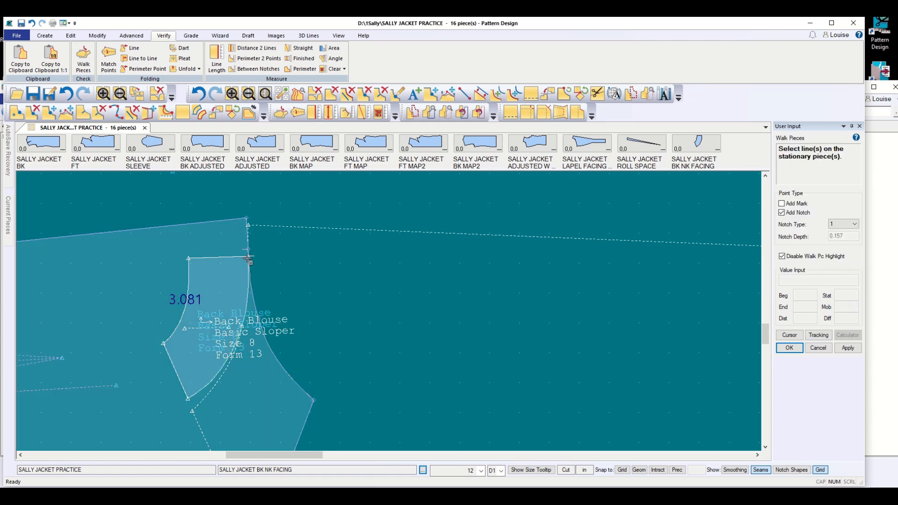
pyautogui.scroll(5, 247, 252)
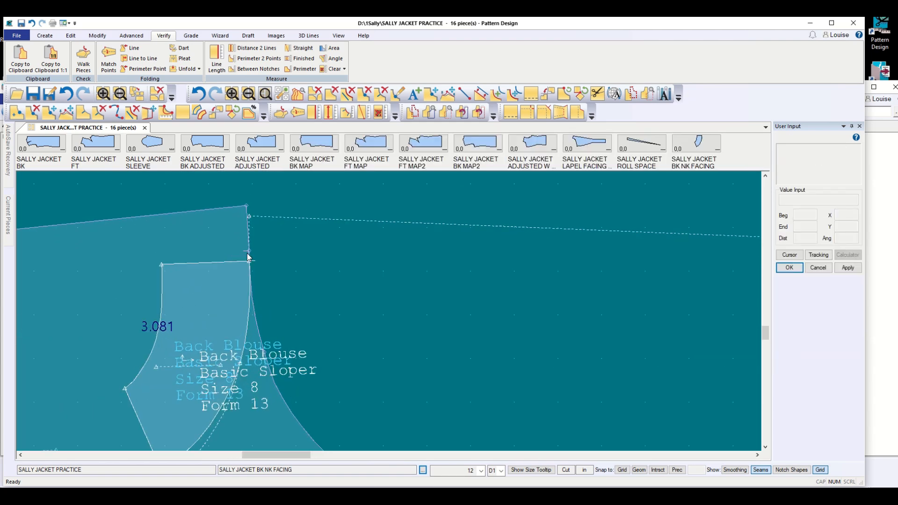
pyautogui.scroll(1, 248, 253)
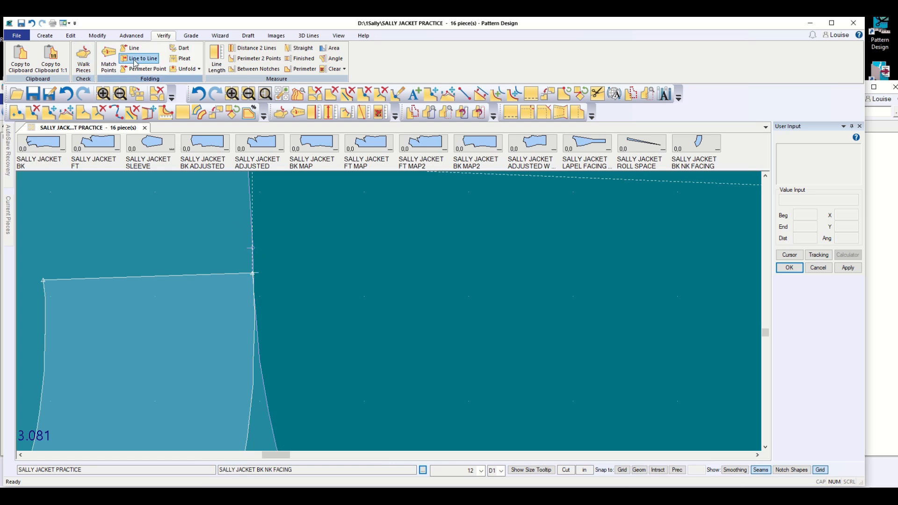
pyautogui.click(216, 59)
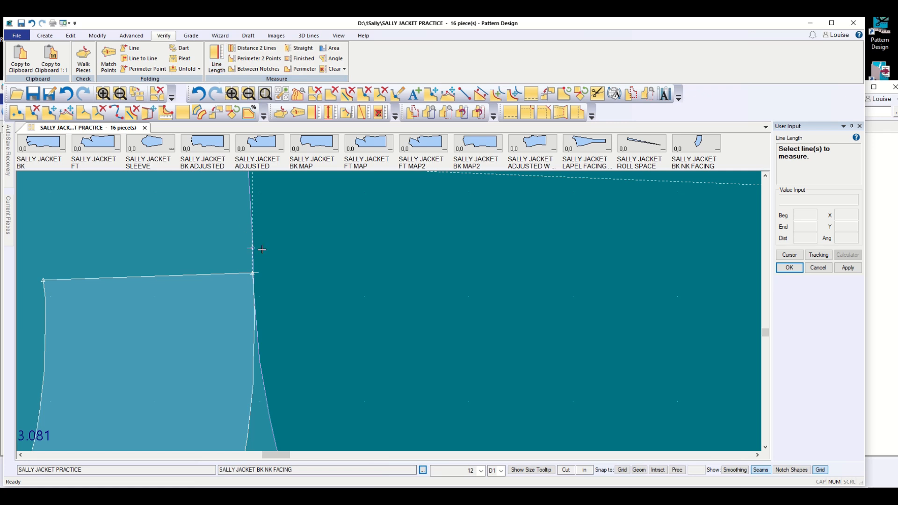
pyautogui.moveTo(262, 249); pyautogui.dragTo(271, 275)
pyautogui.click(827, 268)
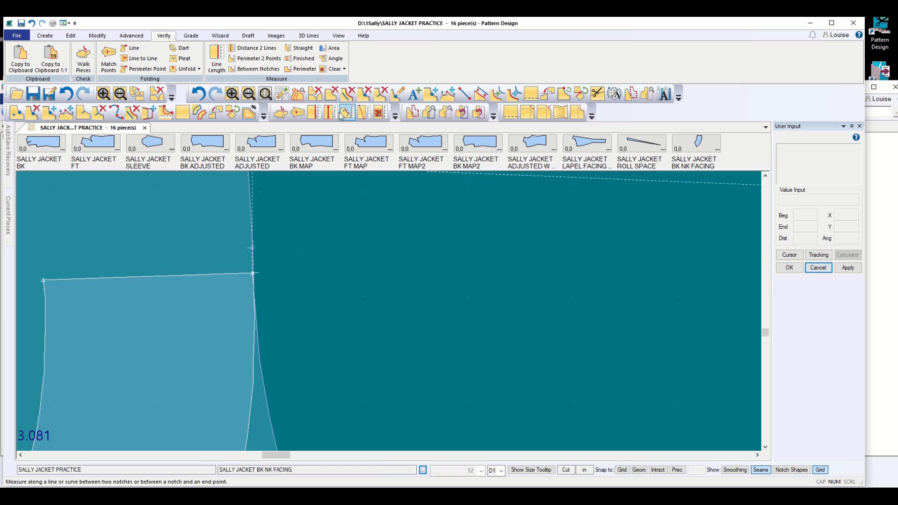
# Draw a two-point line about 0.25 in long beside the gap between the lining's neck notch and the facing's center-back corner
pyautogui.click(46, 36)
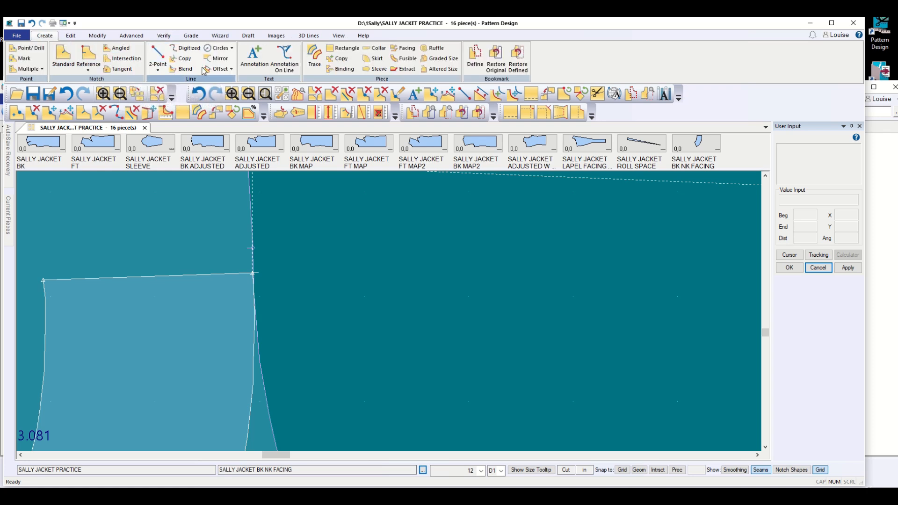
pyautogui.click(158, 56)
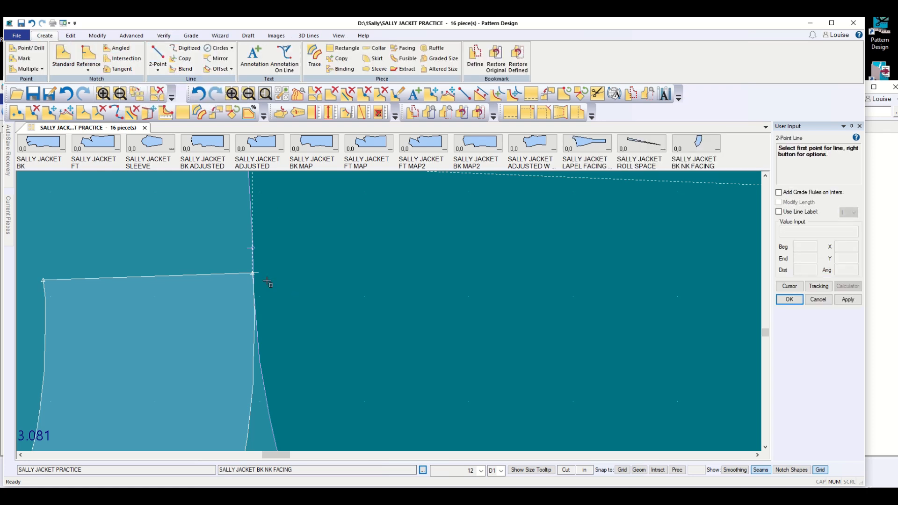
pyautogui.click(261, 247)
pyautogui.click(263, 273)
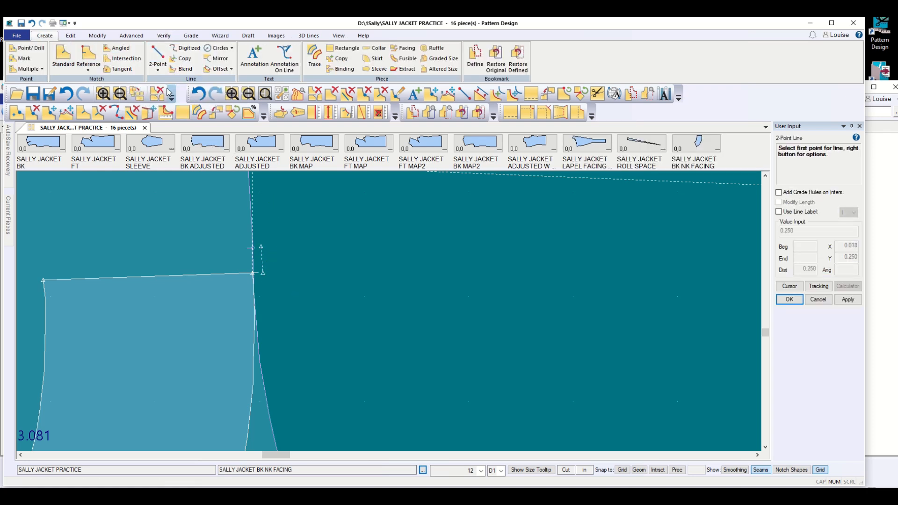
# Measure the length of the short helper line beside the notch gap
pyautogui.click(134, 37)
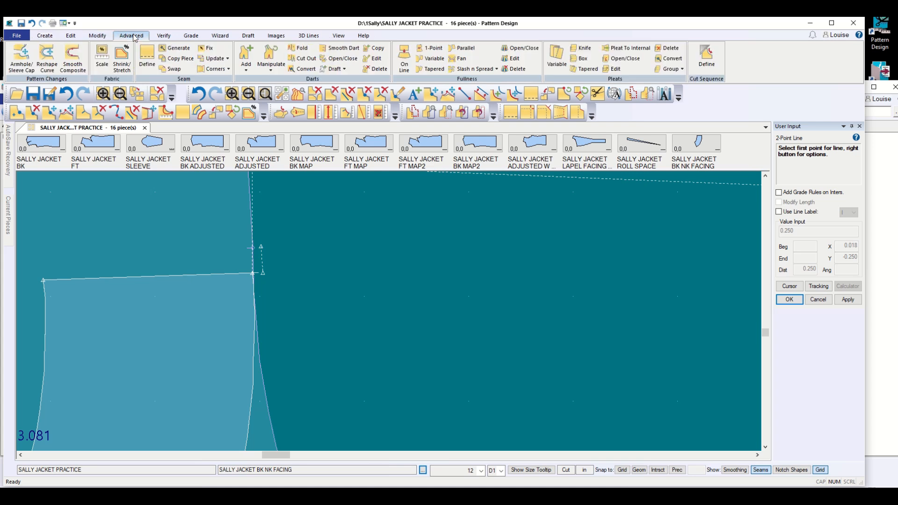
pyautogui.click(164, 36)
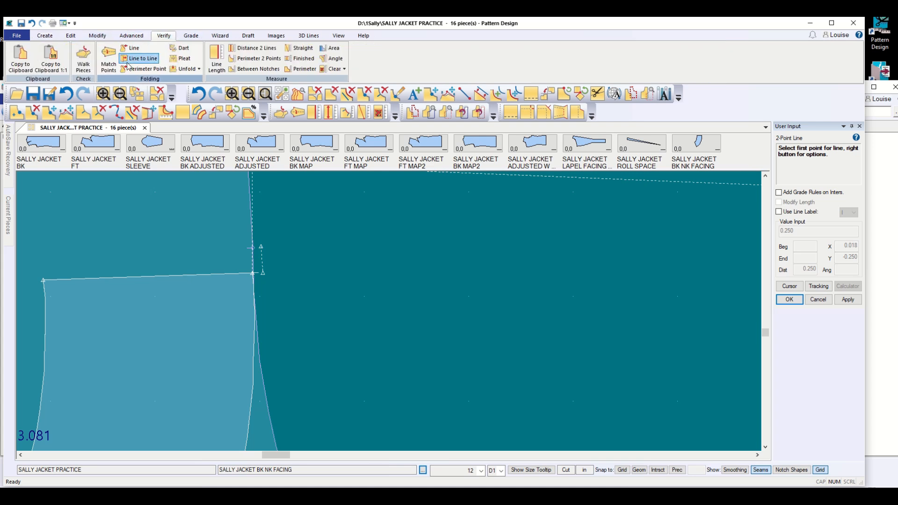
pyautogui.click(216, 58)
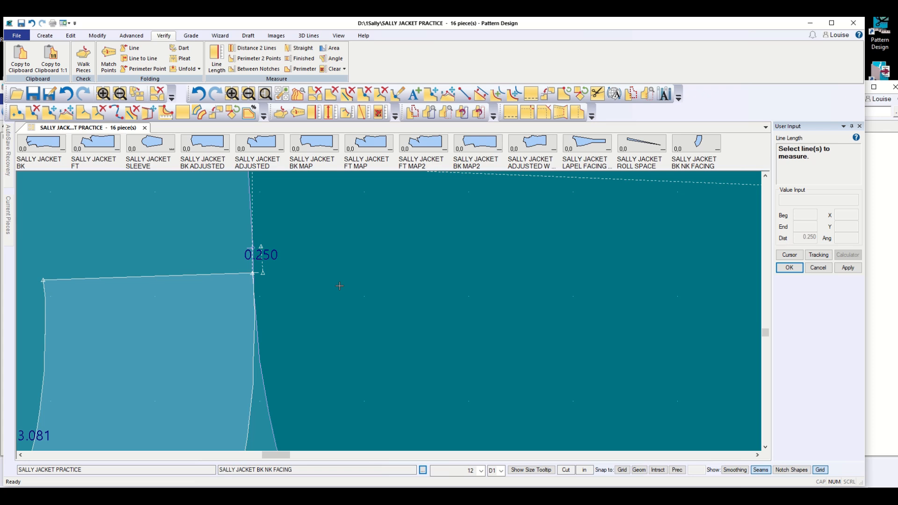
pyautogui.scroll(-5, 333, 300)
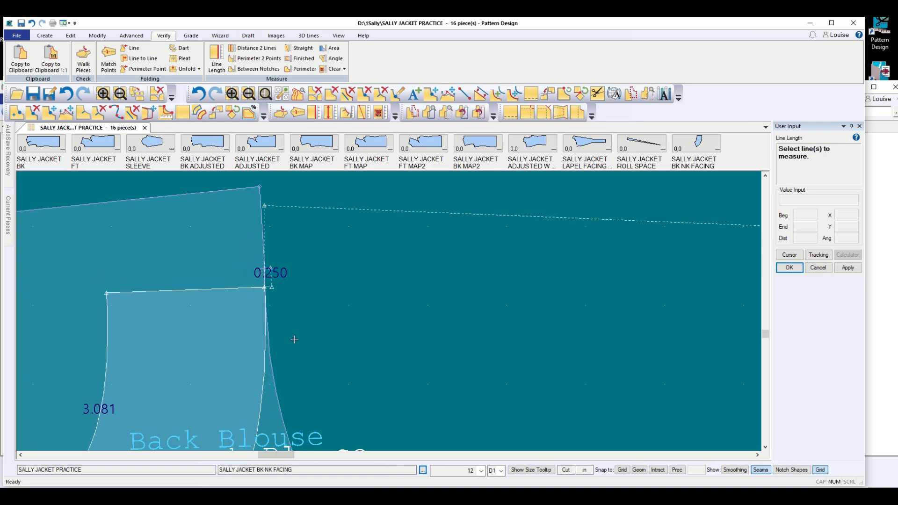
pyautogui.scroll(-3, 288, 368)
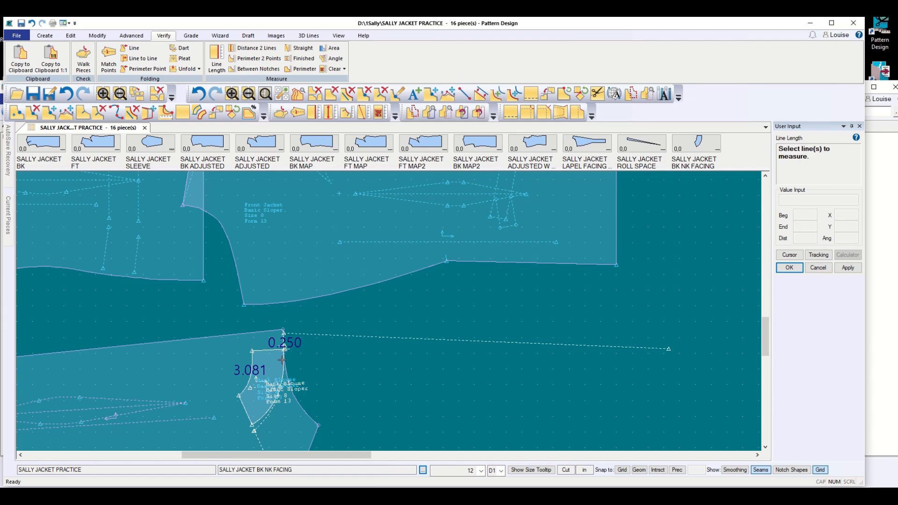
pyautogui.scroll(-4, 314, 377)
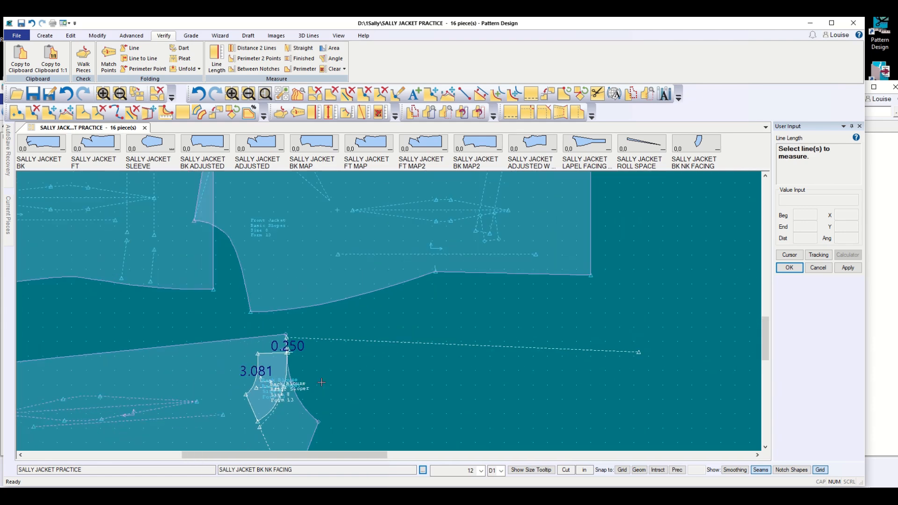
pyautogui.press('Escape')
pyautogui.scroll(-1, 296, 400)
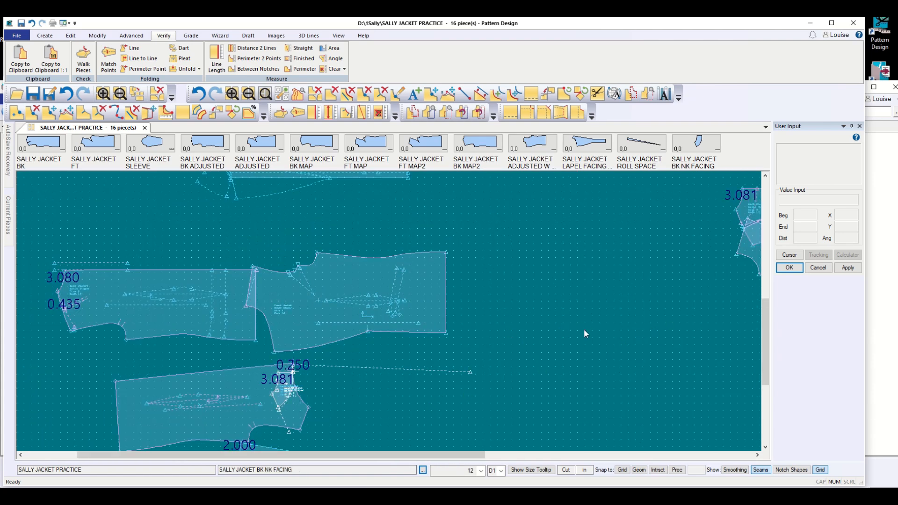
# Undo the gap measurement and the lining walk, and move SALLY JACKETLINING ADJUSTED into open space away from the neck facing
pyautogui.click(31, 23)
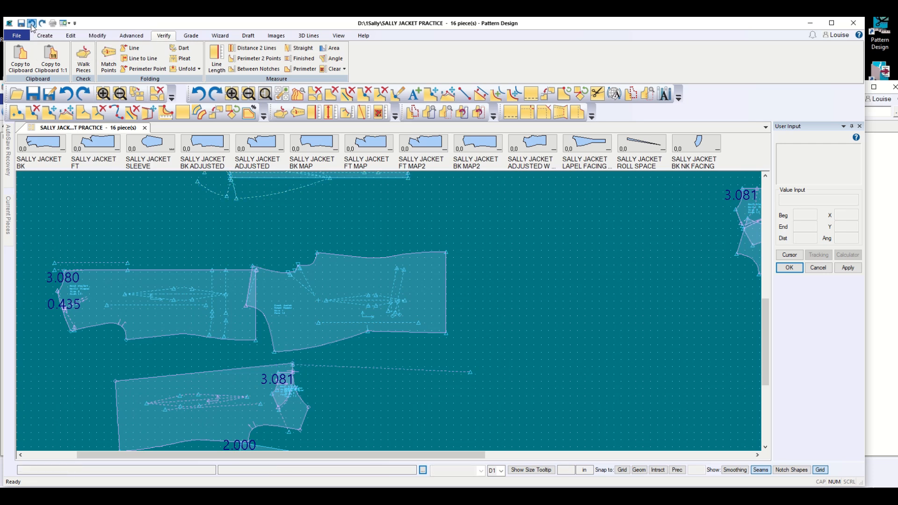
pyautogui.click(31, 23)
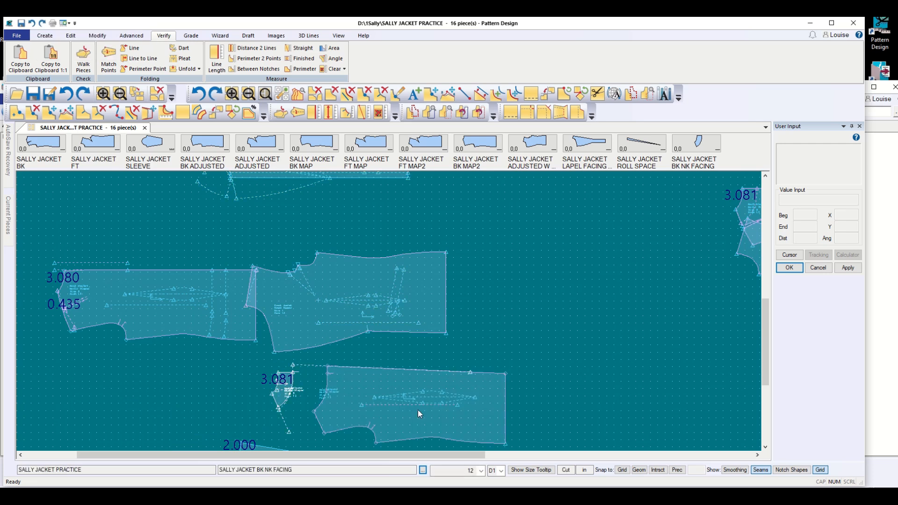
pyautogui.hotkey('ctrl', 'y')
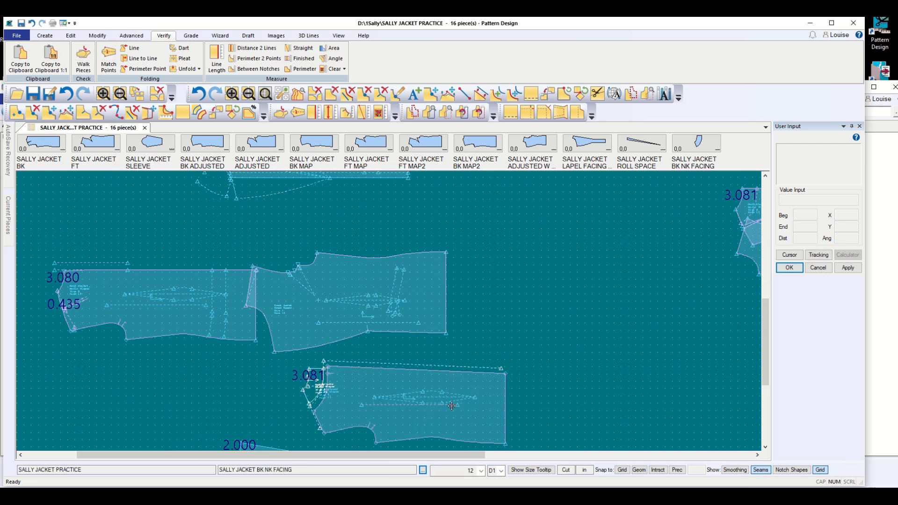
pyautogui.moveTo(469, 407); pyautogui.dragTo(635, 371)
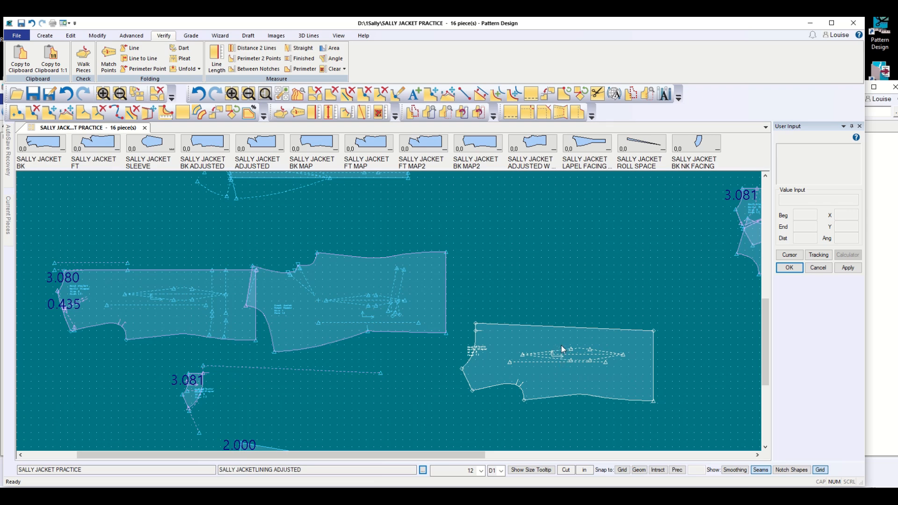
pyautogui.scroll(1, 559, 345)
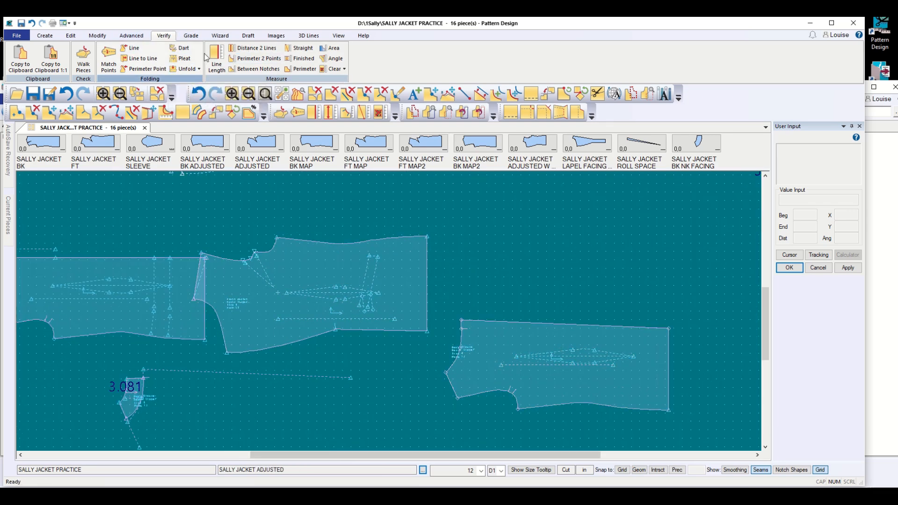
pyautogui.click(44, 36)
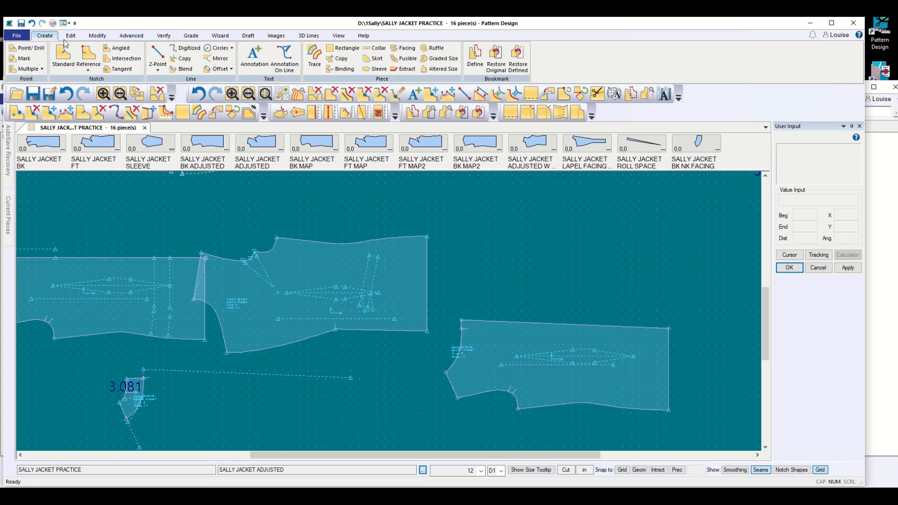
pyautogui.click(343, 48)
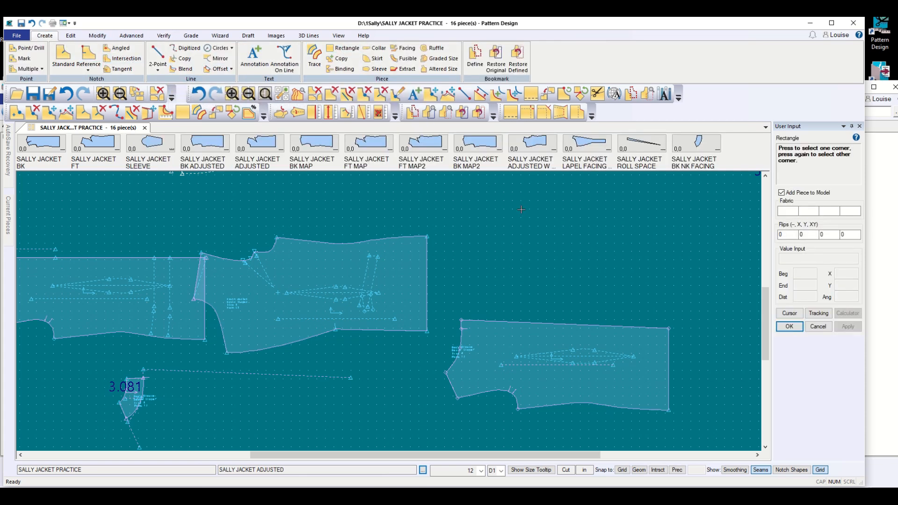
pyautogui.click(491, 231)
pyautogui.click(675, 264)
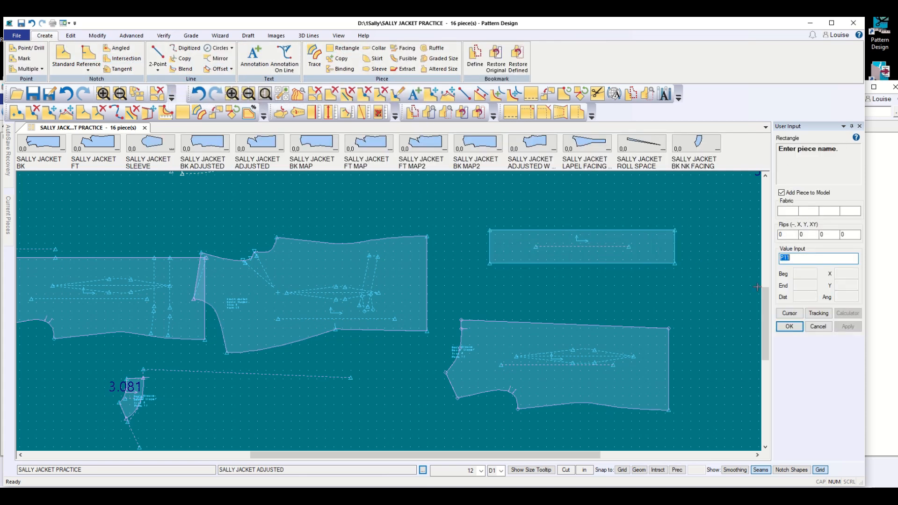
pyautogui.click(790, 326)
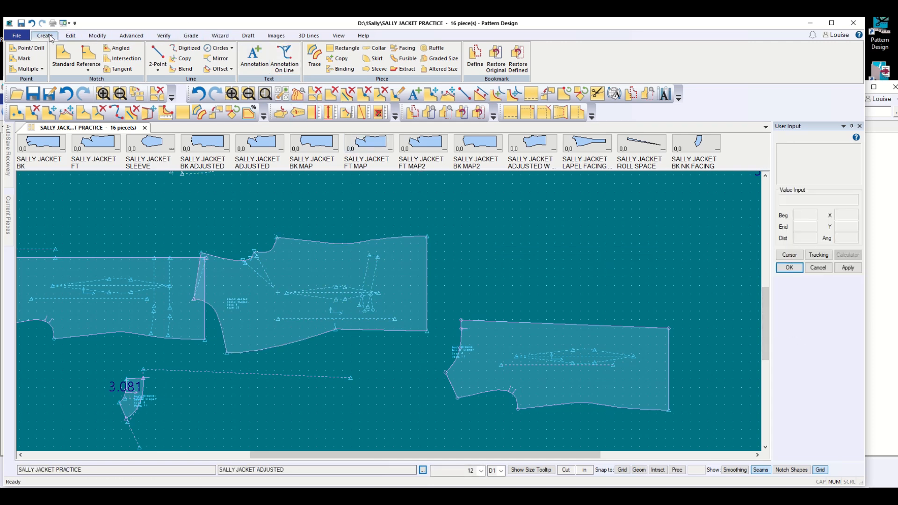
# Create a long, narrow horizontal rectangle piece in the open space above the back lining, accepting the default piece name
pyautogui.click(343, 48)
pyautogui.click(510, 227)
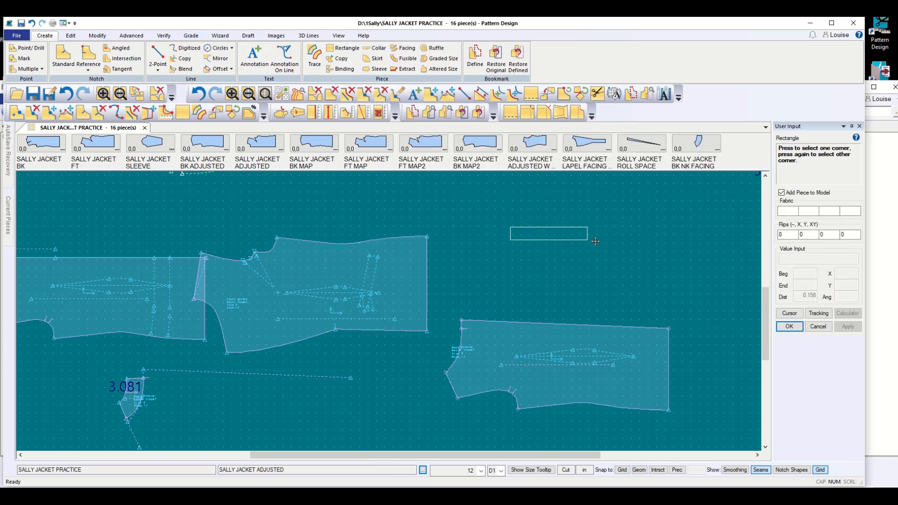
pyautogui.click(682, 247)
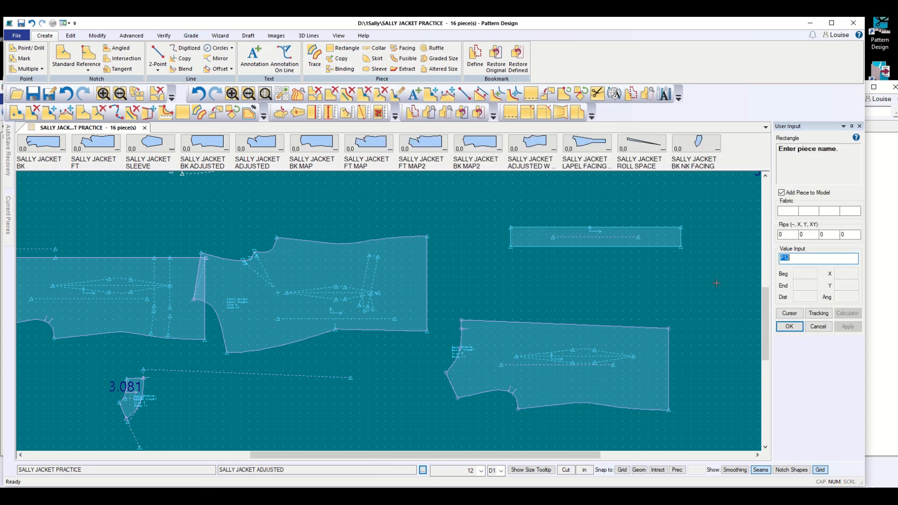
pyautogui.click(793, 330)
pyautogui.click(794, 330)
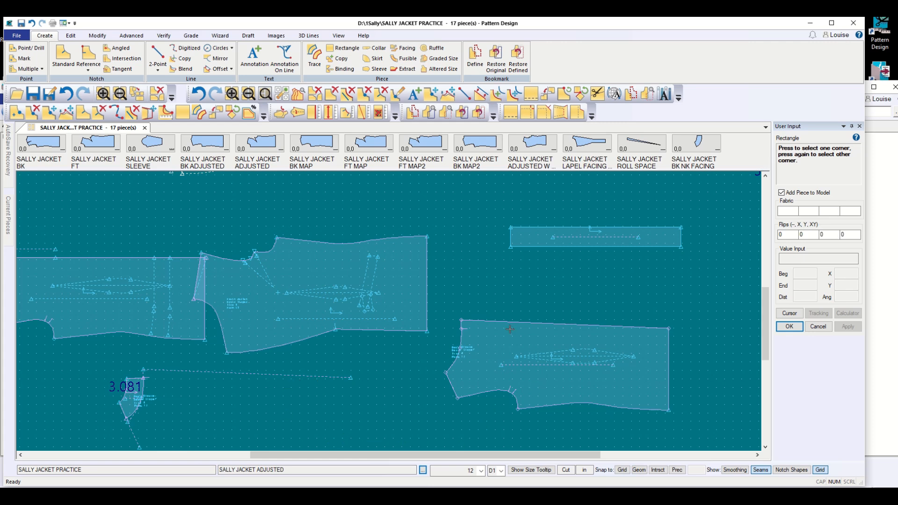
# Set and rotate SALLY JACKETLINING ADJUSTED so its sloping center-back edge lies level against the rectangle's lower edge
pyautogui.click(96, 37)
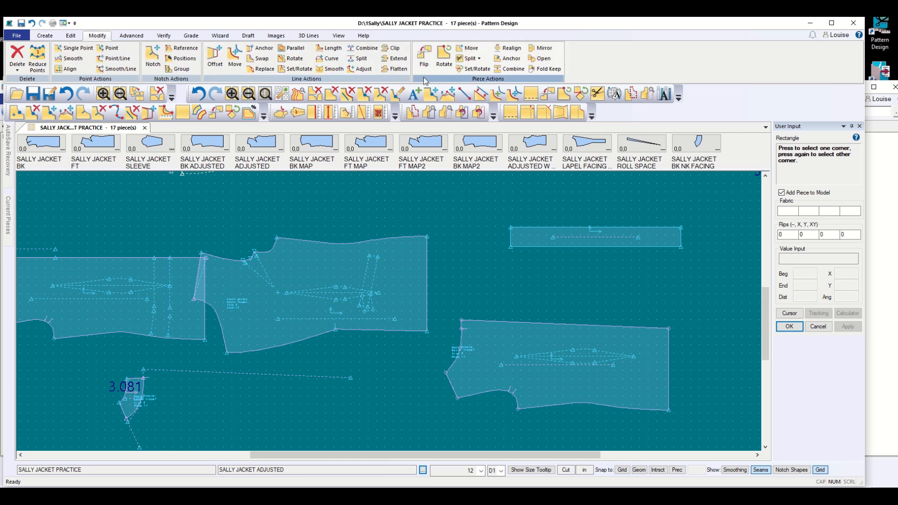
pyautogui.click(473, 69)
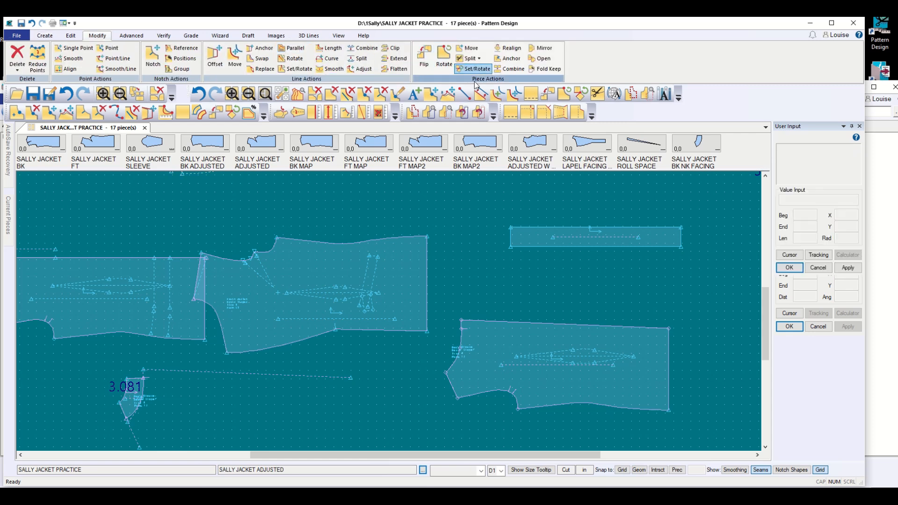
pyautogui.click(539, 246)
pyautogui.click(610, 248)
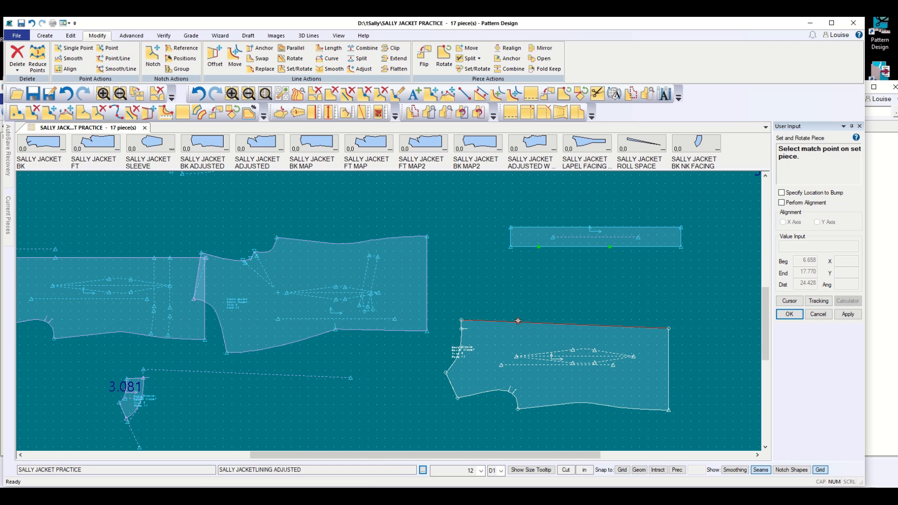
pyautogui.click(518, 323)
pyautogui.click(609, 323)
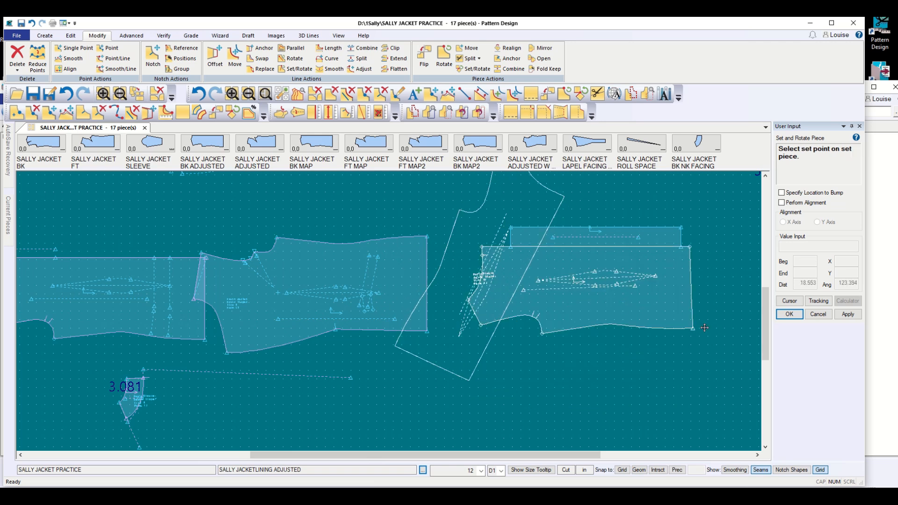
pyautogui.click(816, 316)
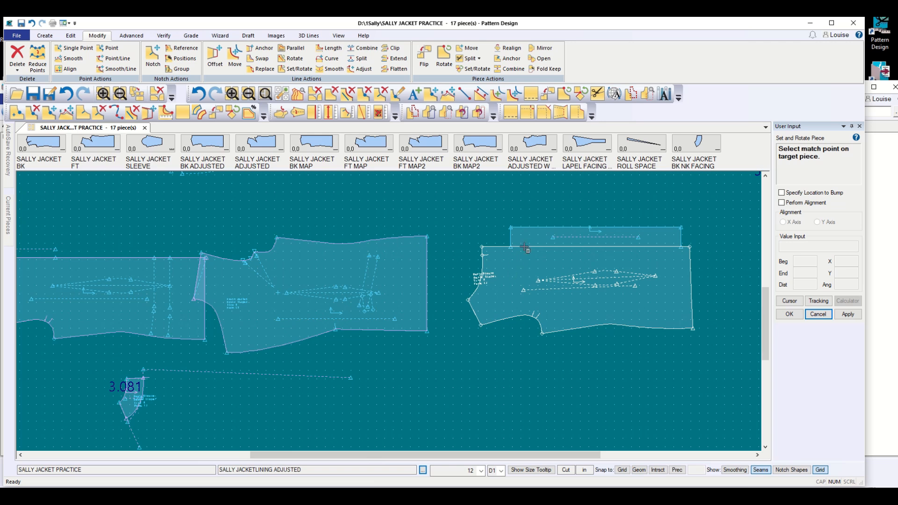
# Realign the back lining's grain line to horizontal using the Realign Grain/Grade Ref option
pyautogui.click(513, 48)
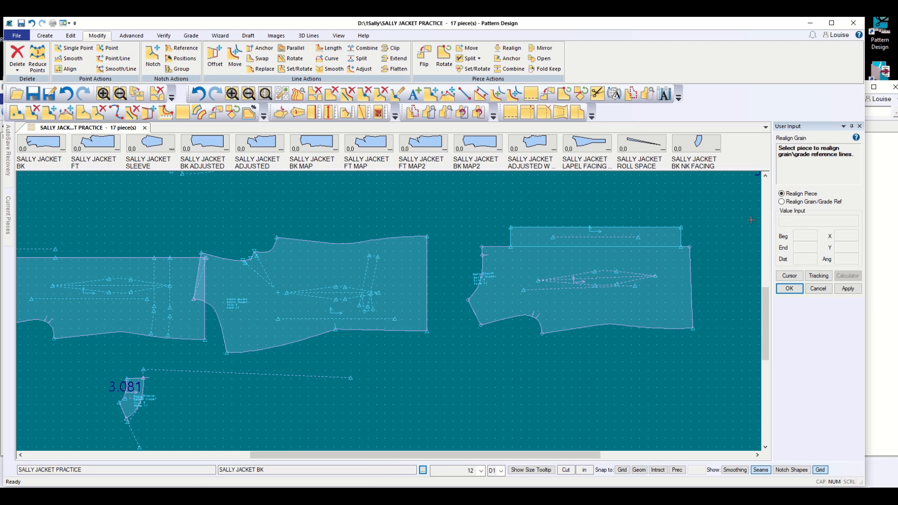
pyautogui.click(782, 202)
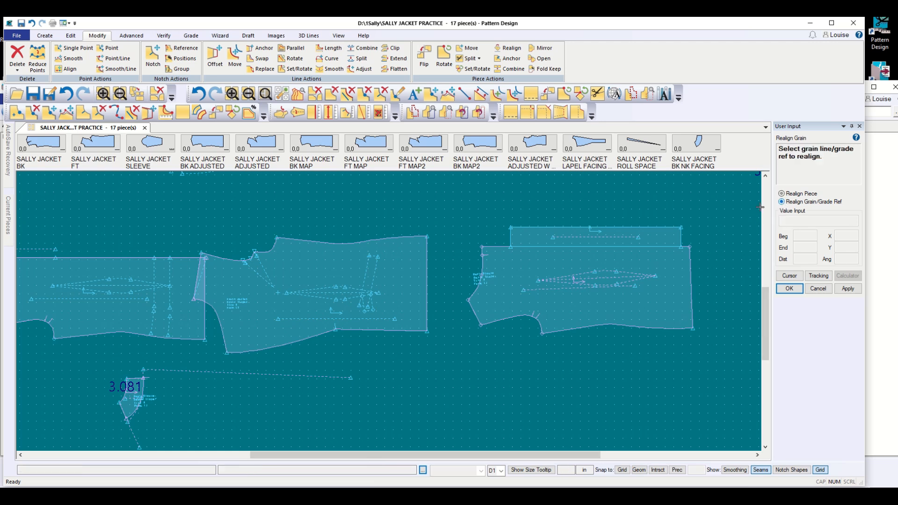
pyautogui.click(555, 294)
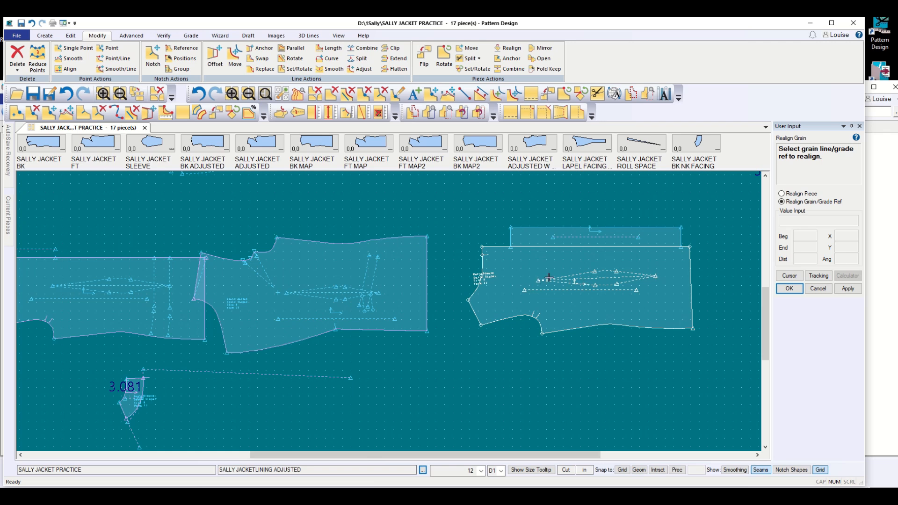
pyautogui.click(818, 288)
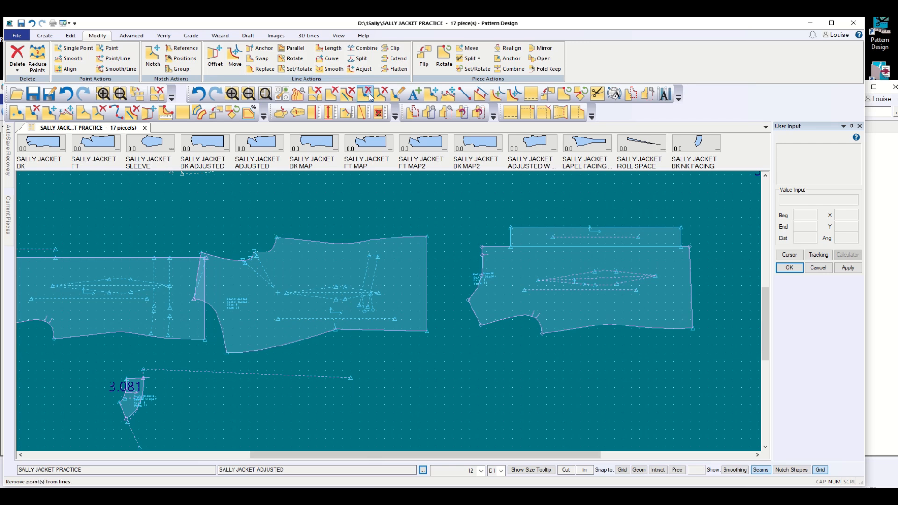
# Rotate all of the back lining's waist dart lines about the dart's hem-end tip so the dart lies level
pyautogui.click(293, 58)
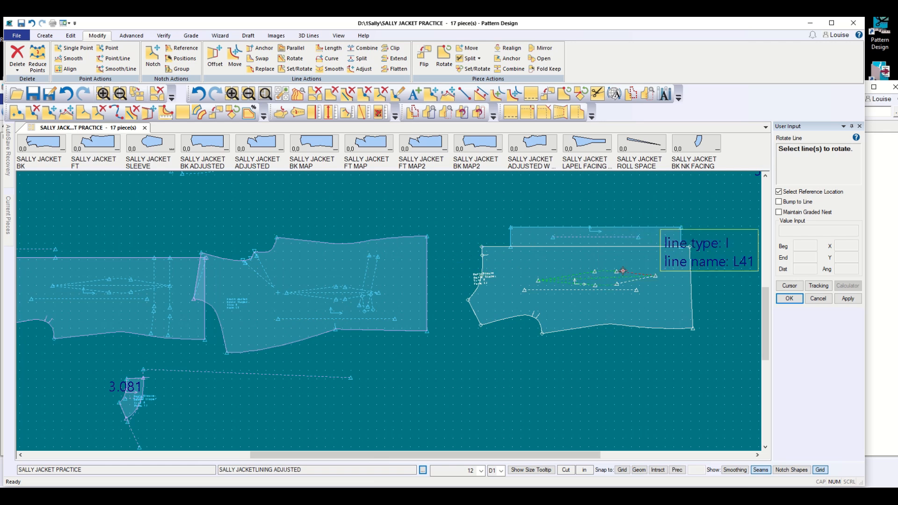
pyautogui.click(672, 309)
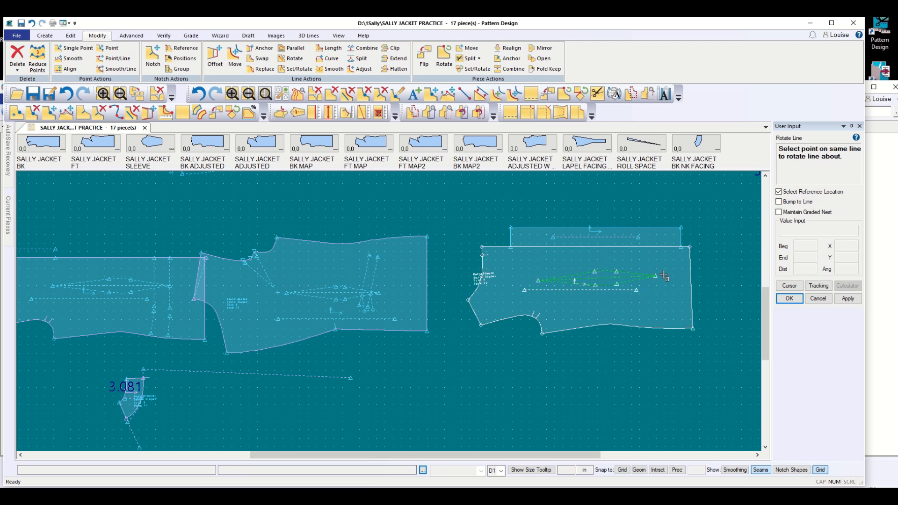
pyautogui.click(656, 277)
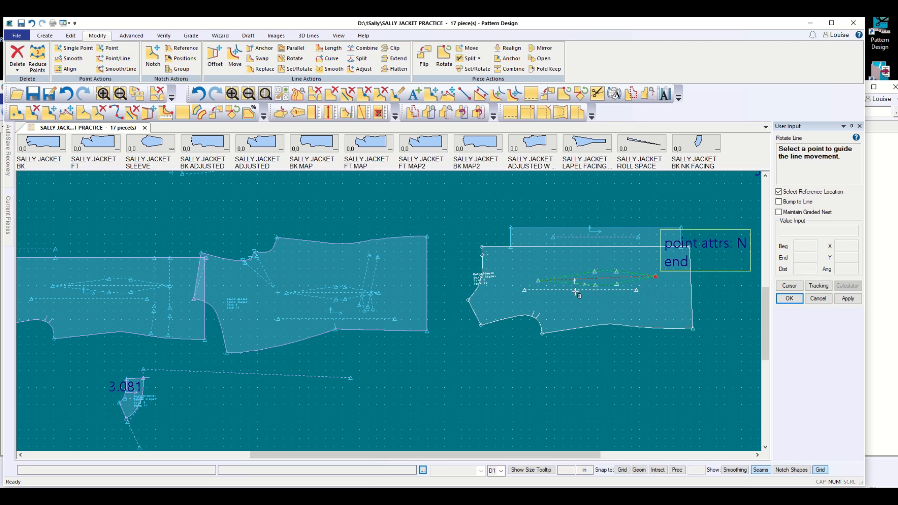
pyautogui.click(538, 283)
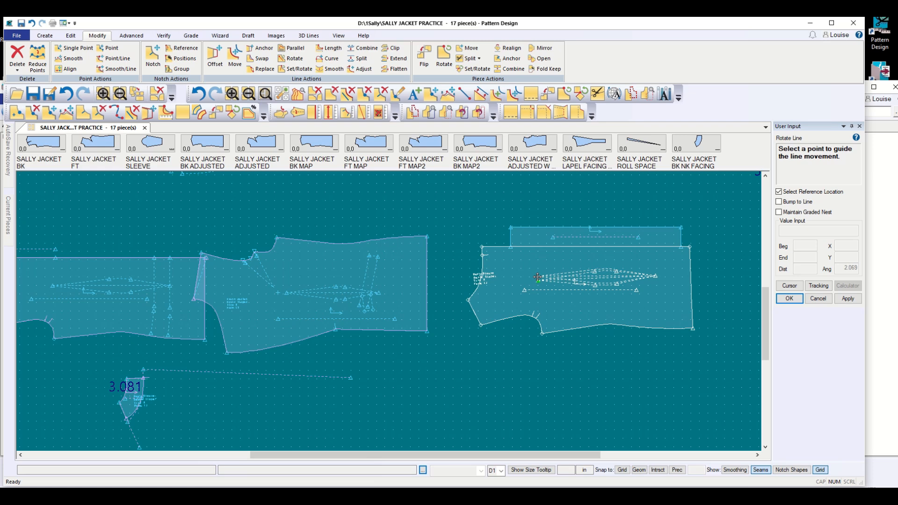
pyautogui.click(538, 277)
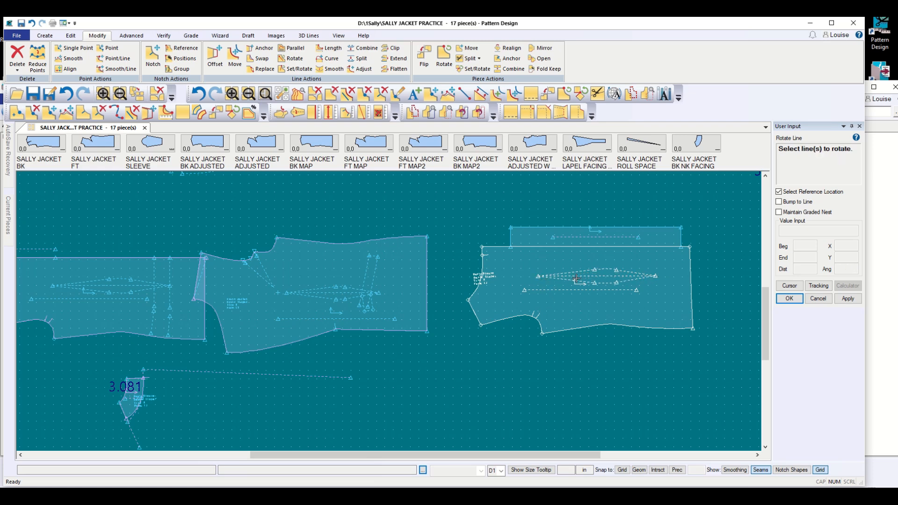
# Draw a horizontal two-point line on the back lining from the dart's hem-end tip to just past its upper tip
pyautogui.scroll(3, 577, 278)
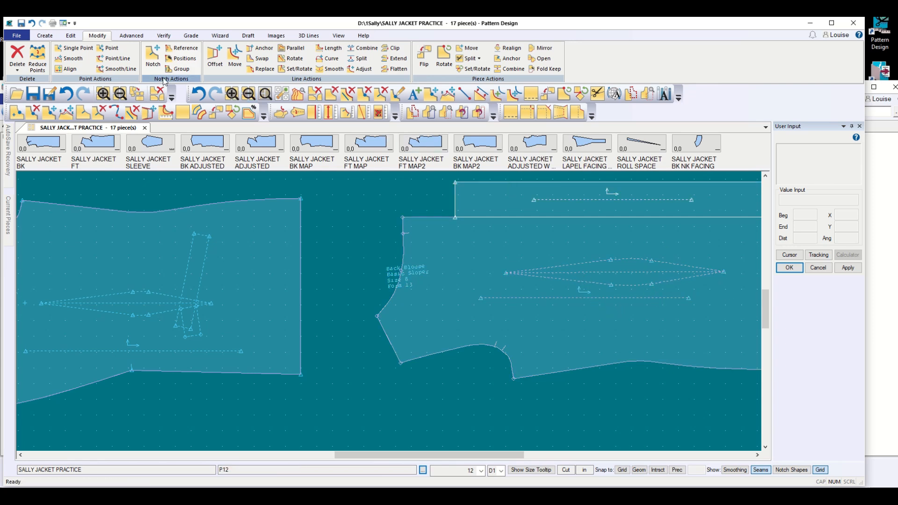
pyautogui.click(153, 55)
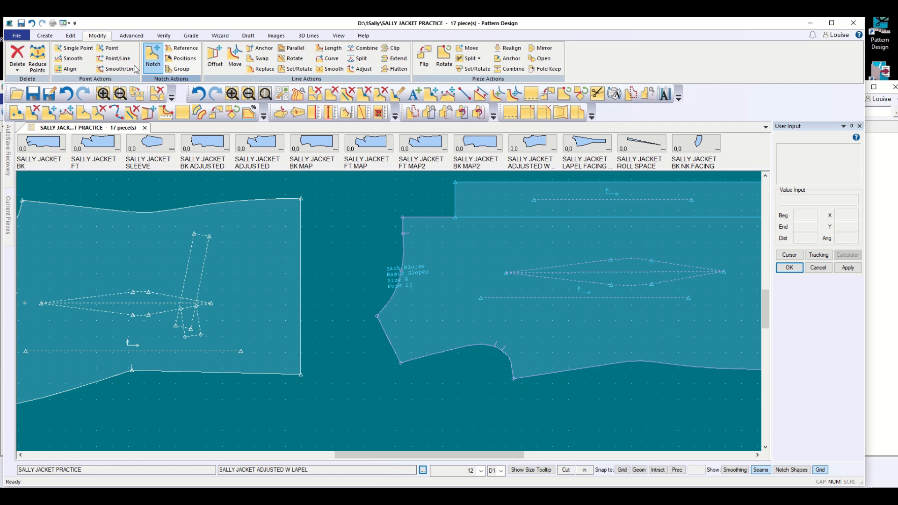
pyautogui.click(45, 36)
pyautogui.click(157, 55)
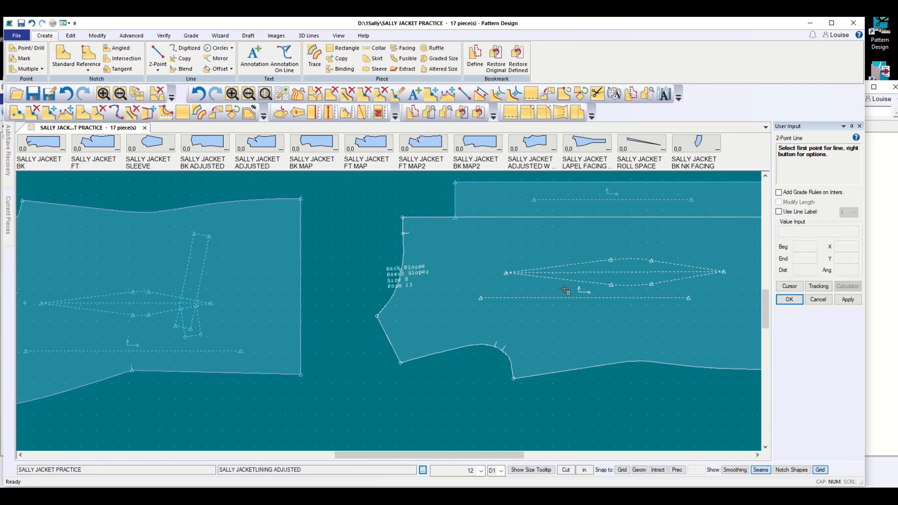
pyautogui.click(724, 271)
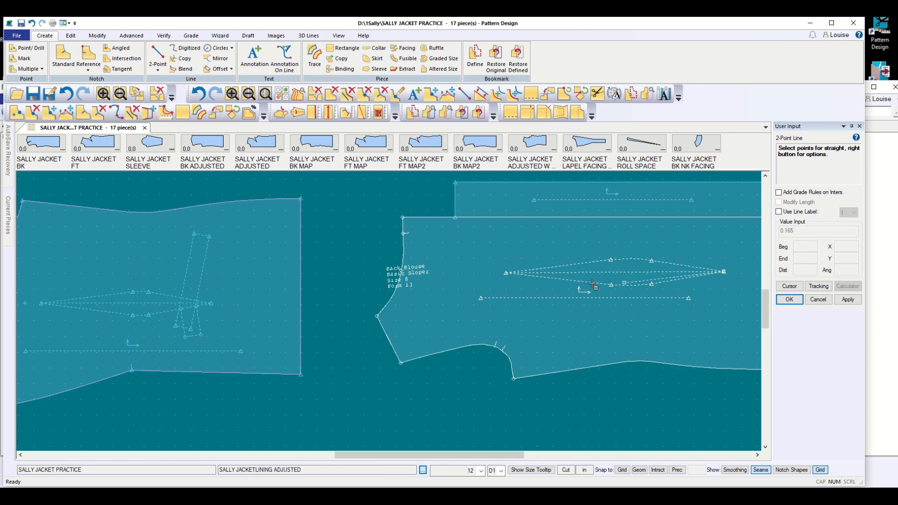
pyautogui.rightClick(443, 273)
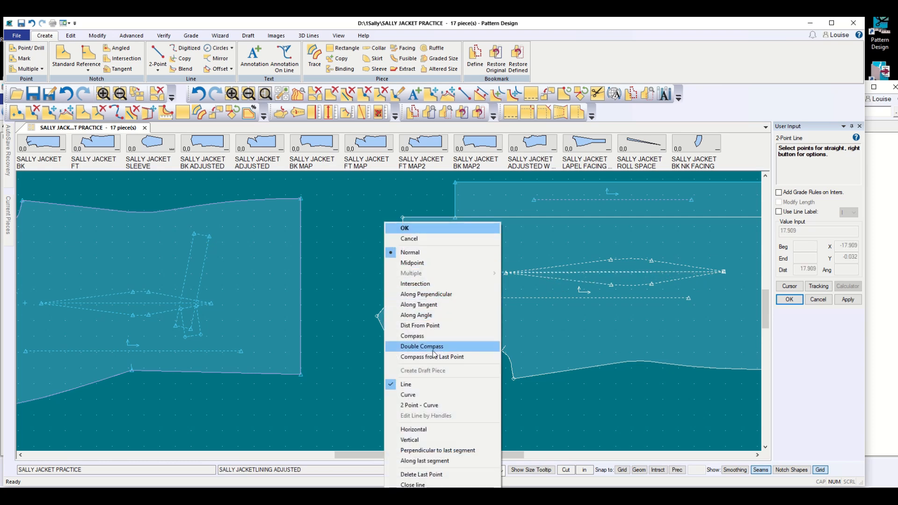
pyautogui.click(433, 430)
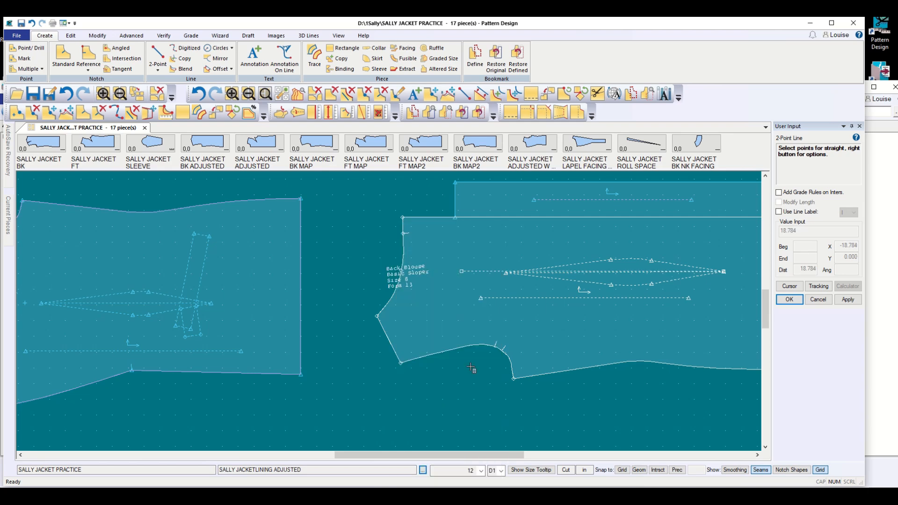
pyautogui.click(496, 288)
pyautogui.scroll(1, 654, 285)
pyautogui.scroll(2, 603, 295)
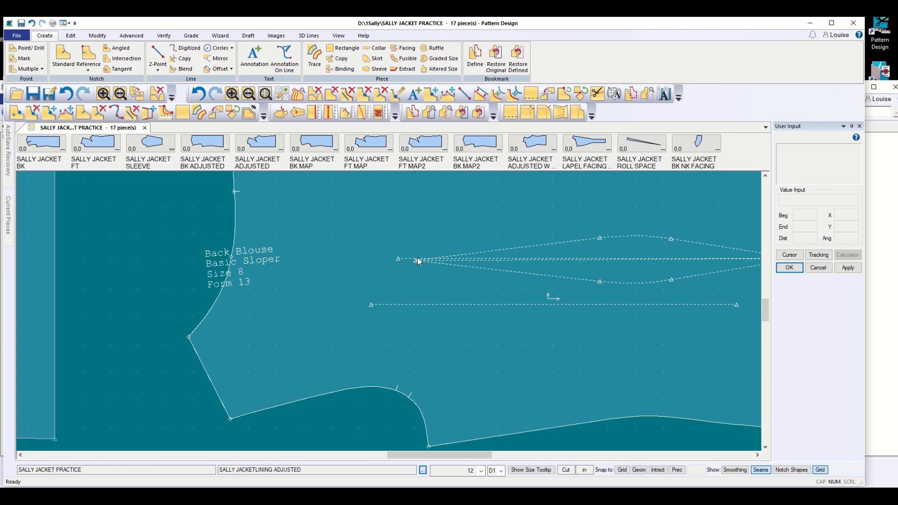
# Move SALLY JACKETLINING ADJUSTED down, clear of the rectangle piece
pyautogui.scroll(-4, 433, 344)
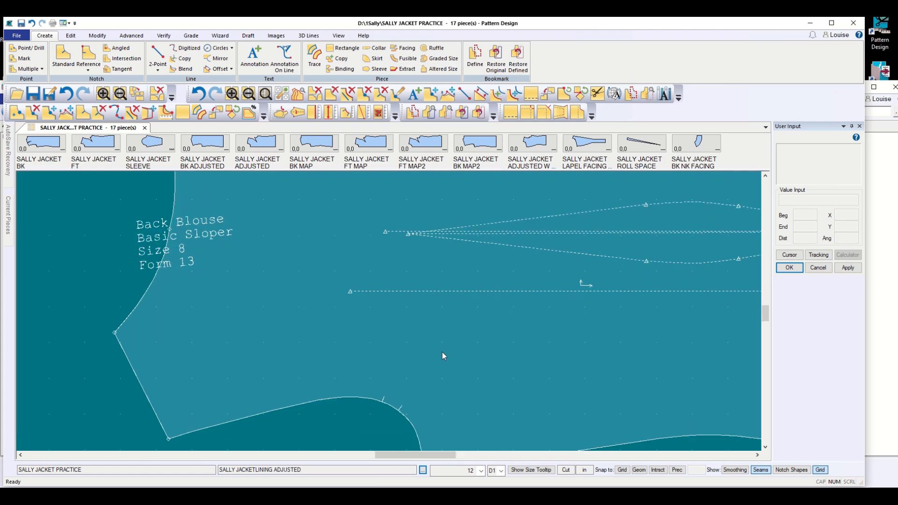
pyautogui.scroll(-1, 434, 347)
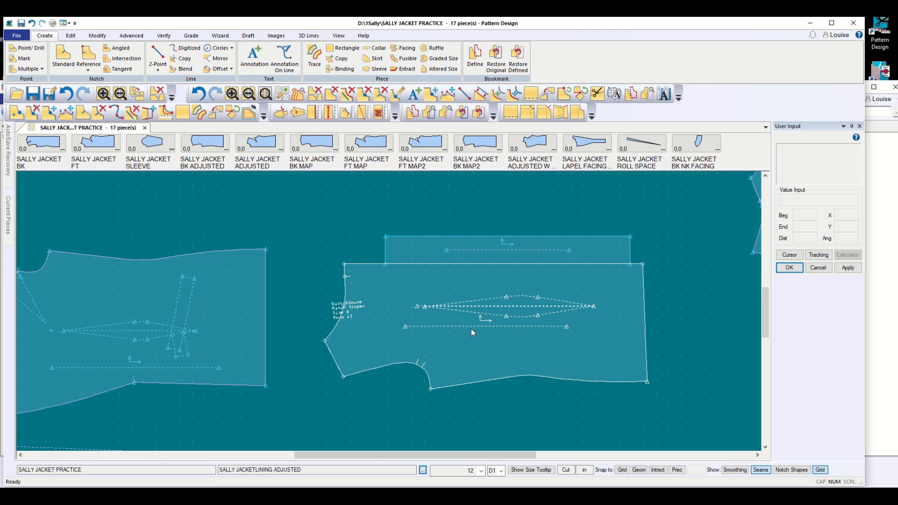
pyautogui.click(818, 267)
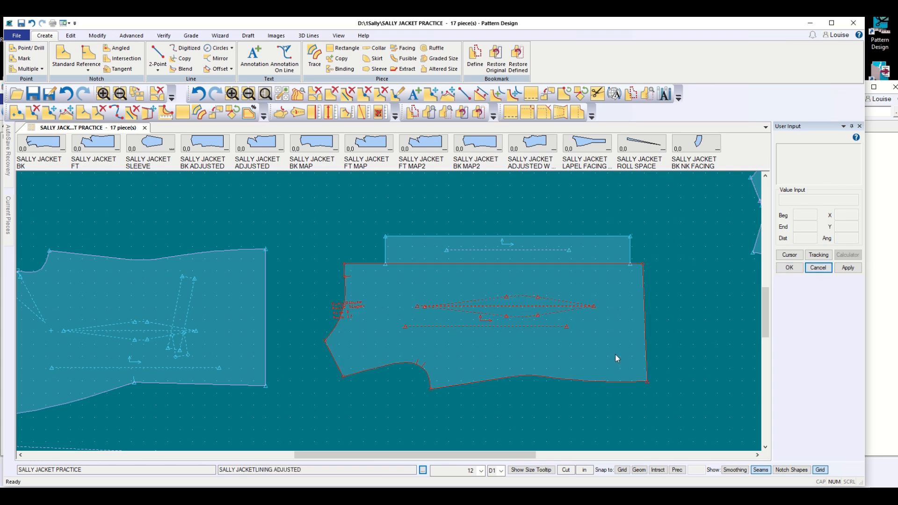
pyautogui.moveTo(615, 354); pyautogui.dragTo(614, 388)
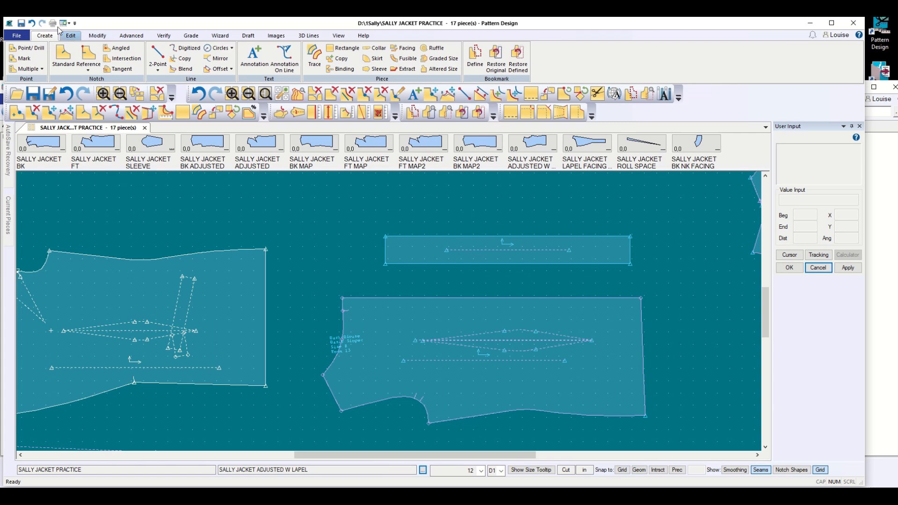
# Save the SALLY JACKETLINING ADJUSTED piece
pyautogui.click(21, 23)
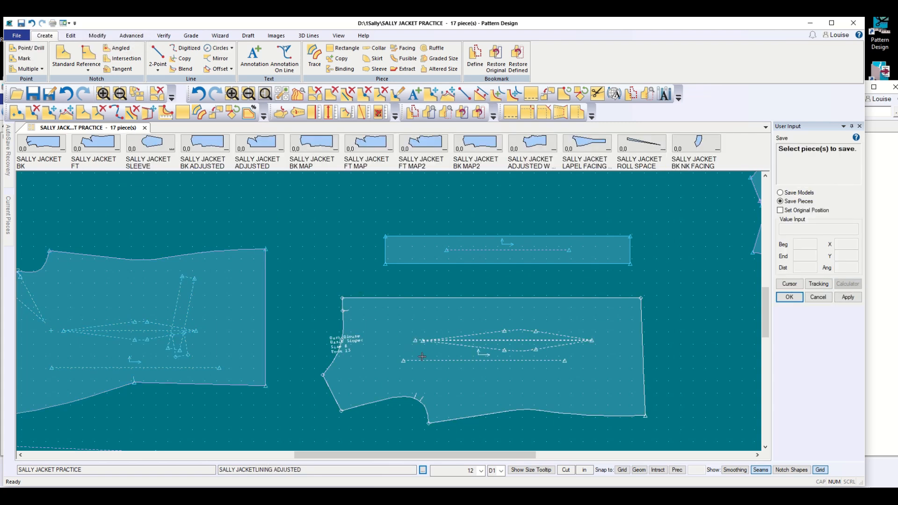
pyautogui.click(348, 389)
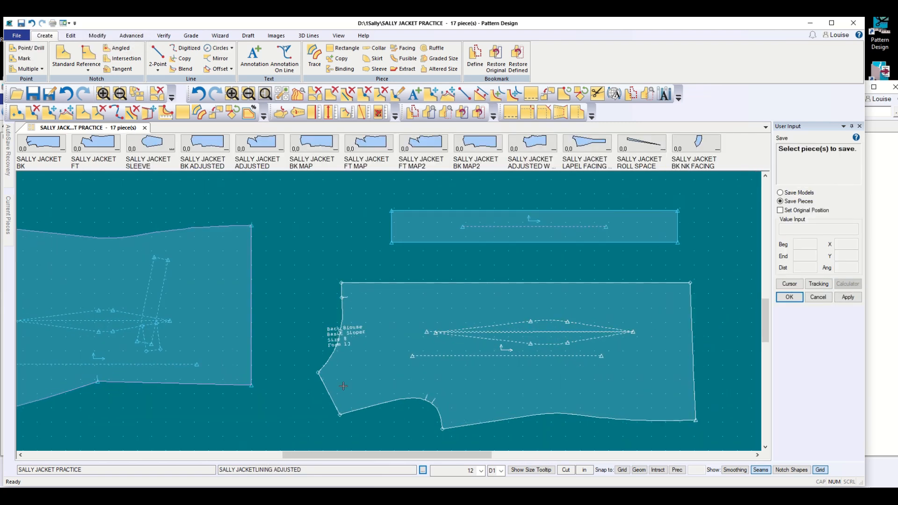
pyautogui.scroll(-3, 252, 392)
pyautogui.scroll(-1, 238, 401)
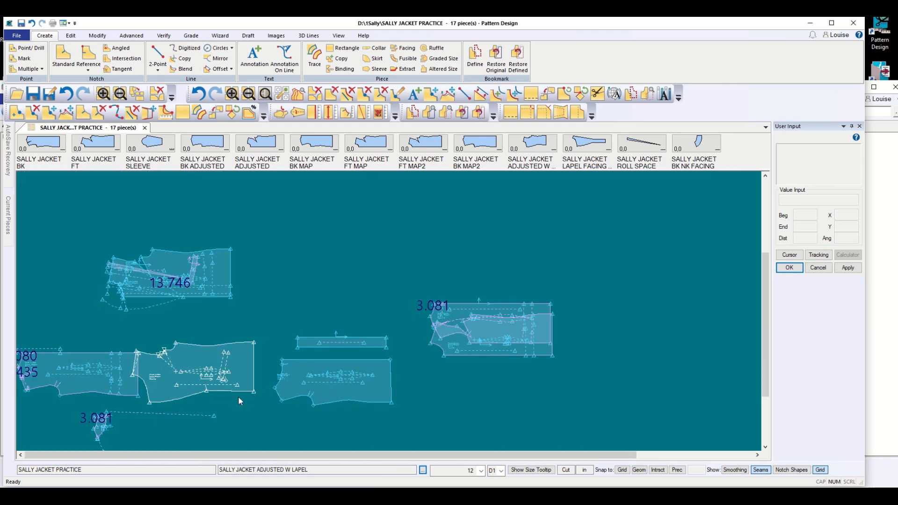
pyautogui.click(822, 271)
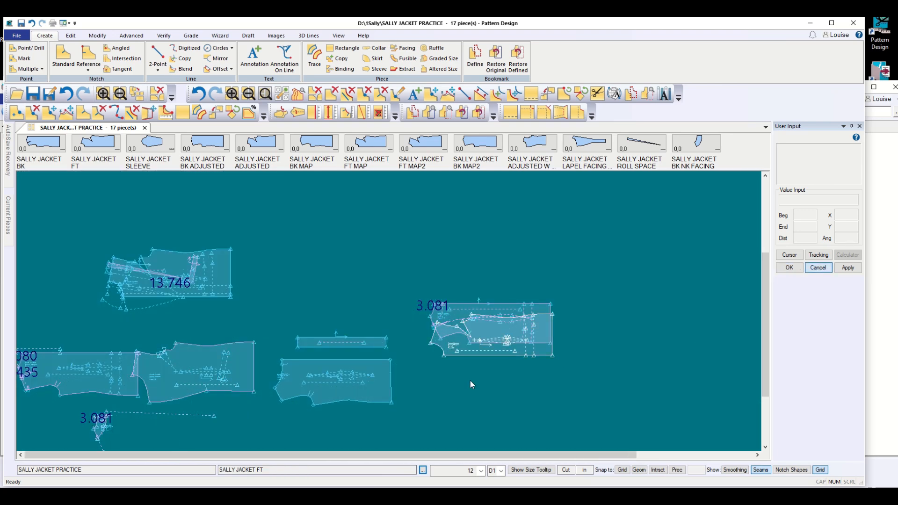
# Move the SALLY JACKET BK NK FACING piece up into the empty area beside SALLY JACKET ADJUSTED and examine it up close
pyautogui.moveTo(99, 426); pyautogui.dragTo(265, 265)
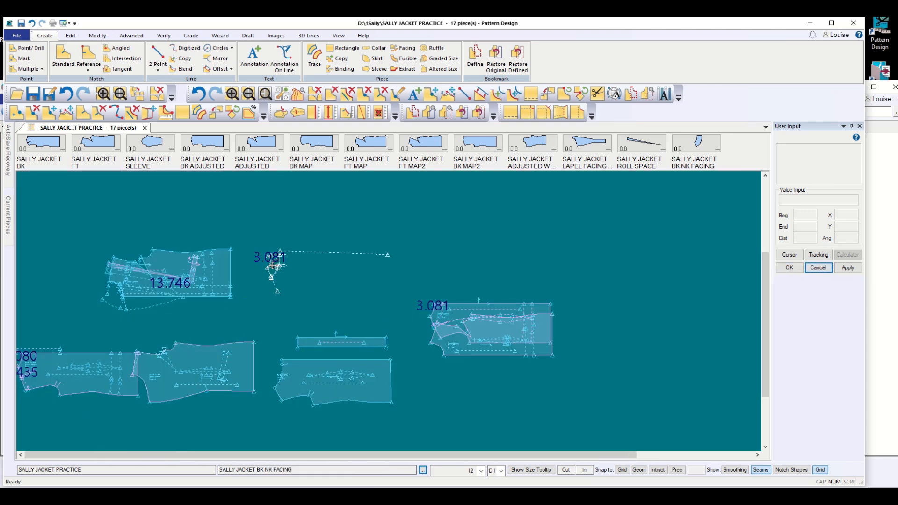
pyautogui.scroll(2, 272, 267)
pyautogui.scroll(5, 272, 266)
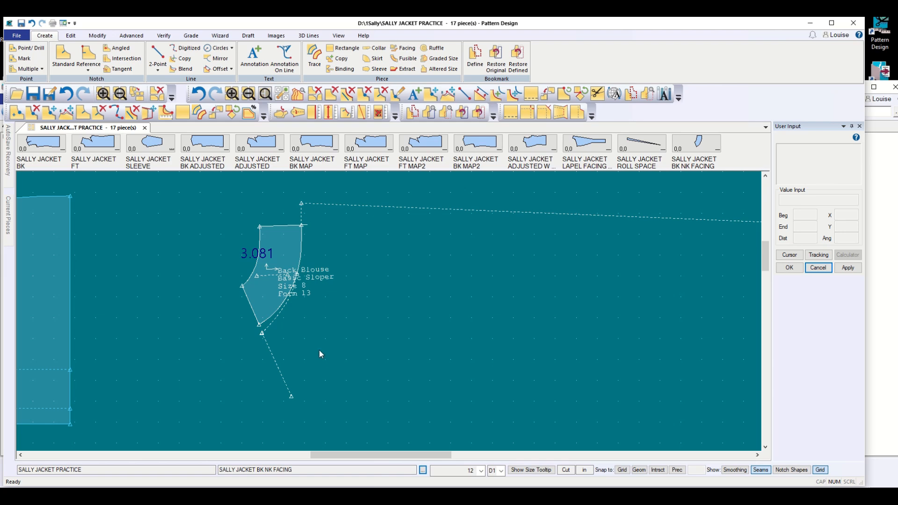
pyautogui.scroll(-3, 319, 351)
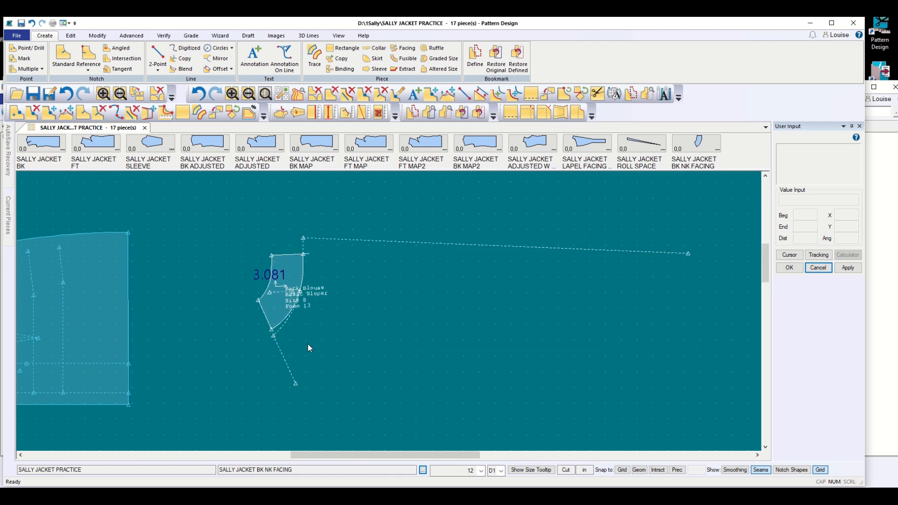
pyautogui.scroll(-2, 308, 345)
pyautogui.scroll(-3, 473, 339)
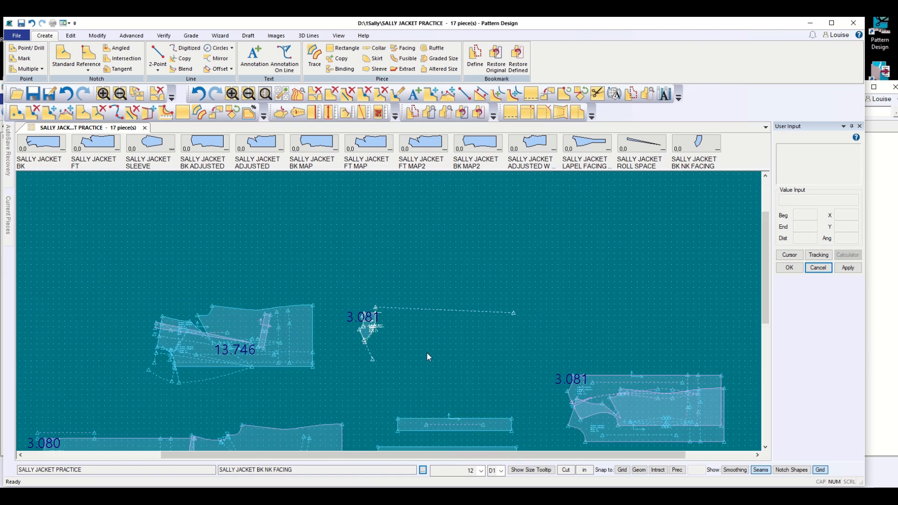
# Move SALLY JACKET ADJUSTED W LAPEL above SALLY JACKET ADJUSTED, and place SALLY JACKET BK ADJUSTED over the back lining at the same height
pyautogui.scroll(-2, 426, 352)
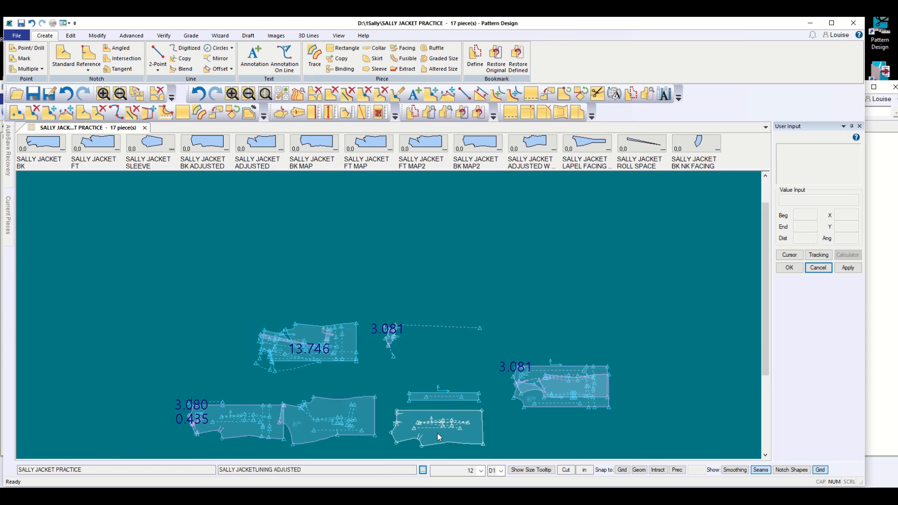
pyautogui.moveTo(324, 418); pyautogui.dragTo(313, 252)
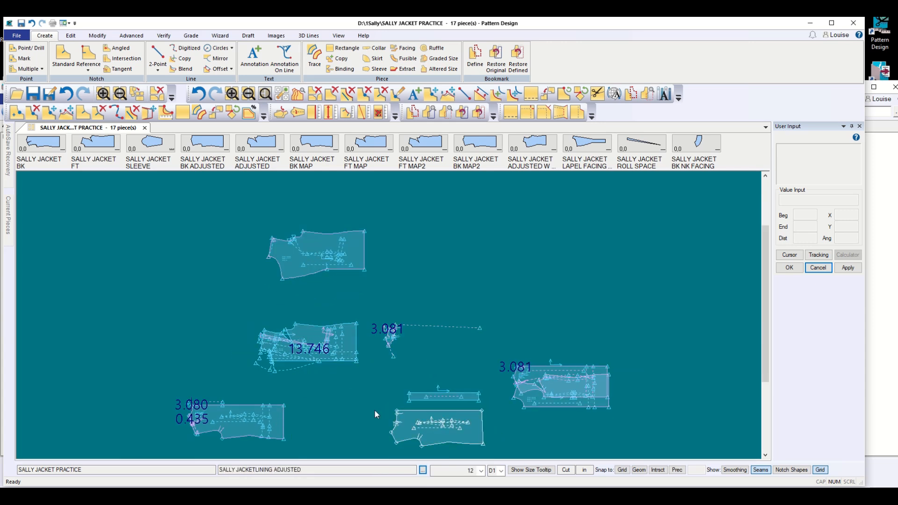
pyautogui.moveTo(429, 425); pyautogui.dragTo(439, 216)
pyautogui.moveTo(248, 432); pyautogui.dragTo(454, 230)
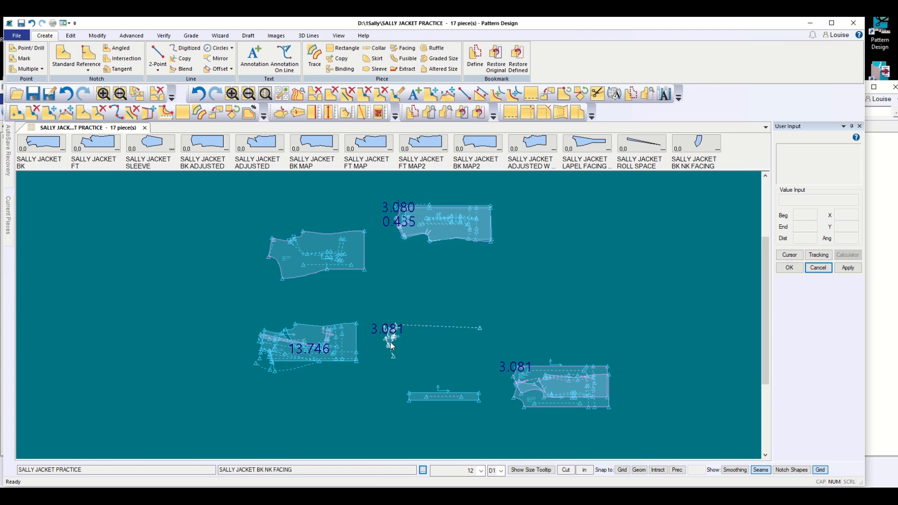
# Place a fresh SALLY JACKET BK NK FACING at SALLY JACKET BK ADJUSTED's neck, and move the old facing and the back lining clear
pyautogui.click(710, 145)
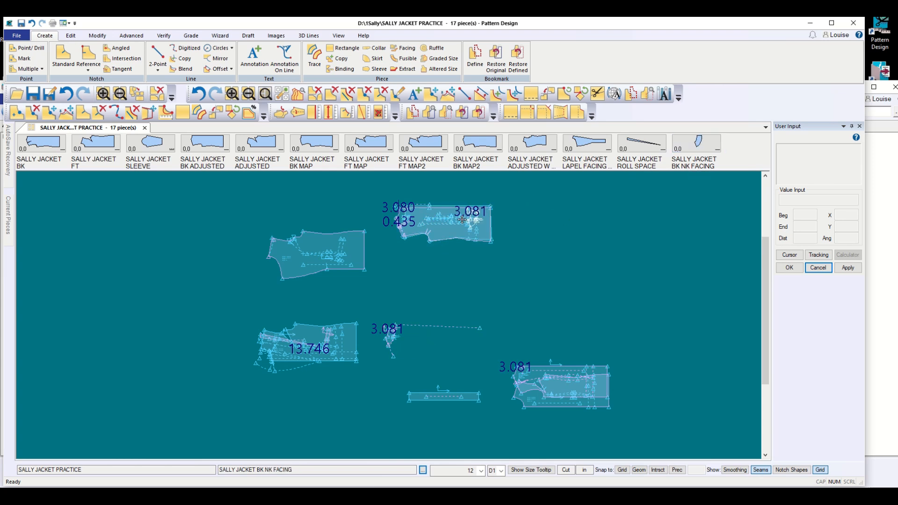
pyautogui.click(403, 220)
pyautogui.click(352, 299)
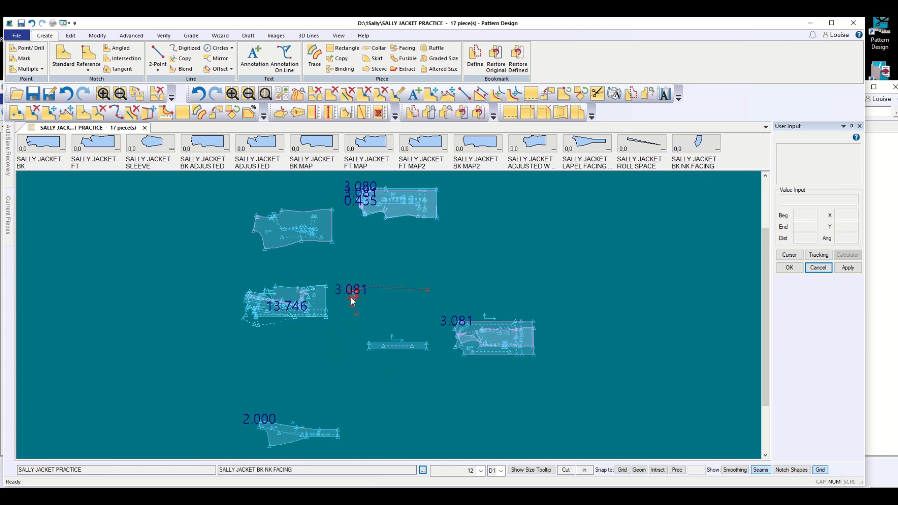
pyautogui.click(654, 236)
pyautogui.click(399, 207)
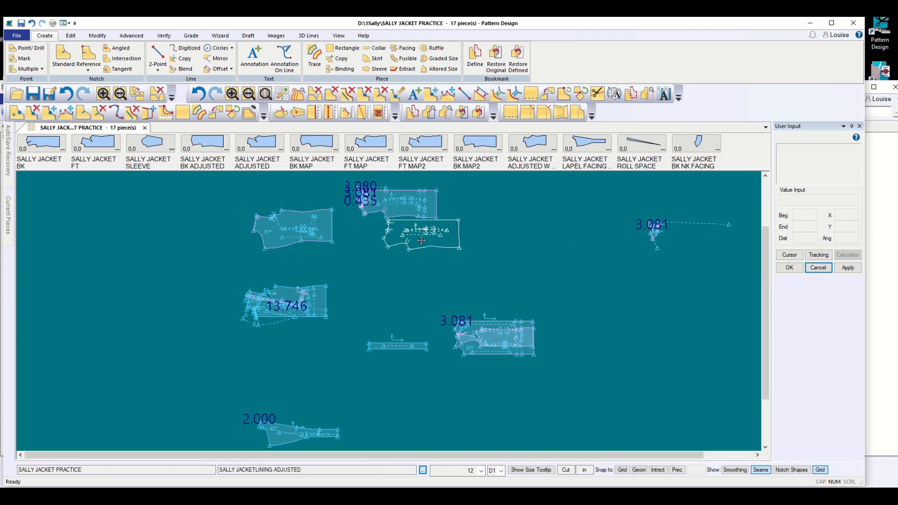
pyautogui.click(421, 240)
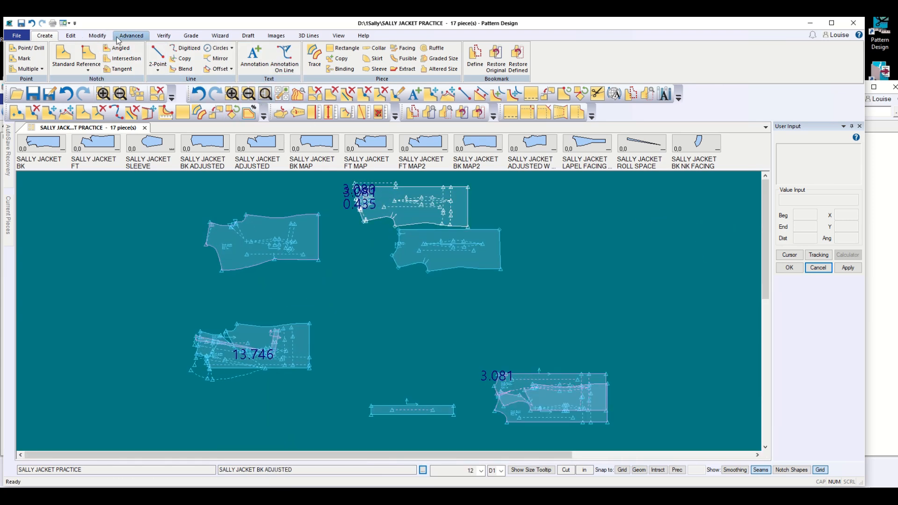
# Clear the displayed measurements from all pieces in the work area
pyautogui.click(164, 37)
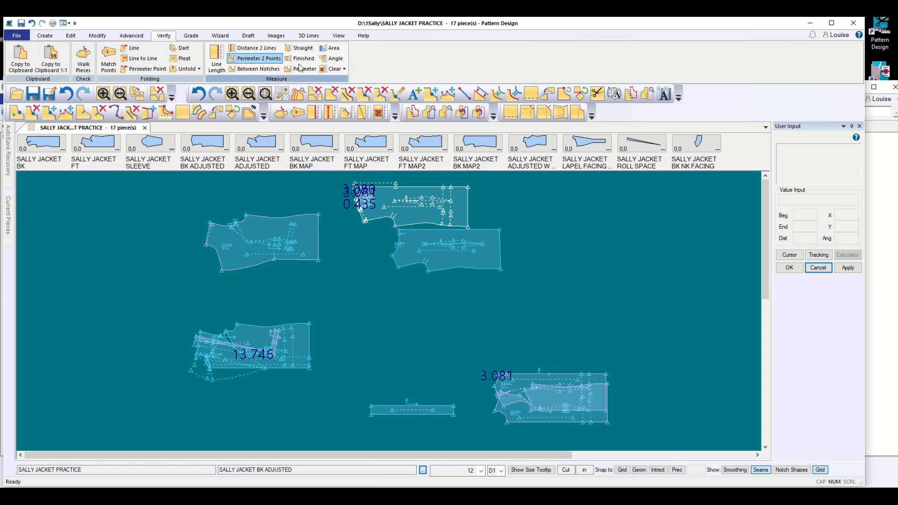
pyautogui.click(333, 69)
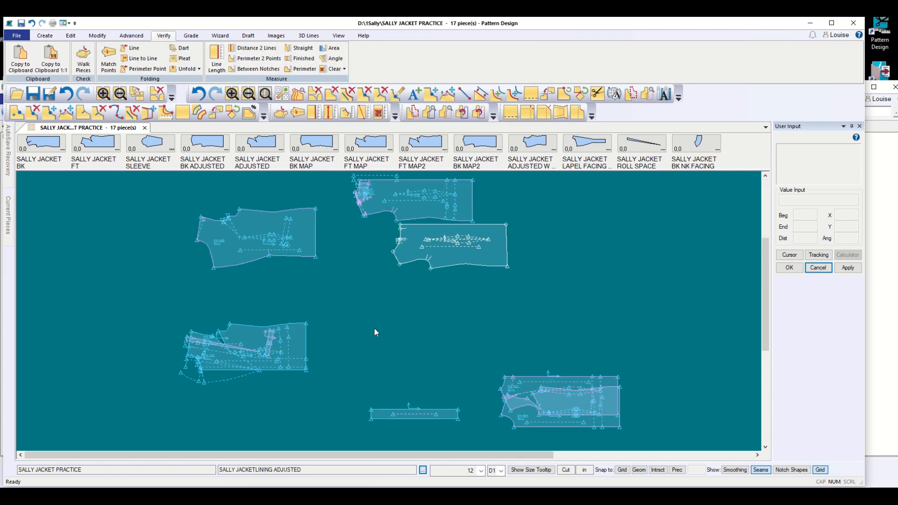
pyautogui.scroll(1, 374, 329)
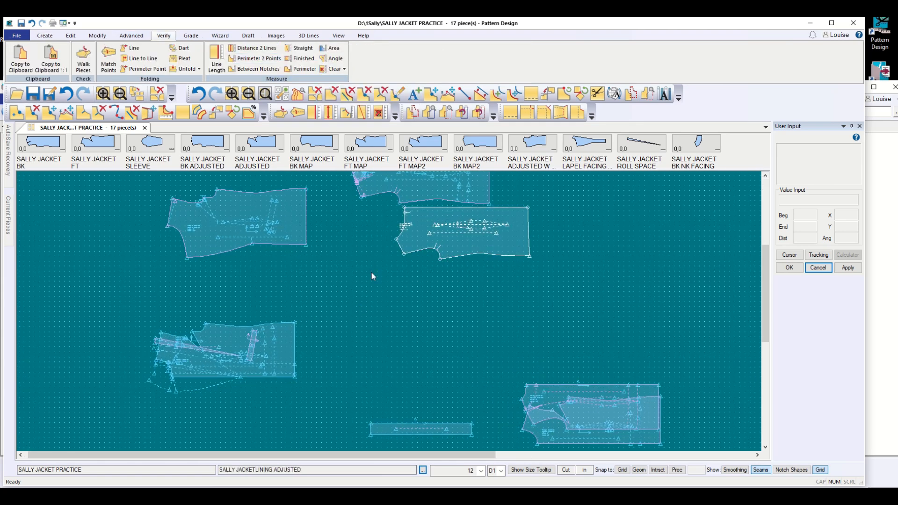
# Fit the back neck facing onto SALLY JACKET BK ADJUSTED's neckline and lay the back lining over the jacket back, meeting the facing
pyautogui.click(416, 211)
pyautogui.click(356, 179)
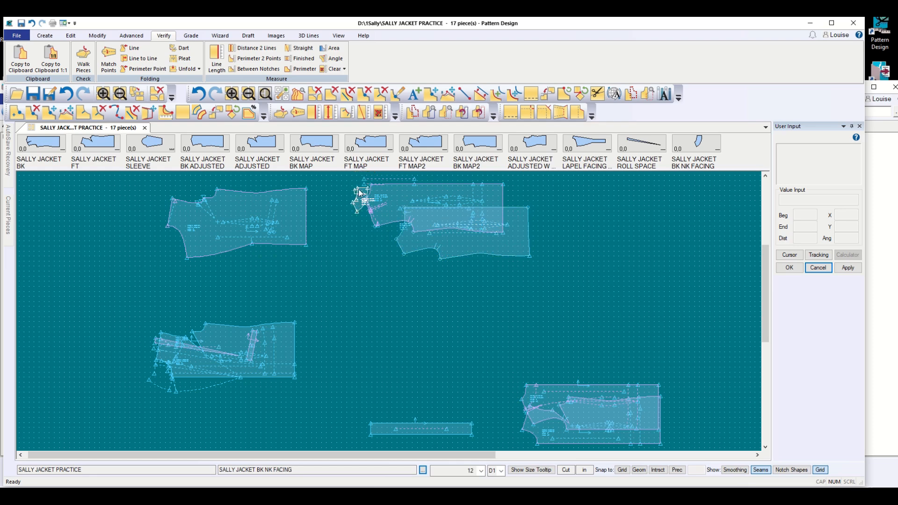
pyautogui.scroll(4, 358, 201)
pyautogui.scroll(1, 370, 192)
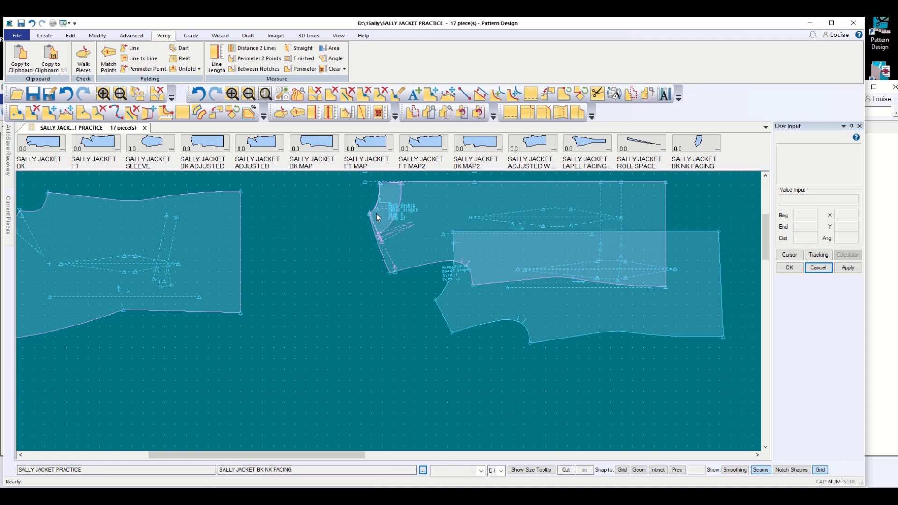
pyautogui.click(376, 213)
pyautogui.click(519, 319)
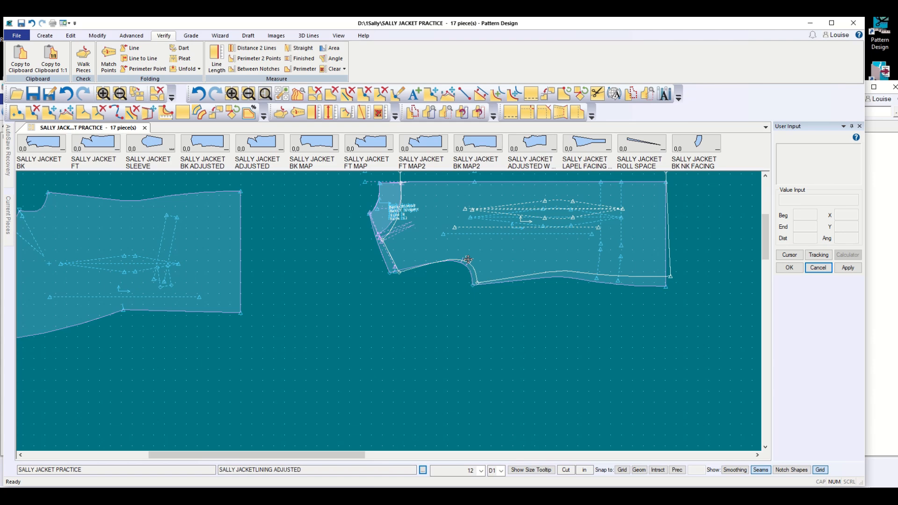
pyautogui.click(468, 259)
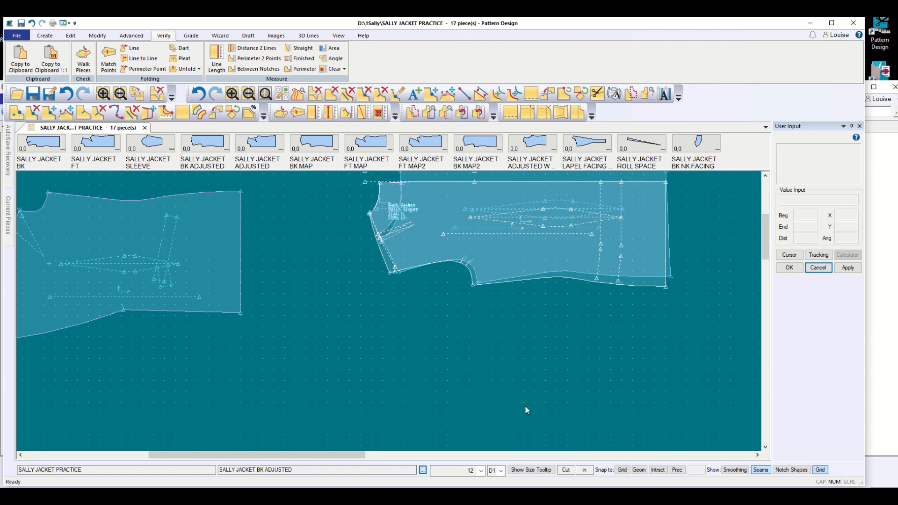
# Move SALLY JACKET ADJUSTED off the narrow strip pieces it overlaps, to just below SALLY JACKET BK ADJUSTED
pyautogui.scroll(-3, 473, 361)
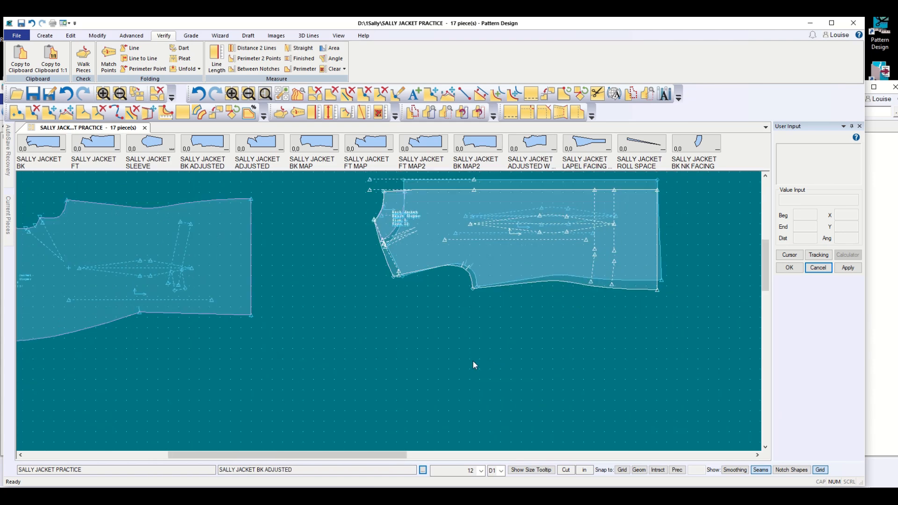
pyautogui.scroll(-3, 452, 362)
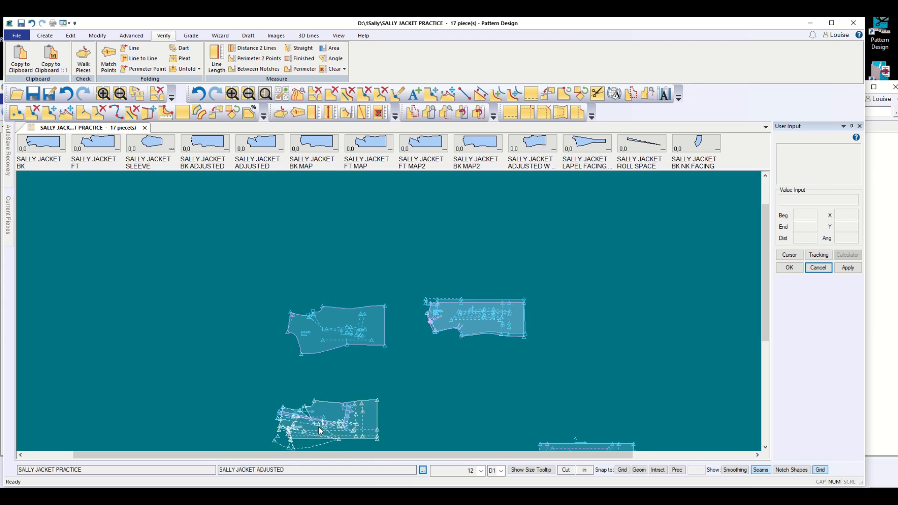
pyautogui.click(358, 410)
pyautogui.click(450, 379)
pyautogui.scroll(2, 414, 412)
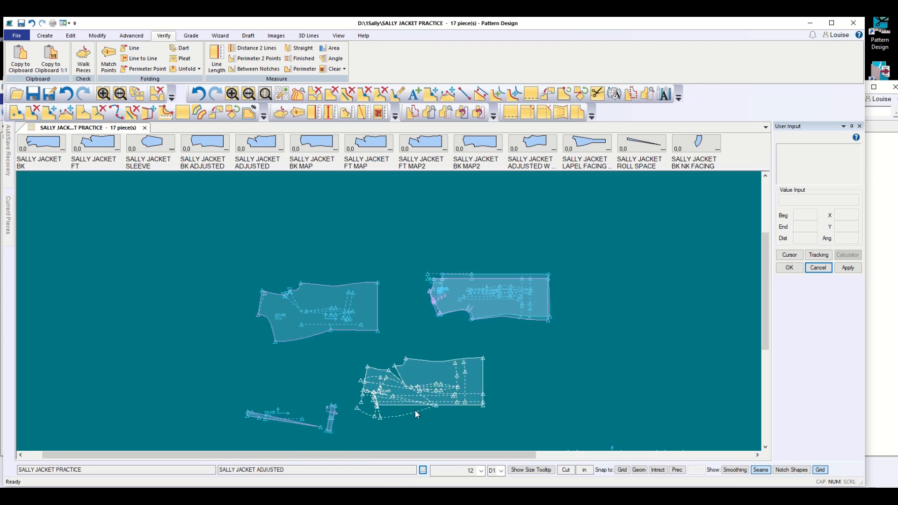
# Place a copy of SALLY JACKET LAPEL FACING VELVET ADJUSTED5 in the work area, just above the adjusted lapel front and back pieces
pyautogui.scroll(-3, 414, 413)
pyautogui.scroll(-3, 407, 413)
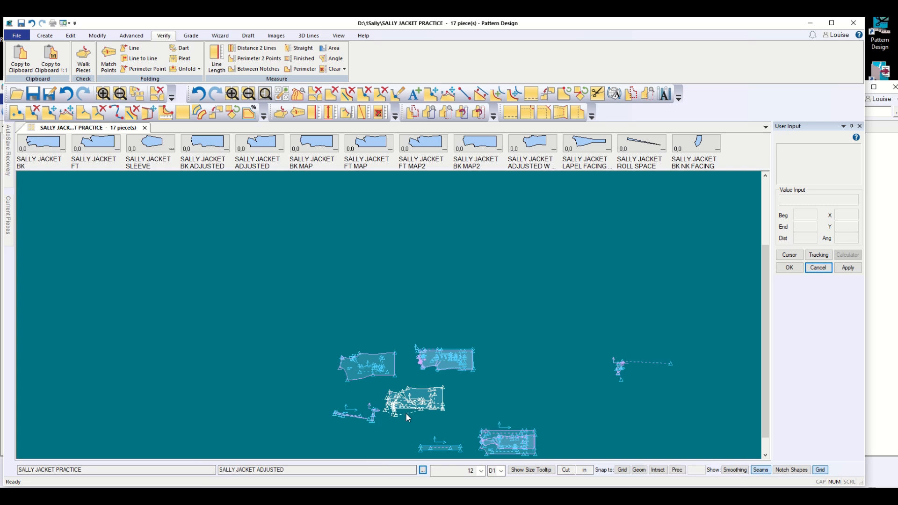
pyautogui.scroll(-1, 765, 289)
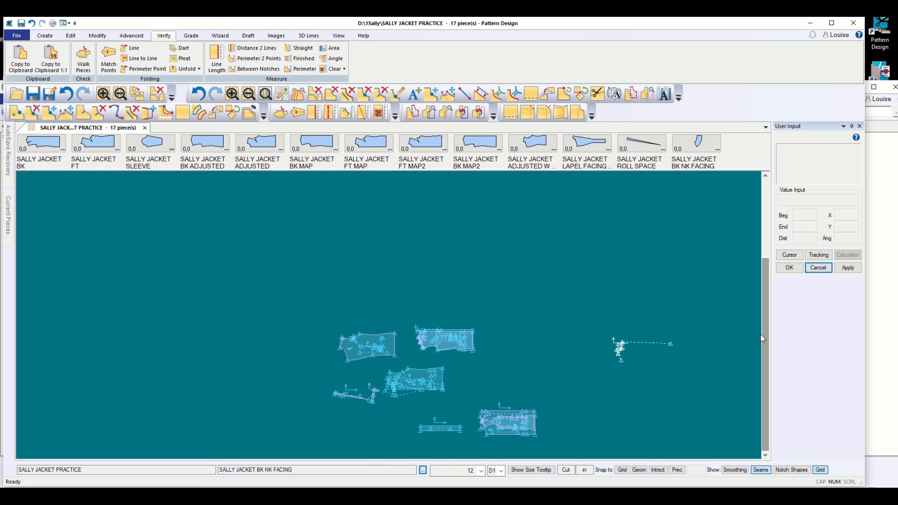
pyautogui.click(504, 422)
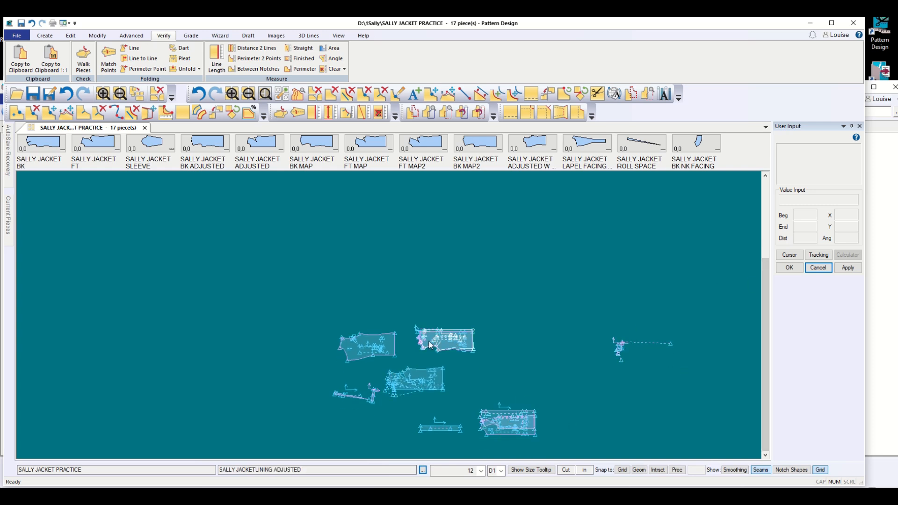
pyautogui.click(588, 143)
pyautogui.click(413, 306)
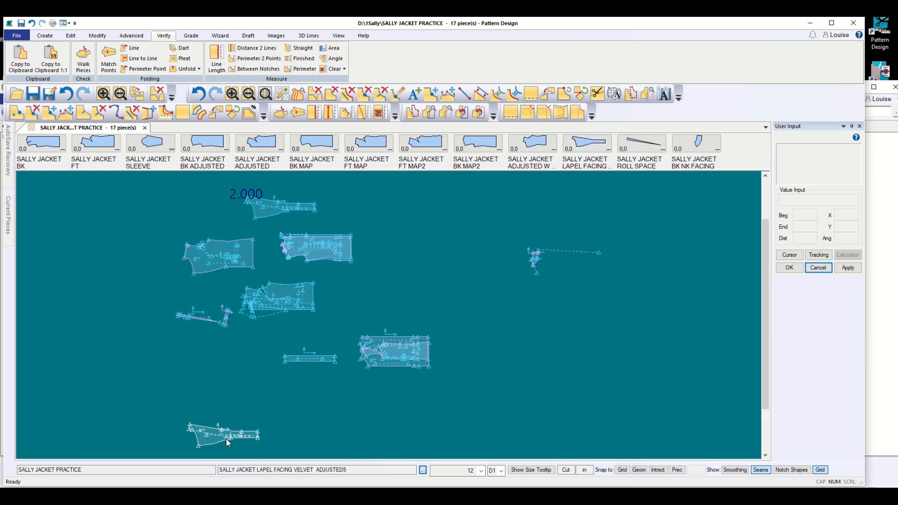
# Zoom in on the newly placed lapel facing and the SALLY JACKET ADJUSTED W LAPEL piece beneath it
pyautogui.scroll(-4, 272, 195)
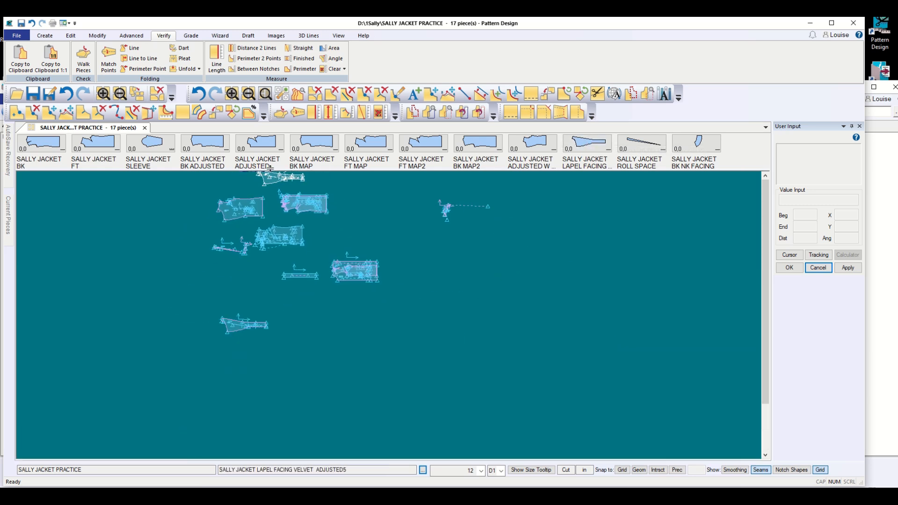
pyautogui.scroll(-1, 270, 166)
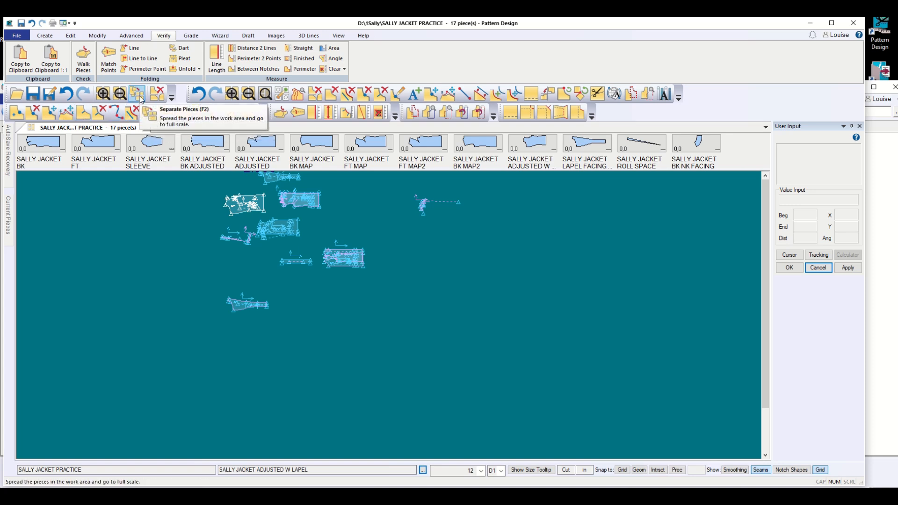
pyautogui.click(103, 94)
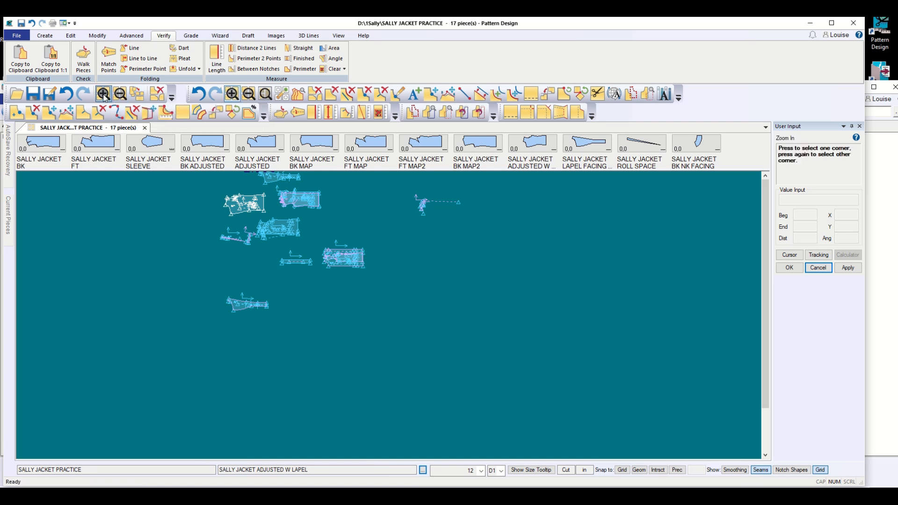
pyautogui.click(271, 195)
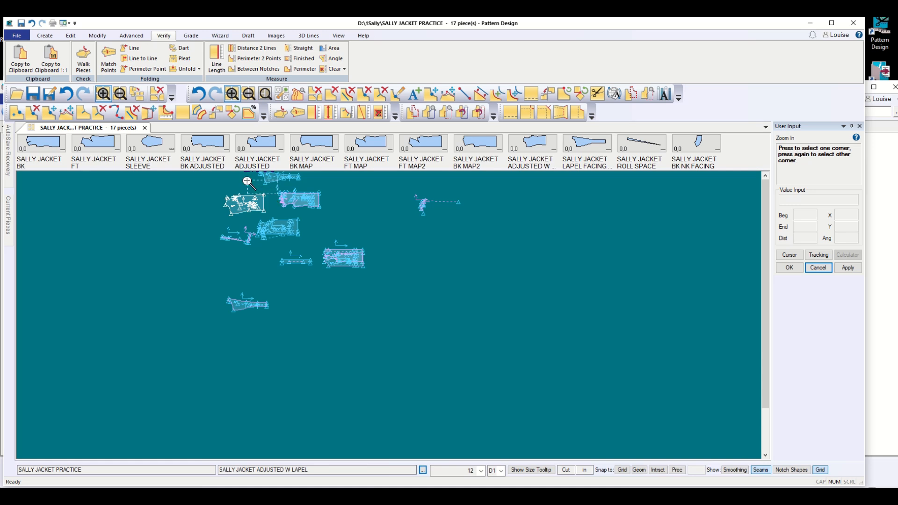
pyautogui.click(216, 178)
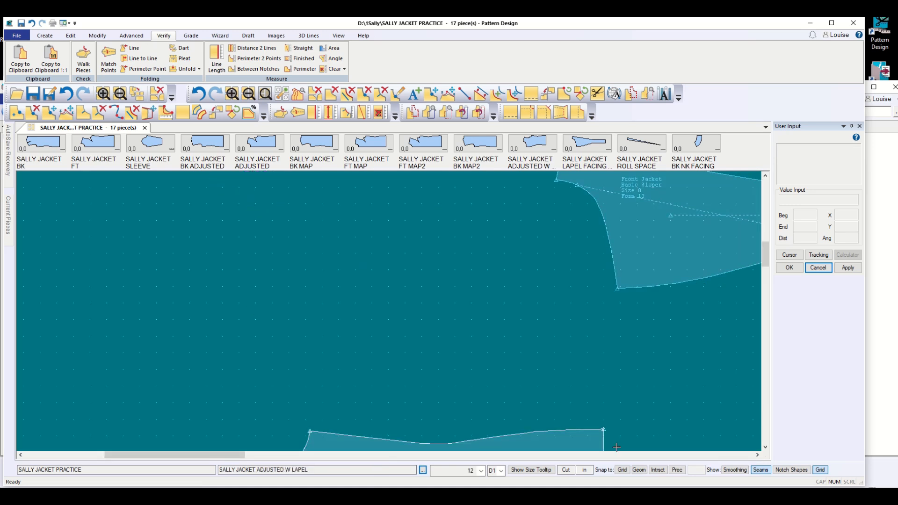
pyautogui.moveTo(232, 459); pyautogui.dragTo(307, 459)
pyautogui.scroll(-6, 358, 399)
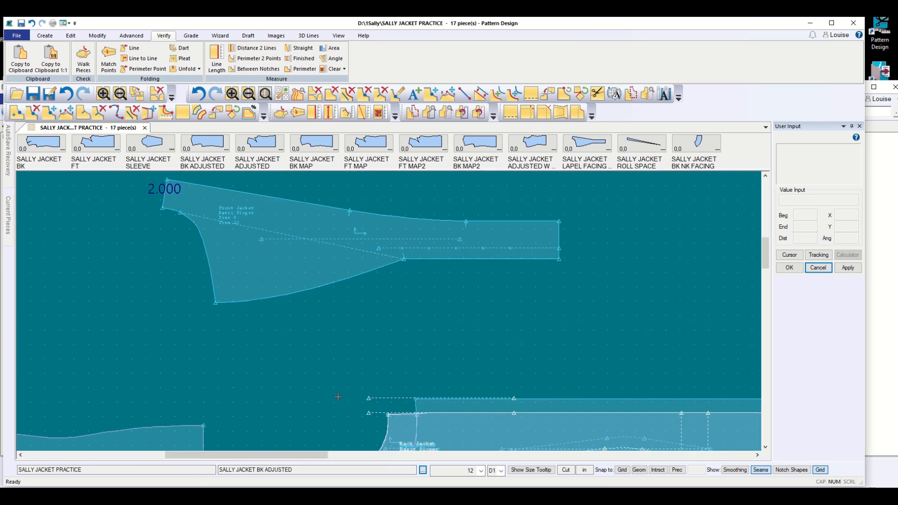
# Shift the lapel facing slightly toward its hem end and move the back neck facing off the jacket back into the space beside it
pyautogui.scroll(-4, 317, 394)
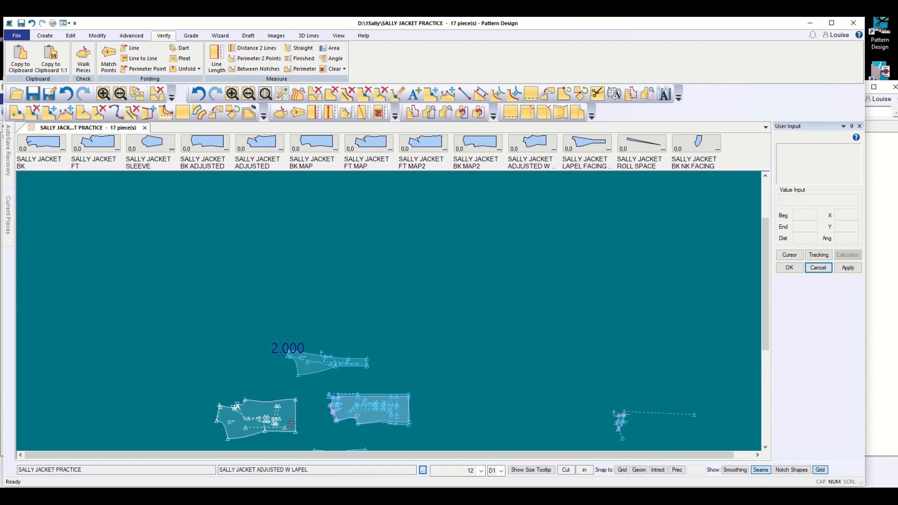
pyautogui.moveTo(762, 284); pyautogui.dragTo(772, 334)
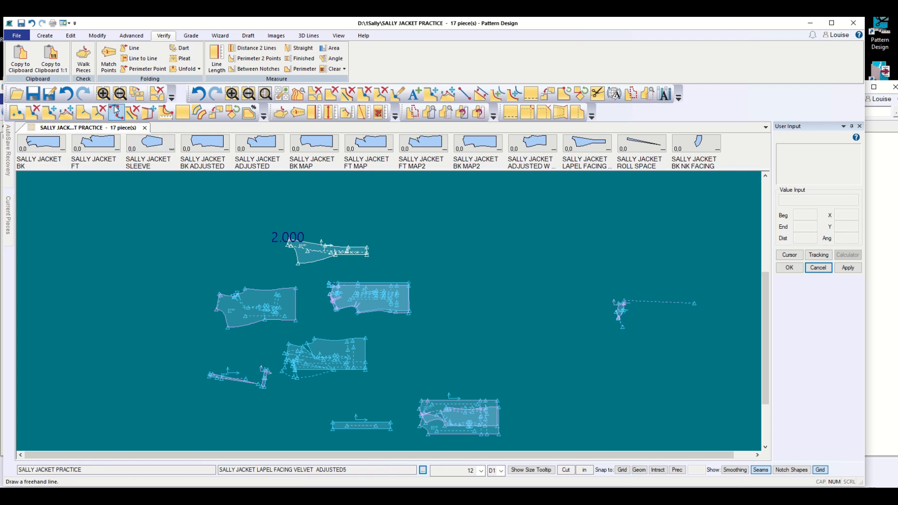
pyautogui.click(103, 93)
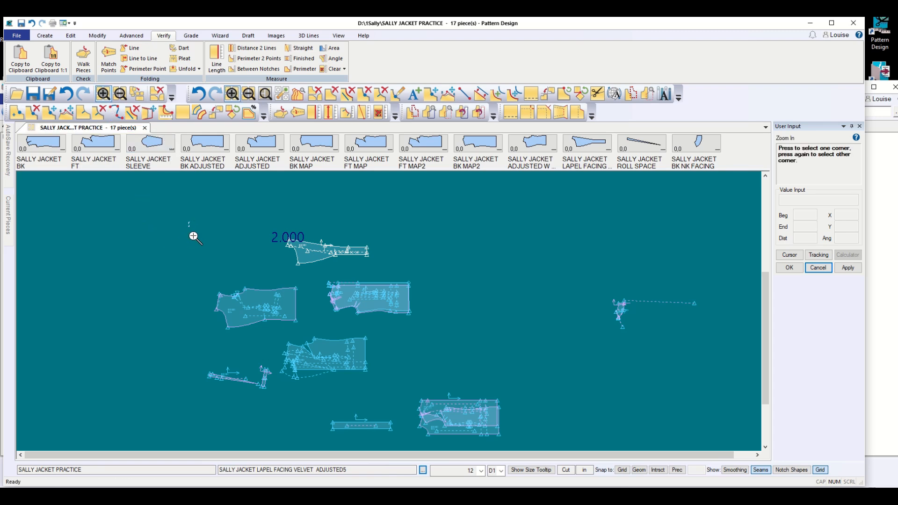
pyautogui.click(439, 387)
pyautogui.click(429, 313)
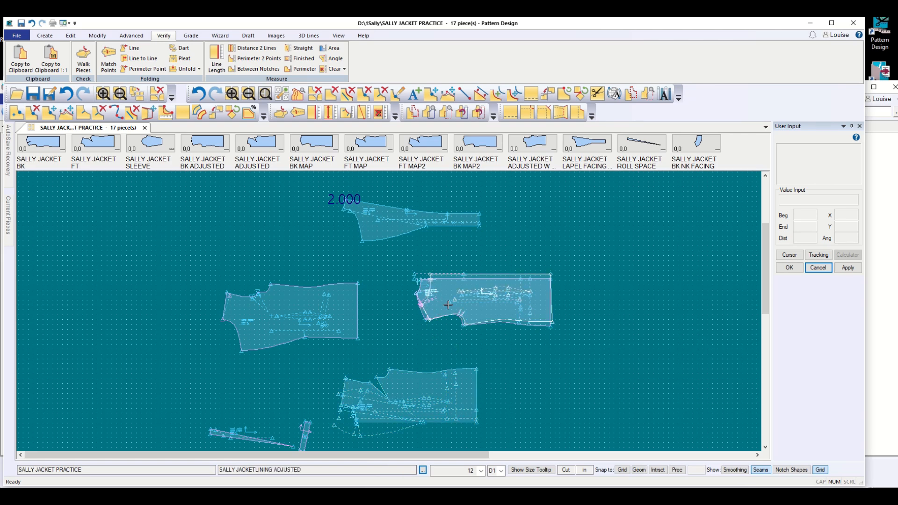
pyautogui.click(424, 296)
pyautogui.click(280, 322)
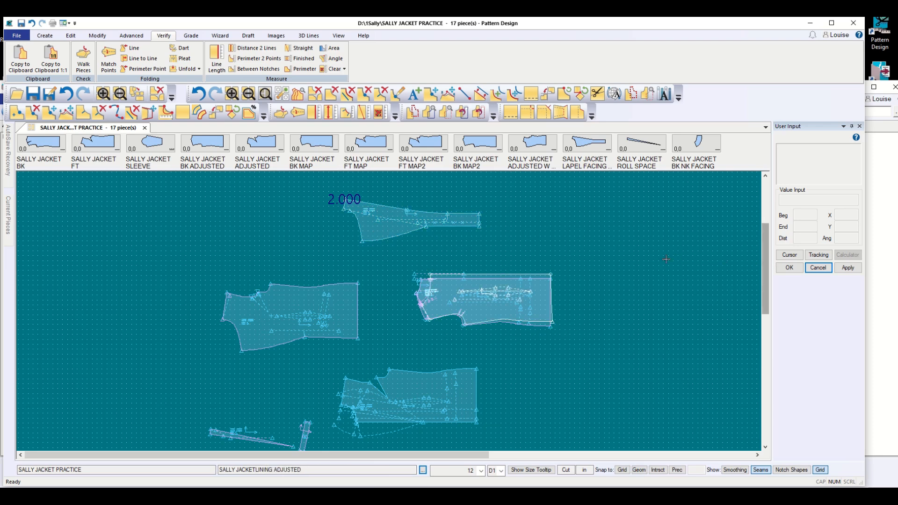
pyautogui.moveTo(378, 229); pyautogui.dragTo(425, 235)
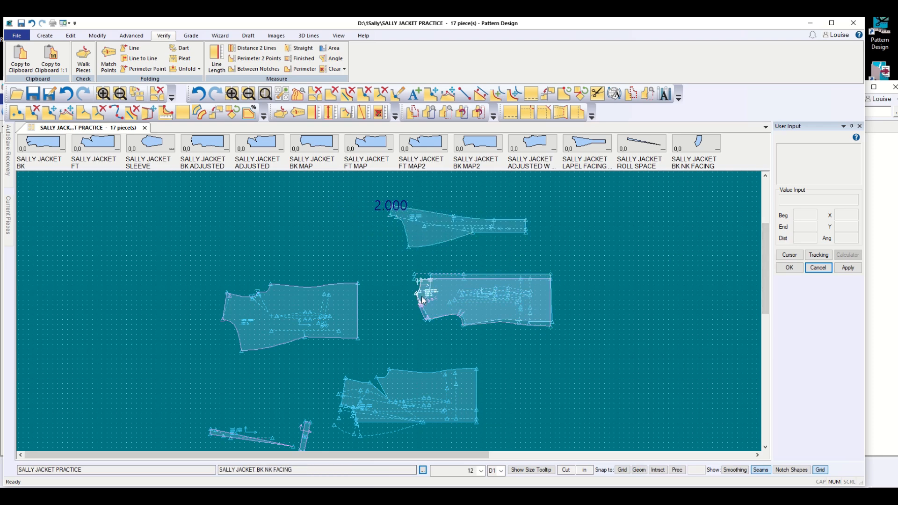
pyautogui.moveTo(423, 300); pyautogui.dragTo(373, 257)
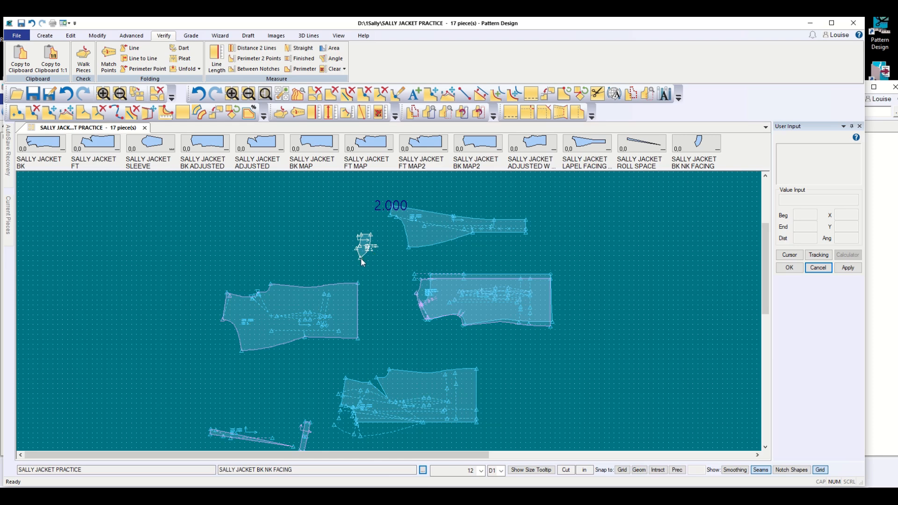
# Flip SALLY JACKET BK NK FACING about its straight edge and place it just beside the lapel facing's neckline
pyautogui.click(98, 35)
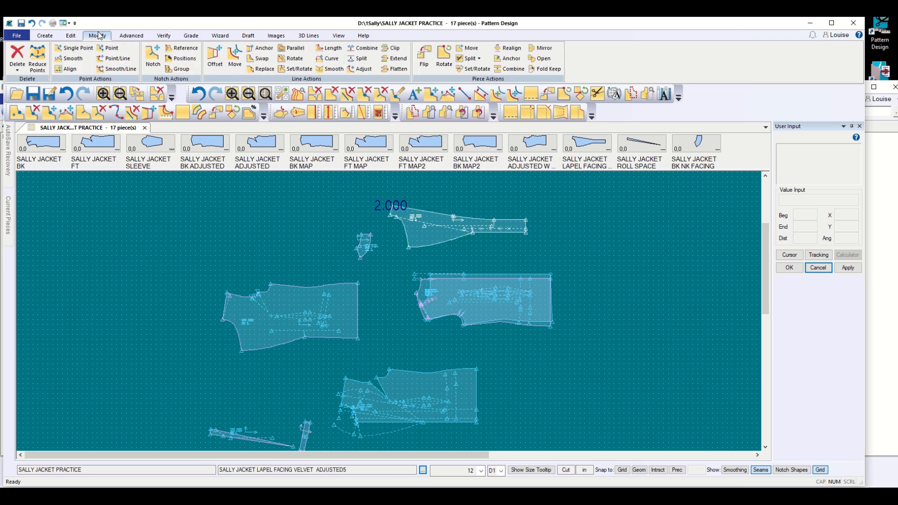
pyautogui.click(424, 56)
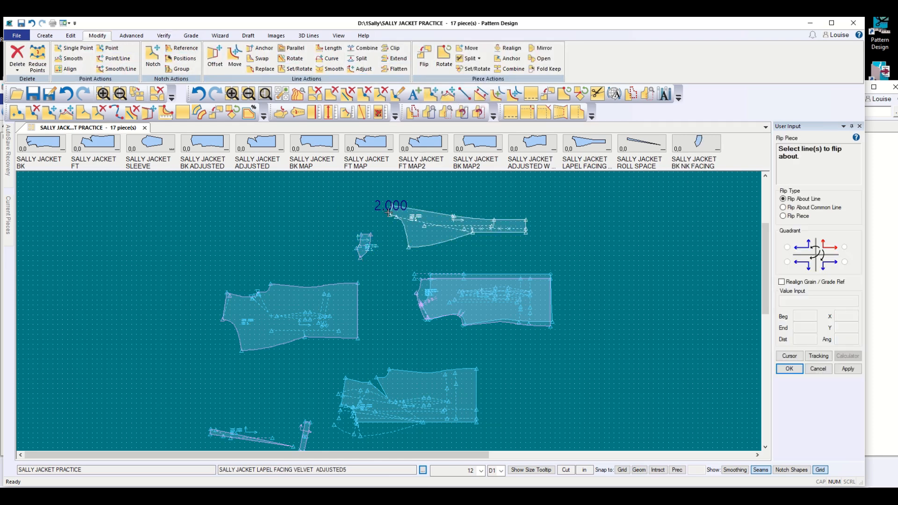
pyautogui.click(365, 243)
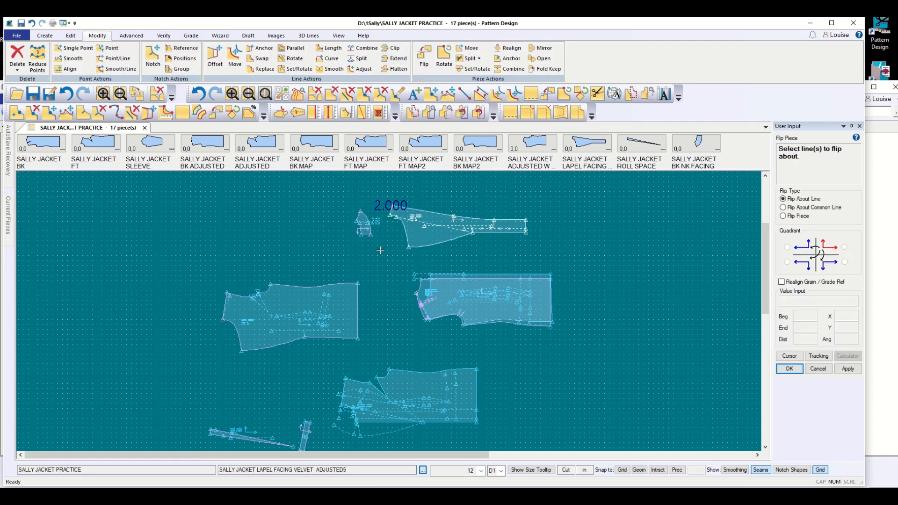
pyautogui.click(847, 369)
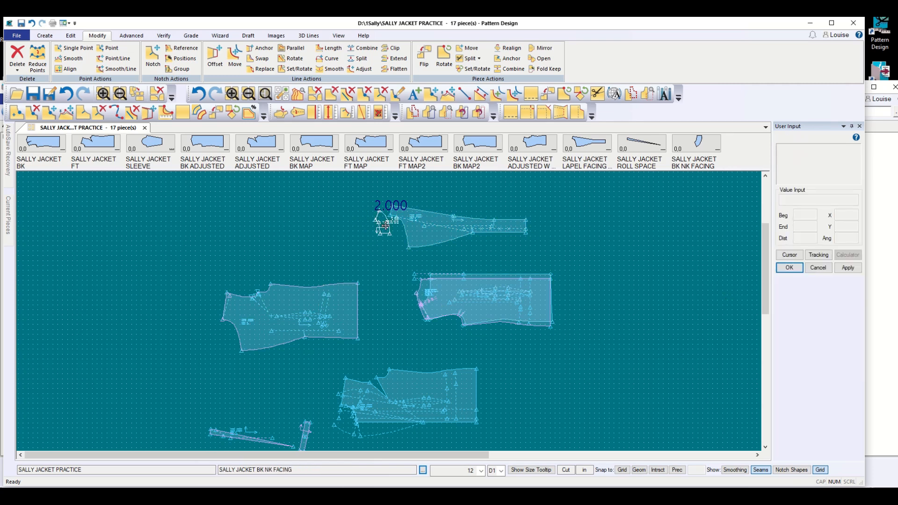
pyautogui.scroll(1, 397, 222)
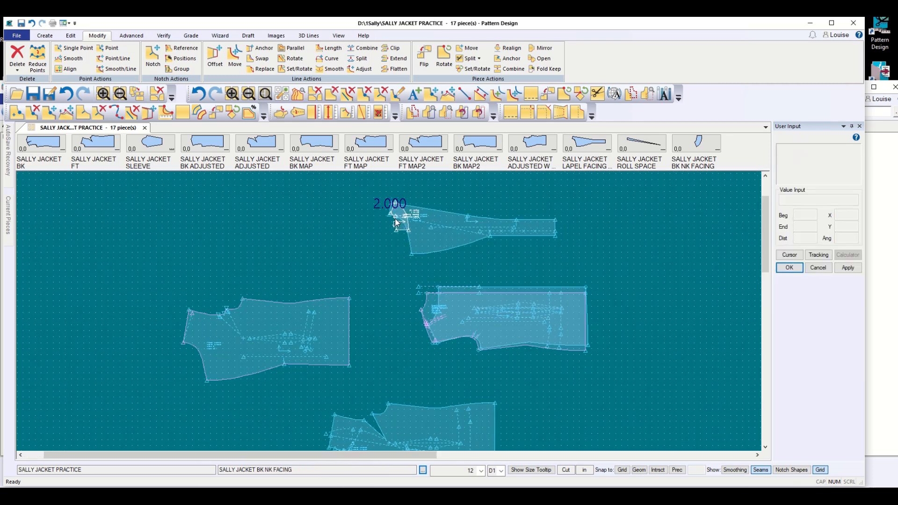
pyautogui.scroll(3, 397, 221)
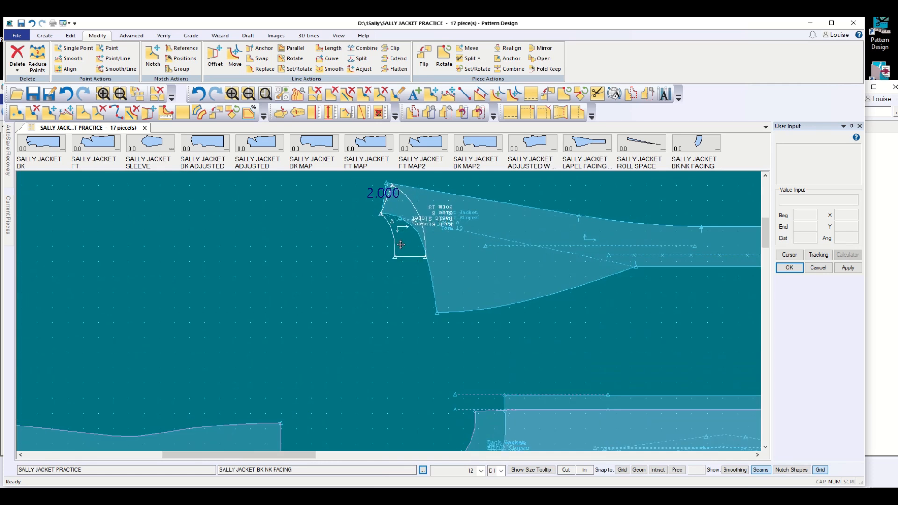
pyautogui.click(372, 303)
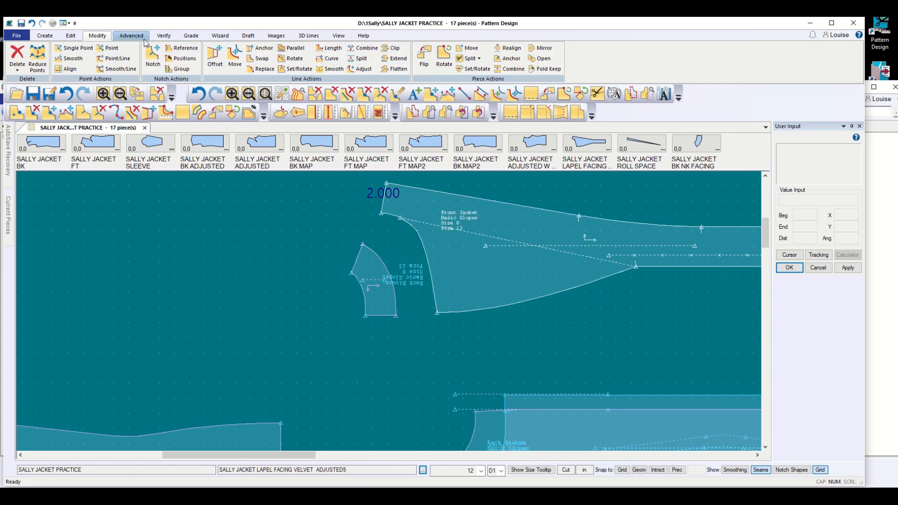
# Set and rotate the back neck facing onto the lapel facing, matching their shoulder lines at the neck point
pyautogui.click(164, 36)
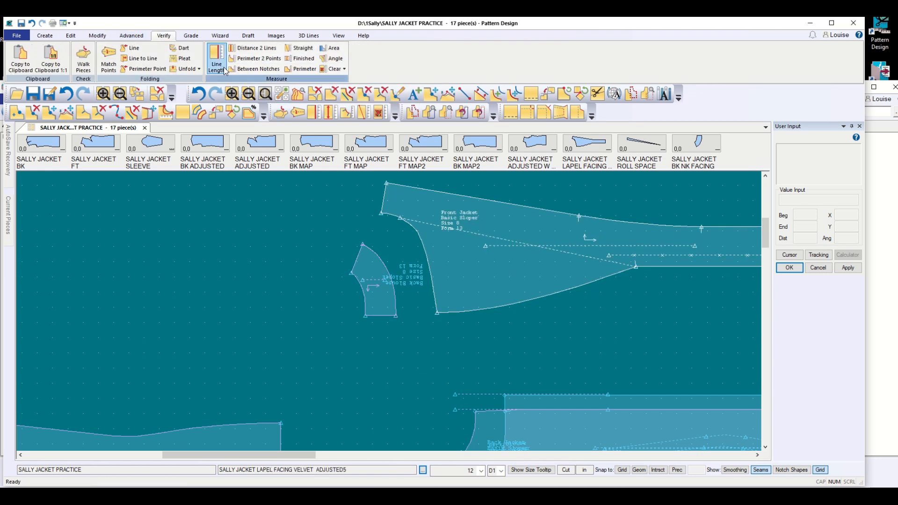
pyautogui.click(97, 36)
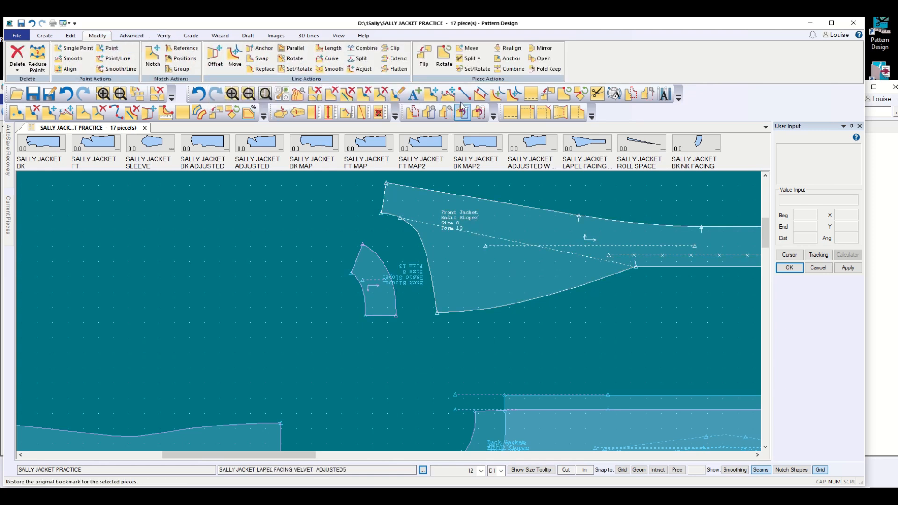
pyautogui.click(470, 68)
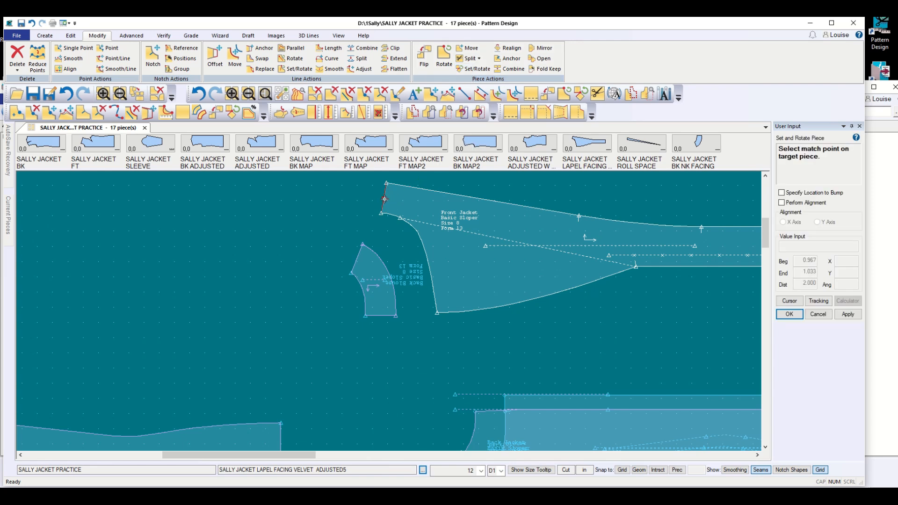
pyautogui.click(382, 213)
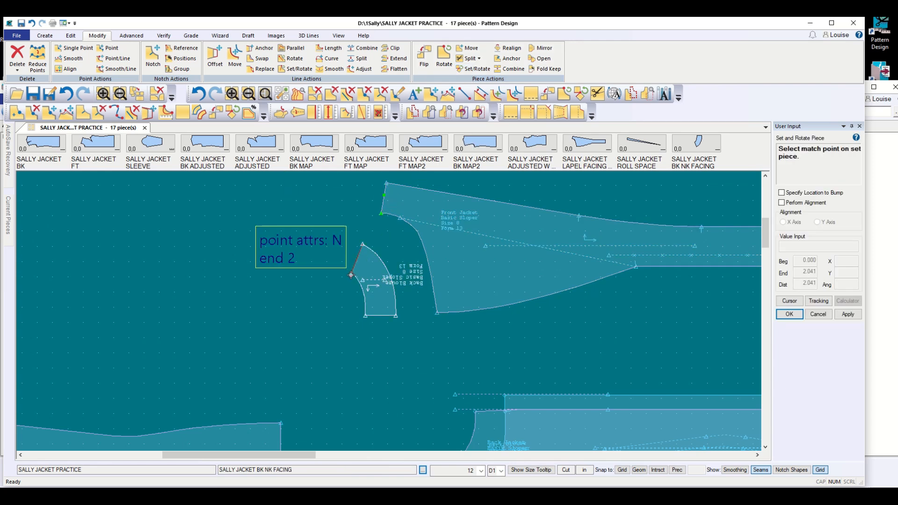
pyautogui.click(361, 262)
pyautogui.click(360, 260)
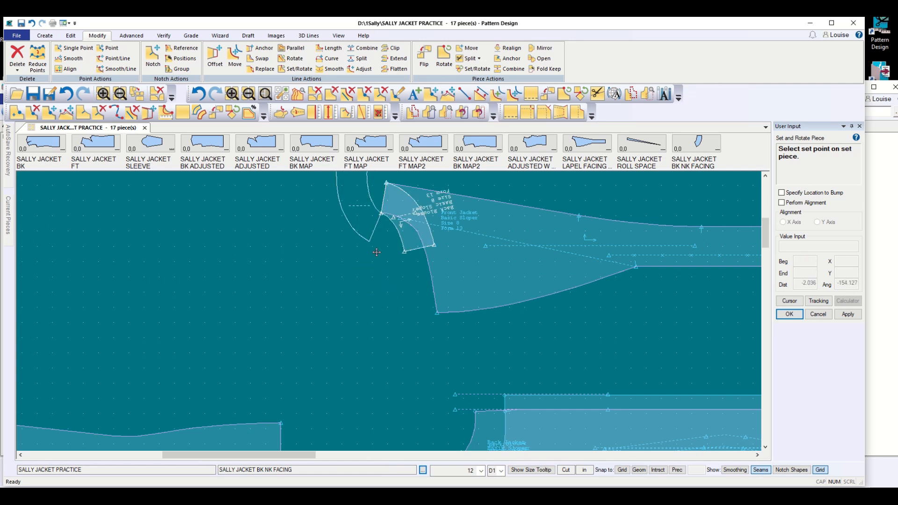
pyautogui.click(819, 317)
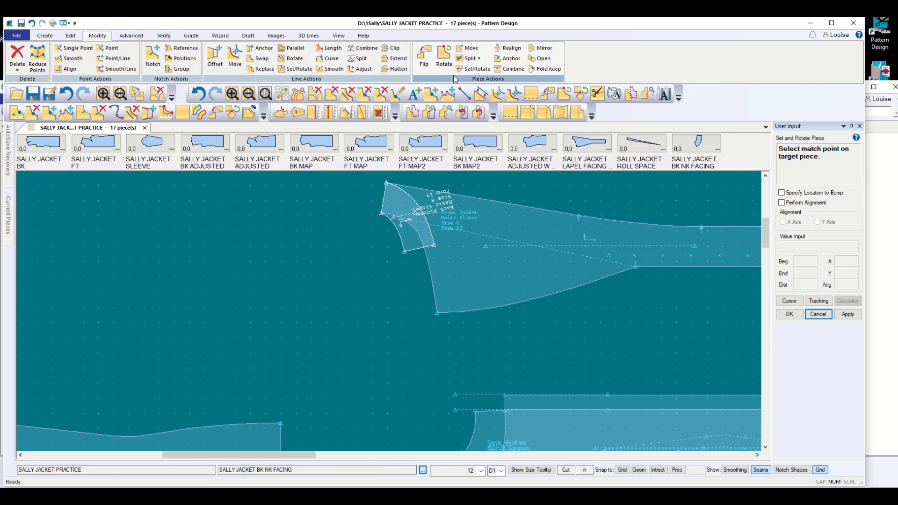
# Flip the back neck facing about the shared shoulder line so it extends outward from the lapel facing
pyautogui.click(424, 62)
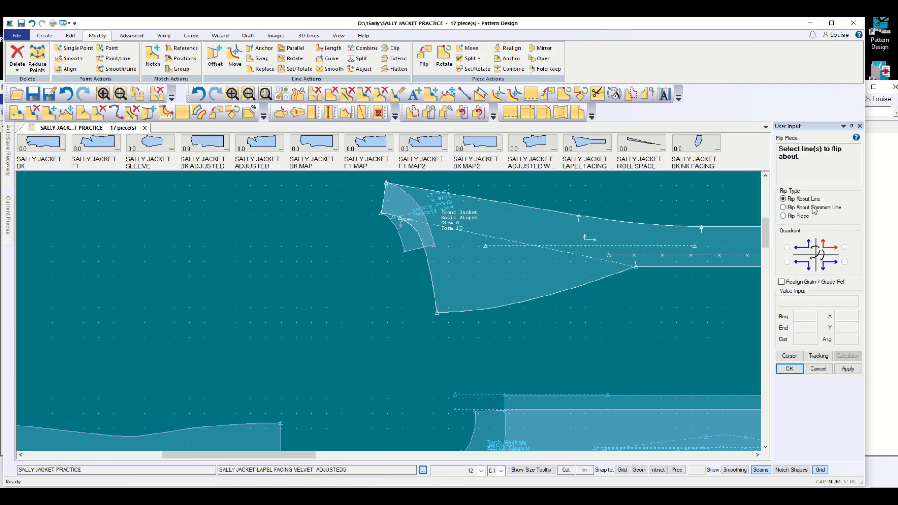
pyautogui.click(382, 206)
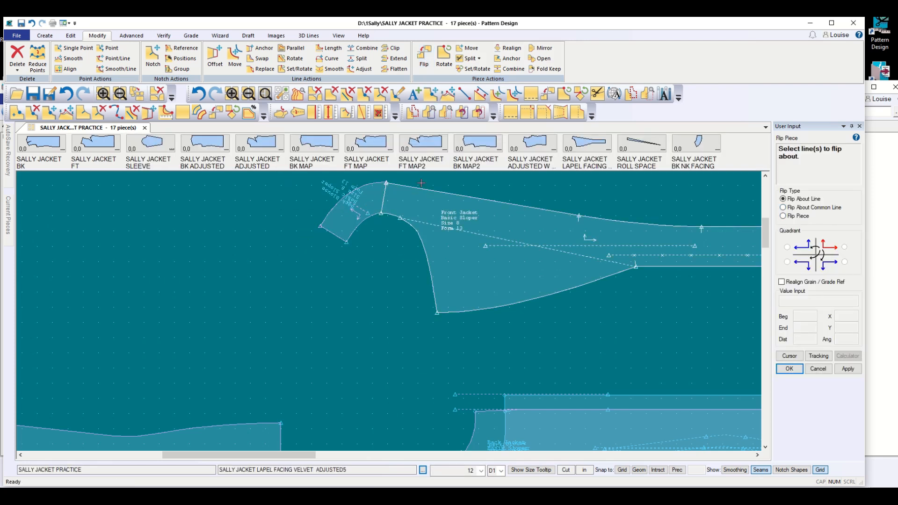
pyautogui.scroll(2, 449, 361)
pyautogui.scroll(-2, 443, 359)
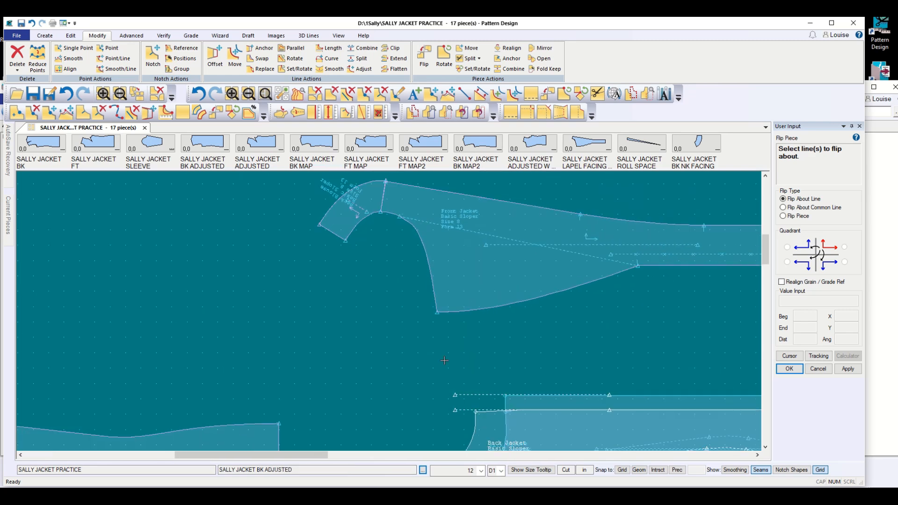
pyautogui.press('Escape')
# Hold SALLY JACKETLINING ADJUSTED against the joined facings, and set it down overlapping the jacket back, offset beyond its neckline
pyautogui.scroll(-4, 336, 380)
pyautogui.scroll(-1, 329, 381)
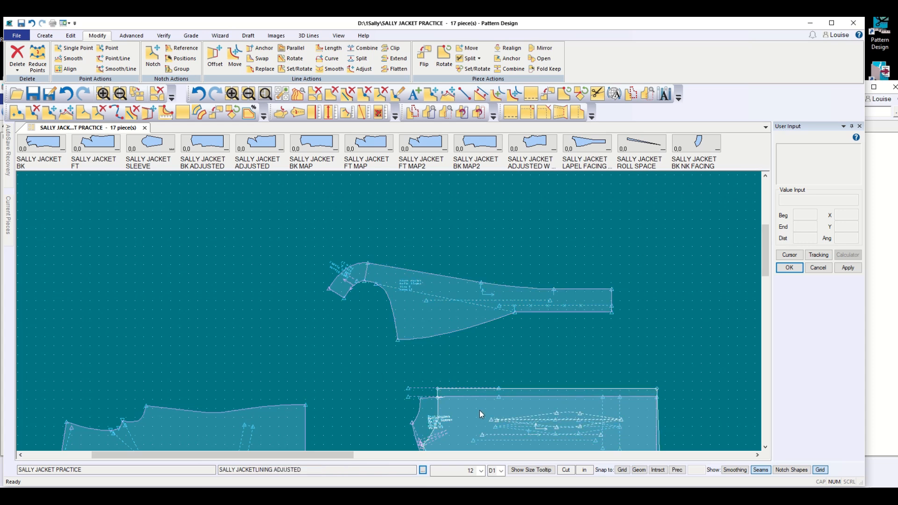
pyautogui.click(828, 270)
pyautogui.moveTo(558, 424); pyautogui.dragTo(540, 267)
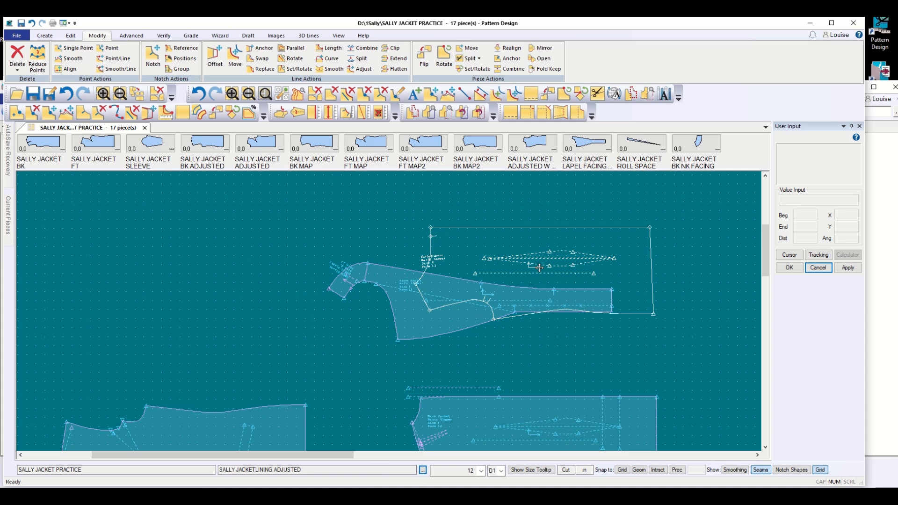
pyautogui.moveTo(540, 267); pyautogui.dragTo(467, 429)
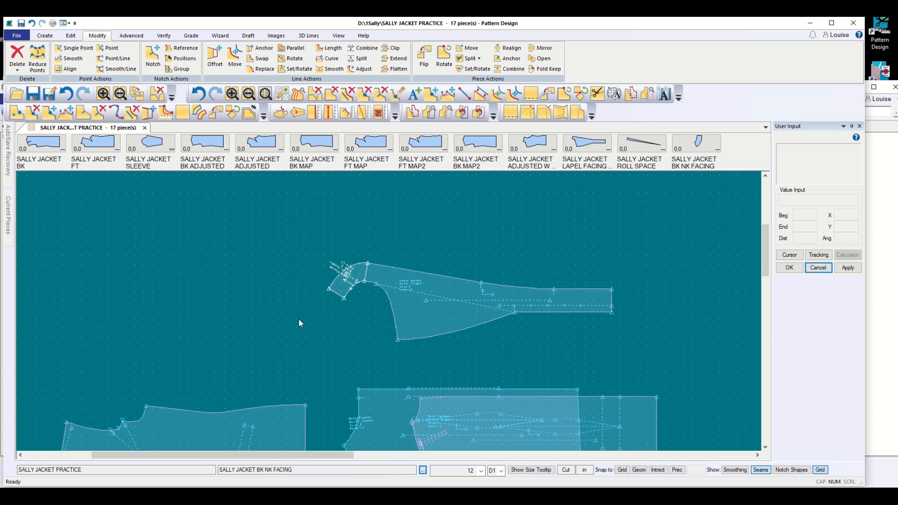
pyautogui.click(823, 269)
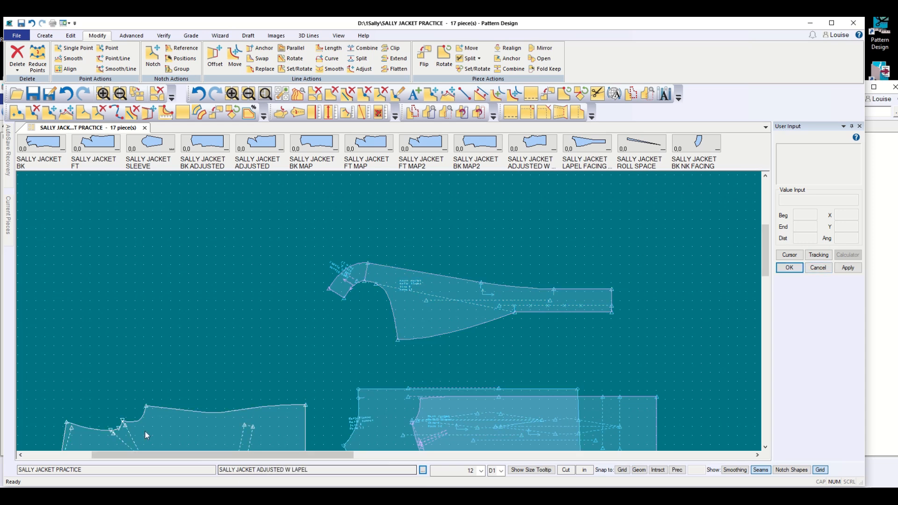
# Move SALLY JACKET ADJUSTED W LAPEL up beside the neck facing and lay the lapel facing over its front edge
pyautogui.click(167, 433)
pyautogui.click(198, 288)
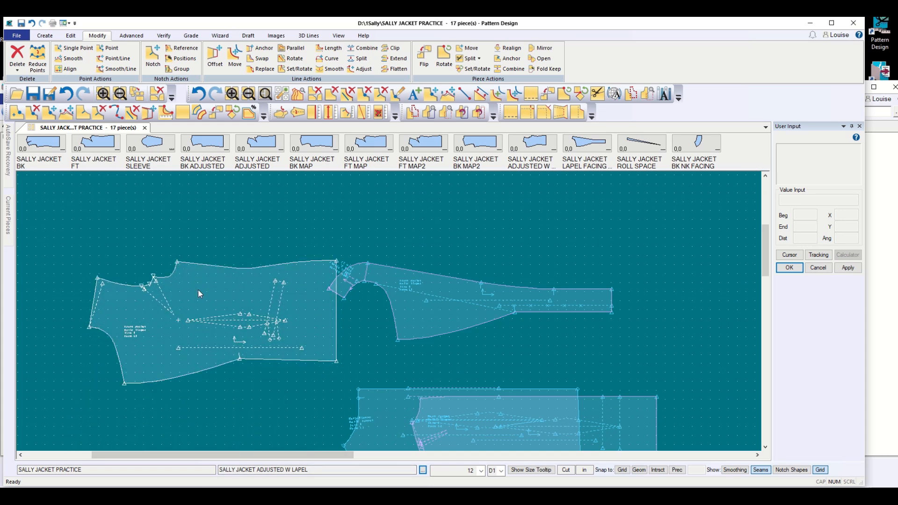
pyautogui.click(433, 328)
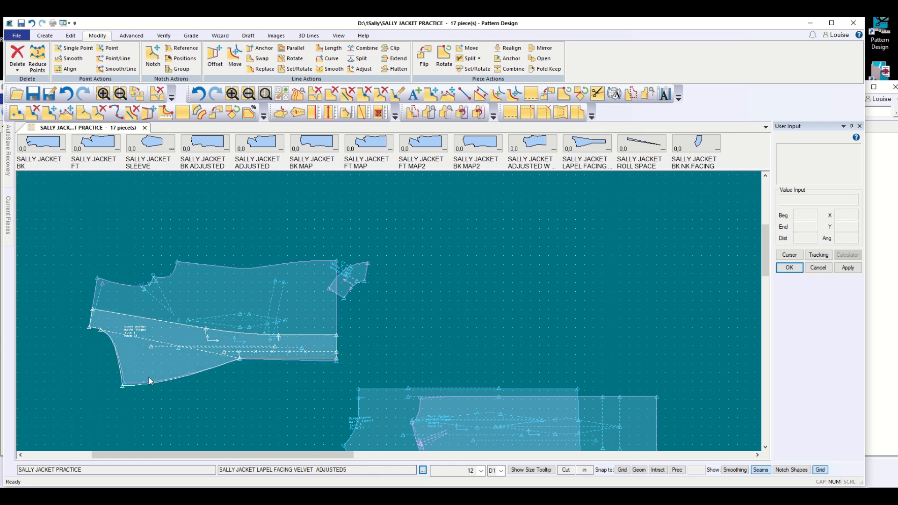
# Examine closely how the lapel facing's corner and adjoining curved edge line up with SALLY JACKET ADJUSTED W LAPEL
pyautogui.scroll(3, 85, 355)
pyautogui.scroll(4, 85, 352)
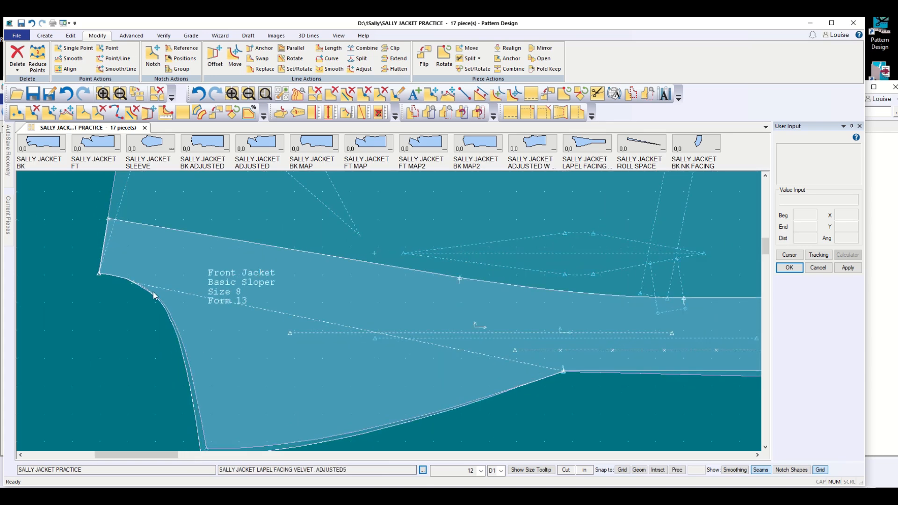
pyautogui.scroll(4, 106, 279)
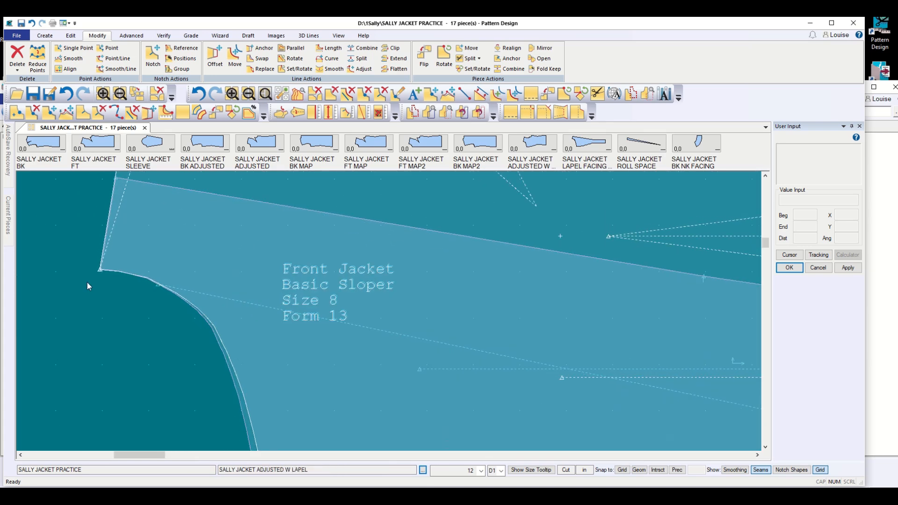
pyautogui.scroll(4, 98, 281)
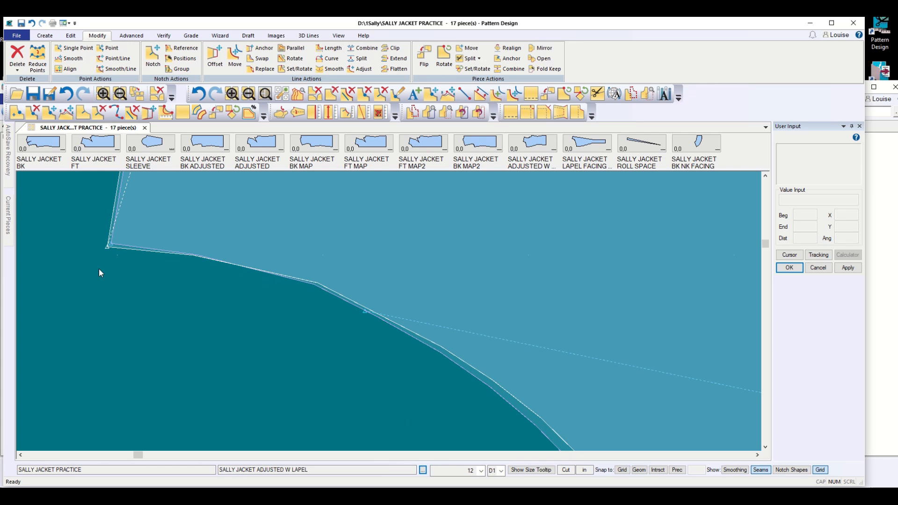
pyautogui.scroll(2, 100, 265)
pyautogui.scroll(2, 163, 208)
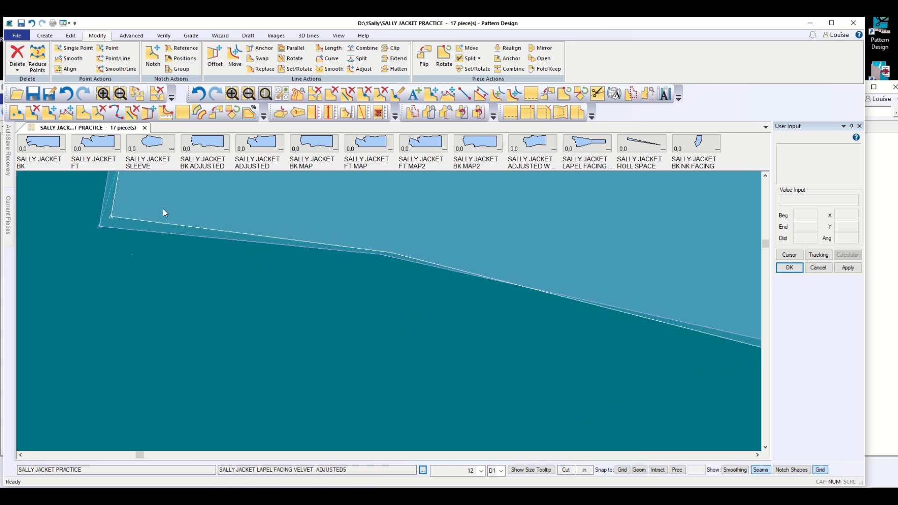
pyautogui.scroll(2, 140, 209)
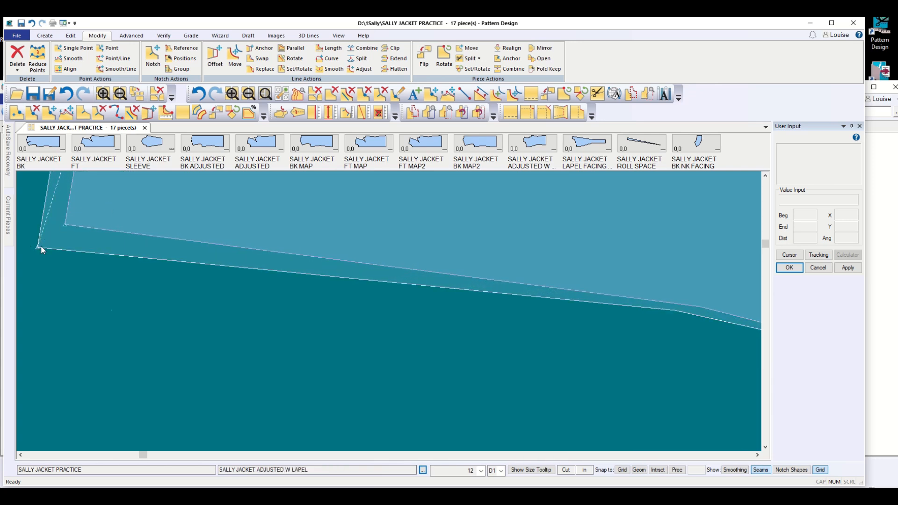
pyautogui.scroll(1, 33, 245)
pyautogui.scroll(1, 27, 241)
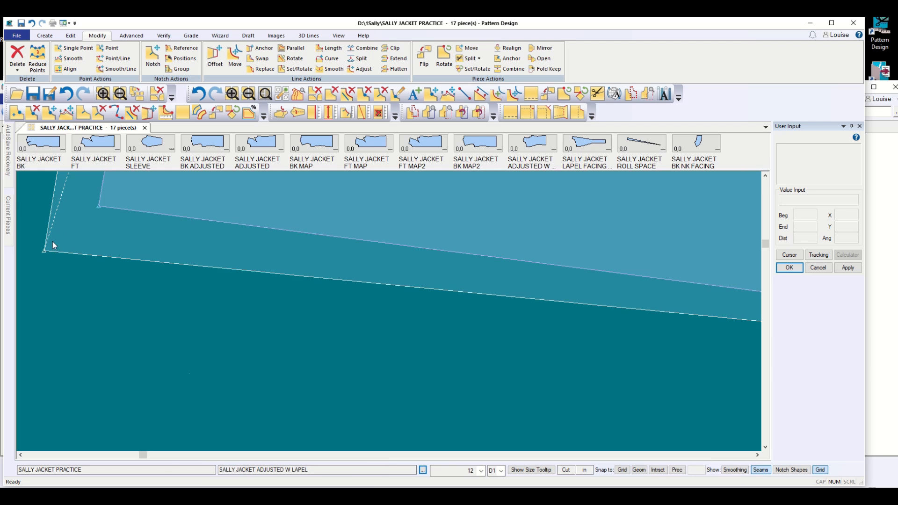
# Align SALLY JACKET ADJUSTED W LAPEL with the lapel facing at their shared shoulder-neck corner and check how their edges match
pyautogui.moveTo(46, 255); pyautogui.dragTo(100, 207)
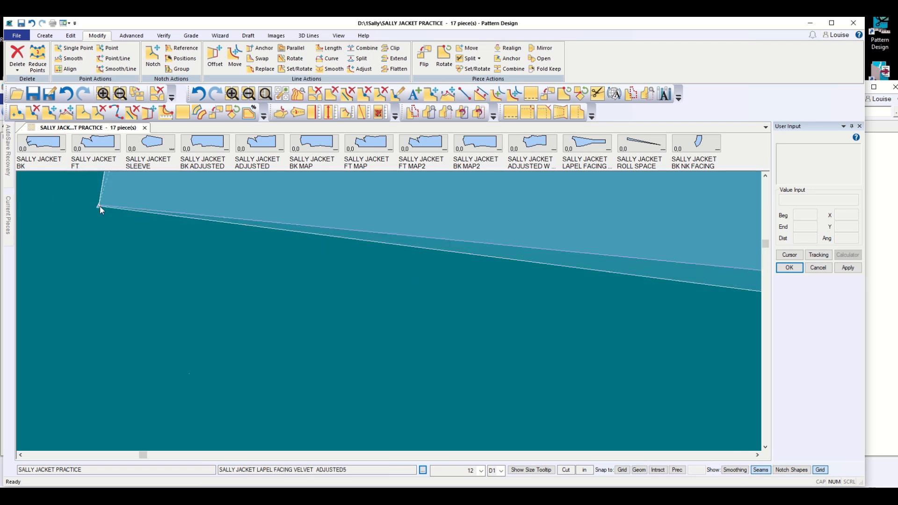
pyautogui.click(137, 203)
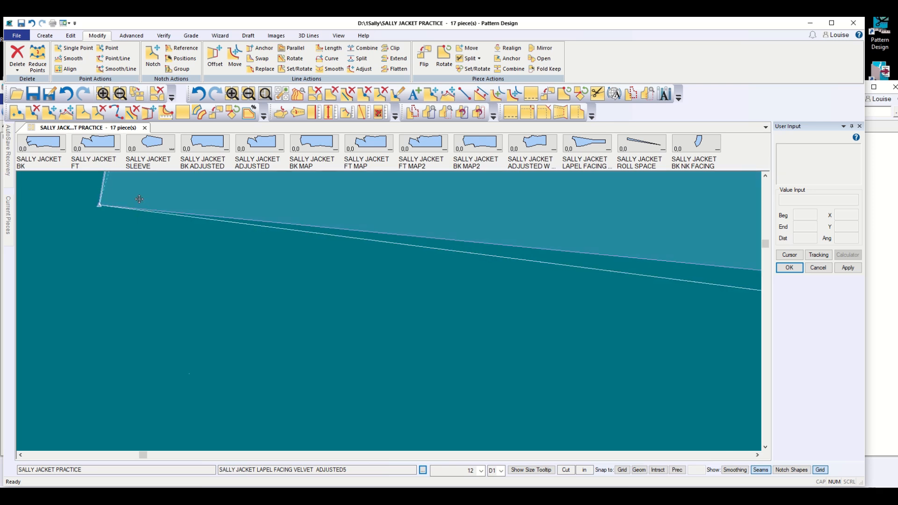
pyautogui.click(139, 200)
pyautogui.scroll(-5, 121, 295)
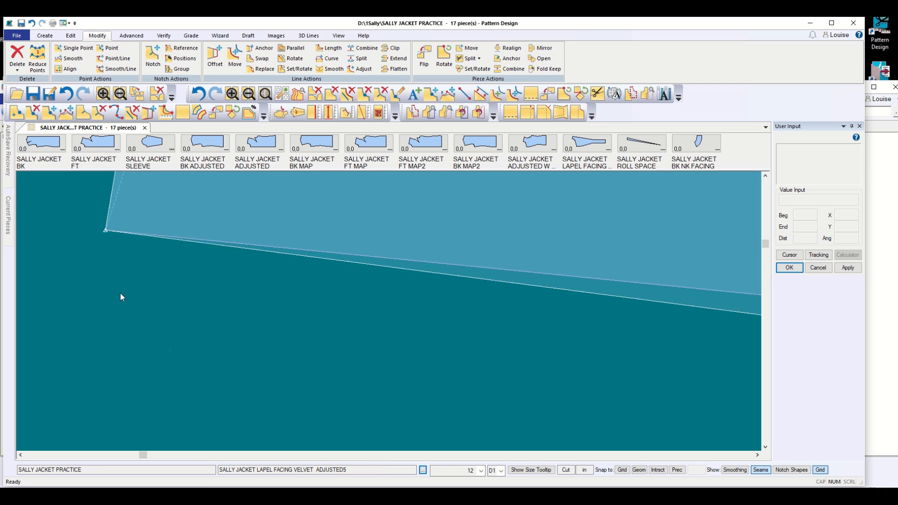
pyautogui.scroll(-4, 100, 305)
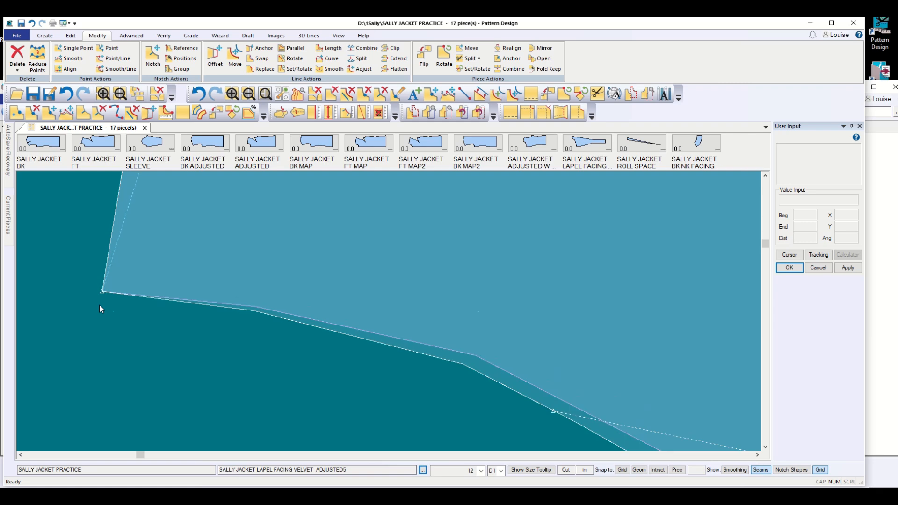
pyautogui.scroll(-5, 95, 304)
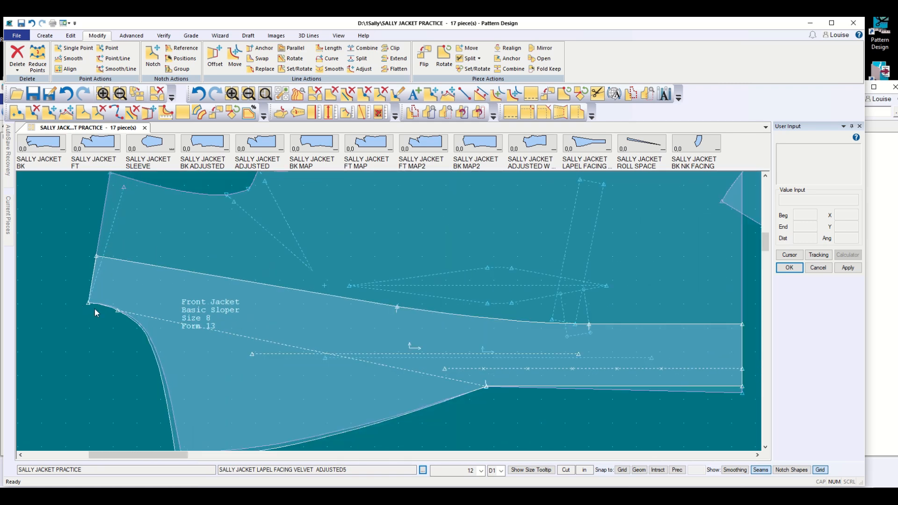
pyautogui.scroll(-1, 494, 350)
pyautogui.scroll(3, 485, 392)
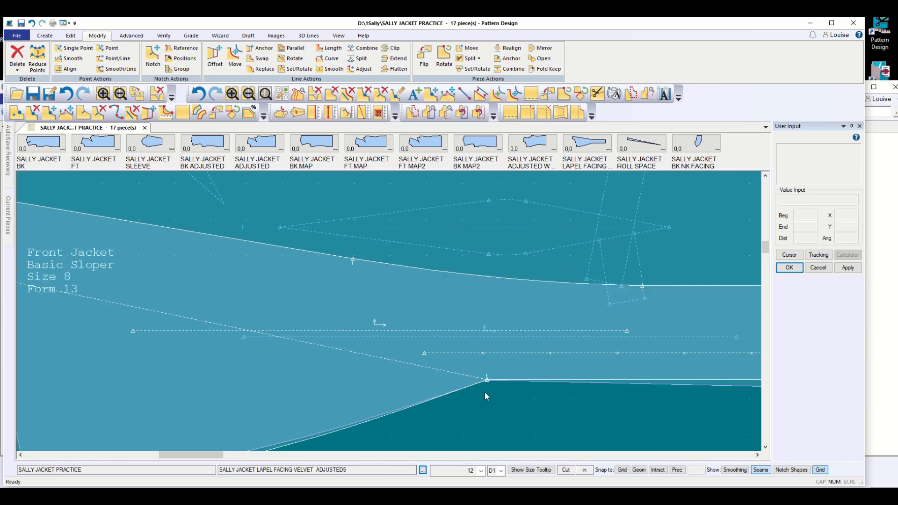
pyautogui.scroll(-2, 485, 392)
pyautogui.scroll(-2, 484, 393)
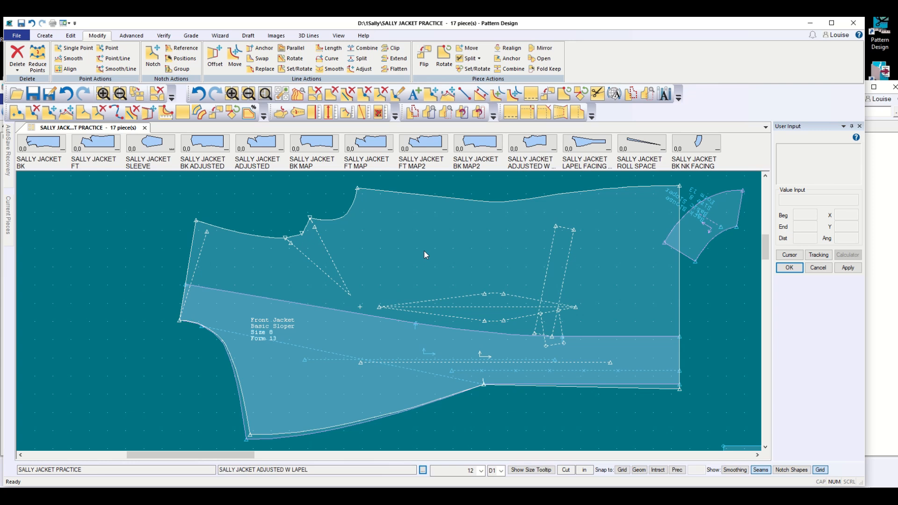
# Copy the three inner edge lines of the lapel facing onto SALLY JACKET ADJUSTED W LAPEL
pyautogui.click(45, 36)
pyautogui.click(184, 59)
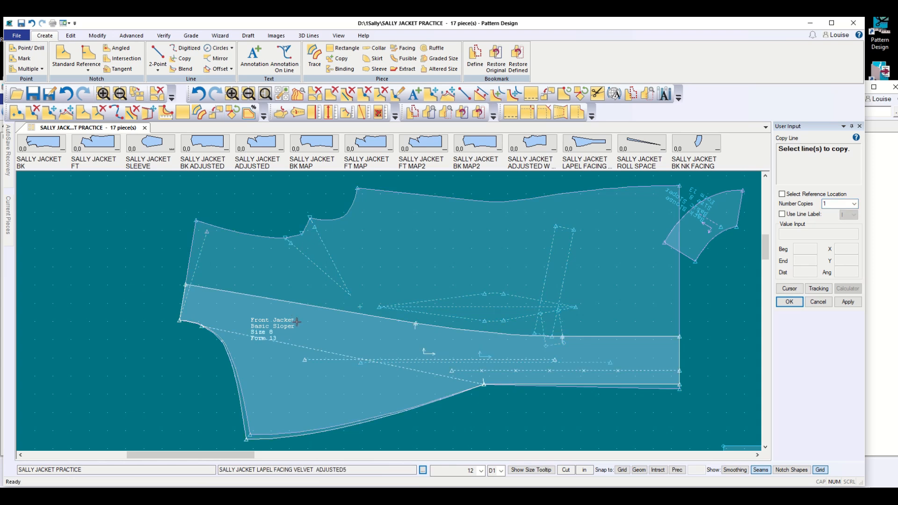
pyautogui.click(318, 308)
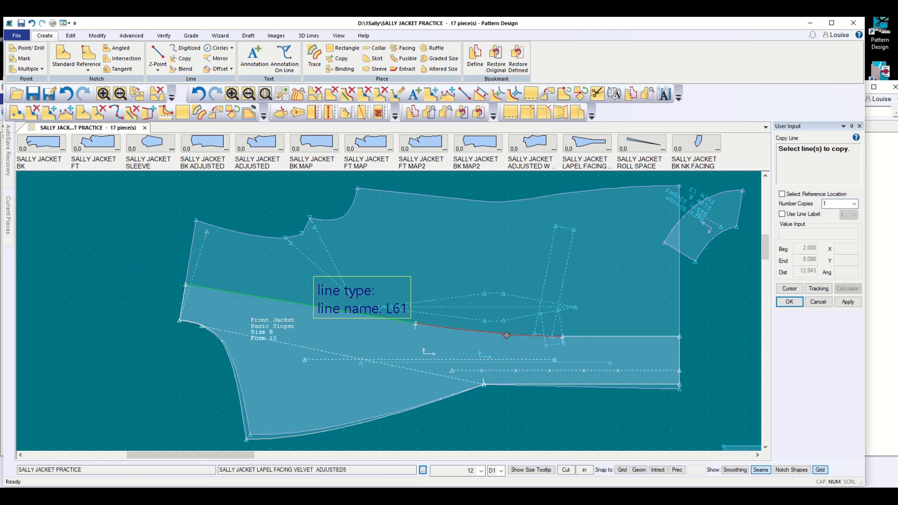
pyautogui.click(569, 334)
pyautogui.click(591, 337)
pyautogui.rightClick(591, 337)
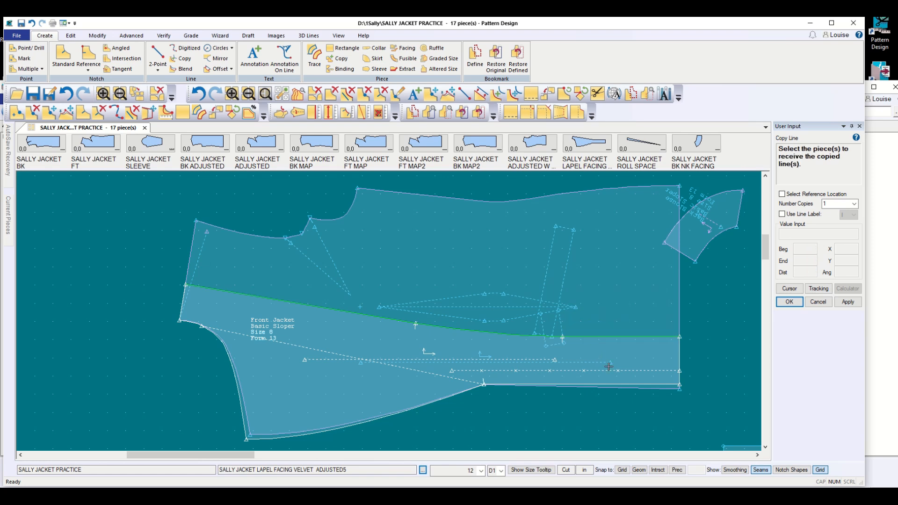
pyautogui.click(789, 302)
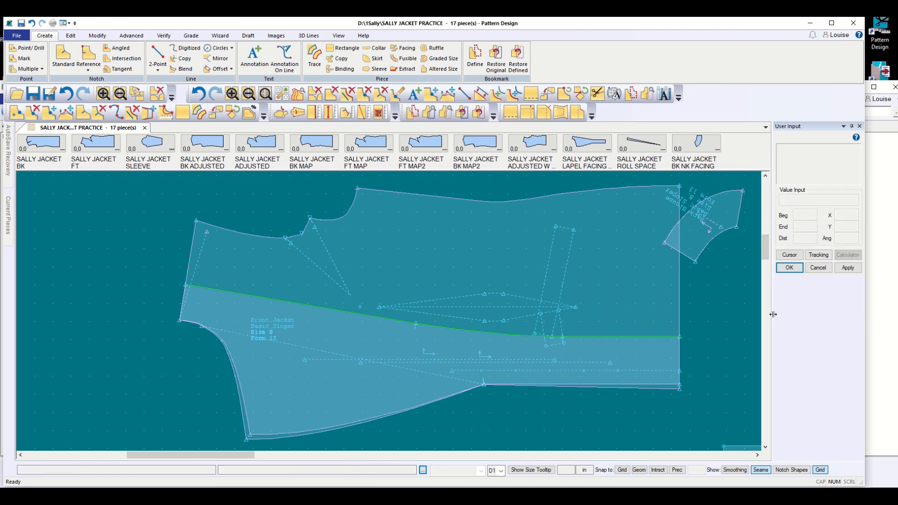
pyautogui.click(504, 313)
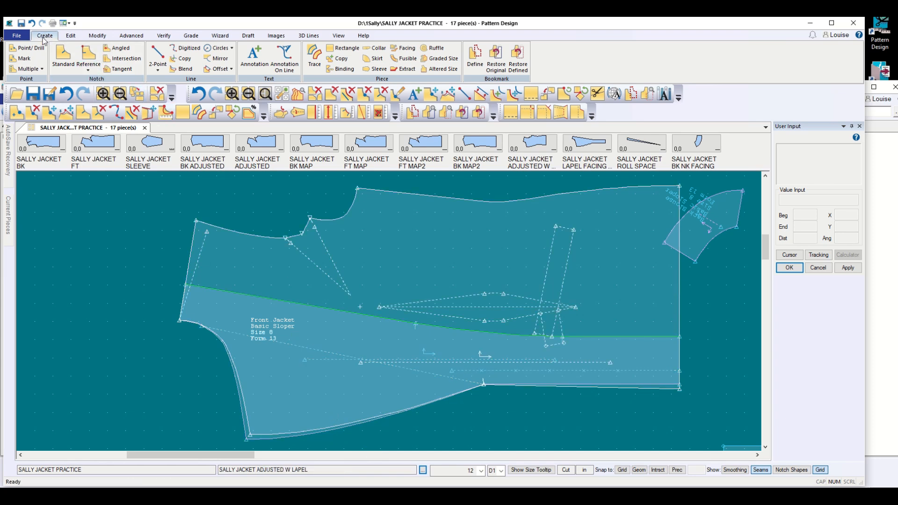
pyautogui.click(182, 58)
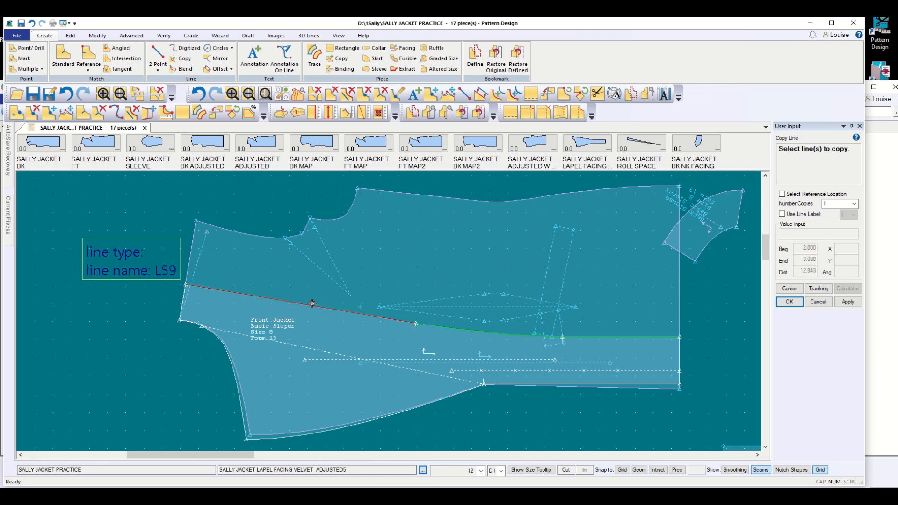
pyautogui.rightClick(607, 352)
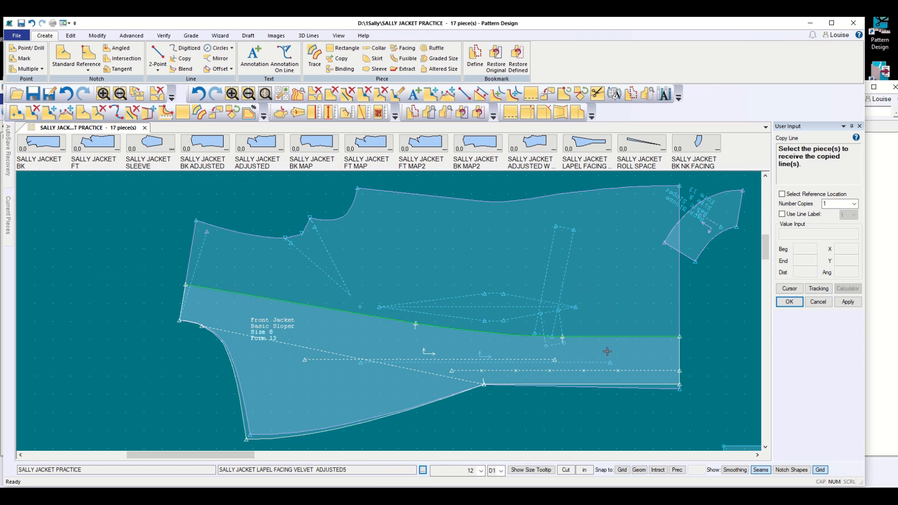
pyautogui.click(423, 227)
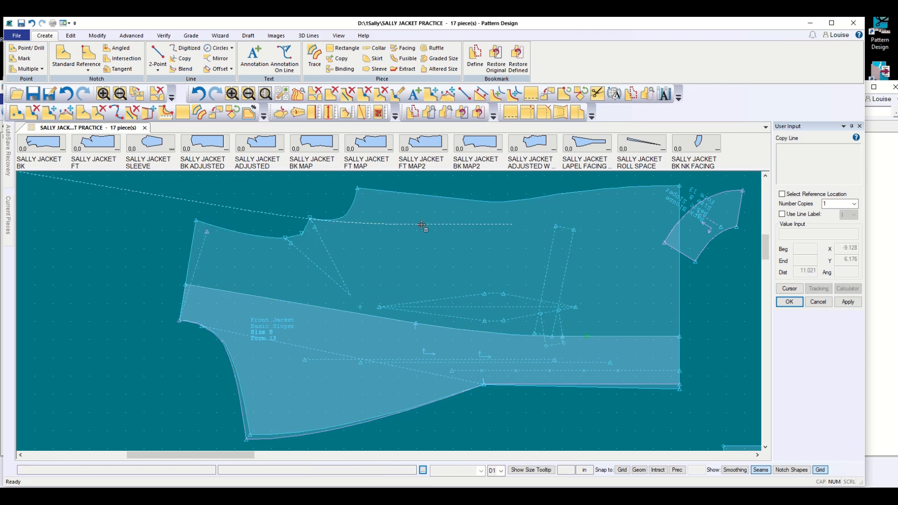
pyautogui.click(826, 304)
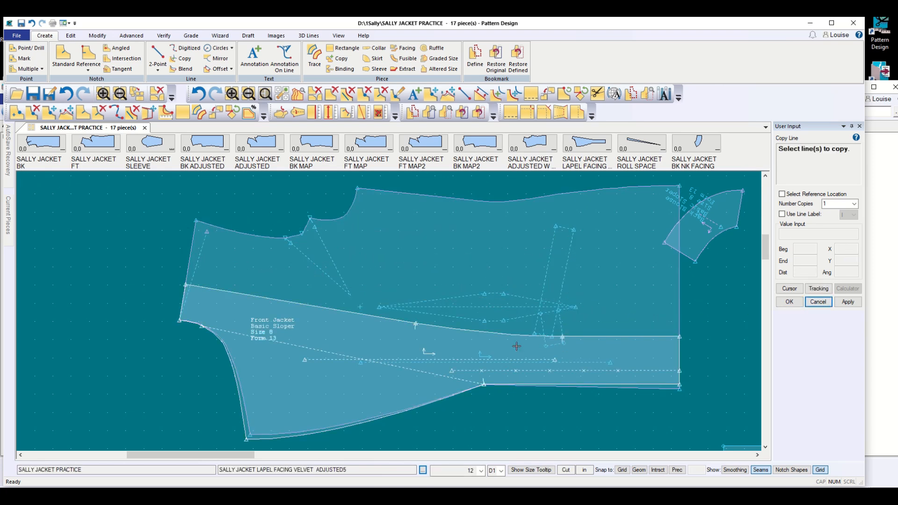
pyautogui.click(827, 304)
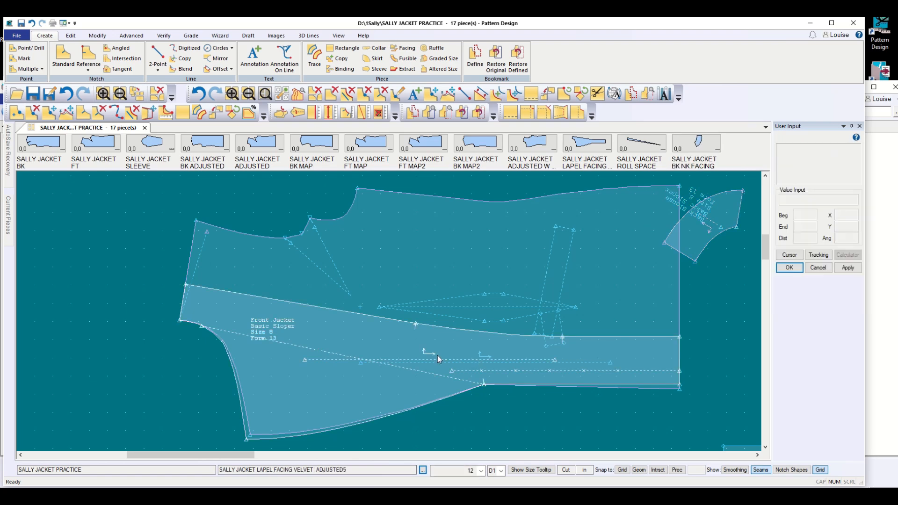
# Move the lapel facing off SALLY JACKET ADJUSTED W LAPEL, and shift the front piece clear of the back neck facing
pyautogui.moveTo(437, 356); pyautogui.dragTo(74, 166)
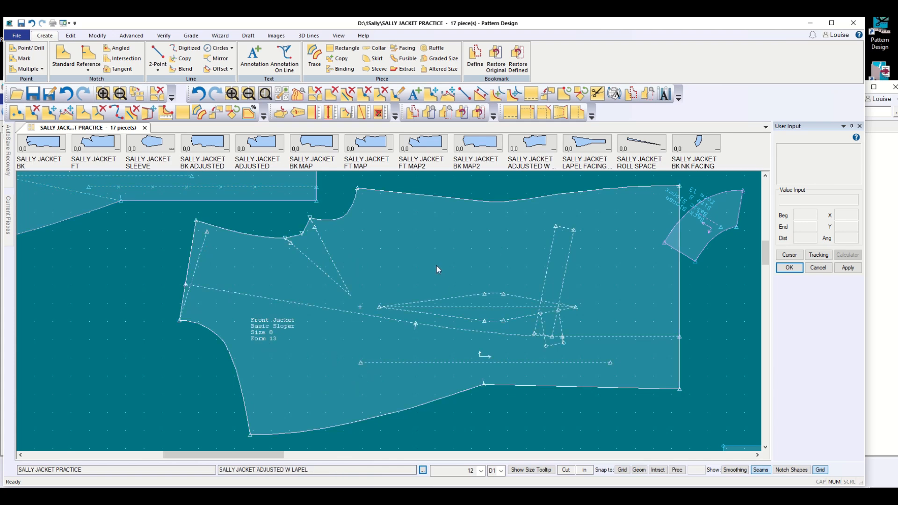
pyautogui.moveTo(436, 266); pyautogui.dragTo(413, 300)
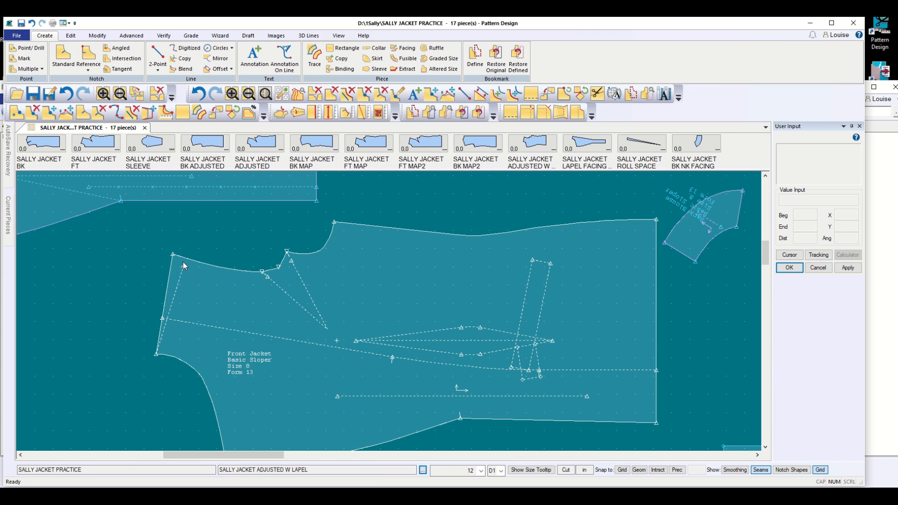
# Draw a vertical two-point line about 0.435 in long from the dashed shoulder line's outer end to the front's armhole curve
pyautogui.click(157, 59)
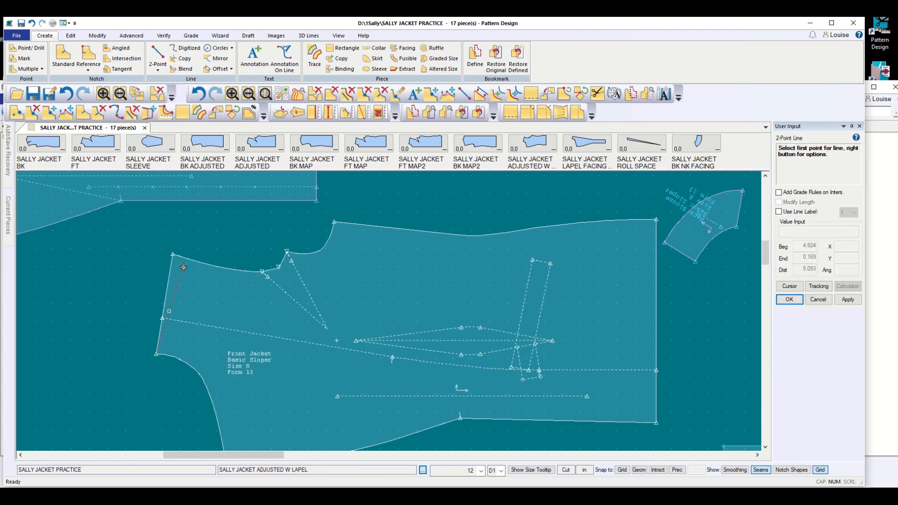
pyautogui.click(183, 266)
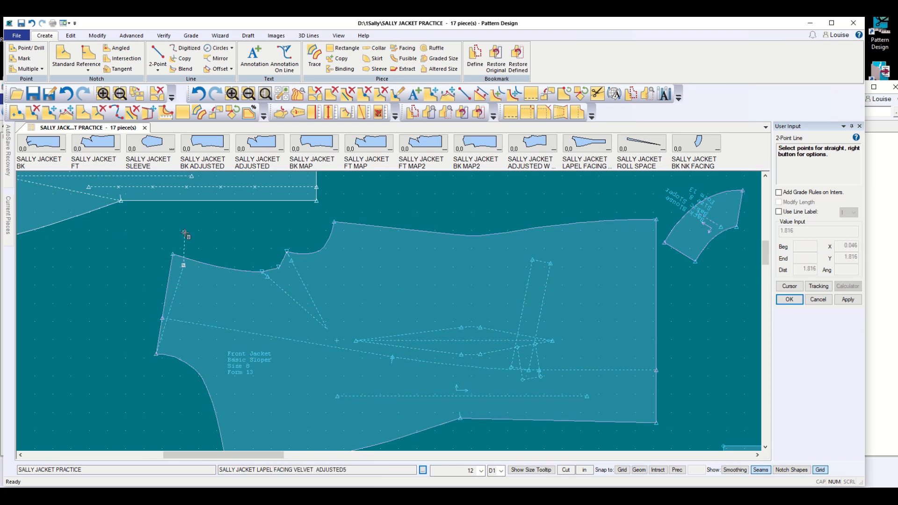
pyautogui.rightClick(184, 237)
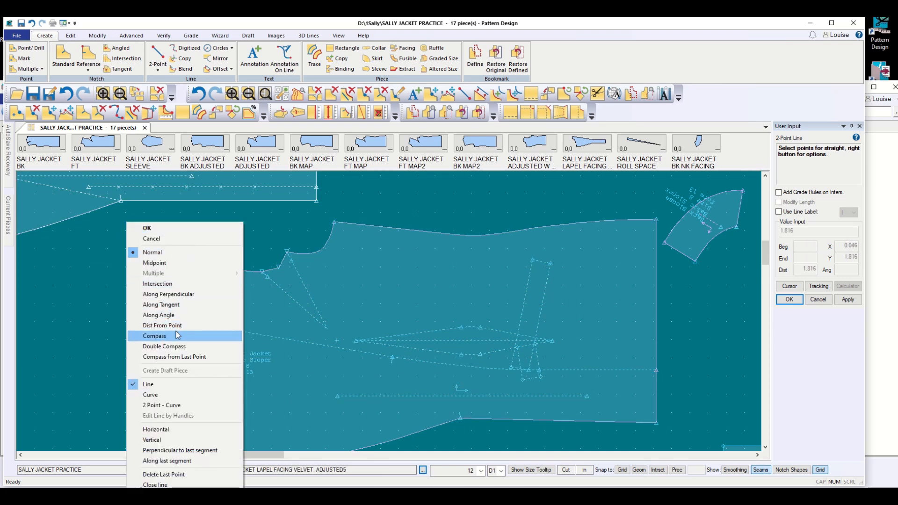
pyautogui.click(171, 441)
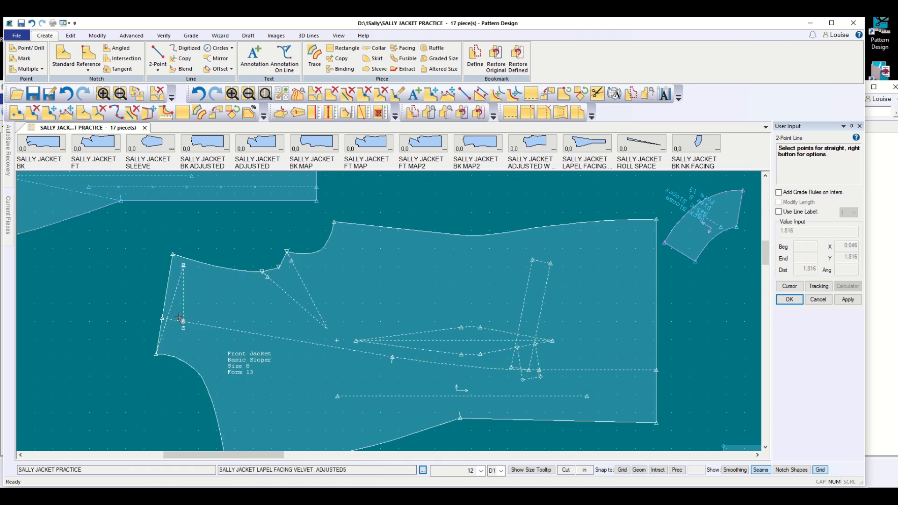
pyautogui.scroll(1, 183, 268)
pyautogui.scroll(4, 183, 268)
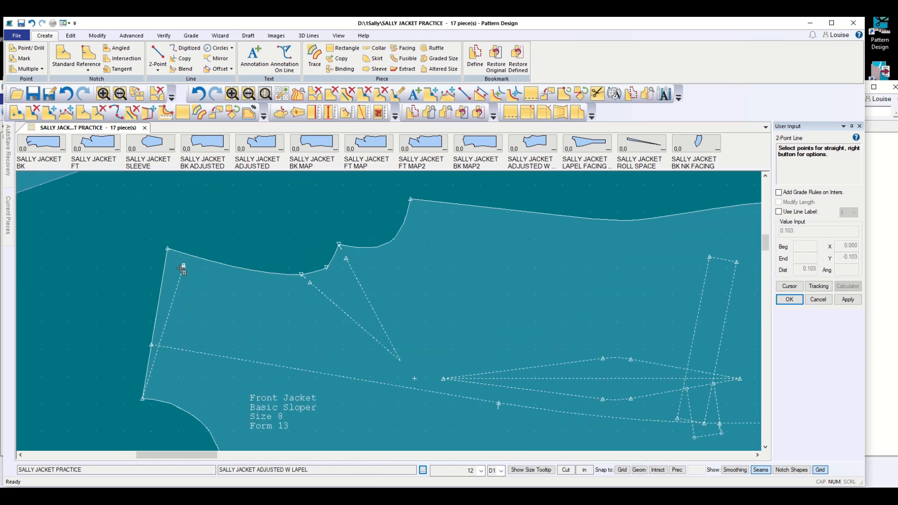
pyautogui.scroll(1, 183, 268)
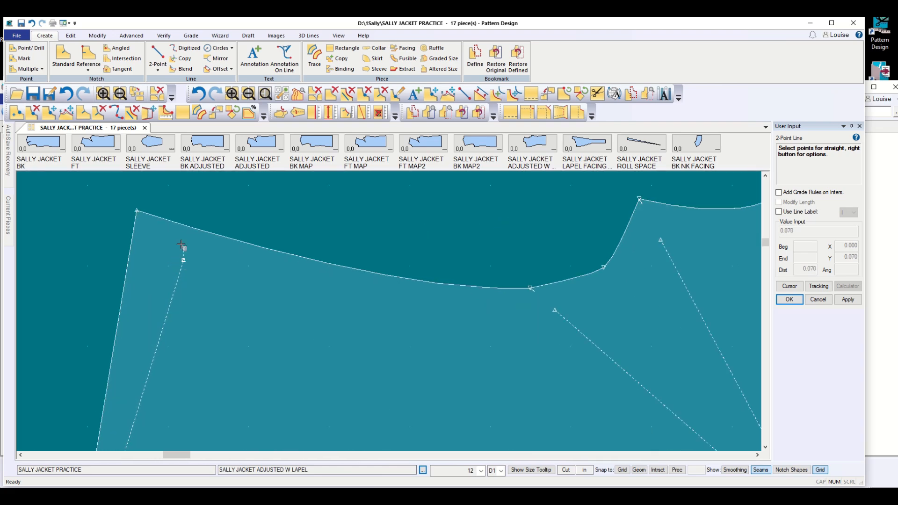
pyautogui.click(182, 225)
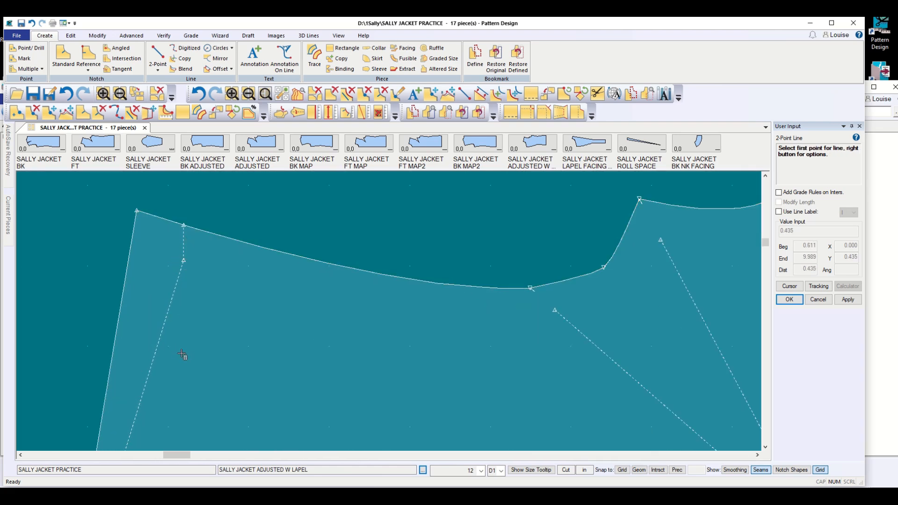
# Draw a straight line about 5.51 in long from the front's shoulder-neck point to the short vertical line's end on the armhole
pyautogui.scroll(-3, 185, 359)
pyautogui.scroll(-3, 185, 360)
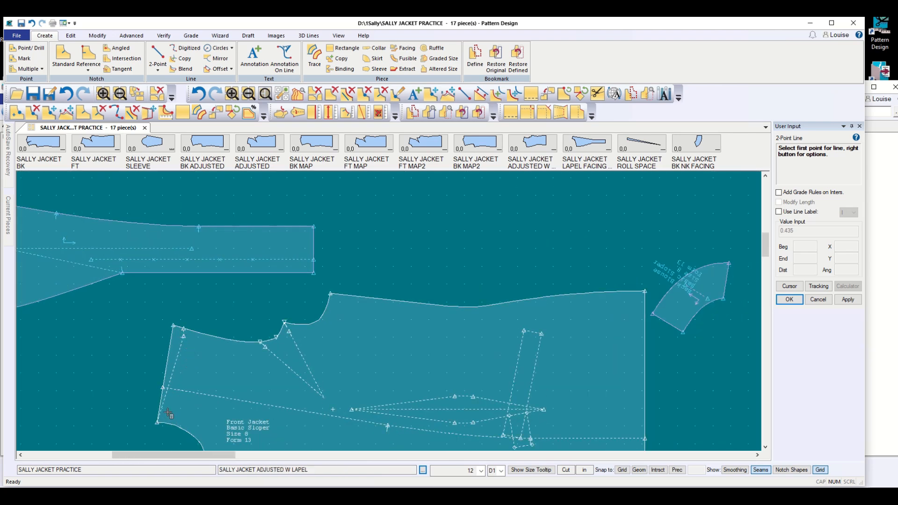
pyautogui.click(157, 427)
pyautogui.click(183, 329)
pyautogui.scroll(-2, 206, 377)
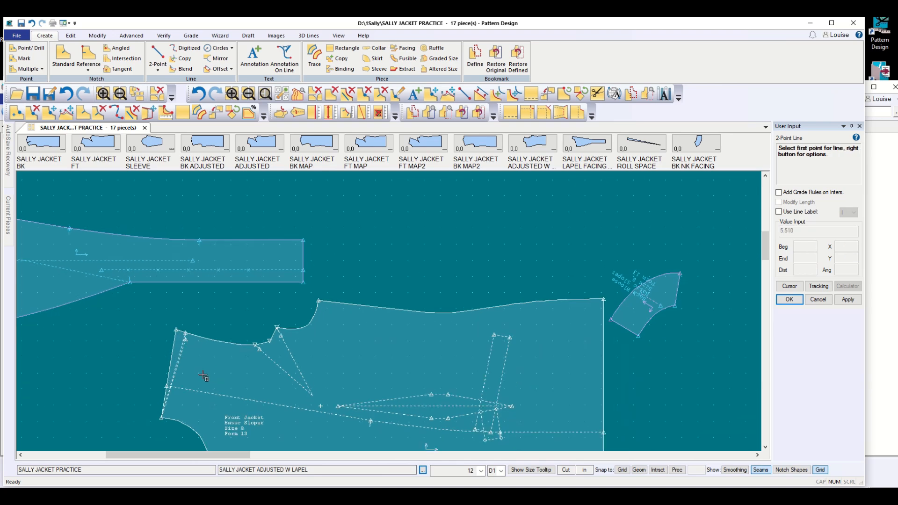
pyautogui.scroll(4, 203, 376)
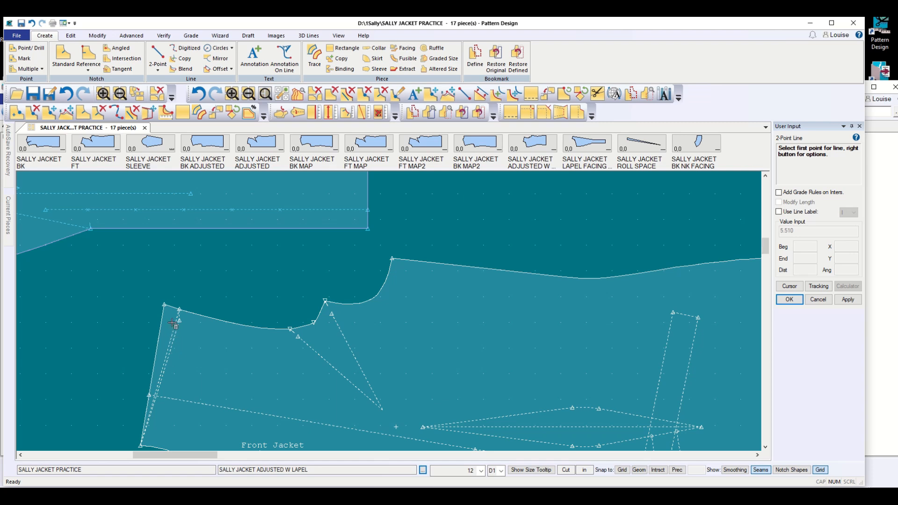
pyautogui.scroll(-2, 195, 389)
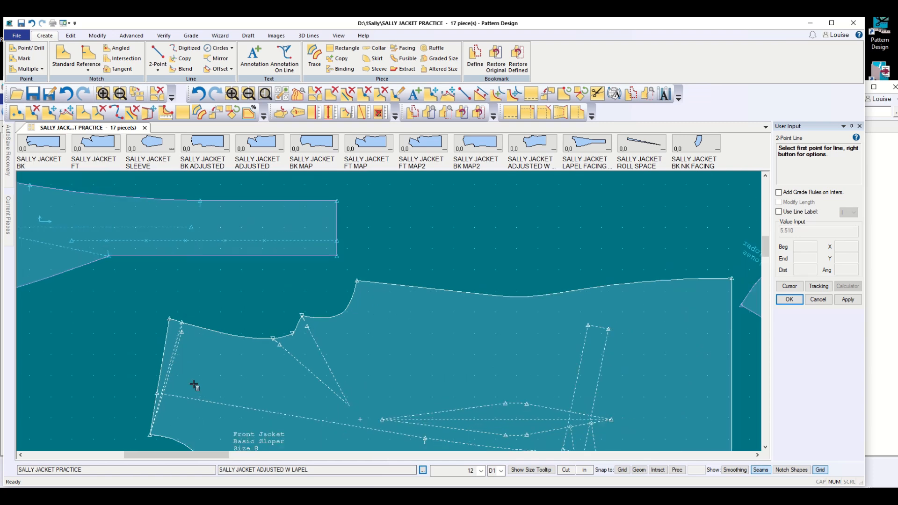
# Start a normal Trace on SALLY JACKET ADJUSTED W LAPEL with the newly drawn straight shoulder line as the first perimeter line
pyautogui.scroll(-1, 194, 382)
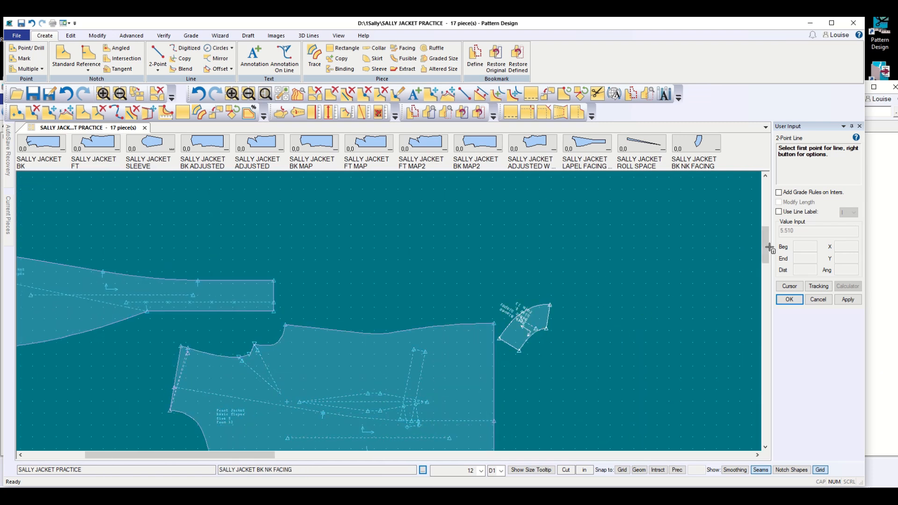
pyautogui.moveTo(766, 248); pyautogui.dragTo(766, 256)
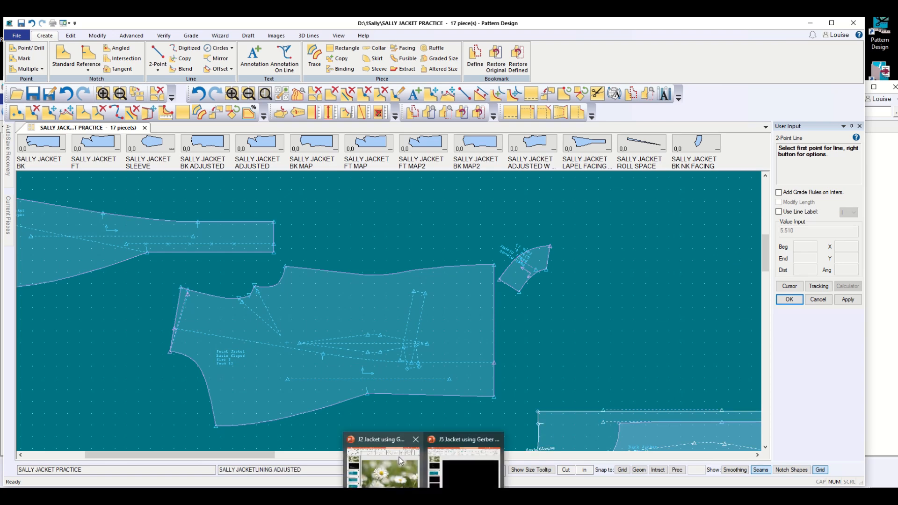
pyautogui.scroll(1, 157, 377)
pyautogui.scroll(1, 158, 377)
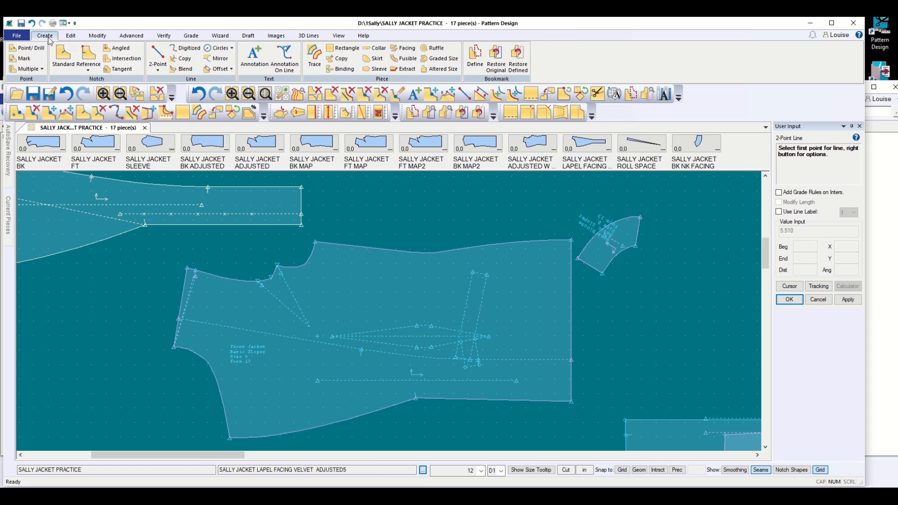
pyautogui.click(316, 60)
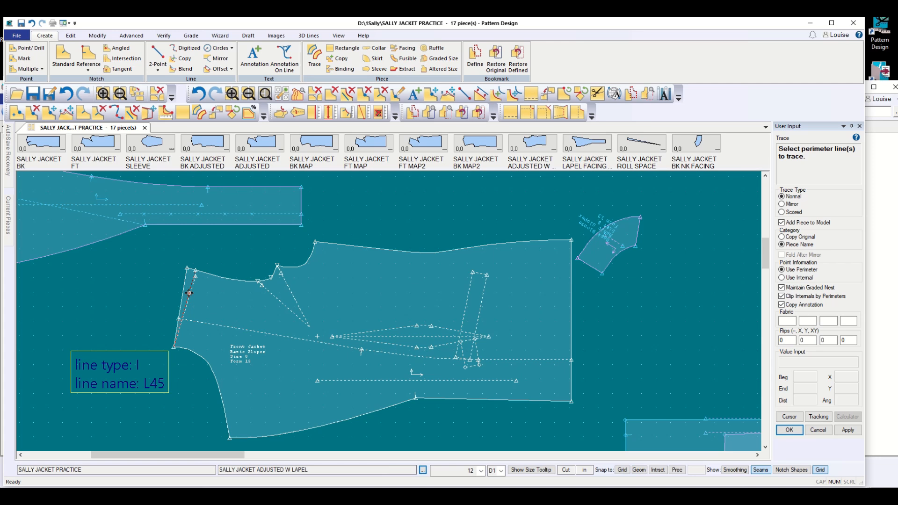
pyautogui.click(189, 293)
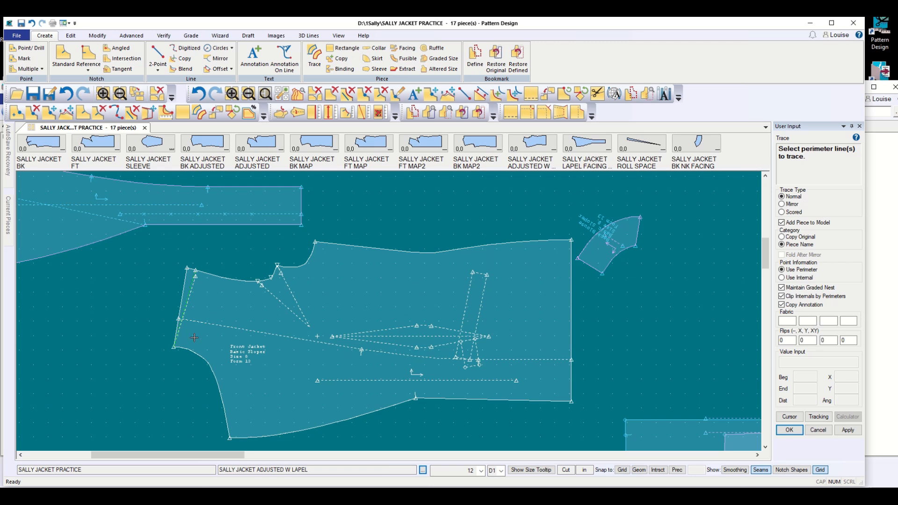
# Add the neck and lapel edge, front edge, hem and three dashed facing-edge lines to the trace, and finish the perimeter selection
pyautogui.hscroll(4, 194, 337)
pyautogui.hscroll(-2, 195, 337)
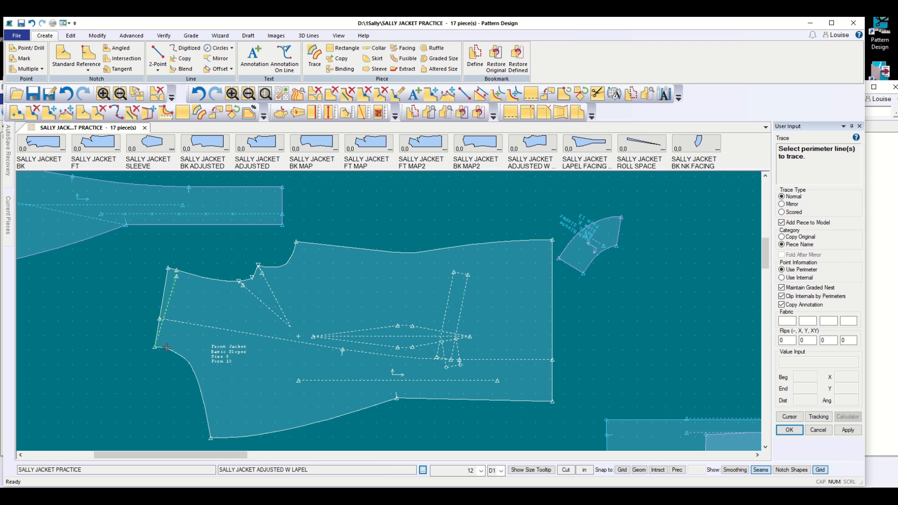
pyautogui.click(201, 278)
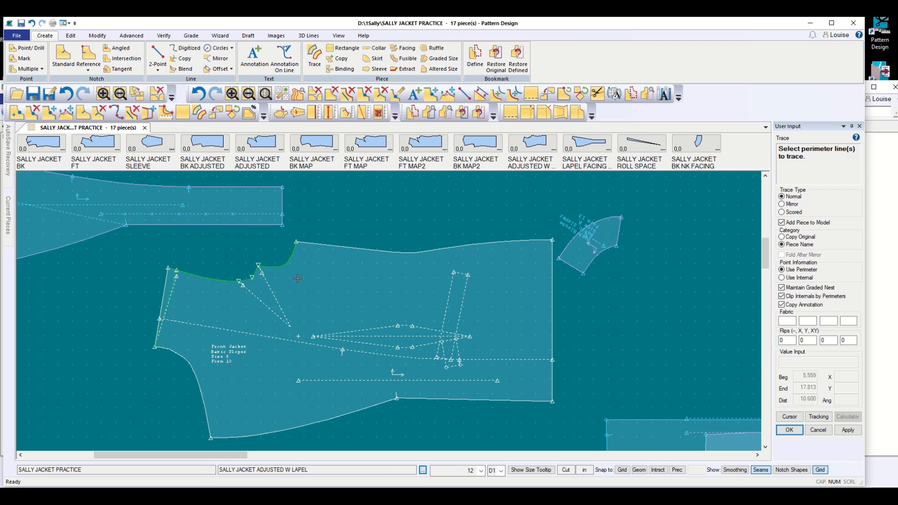
pyautogui.click(331, 246)
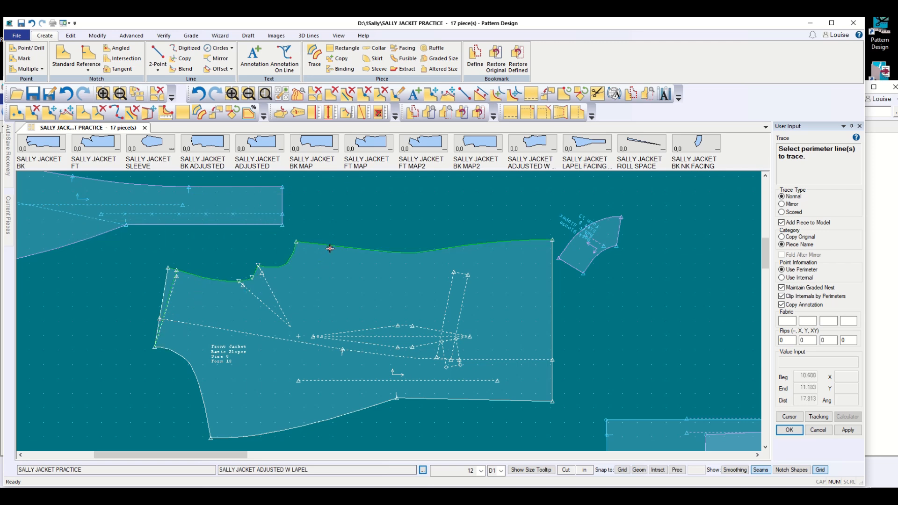
pyautogui.click(551, 308)
pyautogui.click(518, 359)
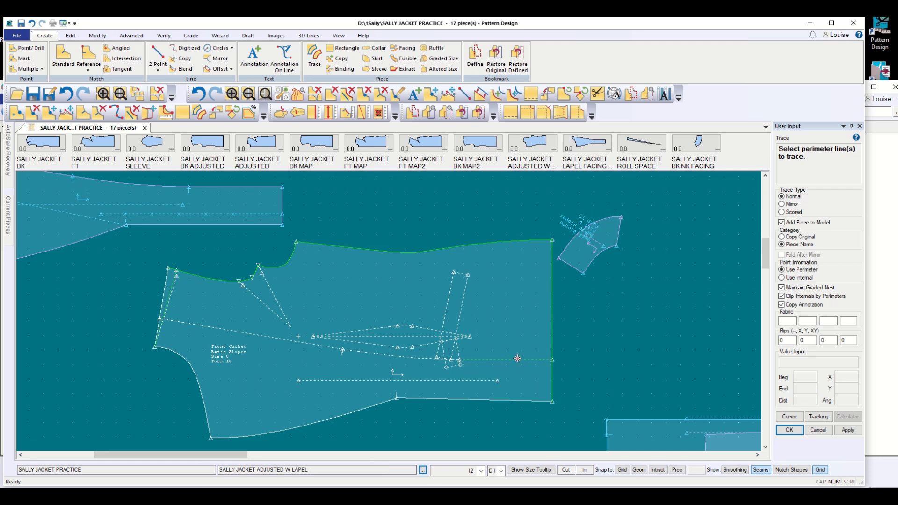
pyautogui.click(410, 357)
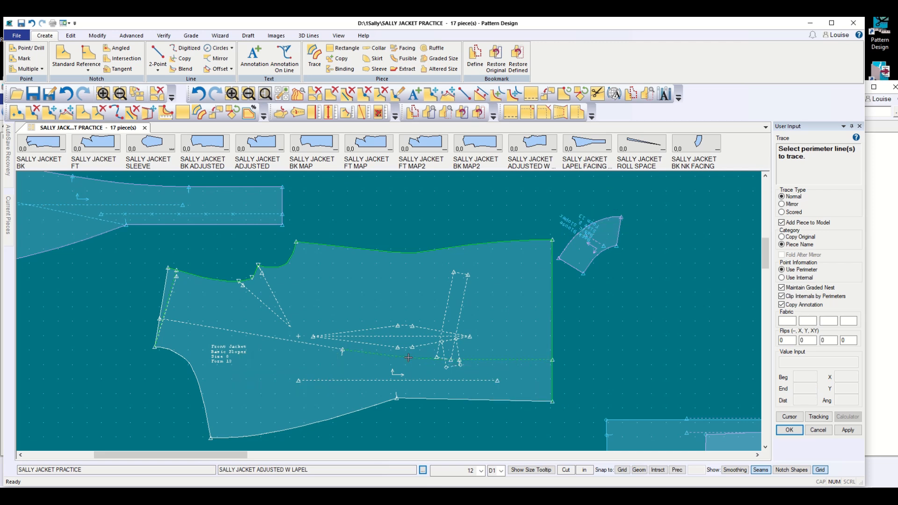
pyautogui.click(230, 332)
pyautogui.click(264, 384)
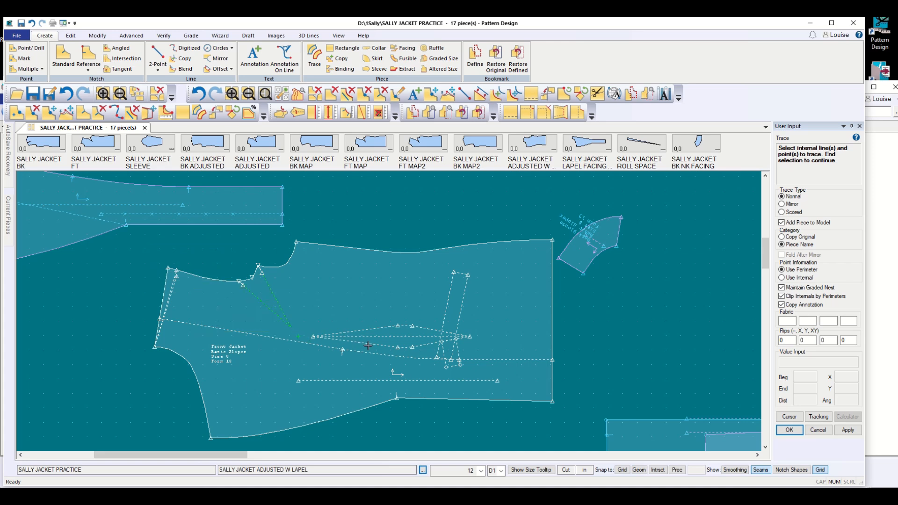
# Include the waist dart's internal lines in the trace and place the traced front piece over the jacket front
pyautogui.click(395, 328)
pyautogui.click(405, 325)
pyautogui.rightClick(373, 198)
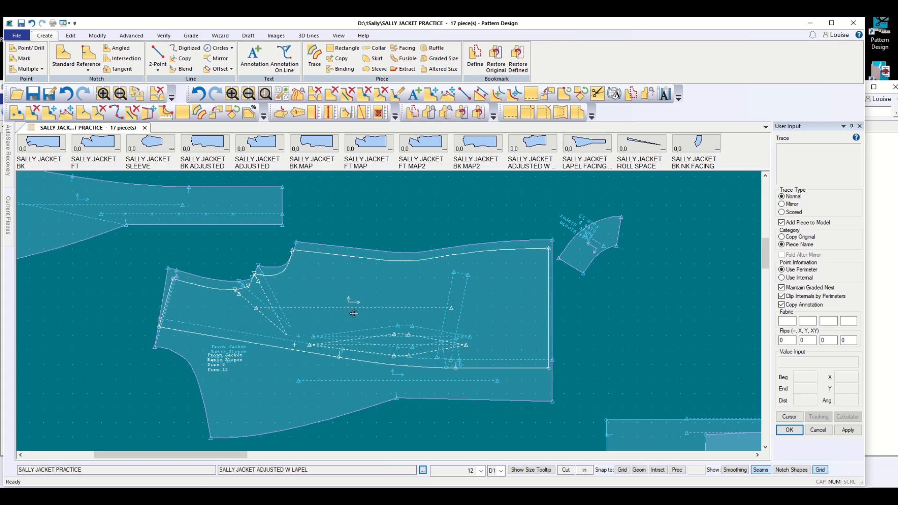
pyautogui.scroll(1, 356, 342)
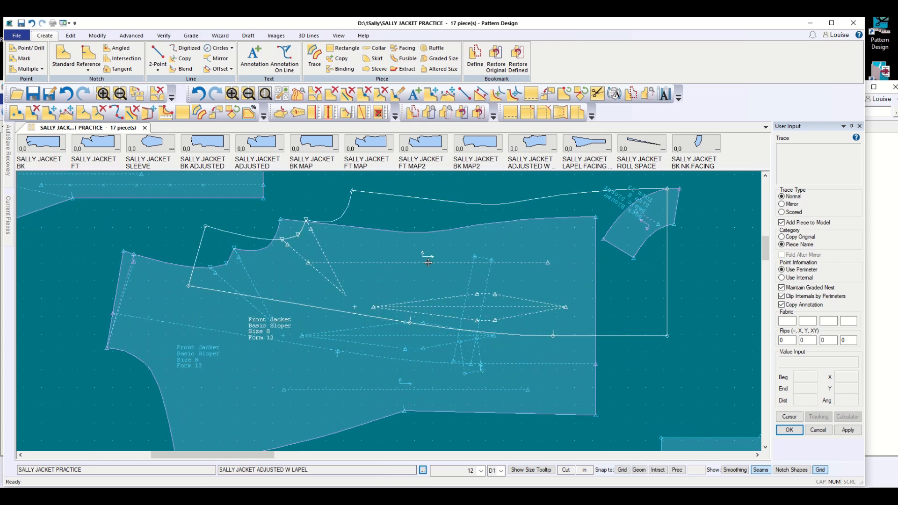
pyautogui.click(458, 296)
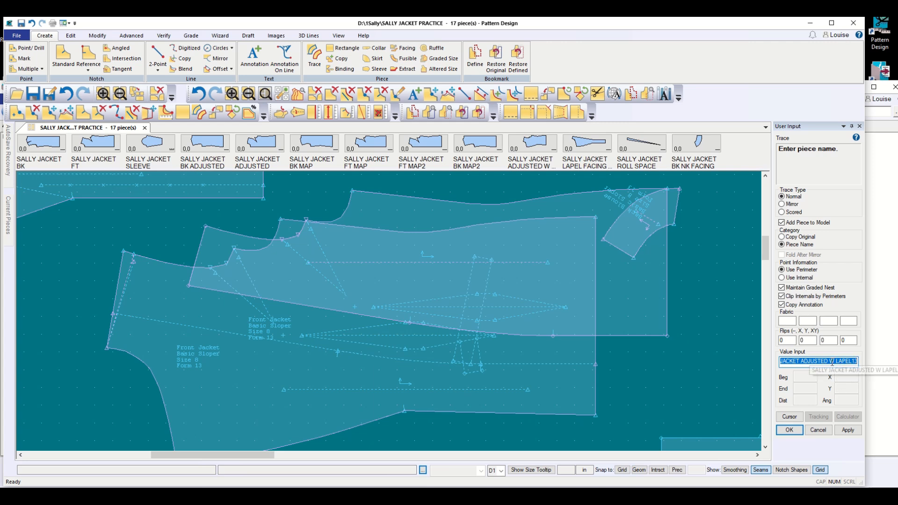
# Name the traced piece "SALLY JACKET ADJUSTED front lining" and finish tracing
pyautogui.moveTo(829, 362); pyautogui.dragTo(863, 363)
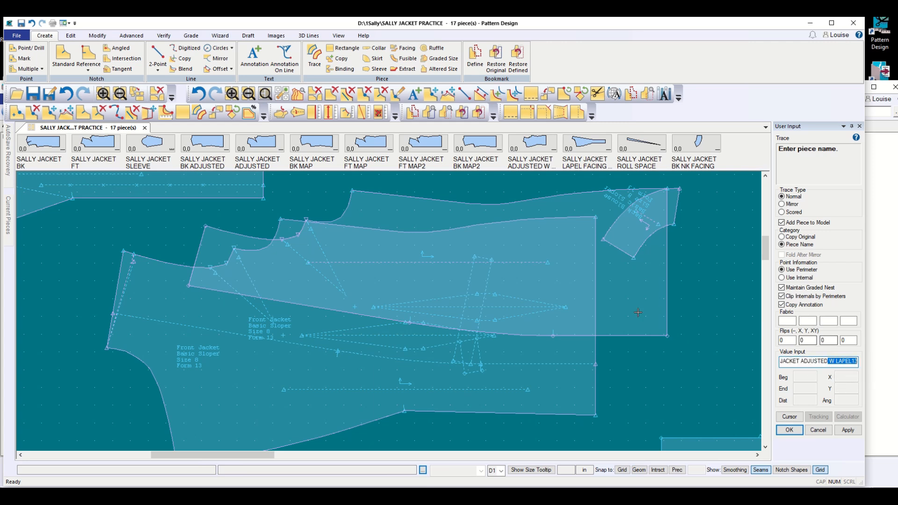
pyautogui.press('BackSpace')
pyautogui.write('front lining')
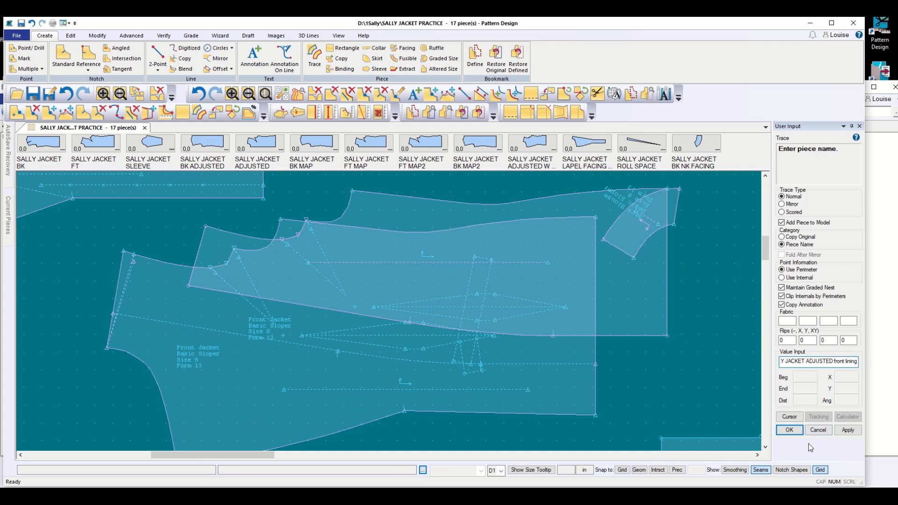
pyautogui.click(790, 430)
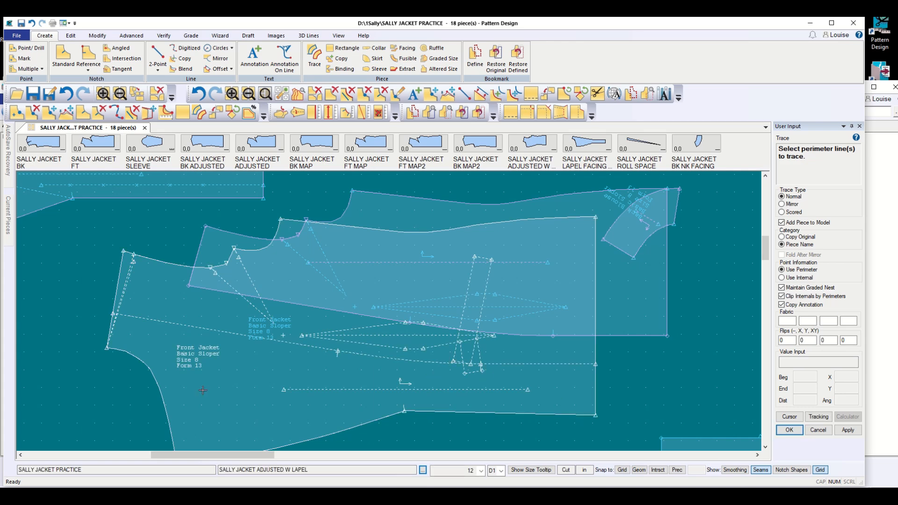
pyautogui.click(819, 431)
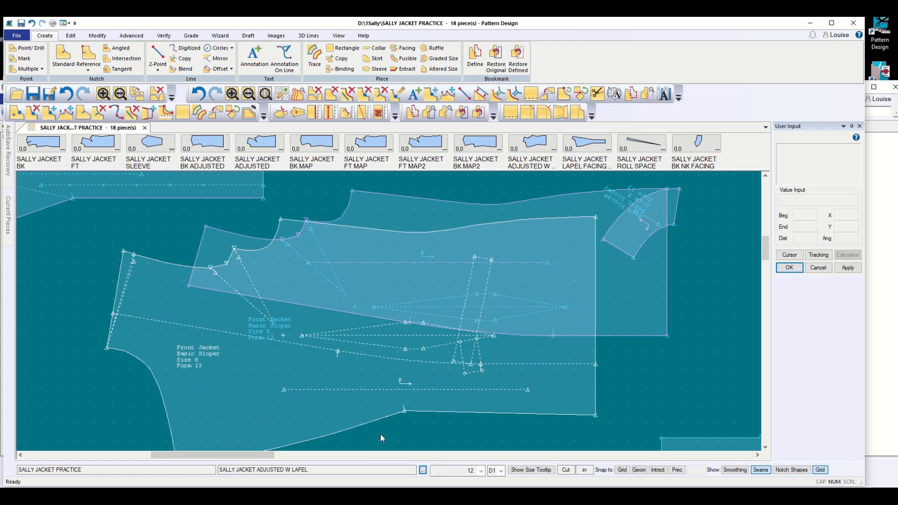
# Separate the jacket front with lapel from the front lining and move the back neck facing beside the lining's shorter end
pyautogui.click(218, 412)
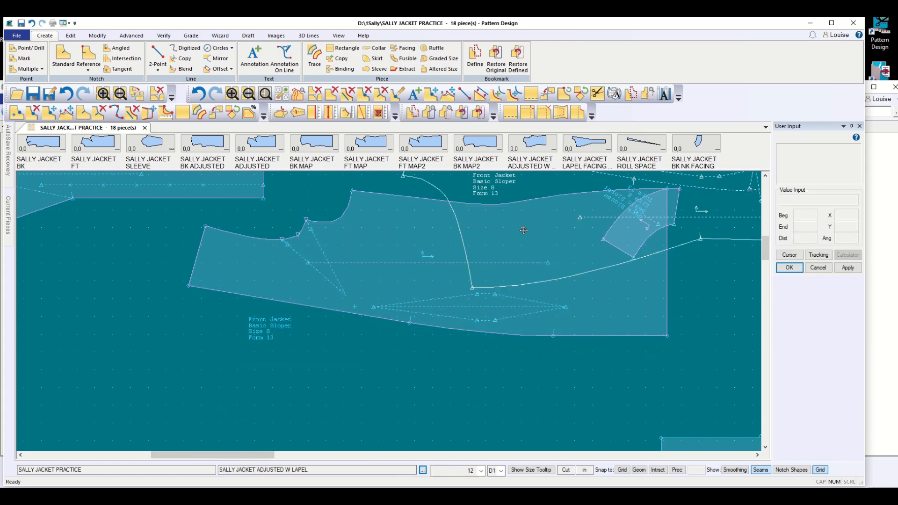
pyautogui.click(717, 171)
pyautogui.click(419, 287)
pyautogui.click(325, 325)
pyautogui.click(605, 246)
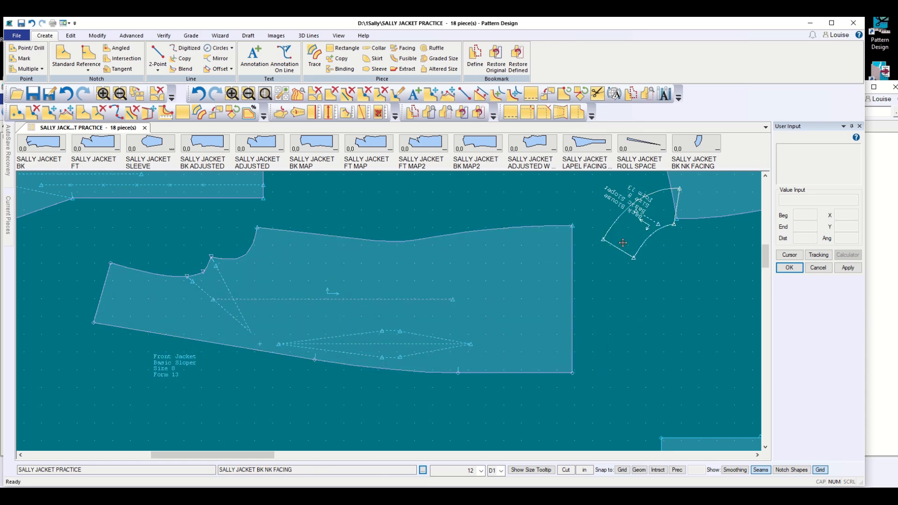
pyautogui.click(58, 281)
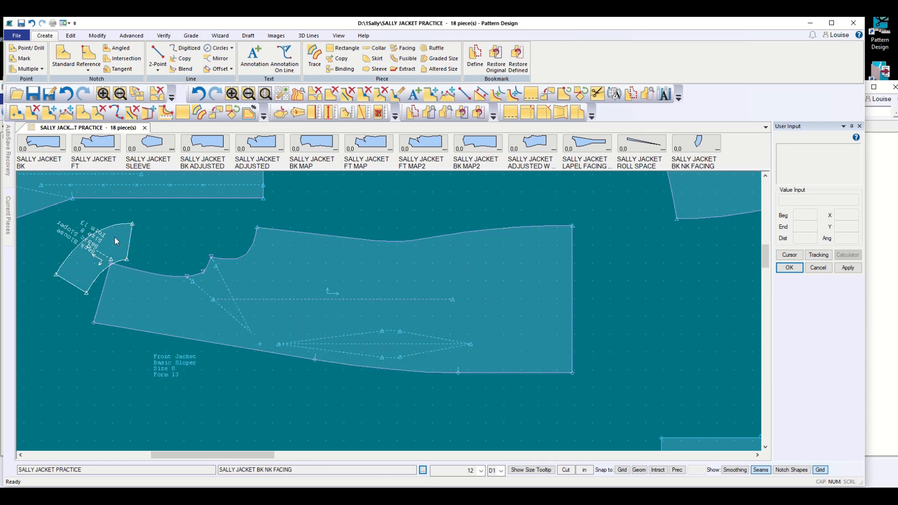
# Move the velvet lapel facing just below the front lining and pull the back neck facing clear of the lining
pyautogui.moveTo(256, 458); pyautogui.dragTo(239, 458)
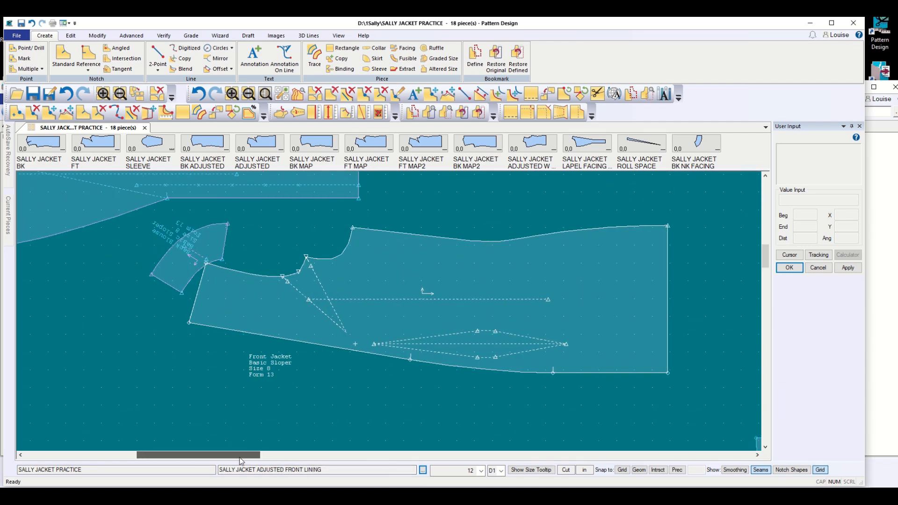
pyautogui.scroll(1, 323, 409)
pyautogui.scroll(-4, 323, 409)
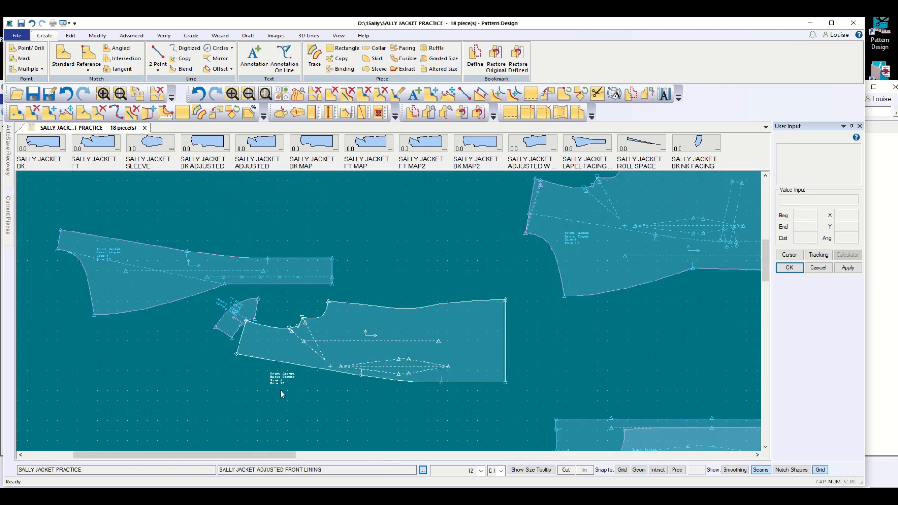
pyautogui.scroll(-3, 283, 394)
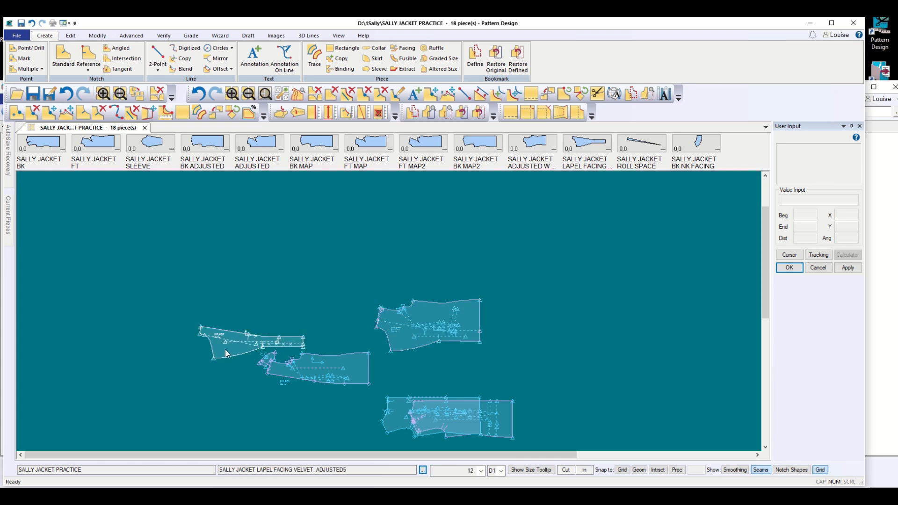
pyautogui.moveTo(226, 350); pyautogui.dragTo(286, 423)
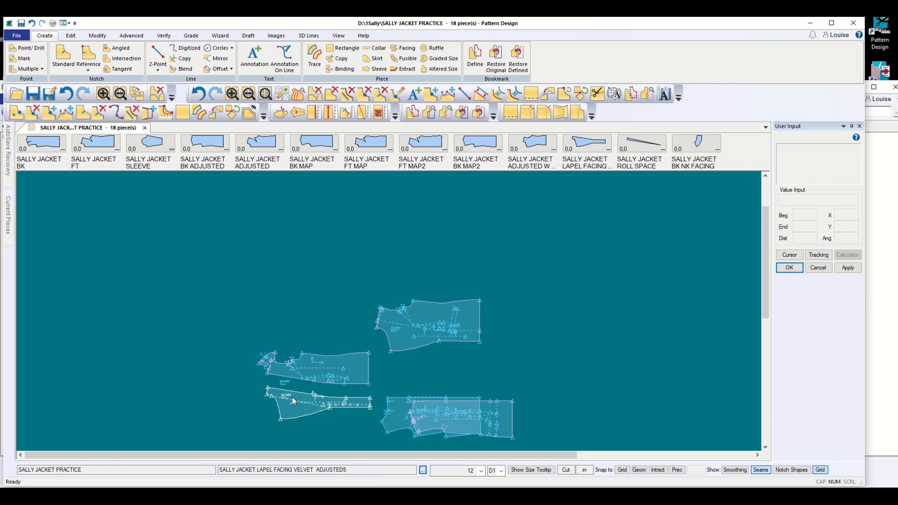
pyautogui.moveTo(293, 401); pyautogui.dragTo(287, 394)
pyautogui.moveTo(267, 366); pyautogui.dragTo(227, 369)
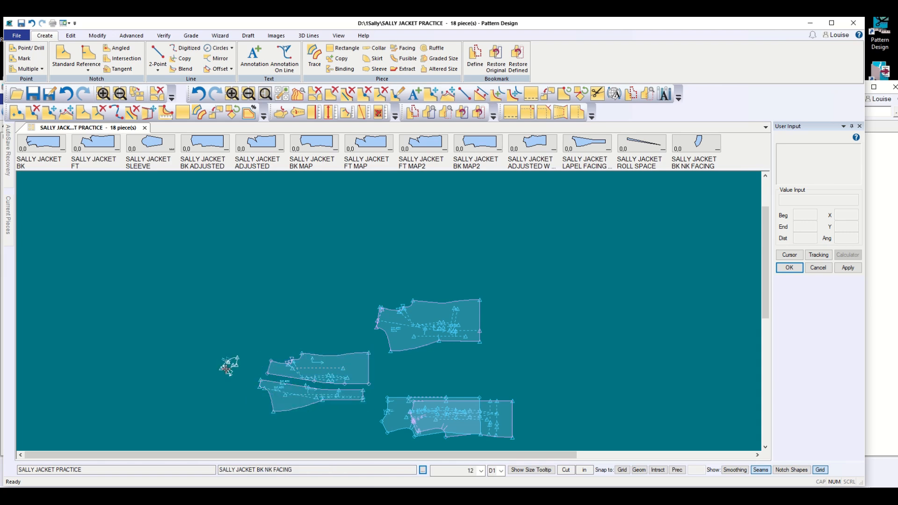
# Lay the velvet lapel facing over the matching lapel area of the jacket front with lapel
pyautogui.scroll(4, 265, 381)
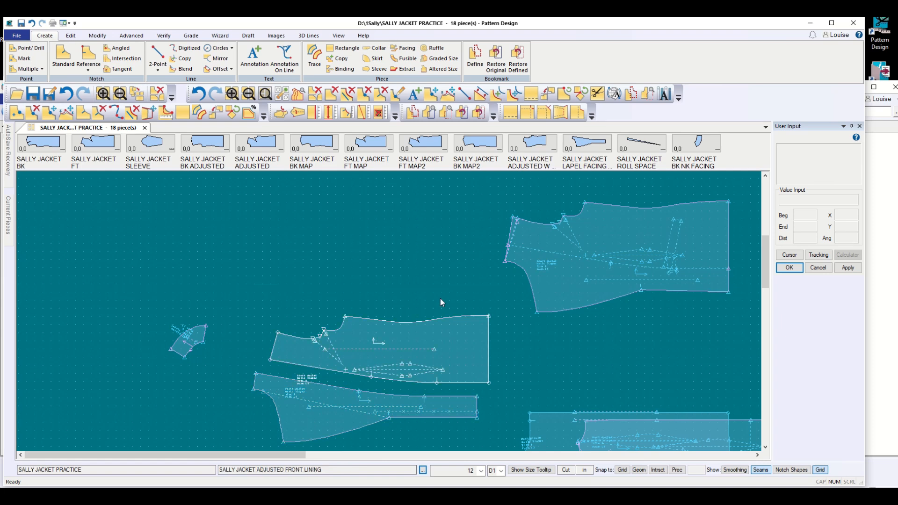
pyautogui.moveTo(319, 389); pyautogui.dragTo(553, 282)
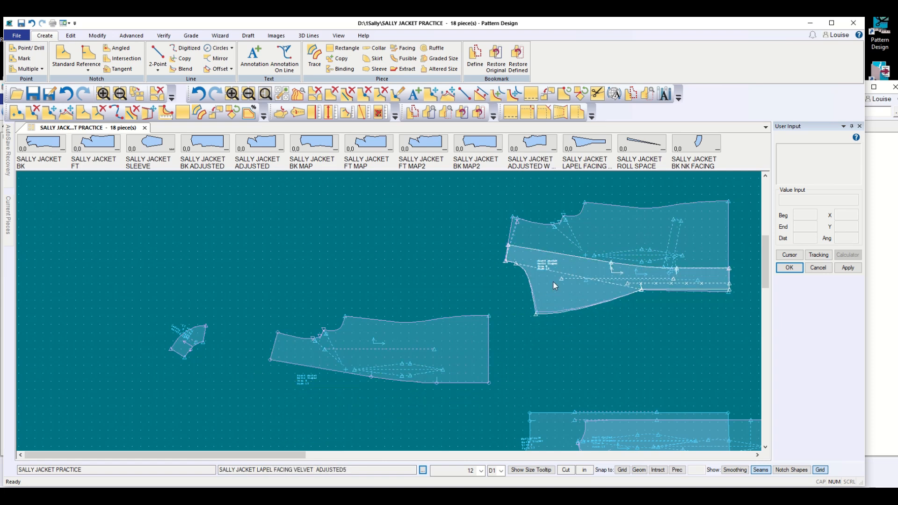
pyautogui.scroll(2, 508, 266)
pyautogui.scroll(6, 507, 263)
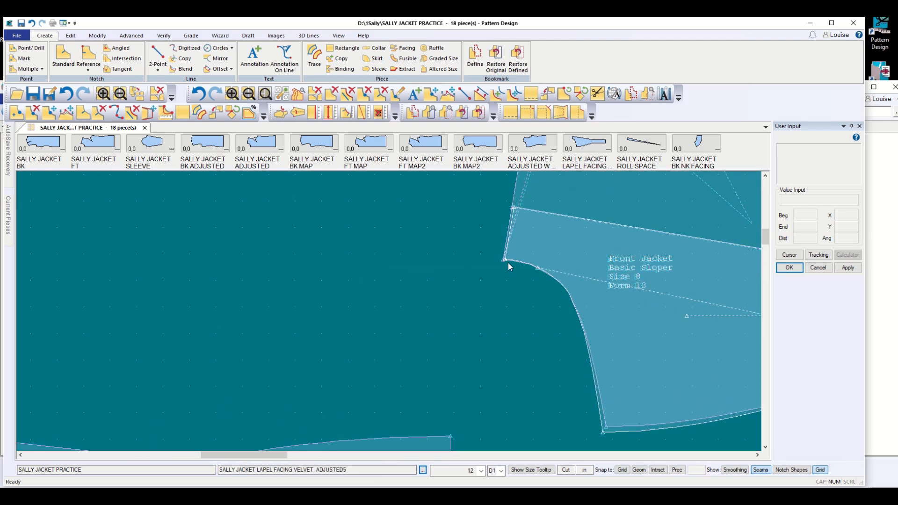
pyautogui.moveTo(526, 244); pyautogui.dragTo(523, 245)
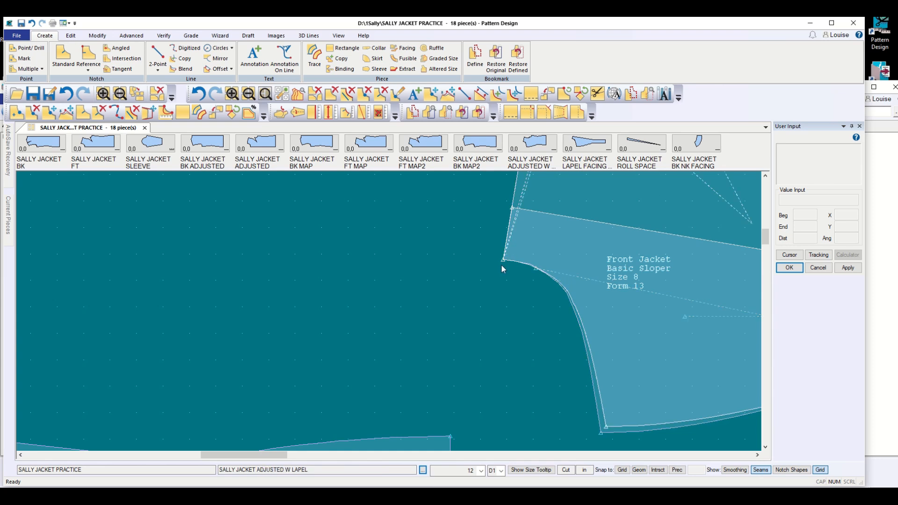
# Align the lapel facing's upper corner exactly with the matching corner of the jacket front
pyautogui.scroll(3, 520, 246)
pyautogui.scroll(3, 513, 251)
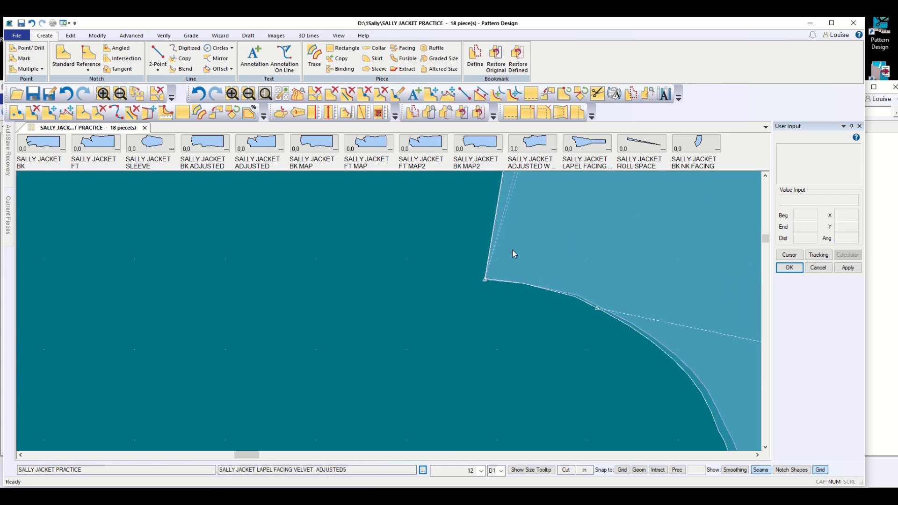
pyautogui.scroll(3, 512, 250)
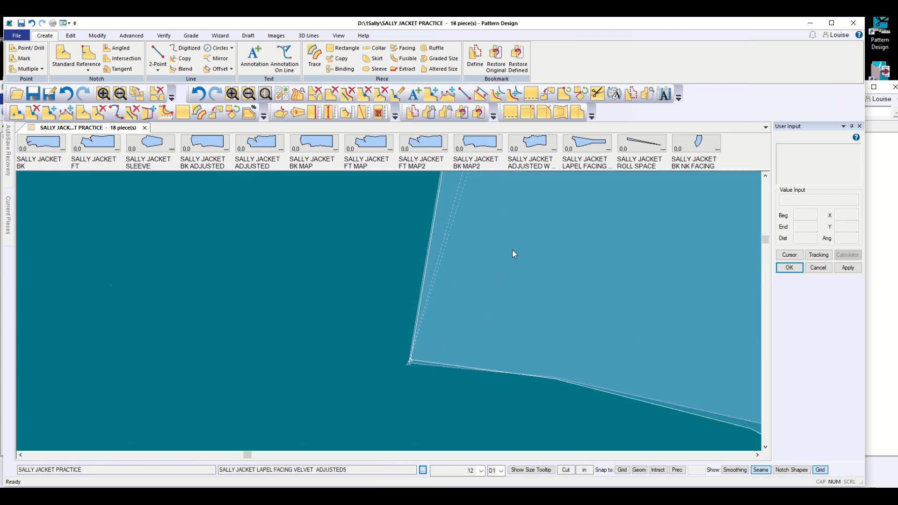
pyautogui.scroll(4, 406, 385)
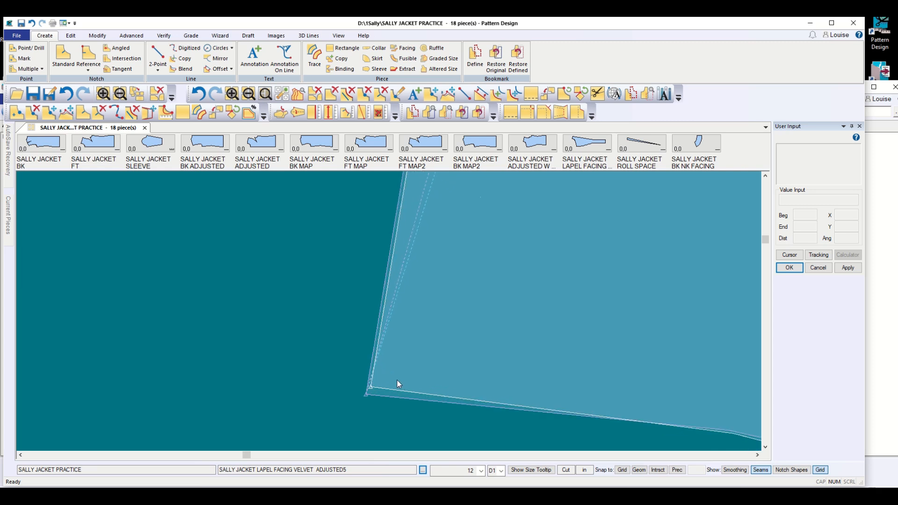
pyautogui.scroll(4, 386, 379)
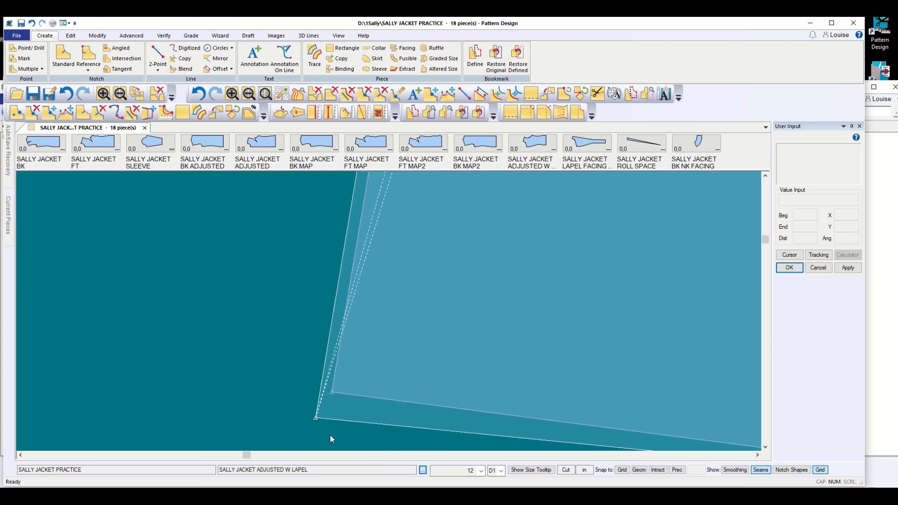
pyautogui.moveTo(351, 382); pyautogui.dragTo(393, 349)
# Copy the jacket front's dashed internal line that runs from the lapel corner onto the velvet lapel facing, with one copy
pyautogui.scroll(-9, 392, 347)
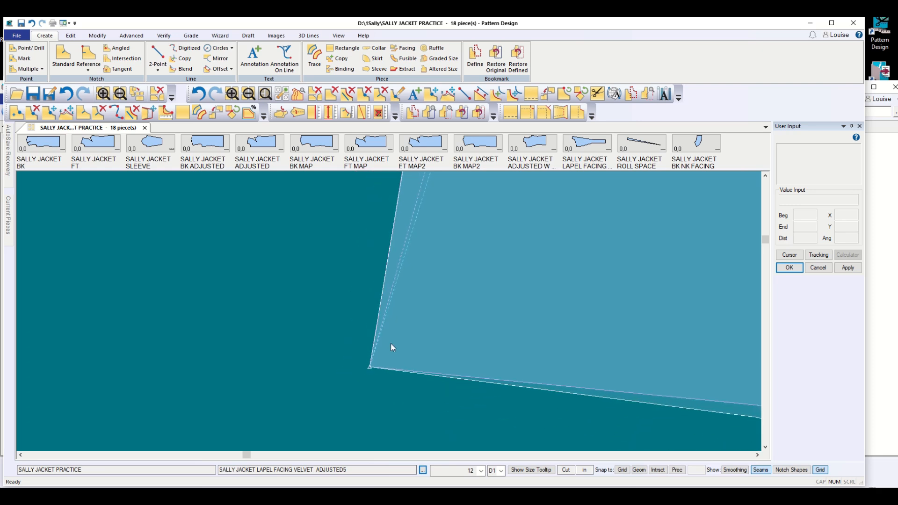
pyautogui.scroll(-6, 335, 336)
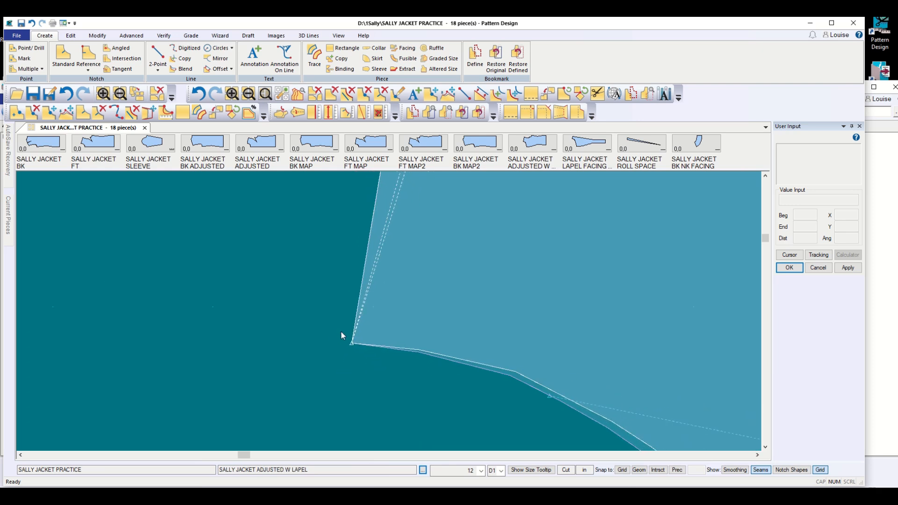
pyautogui.scroll(-3, 391, 303)
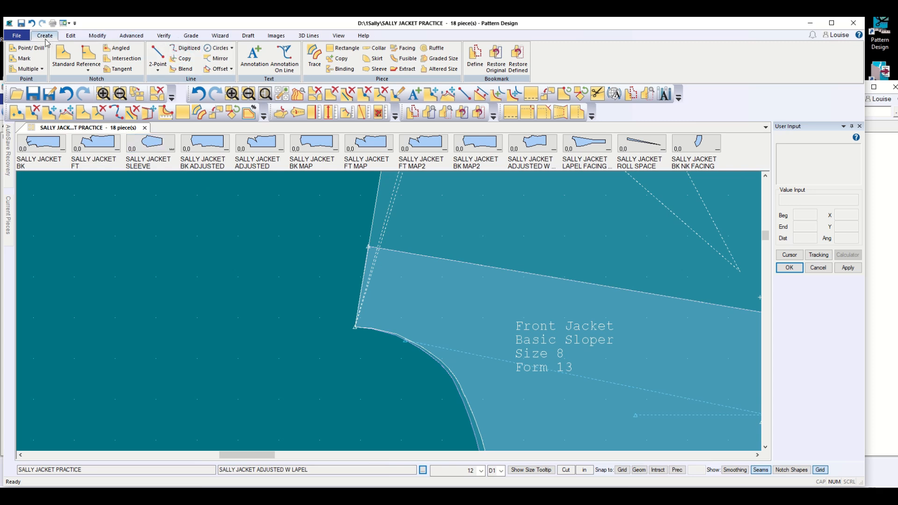
pyautogui.click(187, 59)
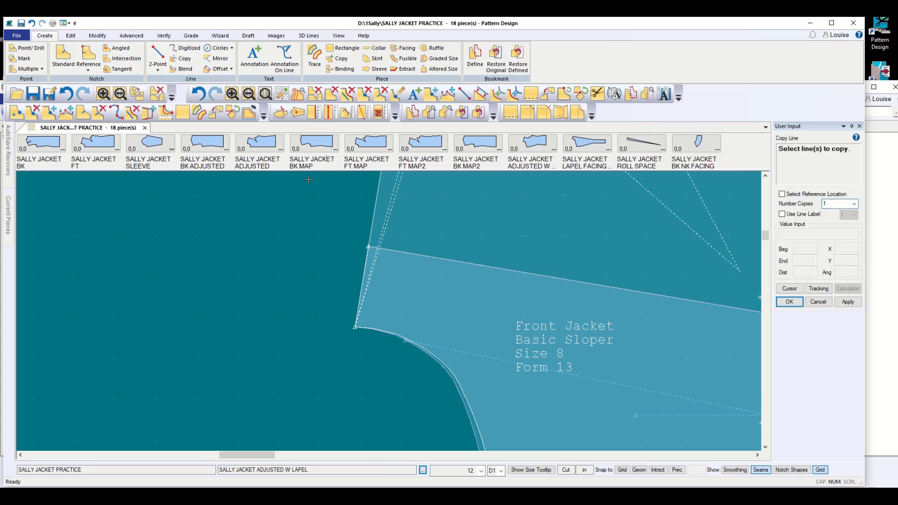
pyautogui.click(388, 208)
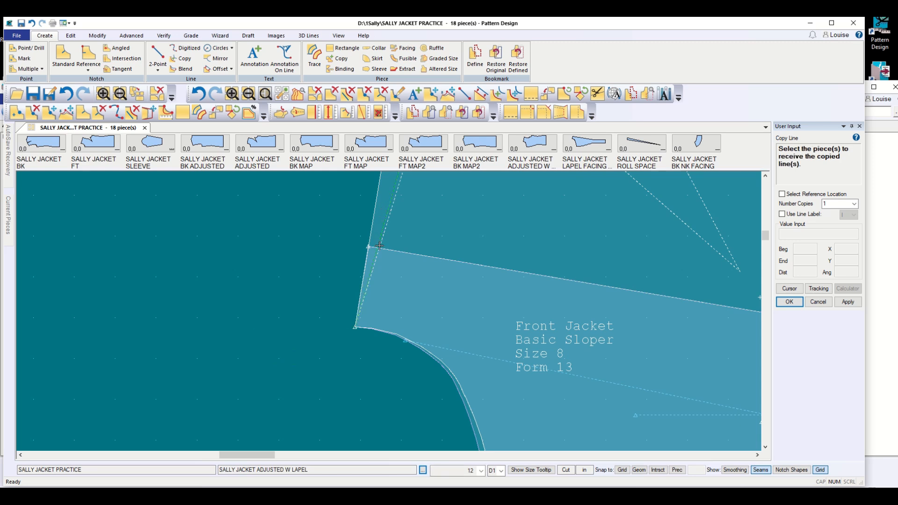
pyautogui.click(430, 304)
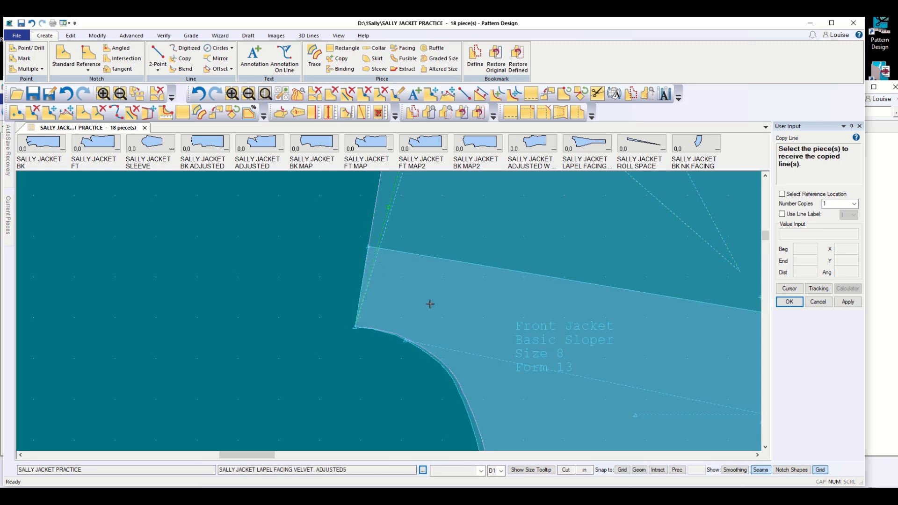
pyautogui.click(824, 303)
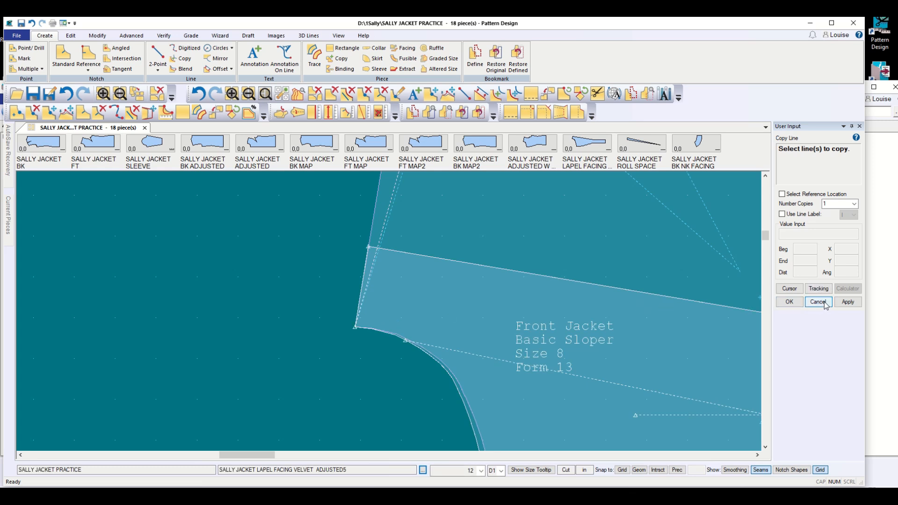
pyautogui.click(819, 304)
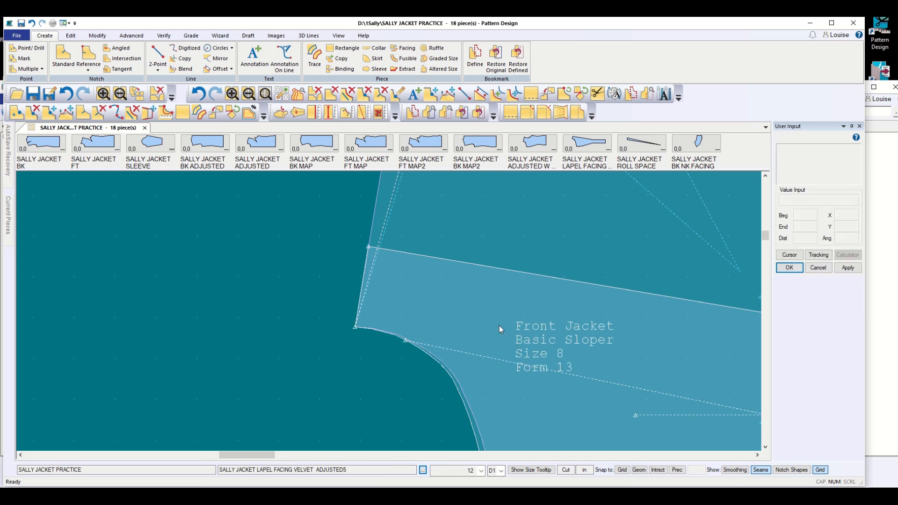
# Move the velvet lapel facing with its copied internal line off the corner of the jacket front
pyautogui.moveTo(472, 325); pyautogui.dragTo(240, 354)
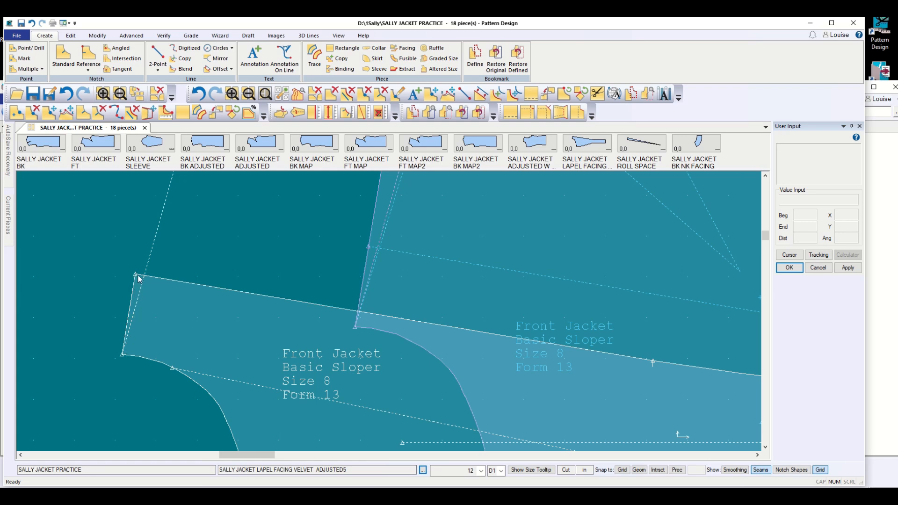
pyautogui.scroll(5, 175, 369)
pyautogui.scroll(-10, 173, 368)
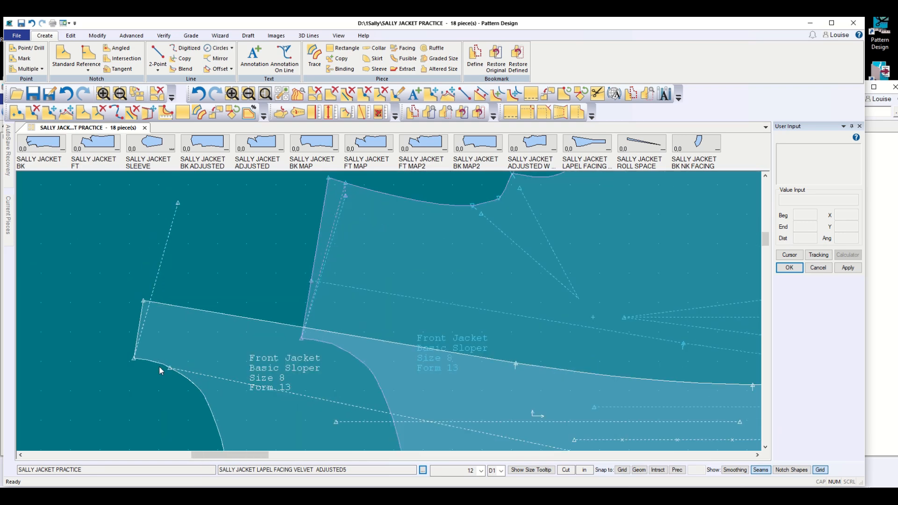
pyautogui.scroll(-8, 157, 369)
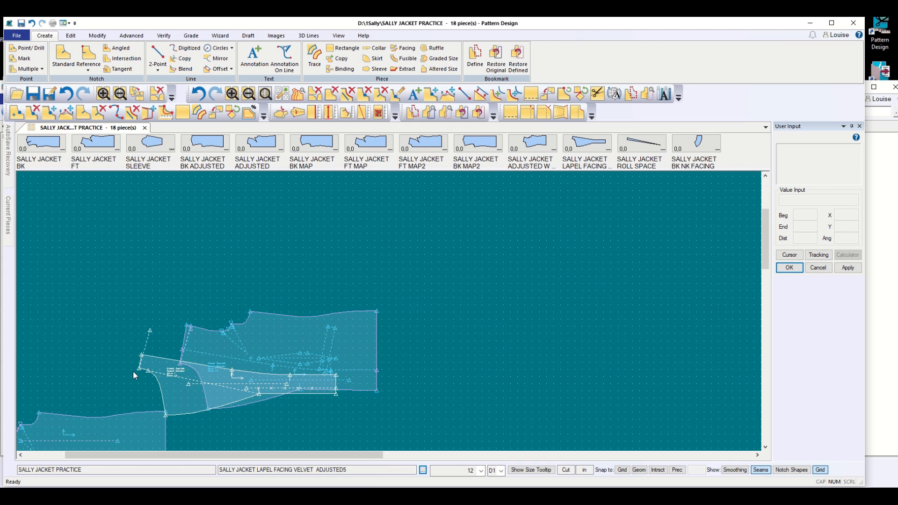
pyautogui.scroll(-6, 131, 369)
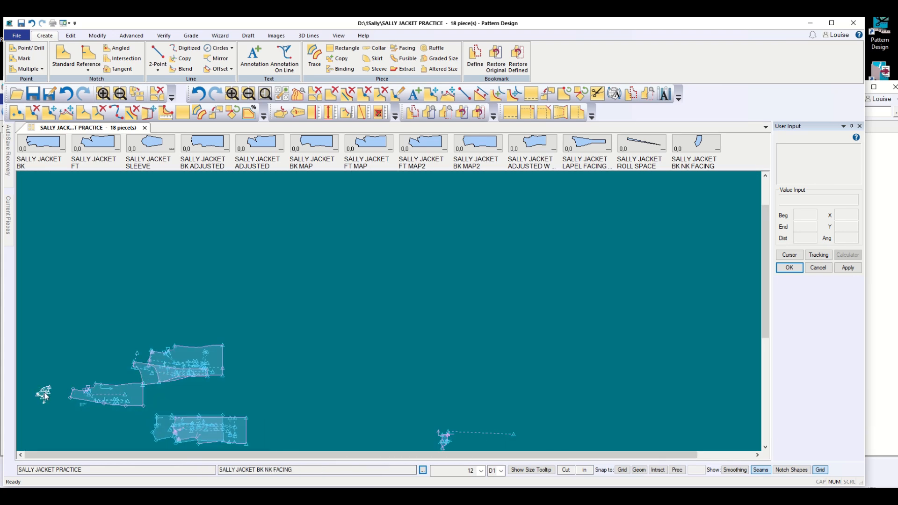
# Move the back neck facing close to the shoulder end of the velvet lapel facing
pyautogui.moveTo(44, 397); pyautogui.dragTo(117, 365)
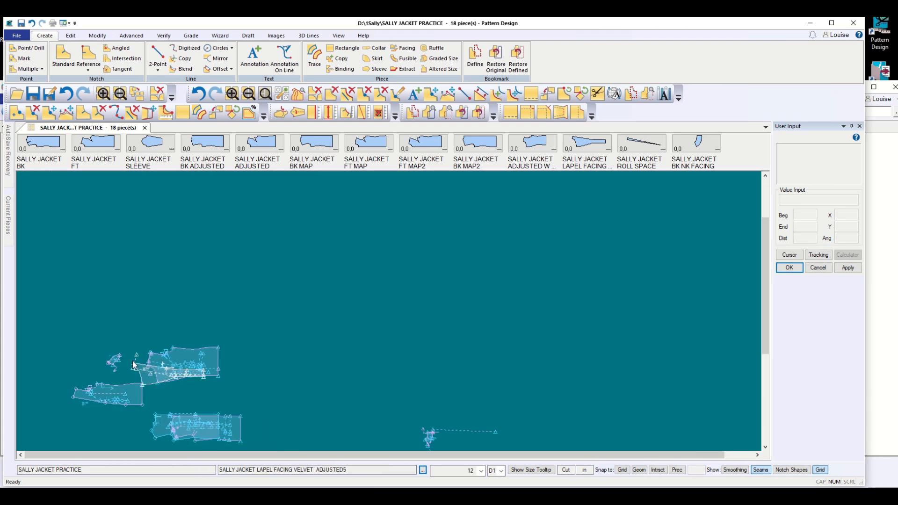
pyautogui.scroll(8, 133, 364)
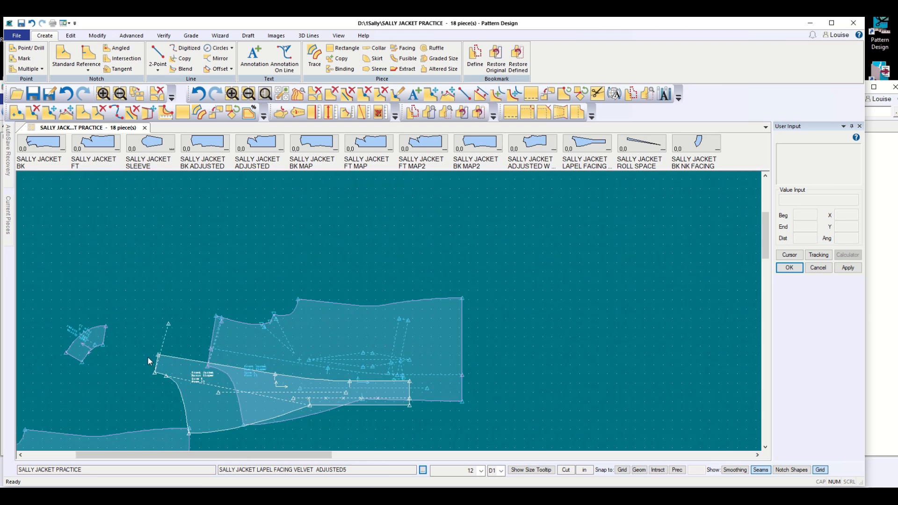
pyautogui.scroll(1, 148, 360)
pyautogui.moveTo(75, 337); pyautogui.dragTo(133, 387)
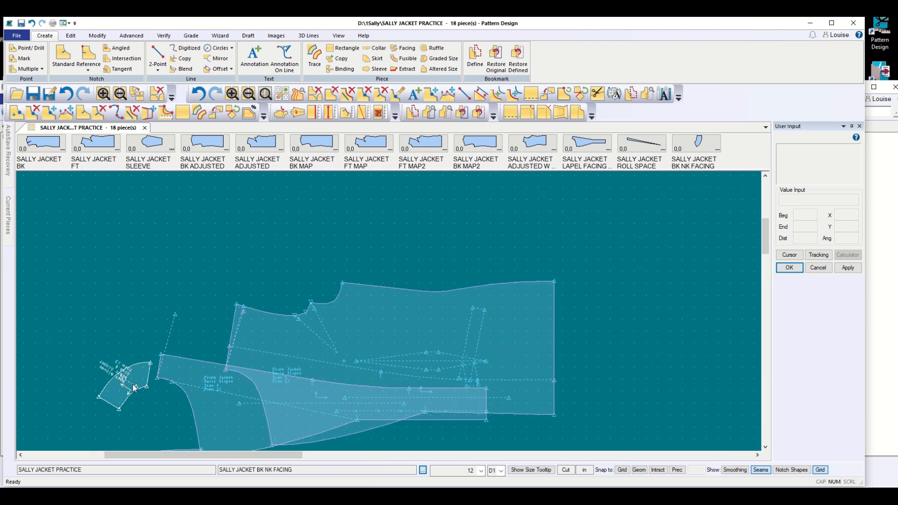
pyautogui.click(172, 356)
pyautogui.click(167, 341)
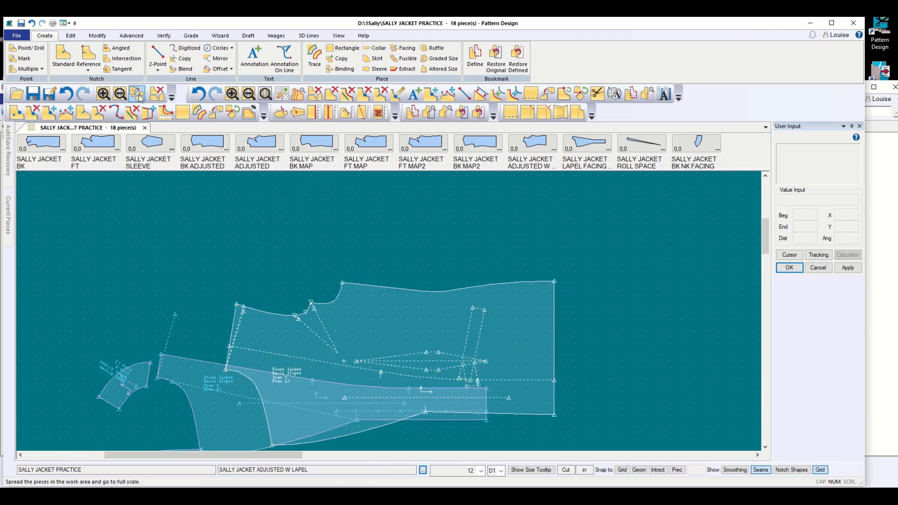
# Set and rotate the back neck facing so its shoulder edge joins the velvet lapel facing's short shoulder edge
pyautogui.click(98, 38)
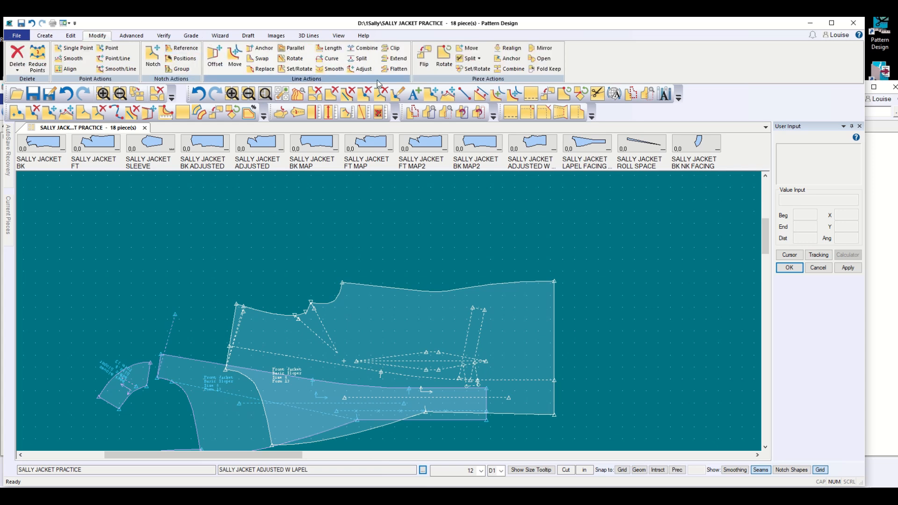
pyautogui.click(478, 70)
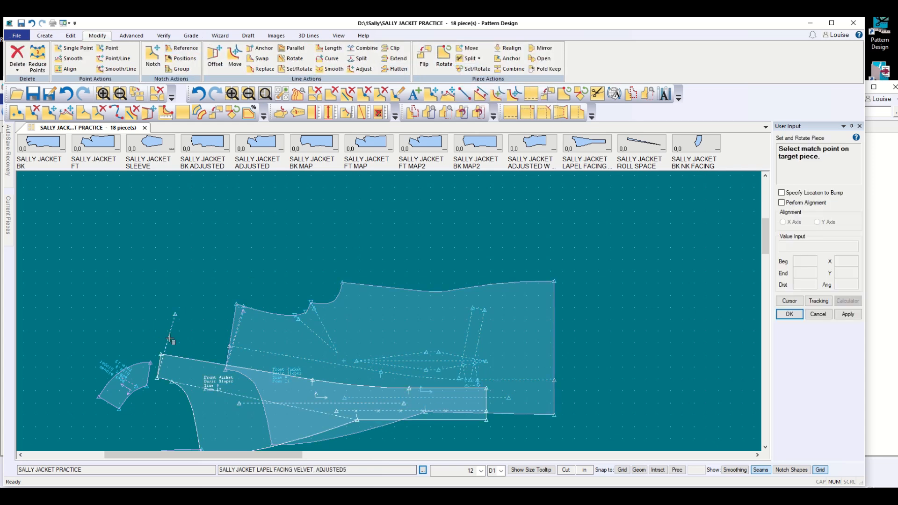
pyautogui.click(159, 378)
pyautogui.click(162, 362)
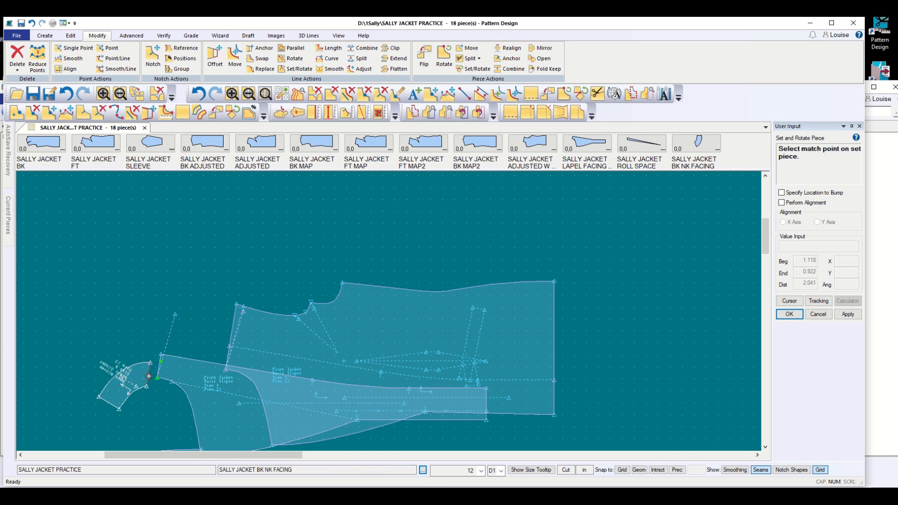
pyautogui.click(147, 386)
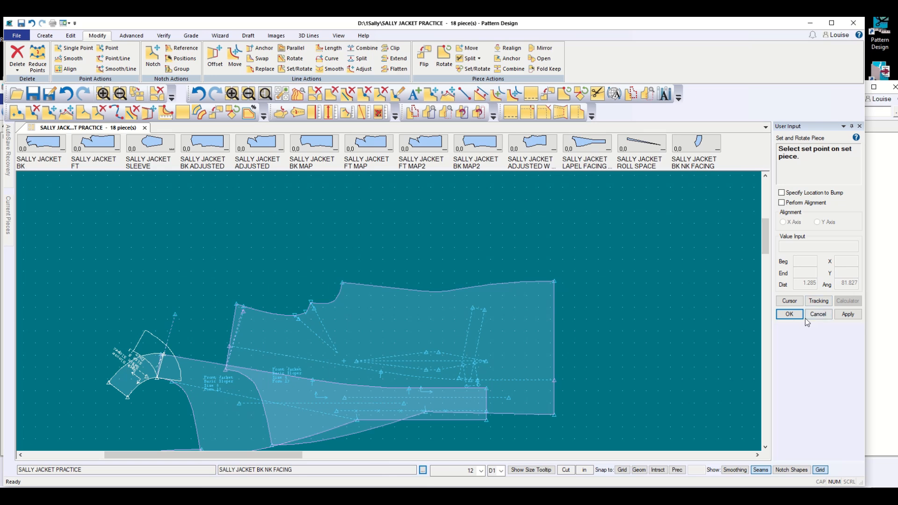
pyautogui.click(819, 314)
pyautogui.scroll(5, 150, 384)
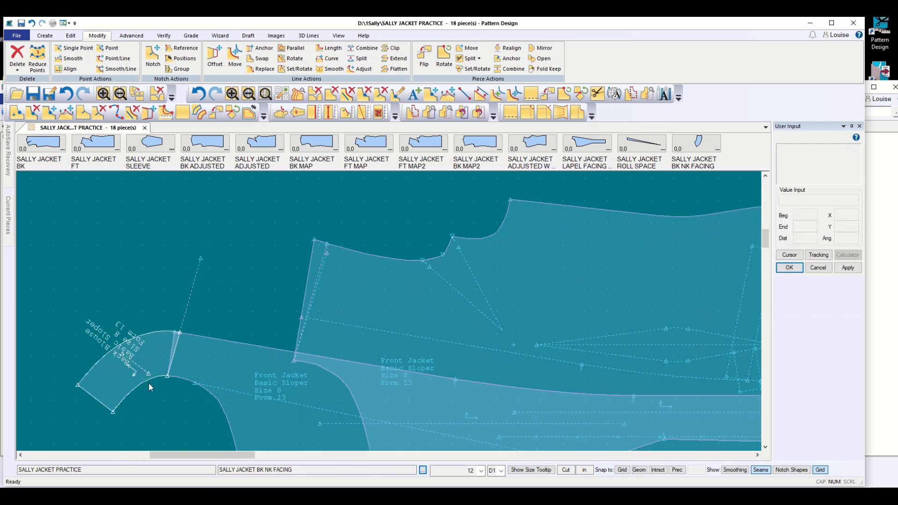
pyautogui.scroll(2, 150, 383)
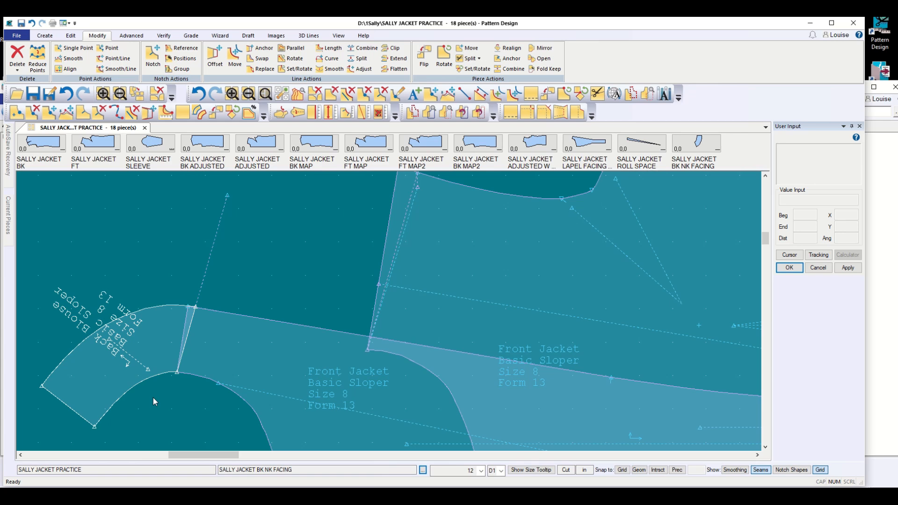
pyautogui.scroll(-5, 153, 398)
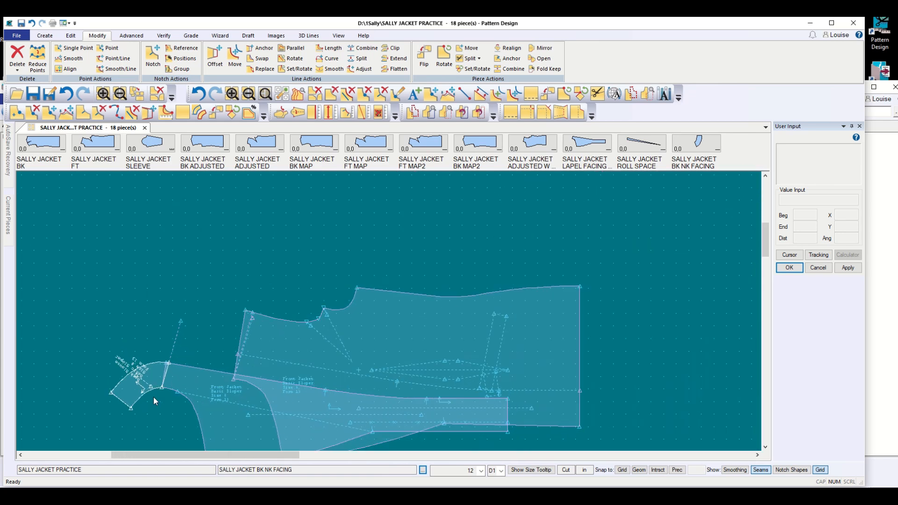
pyautogui.scroll(-3, 154, 397)
# Move the adjusted front lining below the joined facings and bring the adjusted back lining up near its shoulder
pyautogui.moveTo(764, 237); pyautogui.dragTo(765, 261)
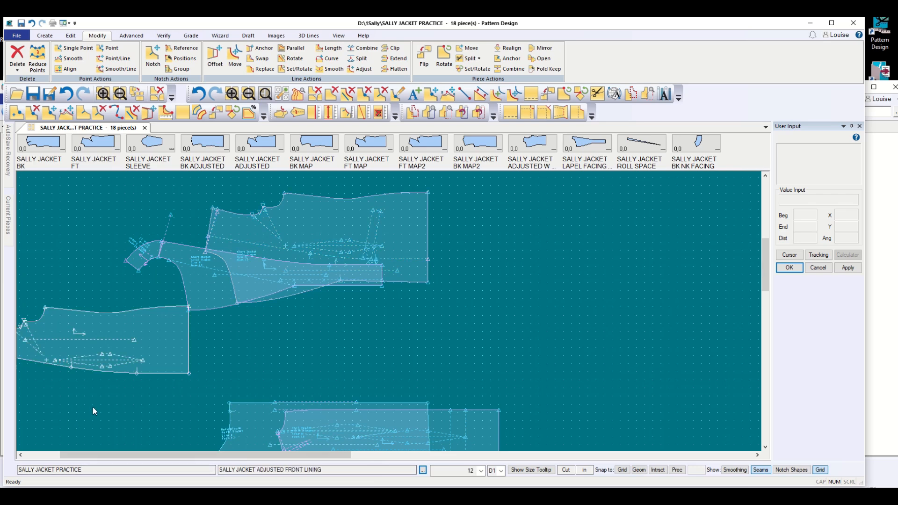
pyautogui.scroll(1, 92, 409)
pyautogui.scroll(-1, 84, 351)
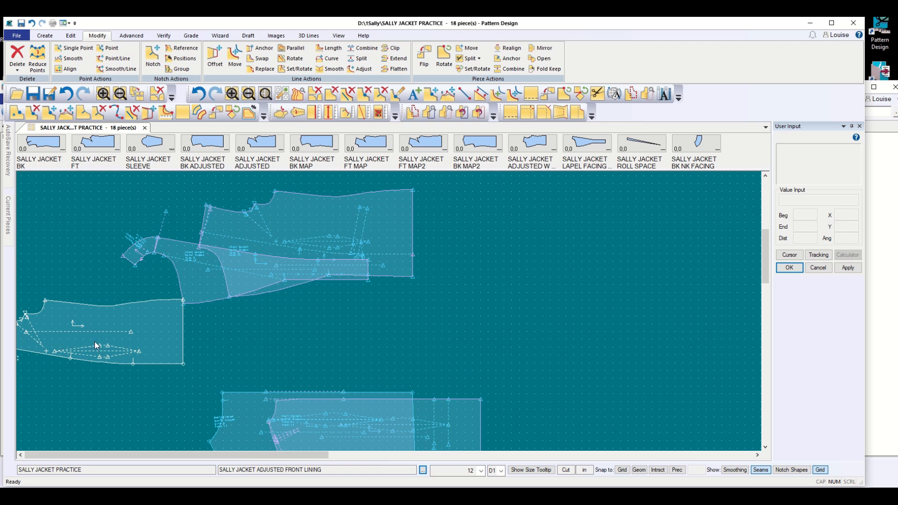
pyautogui.click(94, 342)
pyautogui.moveTo(94, 342); pyautogui.dragTo(199, 338)
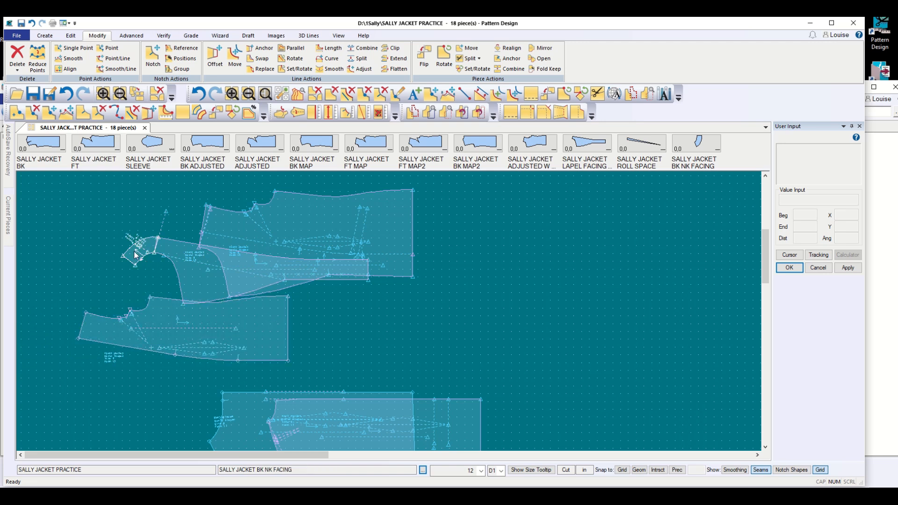
pyautogui.click(237, 418)
pyautogui.moveTo(237, 418); pyautogui.dragTo(82, 234)
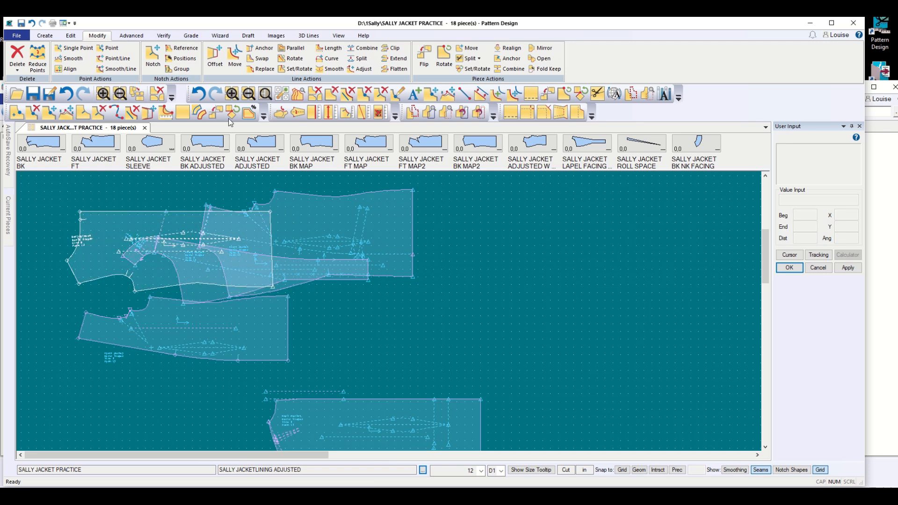
# Set and rotate the back lining so its shoulder line joins the front lining's shoulder line at the neck corner
pyautogui.click(458, 69)
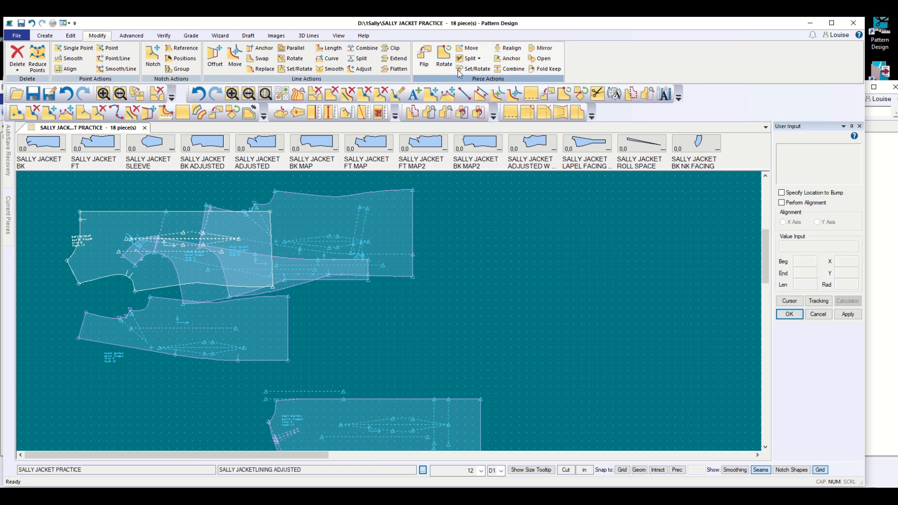
pyautogui.click(78, 340)
pyautogui.click(85, 330)
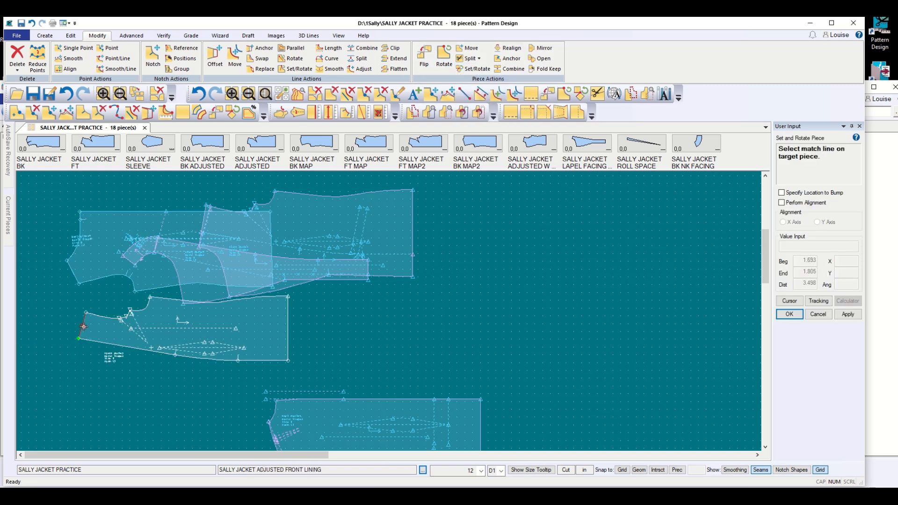
pyautogui.click(68, 266)
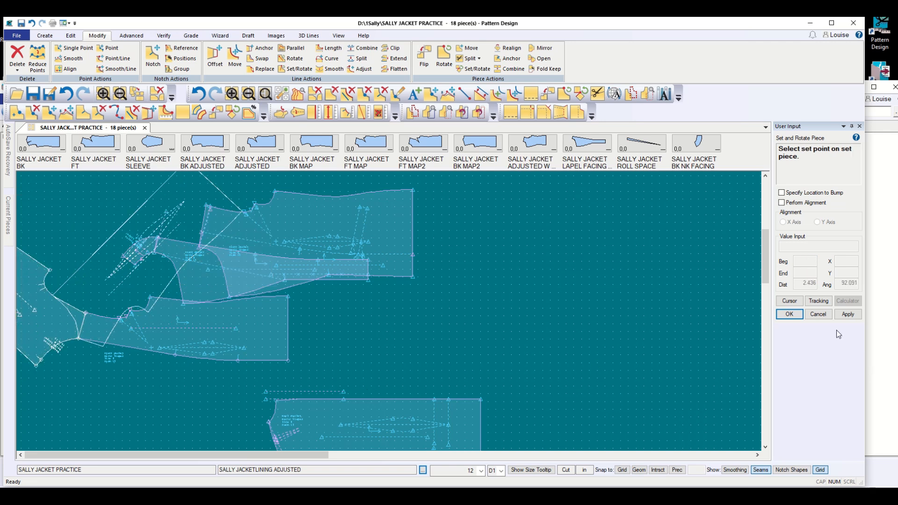
pyautogui.click(818, 314)
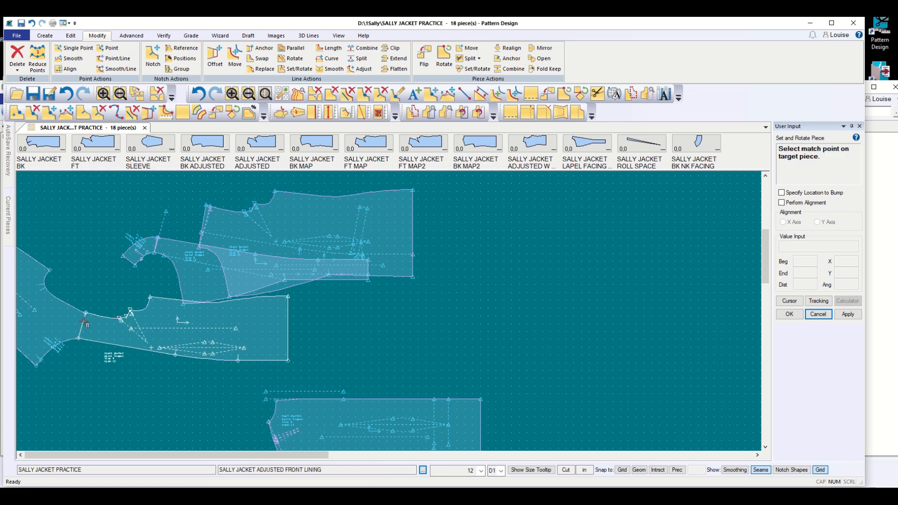
pyautogui.scroll(2, 84, 324)
pyautogui.press('Escape')
# Examine how the back and front linings meet at the shoulder seam, neckline and armhole
pyautogui.scroll(3, 83, 324)
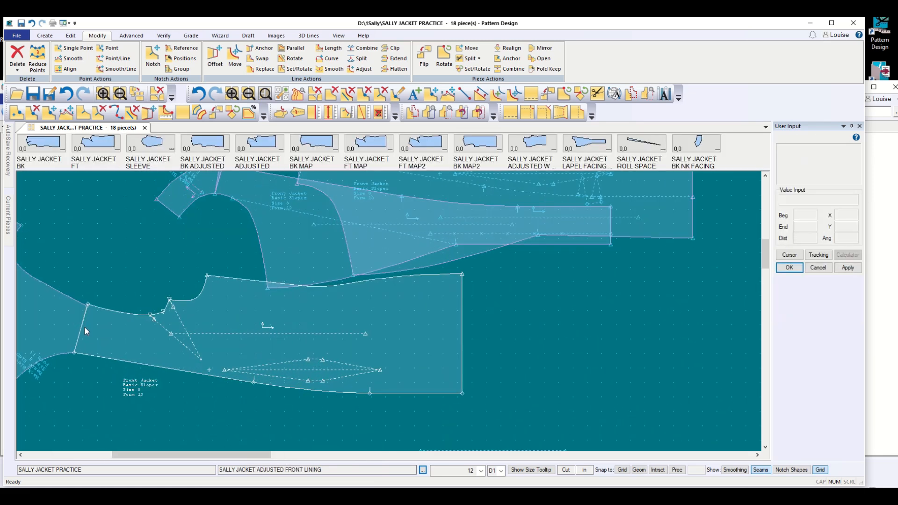
pyautogui.scroll(-3, 81, 367)
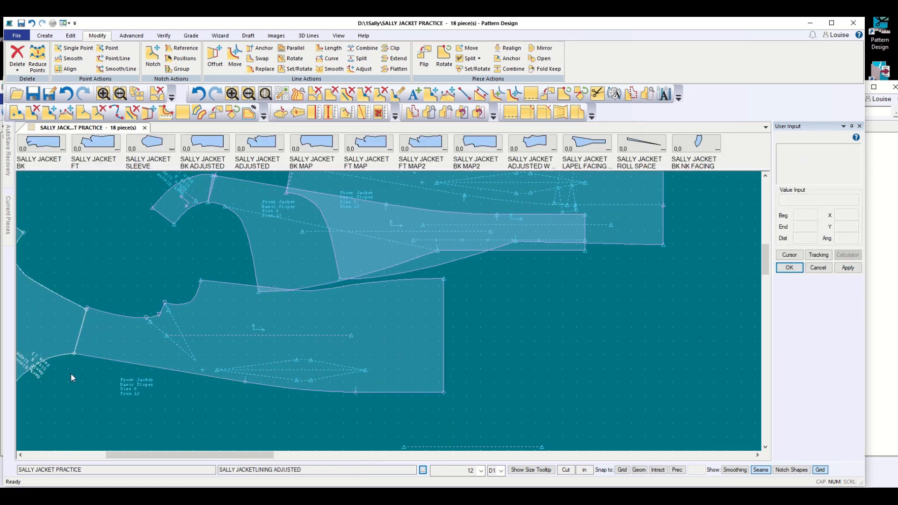
pyautogui.scroll(-2, 64, 376)
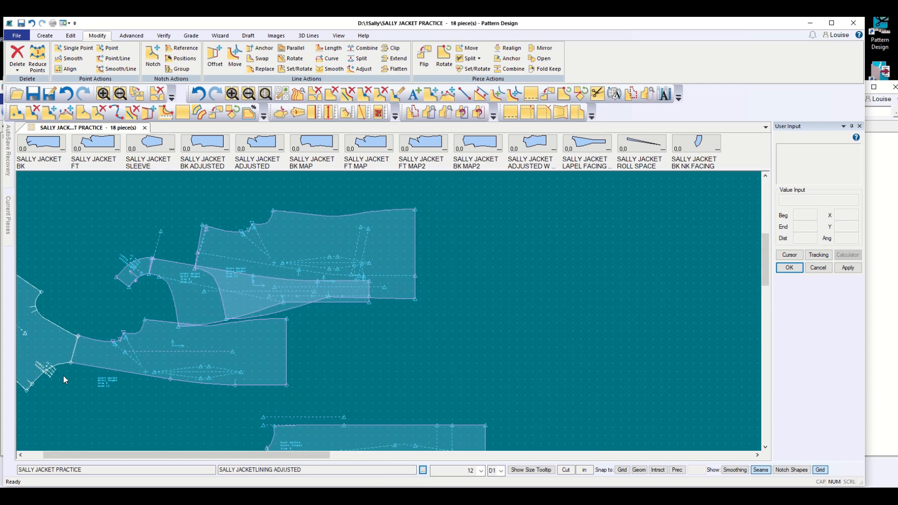
pyautogui.scroll(4, 63, 375)
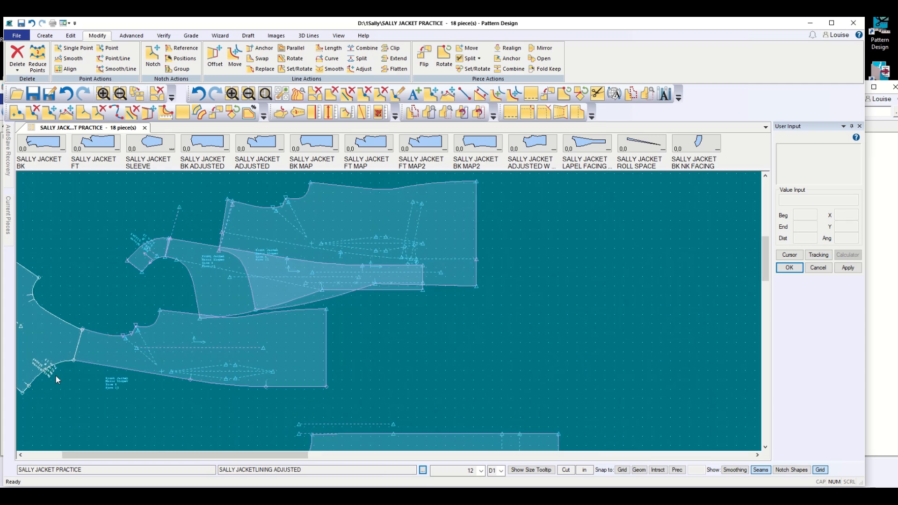
pyautogui.scroll(5, 55, 375)
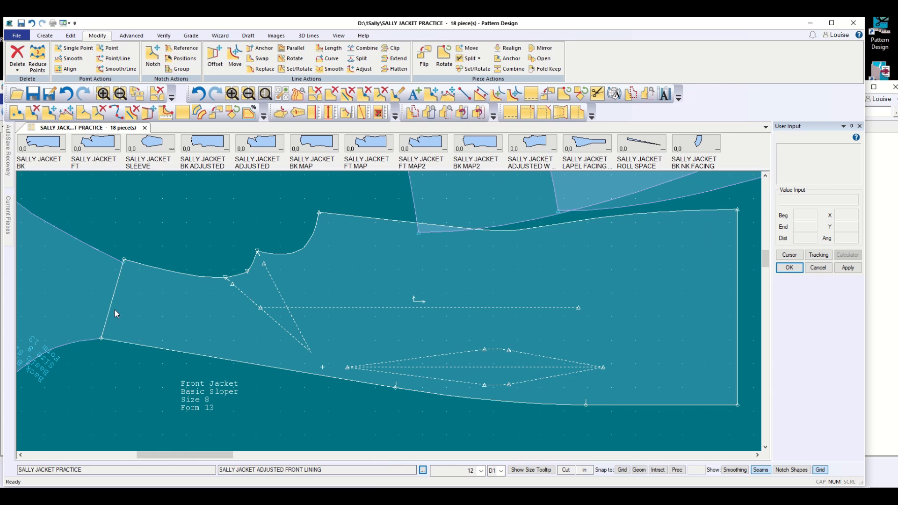
pyautogui.scroll(2, 114, 309)
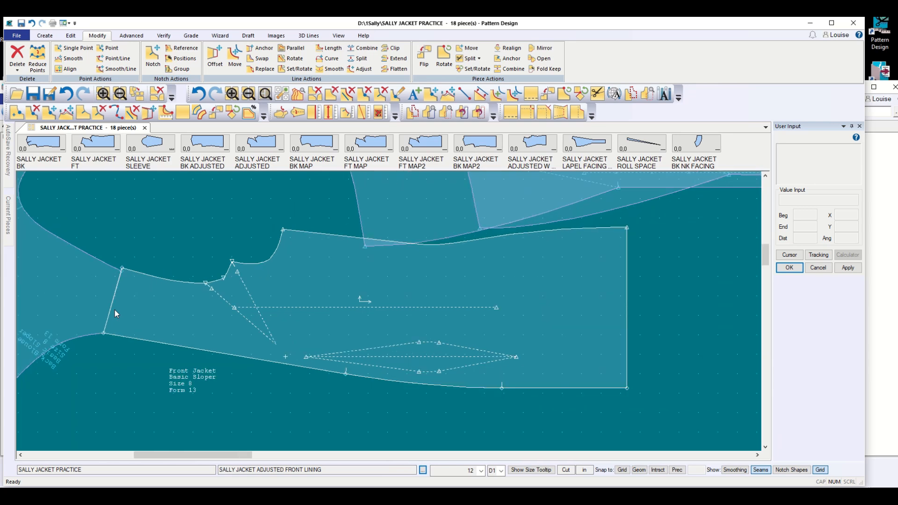
pyautogui.scroll(1, 108, 292)
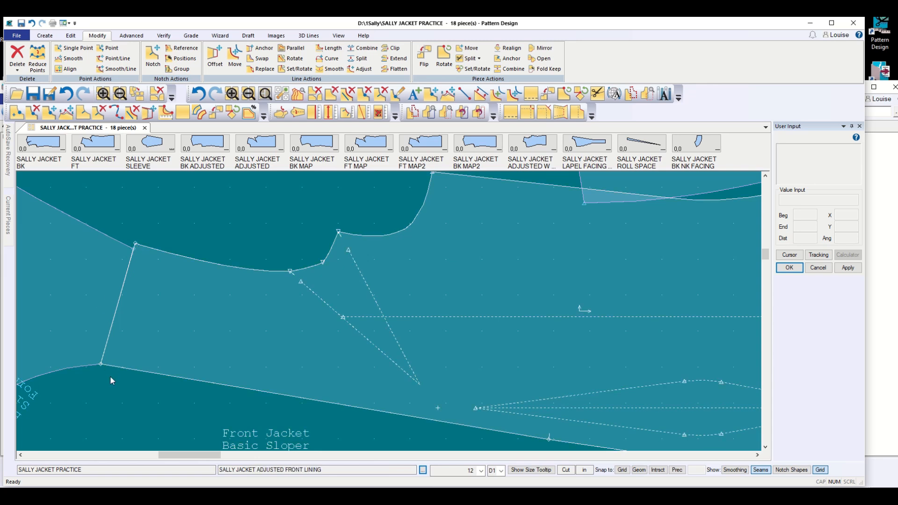
pyautogui.scroll(-3, 110, 375)
pyautogui.scroll(-3, 102, 384)
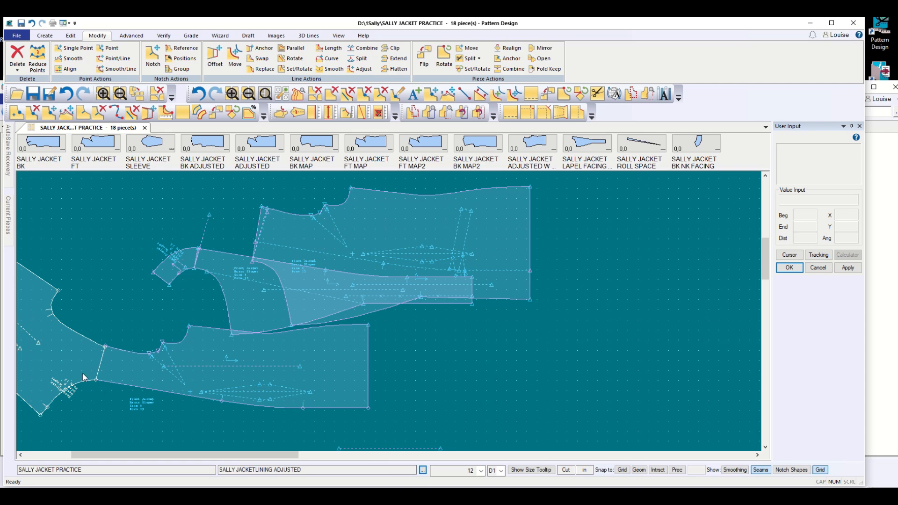
pyautogui.scroll(-2, 113, 364)
pyautogui.scroll(4, 93, 355)
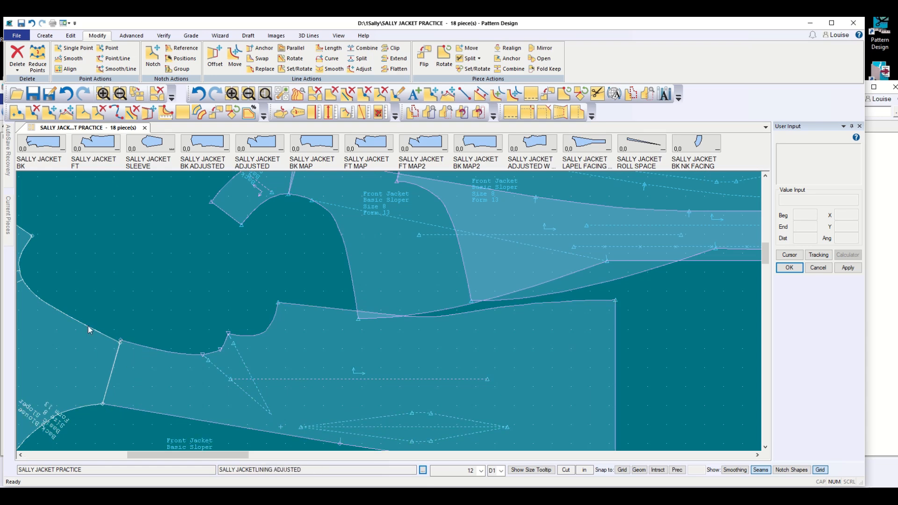
pyautogui.scroll(1, 144, 413)
pyautogui.scroll(-4, 143, 411)
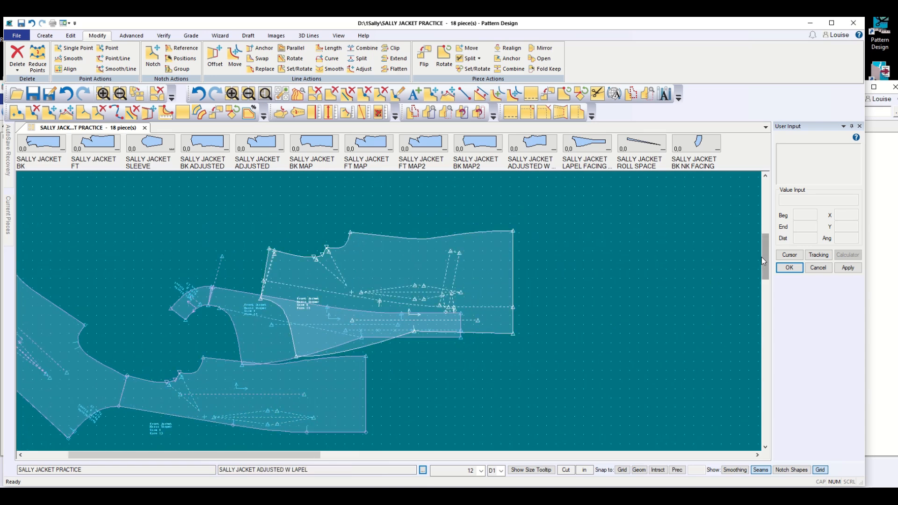
# Move the back neck facing and velvet lapel facing against the inner edges of the joined back and front linings
pyautogui.moveTo(762, 257); pyautogui.dragTo(766, 277)
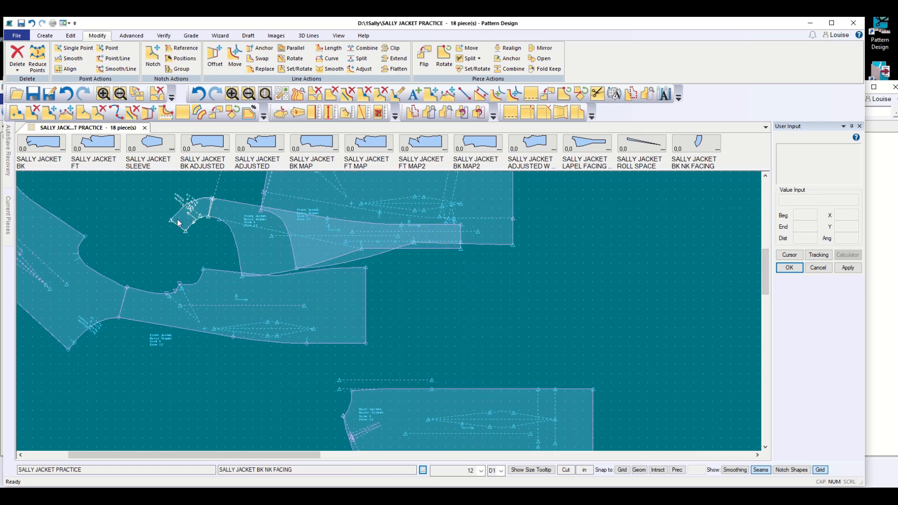
pyautogui.moveTo(181, 224); pyautogui.dragTo(96, 344)
pyautogui.moveTo(235, 224); pyautogui.dragTo(142, 344)
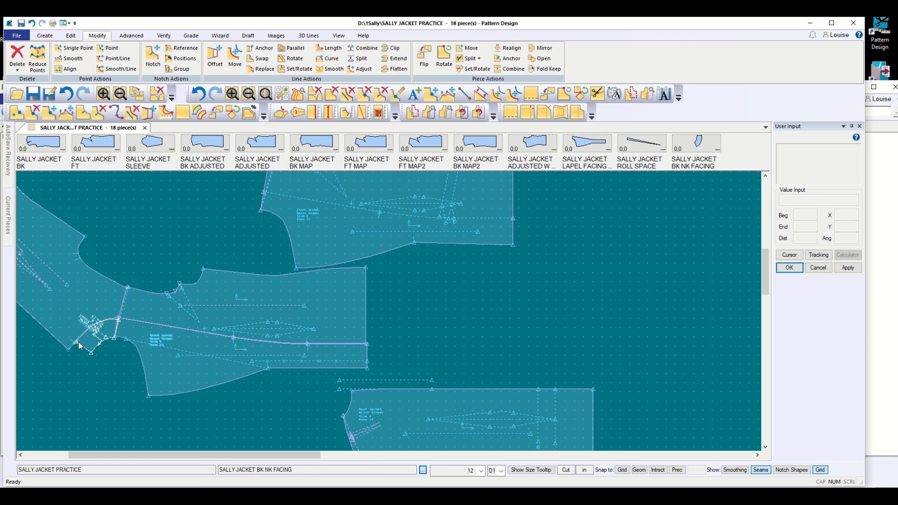
# Fit the back neck facing against the lapel facing's shoulder and shift the adjusted back and front linings against the facing edges
pyautogui.scroll(5, 83, 342)
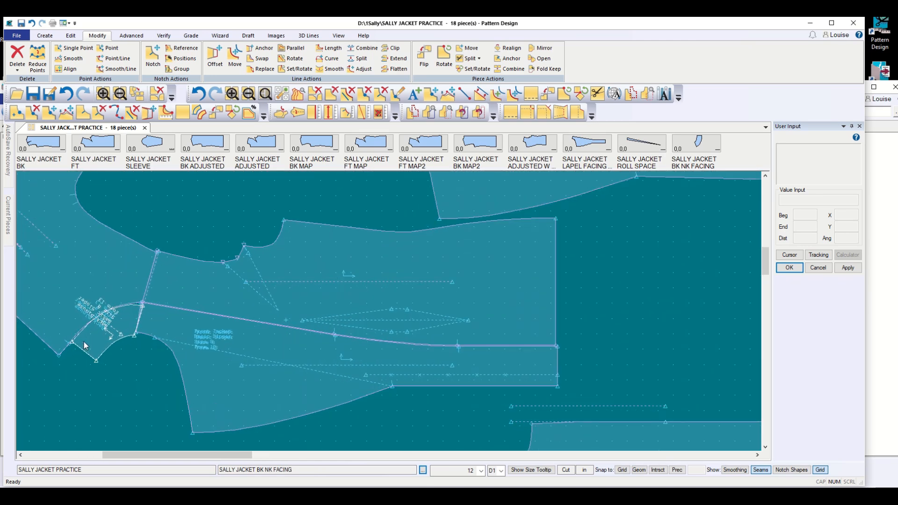
pyautogui.click(109, 342)
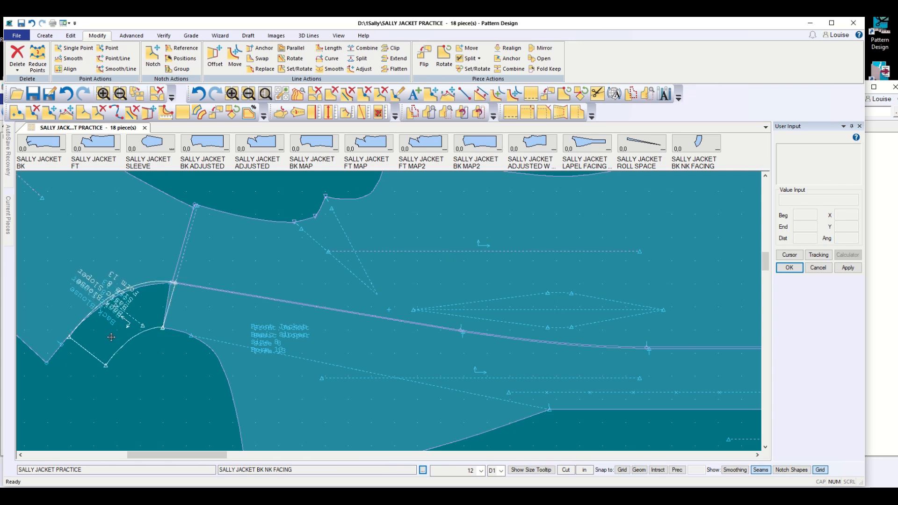
pyautogui.click(111, 338)
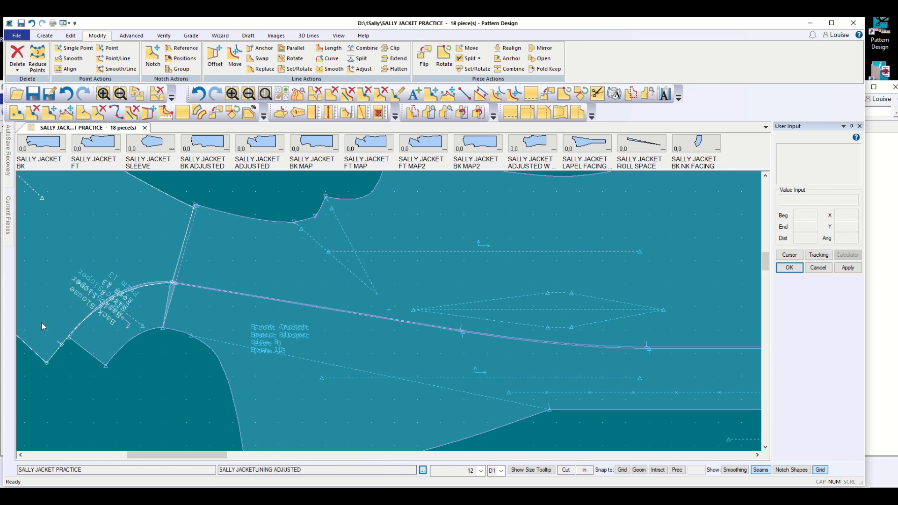
pyautogui.click(43, 239)
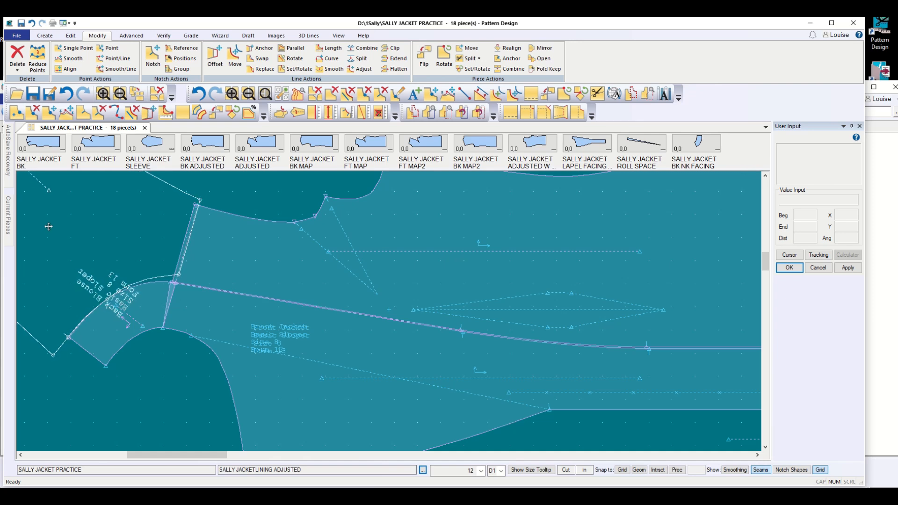
pyautogui.click(49, 227)
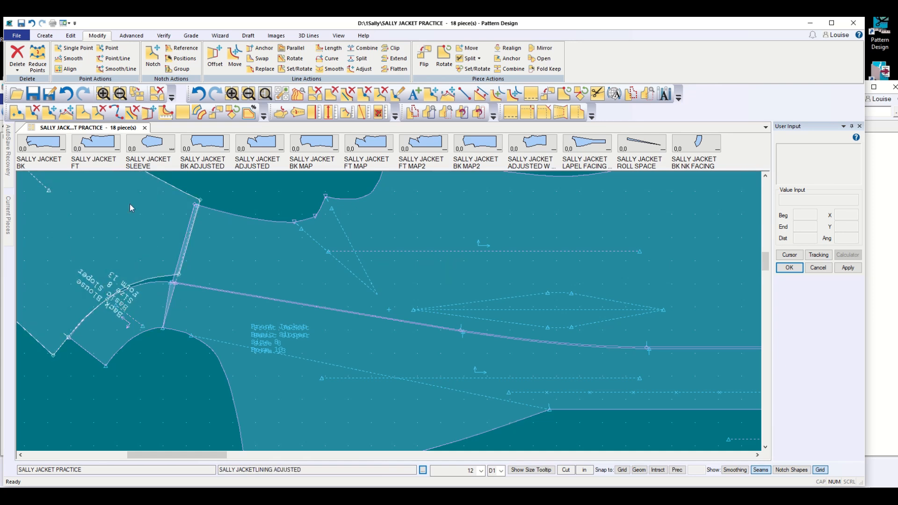
pyautogui.click(262, 254)
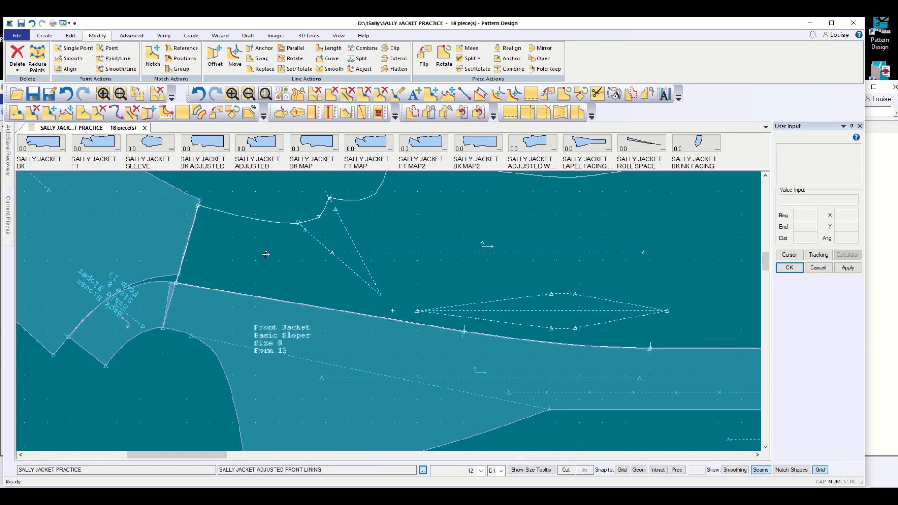
pyautogui.click(266, 254)
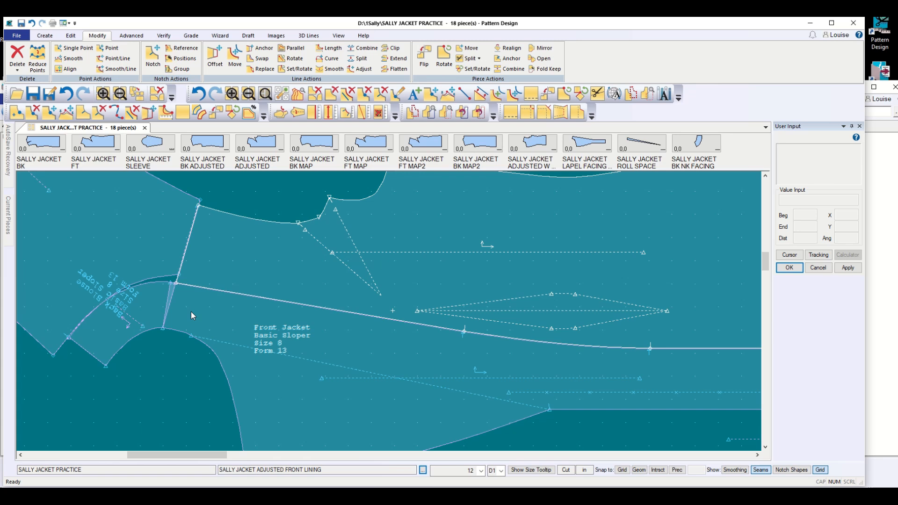
# Separate the adjusted front lining and the velvet lapel facing, leaving a gap between both pieces and the back neck pieces
pyautogui.click(191, 312)
pyautogui.click(245, 258)
pyautogui.click(202, 310)
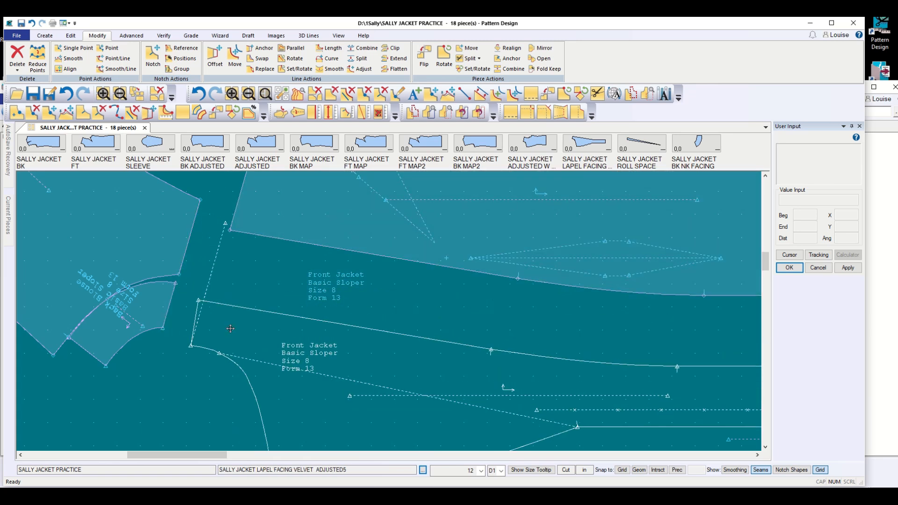
pyautogui.click(230, 329)
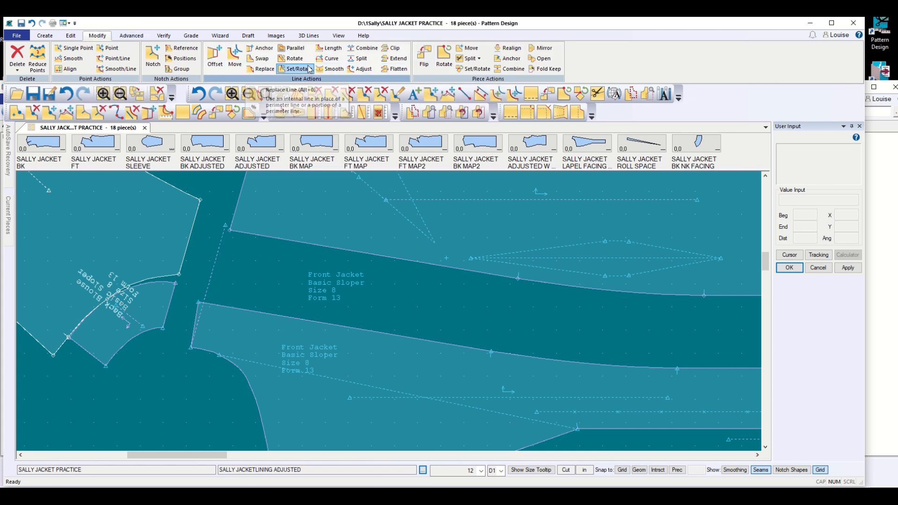
# Swap the velvet lapel facing's shoulder perimeter line with its dashed internal shoulder line
pyautogui.click(260, 58)
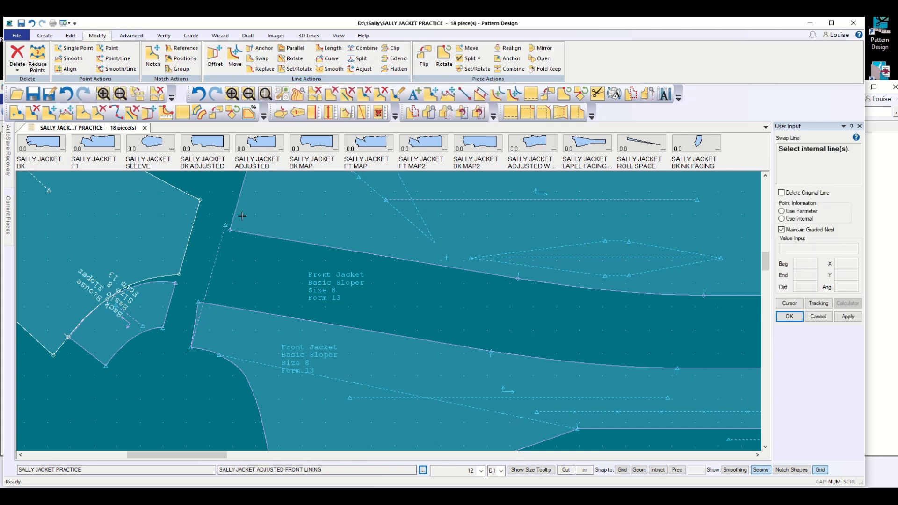
pyautogui.click(200, 318)
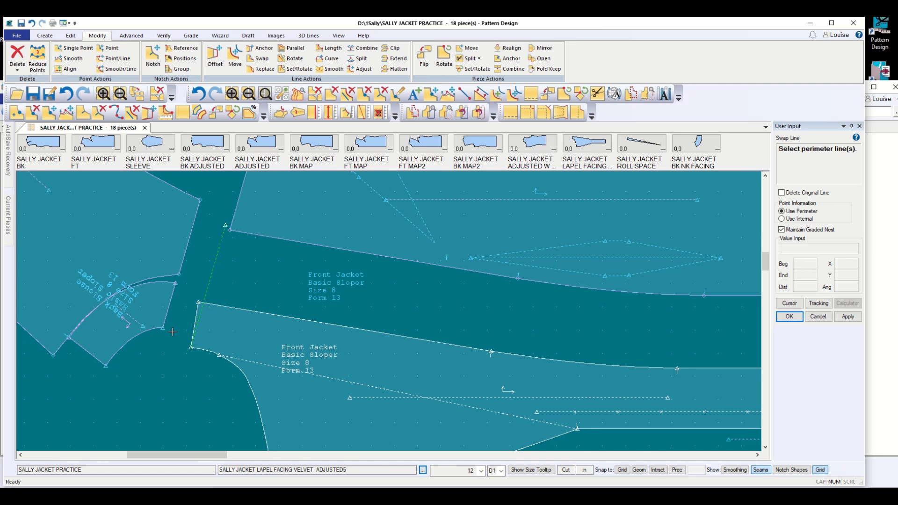
pyautogui.click(192, 318)
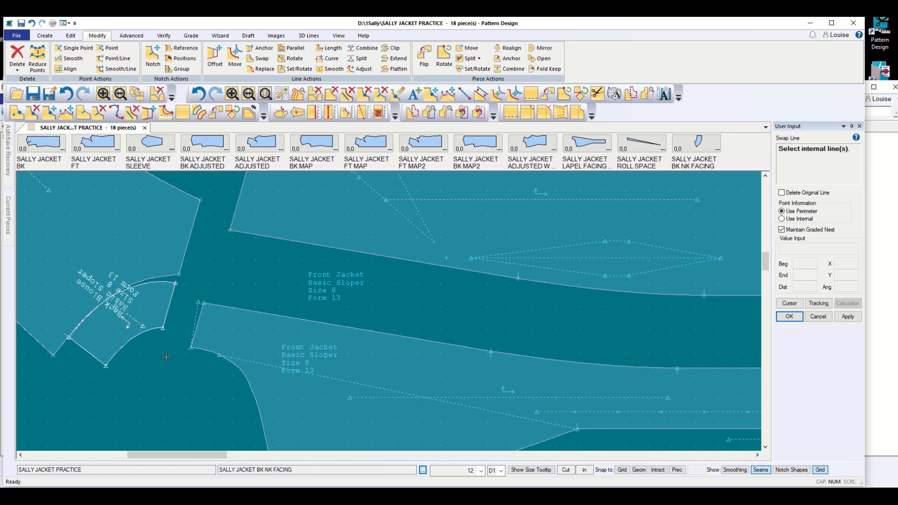
pyautogui.click(819, 316)
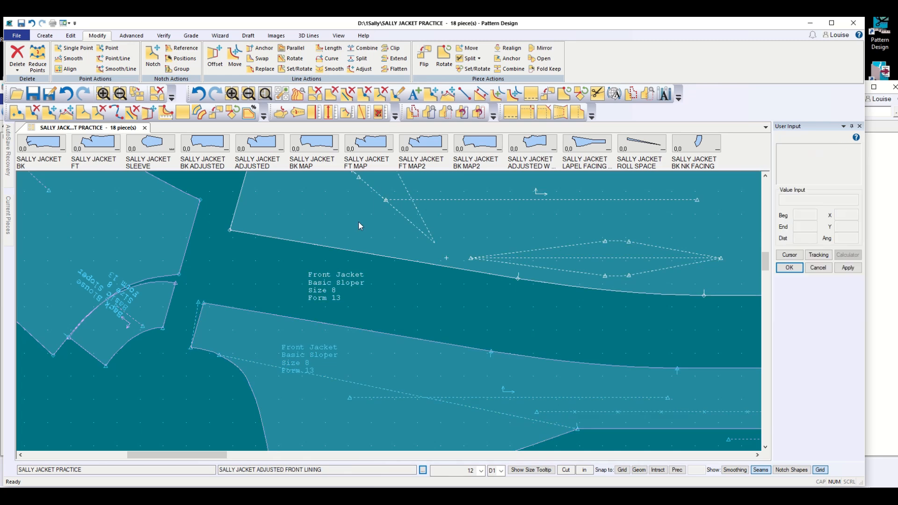
# Join the adjusted front lining to the lapel facing's inner edge and the back neck facing to the lapel facing's shoulder line
pyautogui.moveTo(288, 224); pyautogui.dragTo(261, 293)
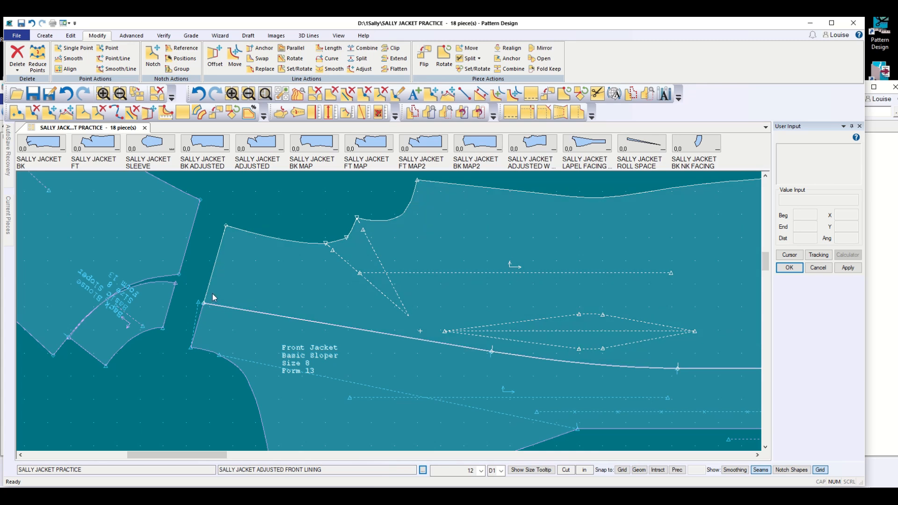
pyautogui.moveTo(155, 304); pyautogui.dragTo(182, 325)
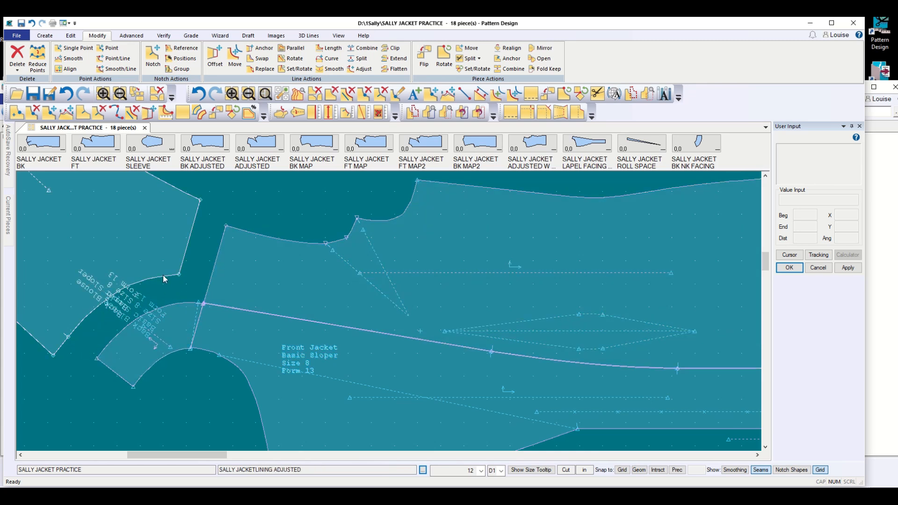
pyautogui.scroll(4, 145, 274)
pyautogui.scroll(1, 145, 274)
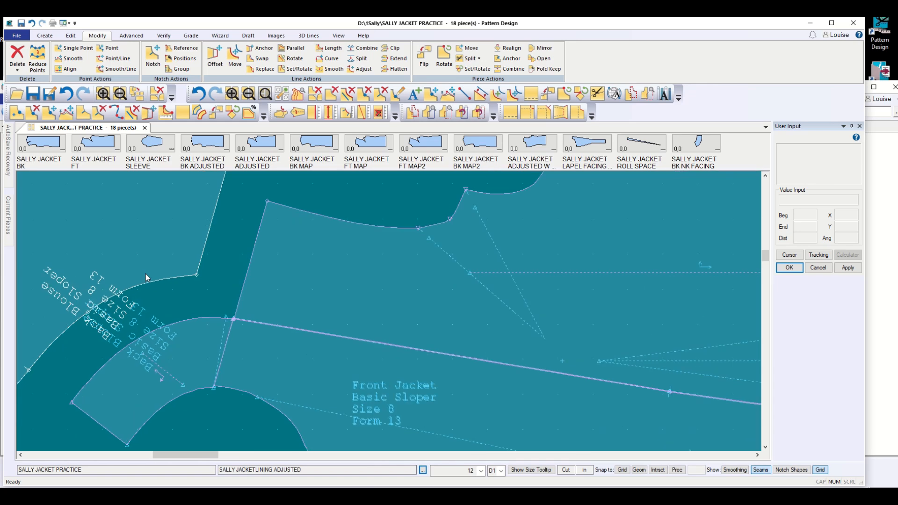
pyautogui.scroll(1, 145, 274)
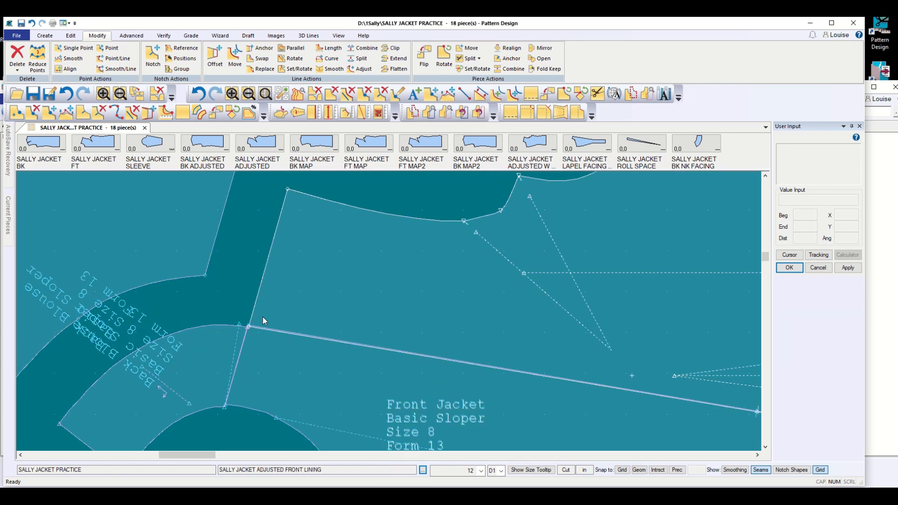
pyautogui.moveTo(269, 299); pyautogui.dragTo(269, 297)
pyautogui.moveTo(209, 352); pyautogui.dragTo(211, 348)
# Compare the adjusted back lining's shoulder and neckline with the joined front lining and back neck facing, and set it clear again
pyautogui.moveTo(180, 254); pyautogui.dragTo(223, 303)
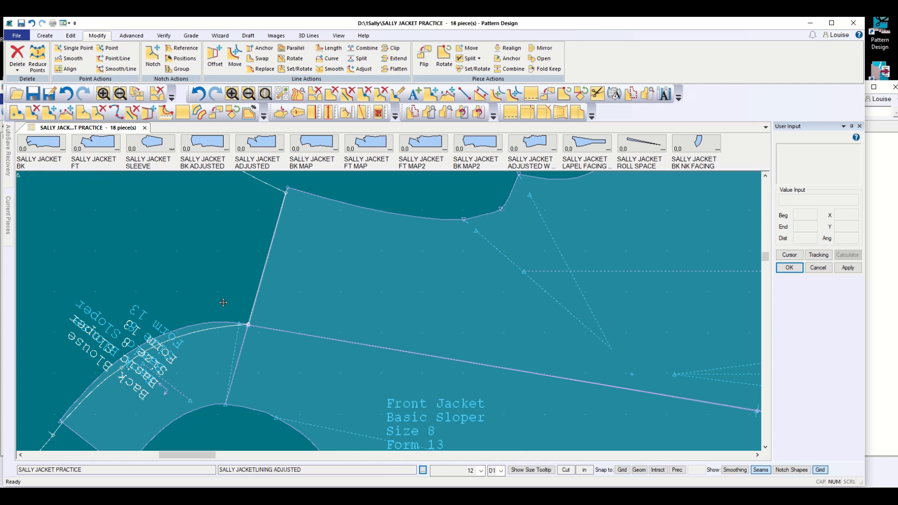
pyautogui.moveTo(223, 302); pyautogui.dragTo(181, 280)
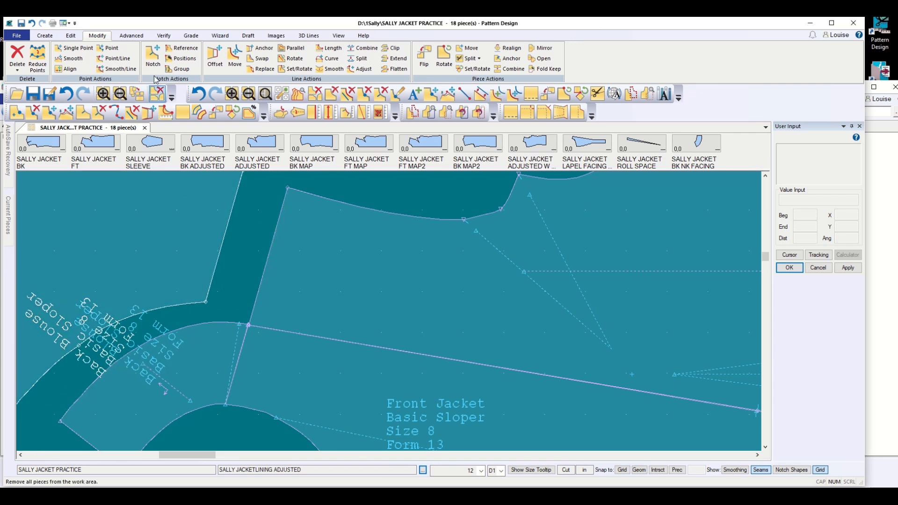
pyautogui.click(164, 37)
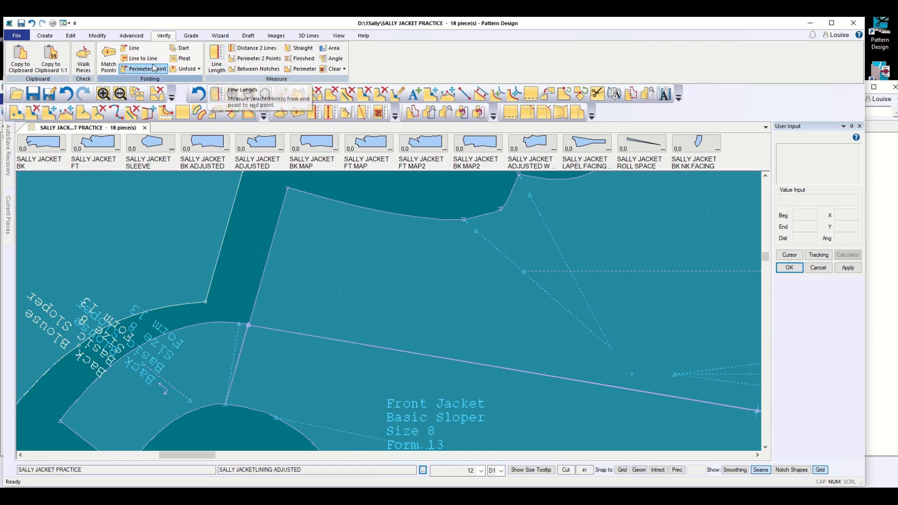
pyautogui.click(83, 59)
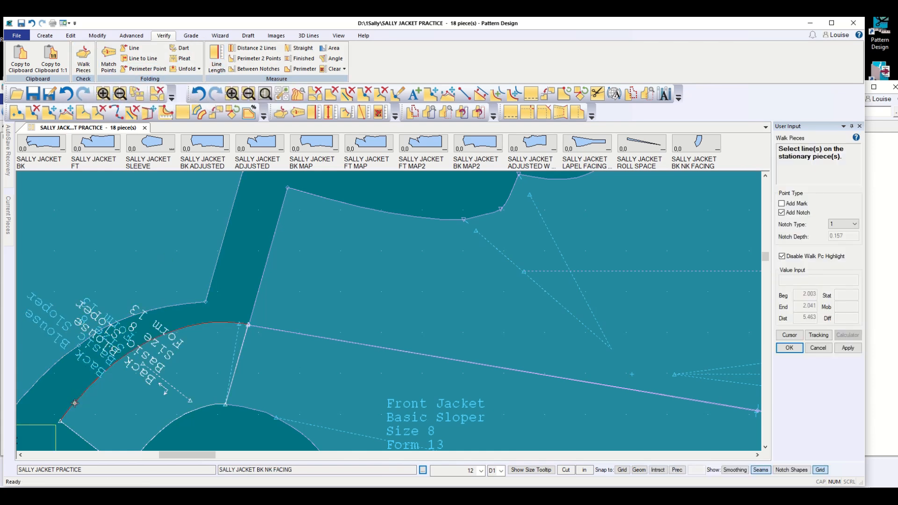
pyautogui.click(61, 423)
pyautogui.click(61, 419)
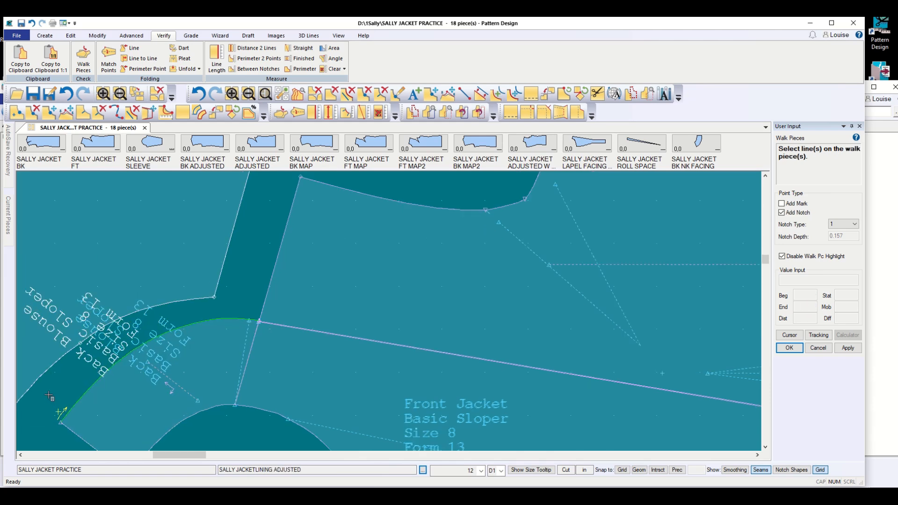
pyautogui.scroll(-1, 63, 384)
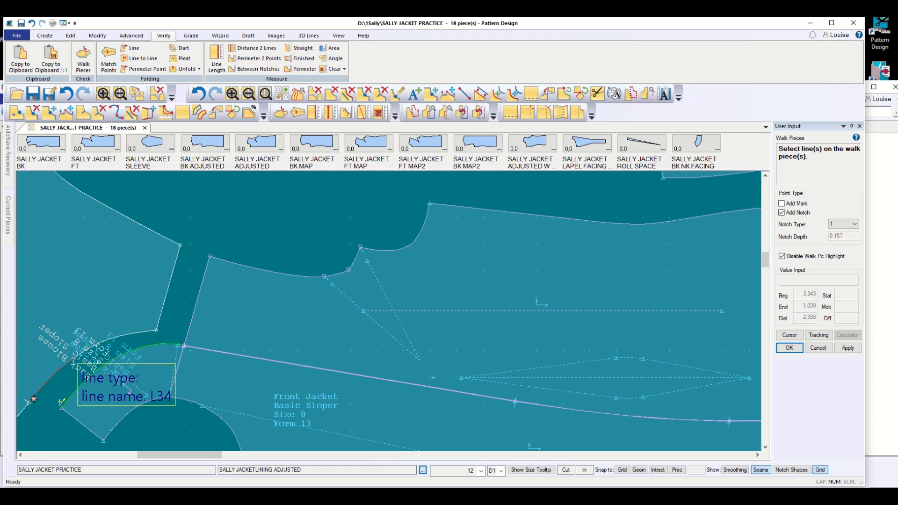
pyautogui.click(34, 399)
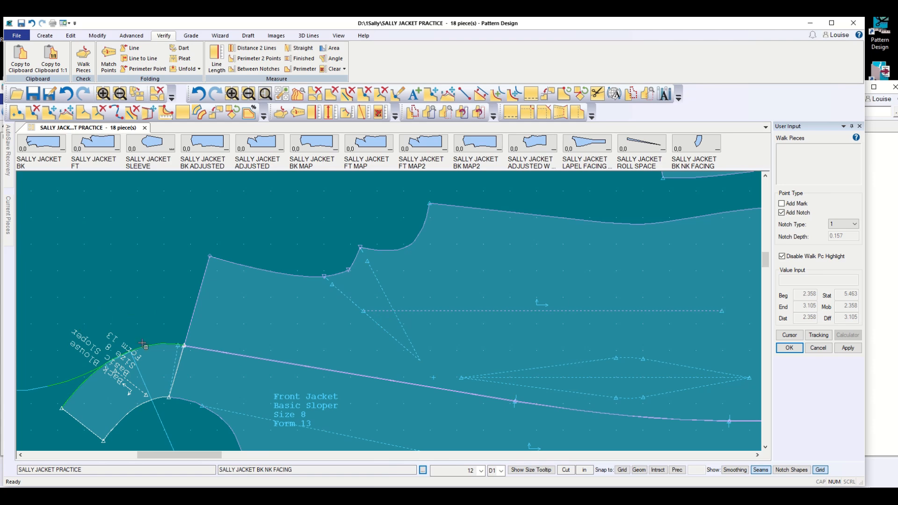
pyautogui.scroll(-1, 96, 361)
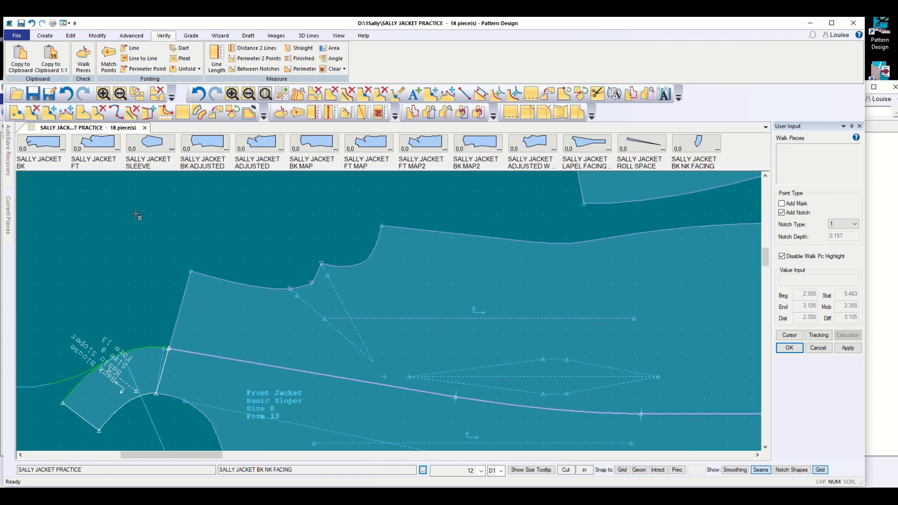
pyautogui.click(31, 24)
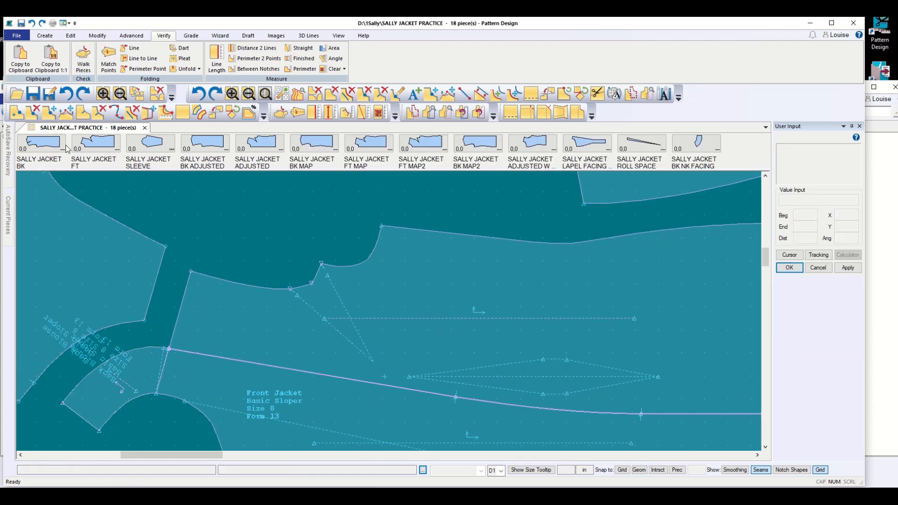
# Walk the adjusted back lining's neckline along the back neck facing's outer curve, keeping the facing as the stationary piece
pyautogui.click(84, 58)
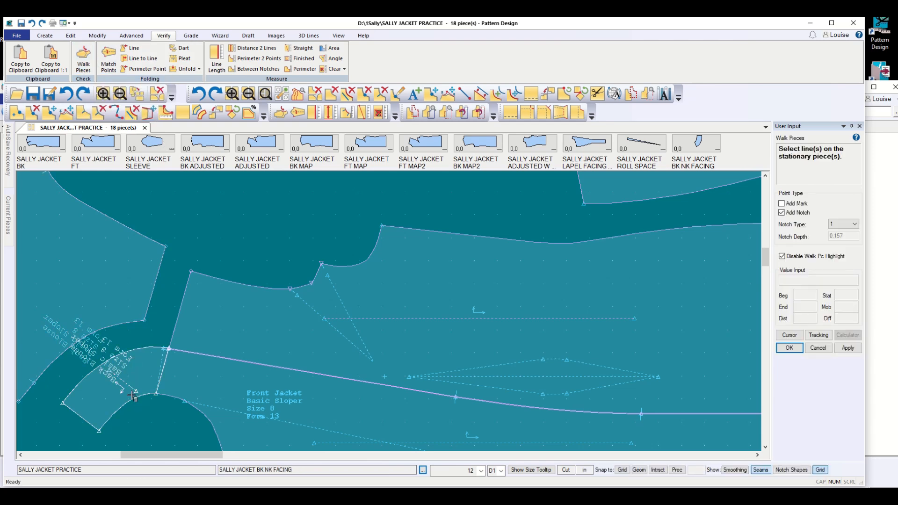
pyautogui.click(86, 387)
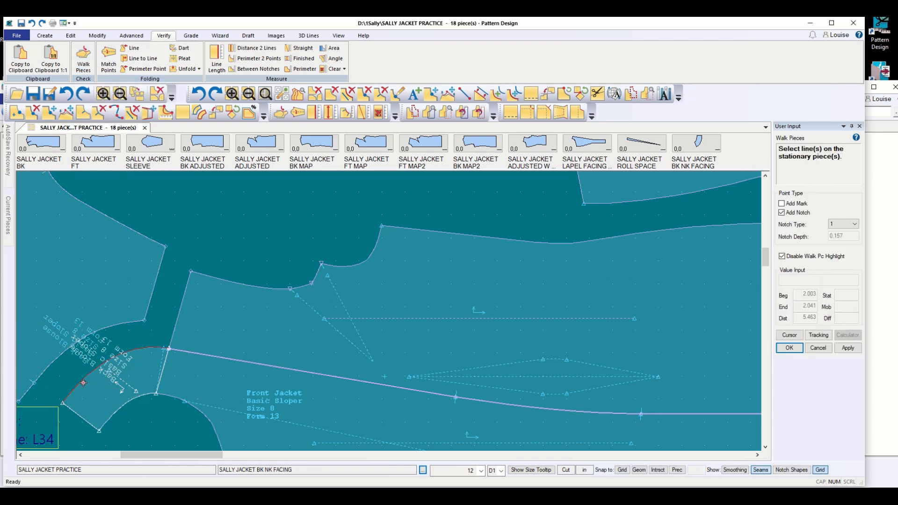
pyautogui.rightClick(37, 394)
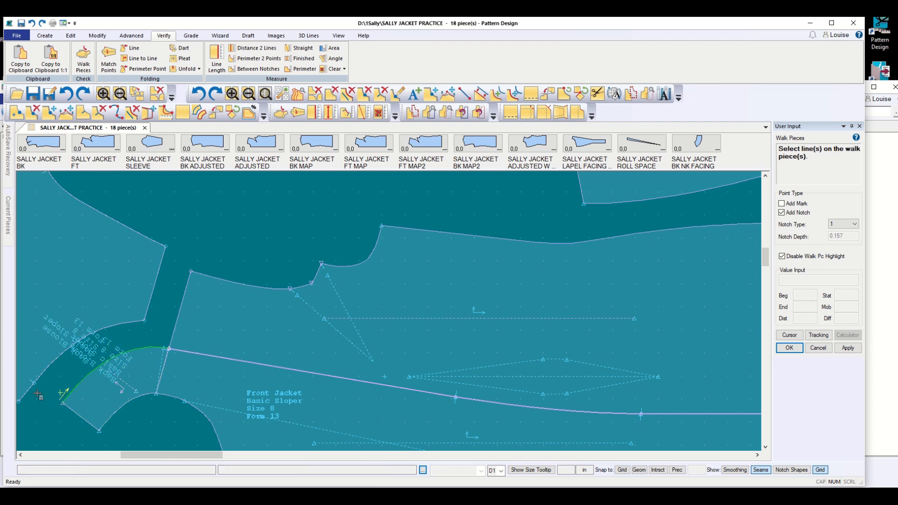
pyautogui.click(55, 372)
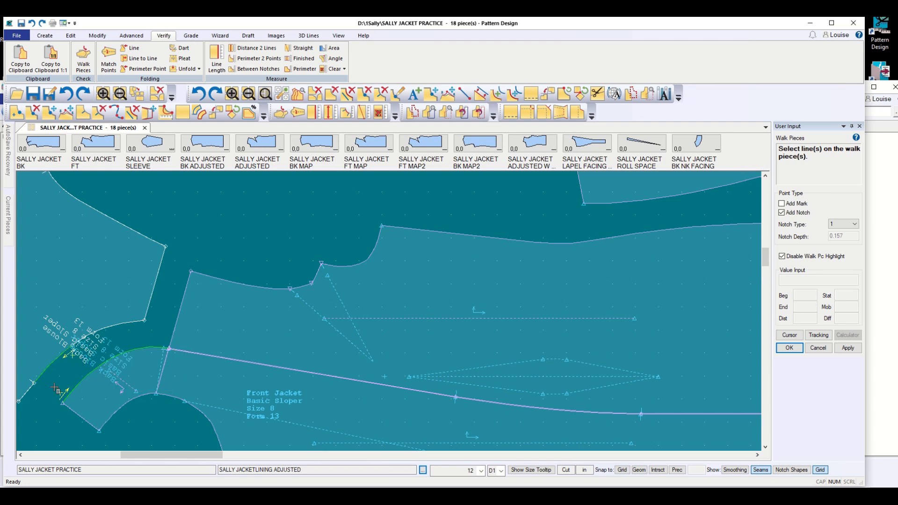
pyautogui.rightClick(52, 386)
pyautogui.click(51, 408)
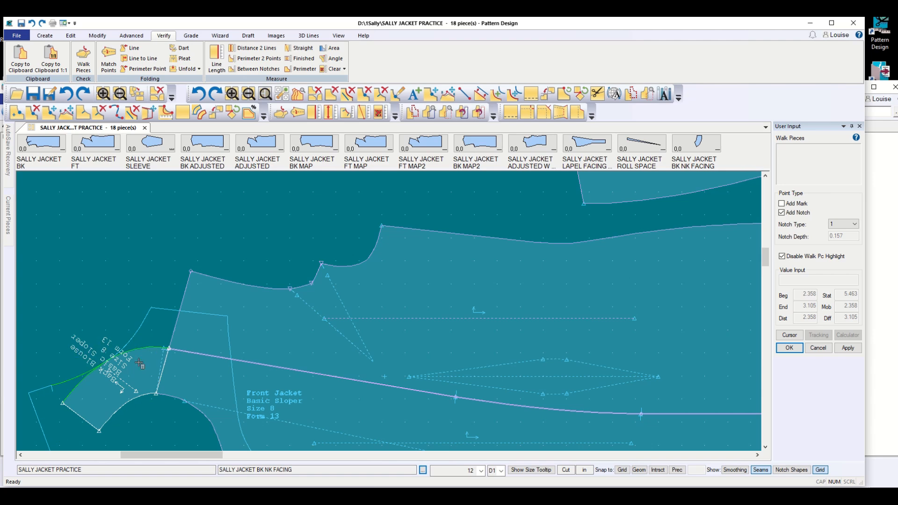
# Examine how the walked back lining's neckline meets the back neck facing, turn off Disable Walk Pc Highlight and cancel the walk
pyautogui.scroll(-3, 140, 337)
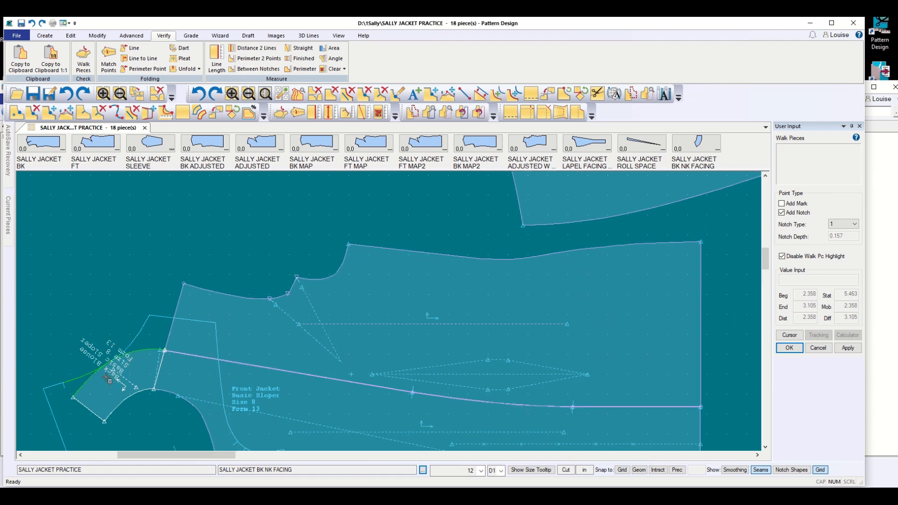
pyautogui.scroll(4, 129, 358)
pyautogui.scroll(2, 136, 354)
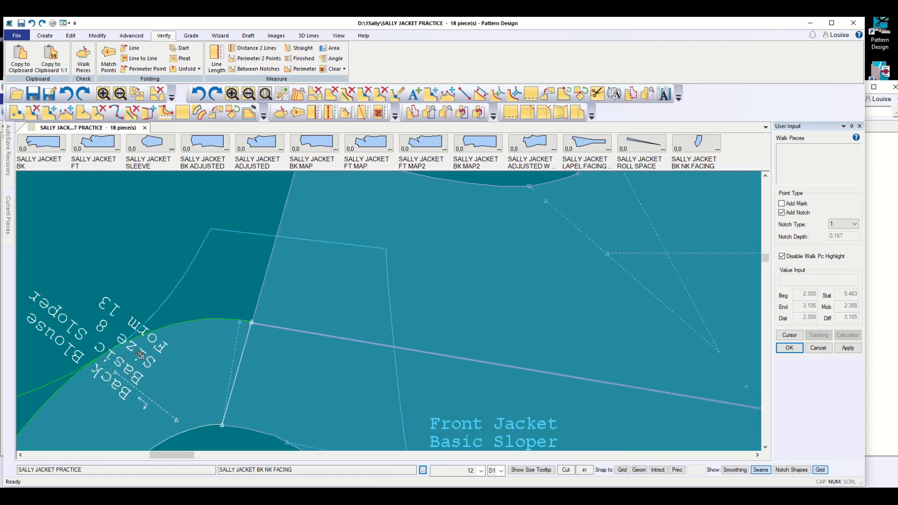
pyautogui.scroll(-1, 171, 345)
pyautogui.scroll(-3, 172, 345)
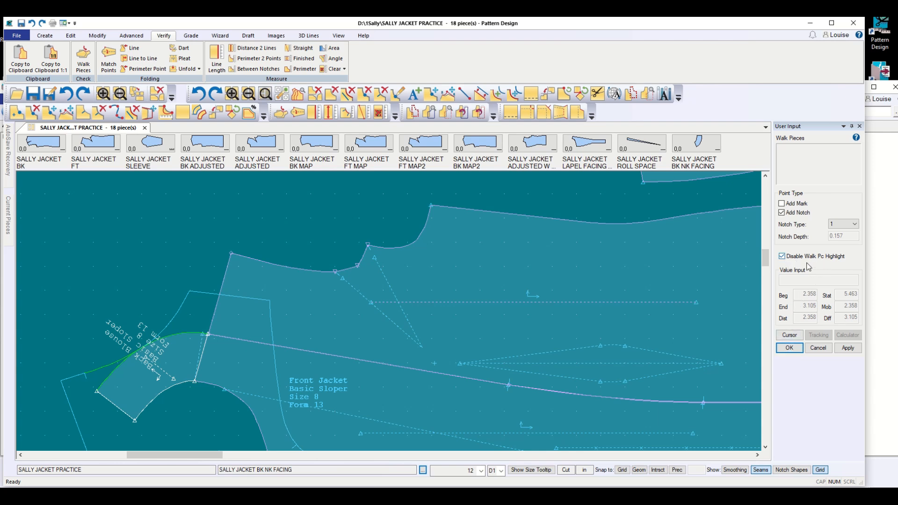
pyautogui.click(783, 256)
pyautogui.click(817, 348)
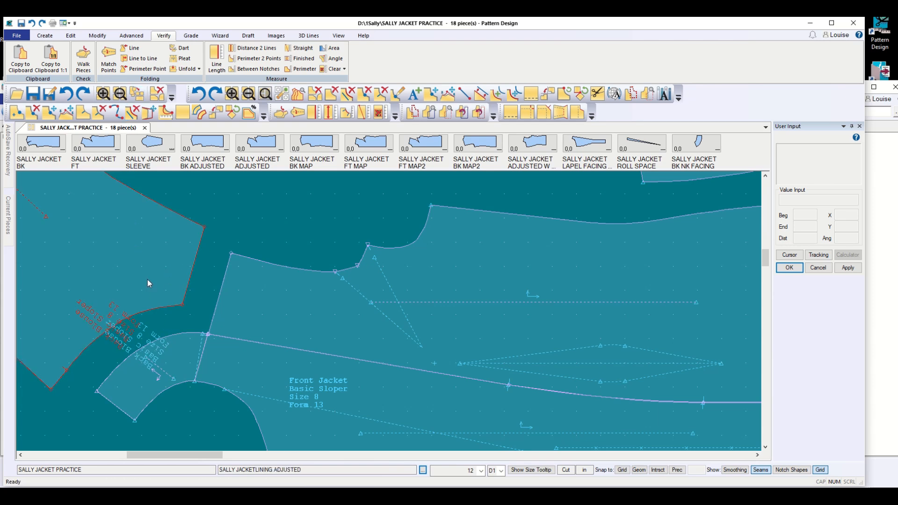
# Move the adjusted back lining so the neck end of its shoulder meets the front lining's neck point at the facing seam
pyautogui.moveTo(147, 279); pyautogui.dragTo(189, 298)
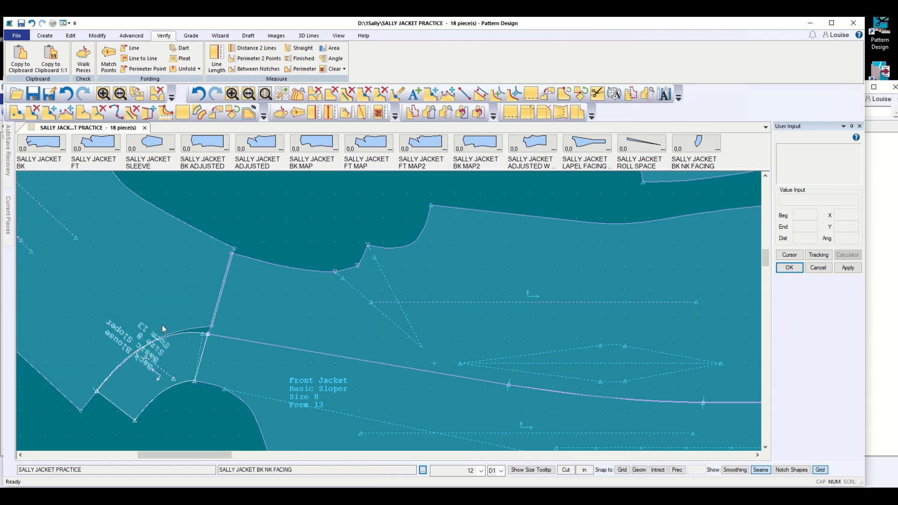
pyautogui.scroll(-1, 162, 325)
pyautogui.scroll(4, 166, 331)
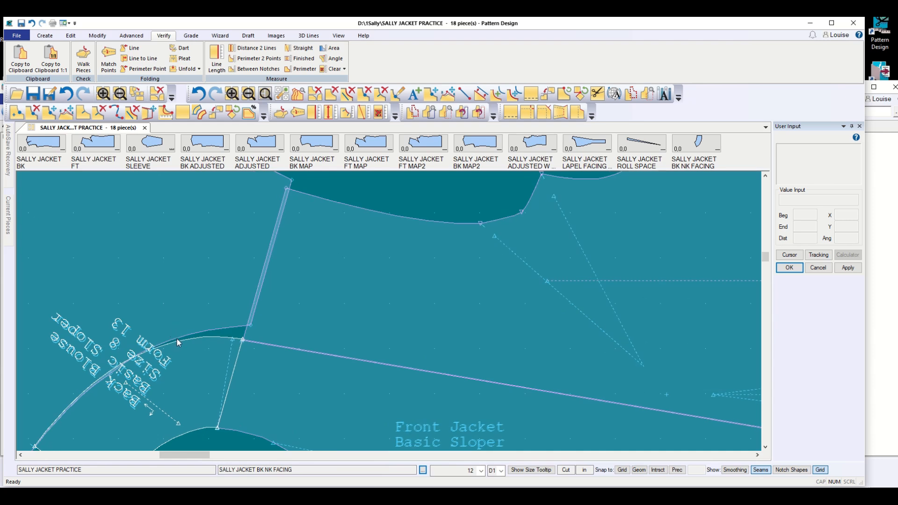
pyautogui.click(220, 339)
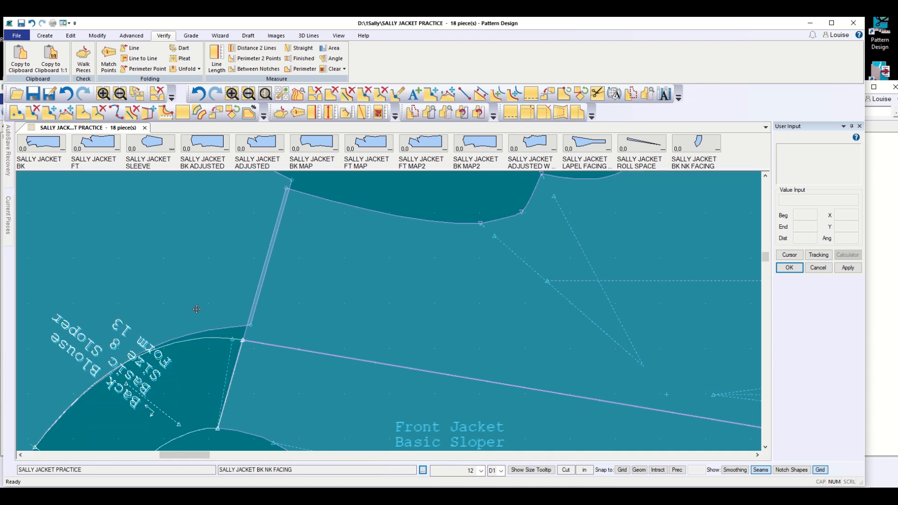
pyautogui.click(238, 263)
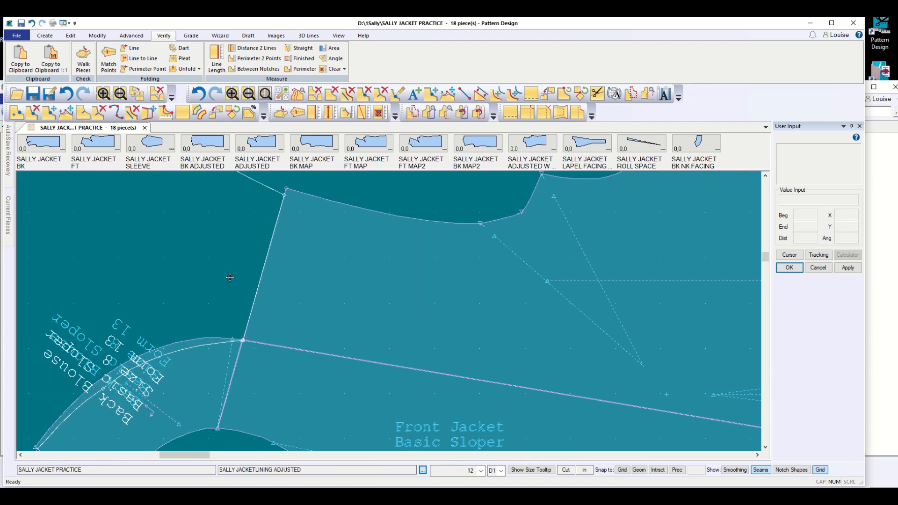
pyautogui.click(229, 278)
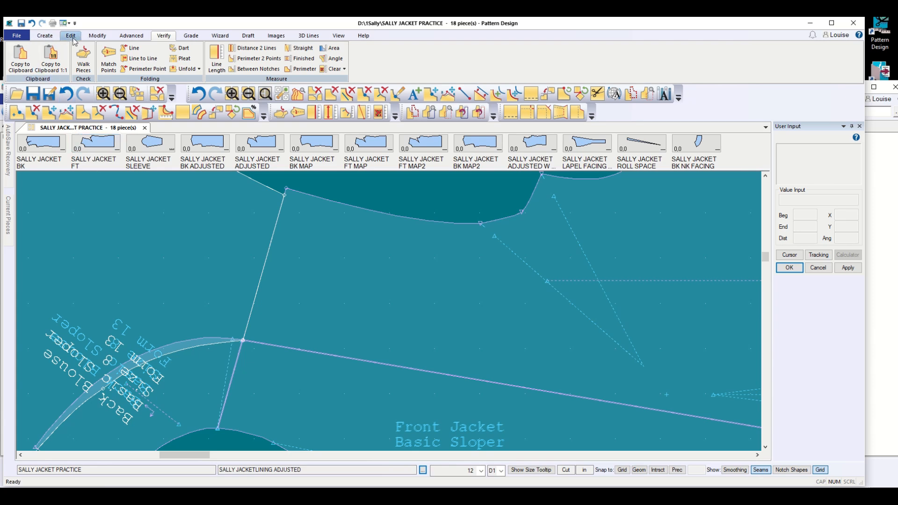
# Rotate the back lining about 9 degrees clockwise around its shoulder neck point, using its centre back neck point as reference
pyautogui.click(96, 38)
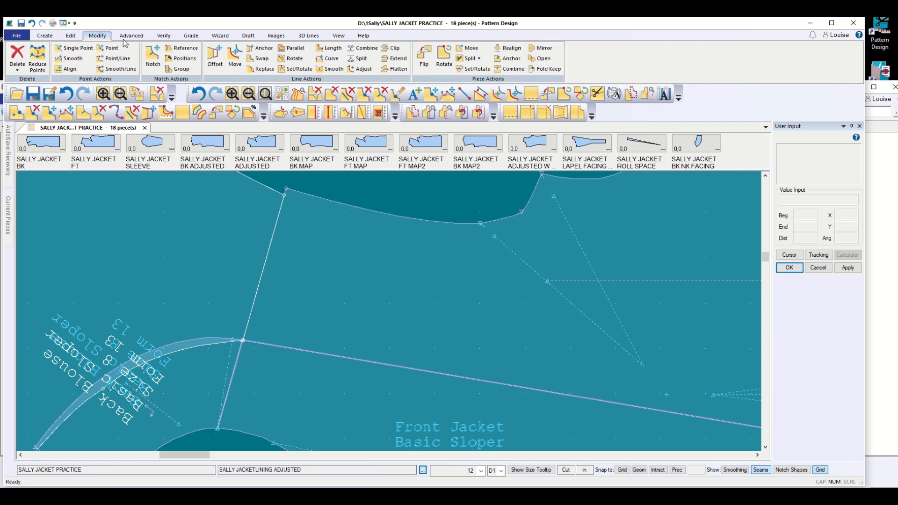
pyautogui.click(444, 57)
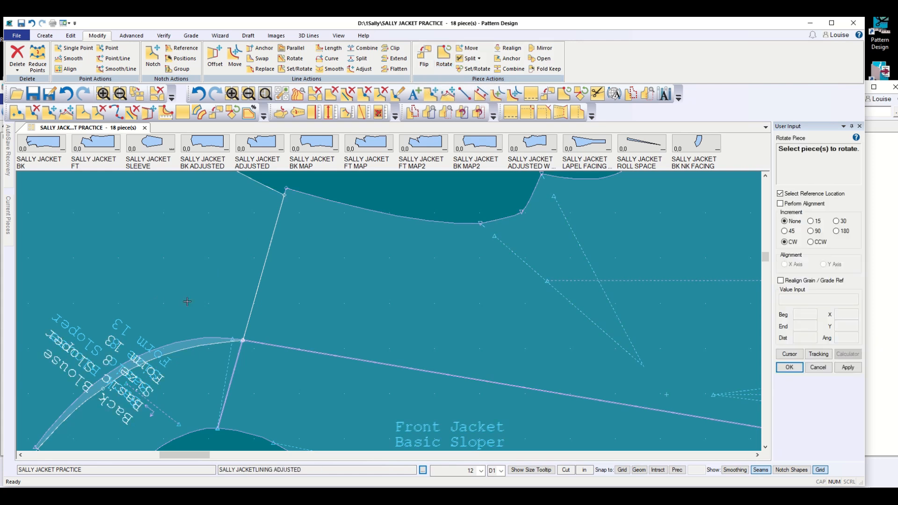
pyautogui.click(173, 257)
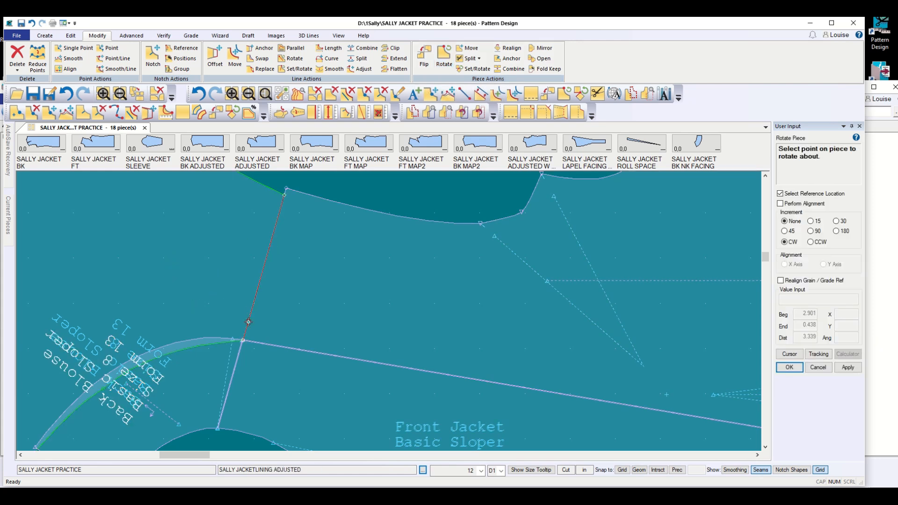
pyautogui.click(242, 341)
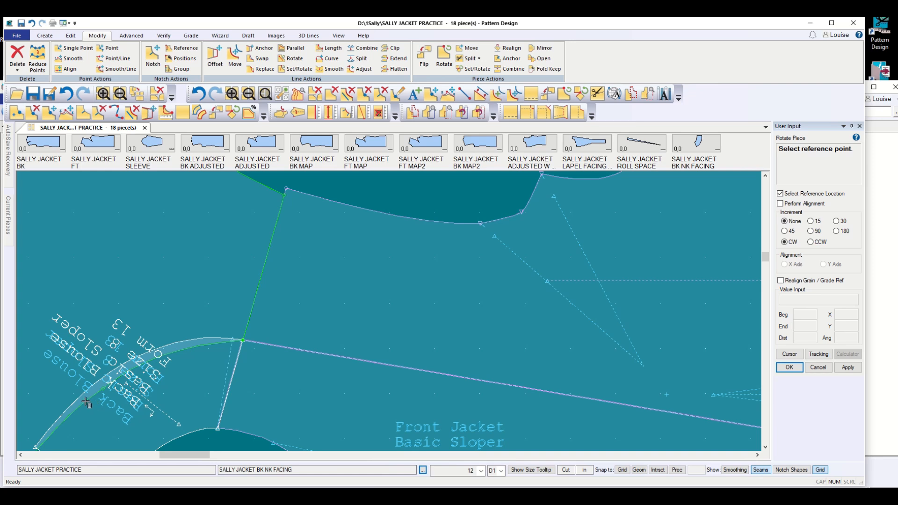
pyautogui.click(39, 444)
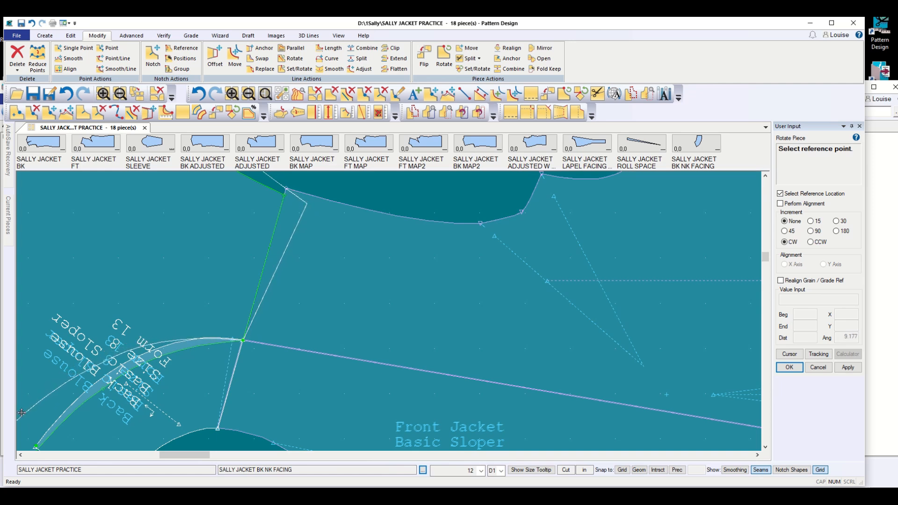
pyautogui.click(17, 412)
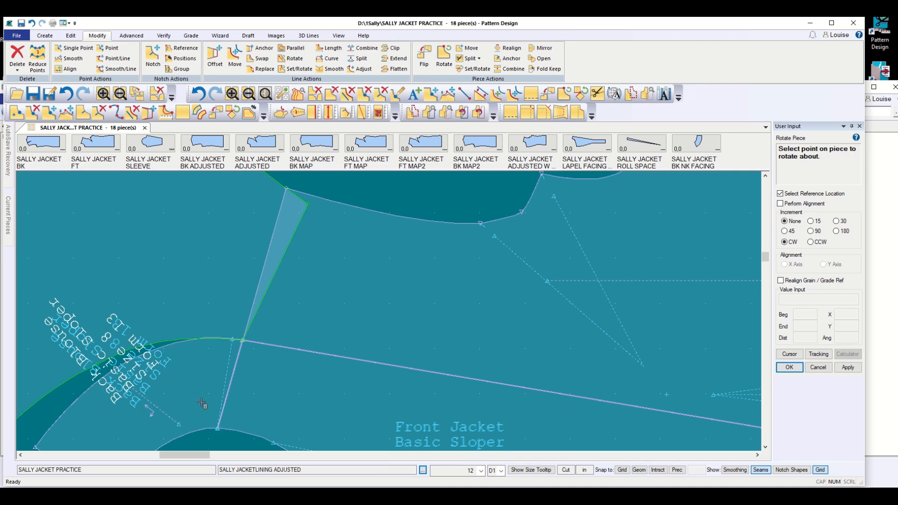
# Compare the rotated back lining's shoulder and neckline with the front lining and back neck facing, and move it clear
pyautogui.scroll(1, 170, 432)
pyautogui.scroll(-5, 171, 432)
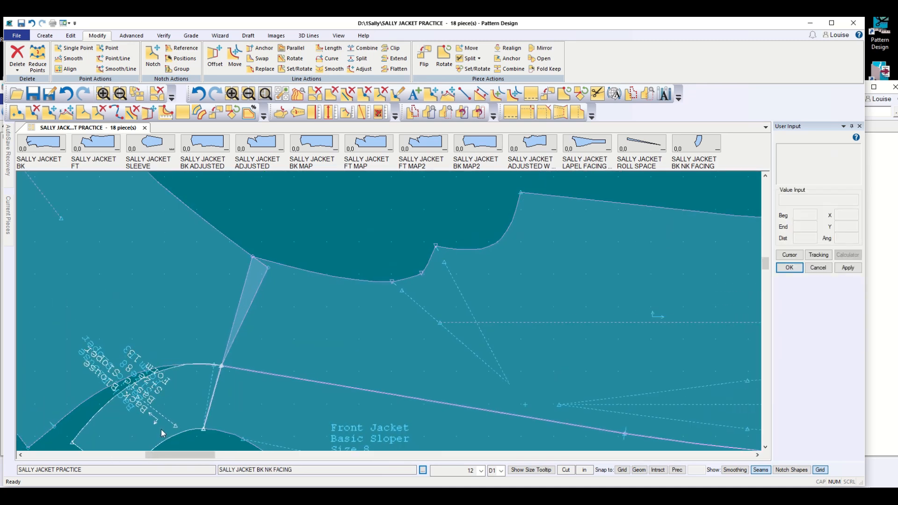
pyautogui.scroll(-1, 156, 433)
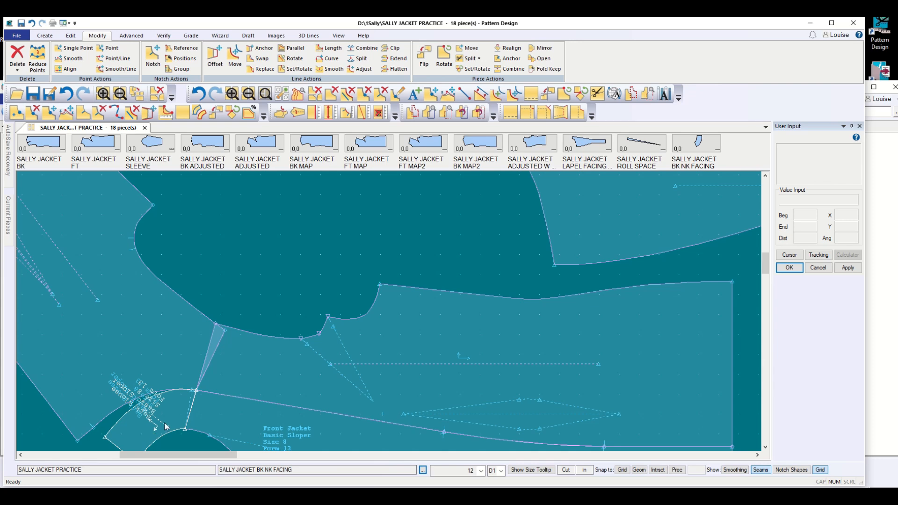
pyautogui.scroll(2, 178, 413)
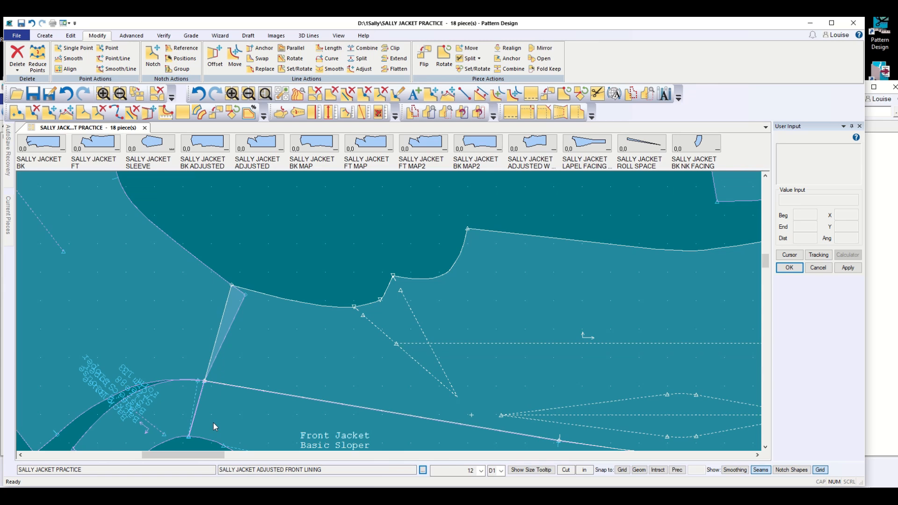
pyautogui.scroll(5, 198, 417)
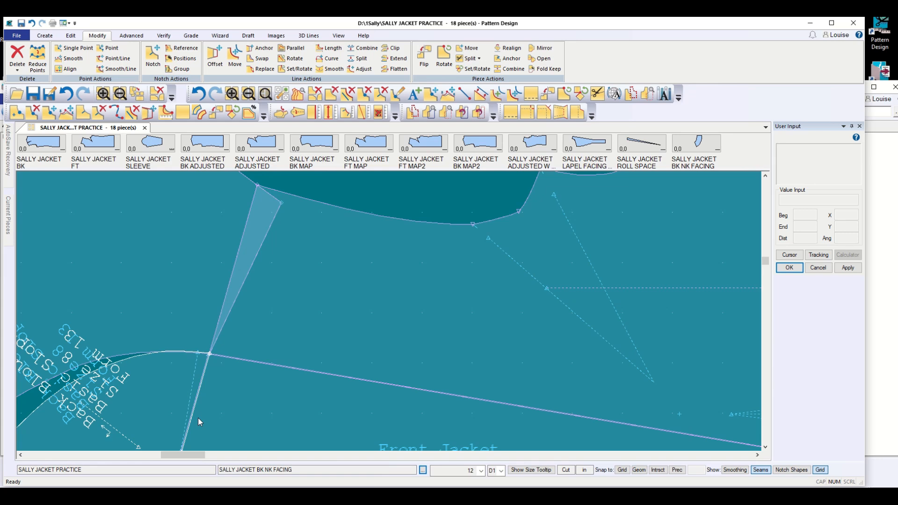
pyautogui.scroll(-4, 198, 417)
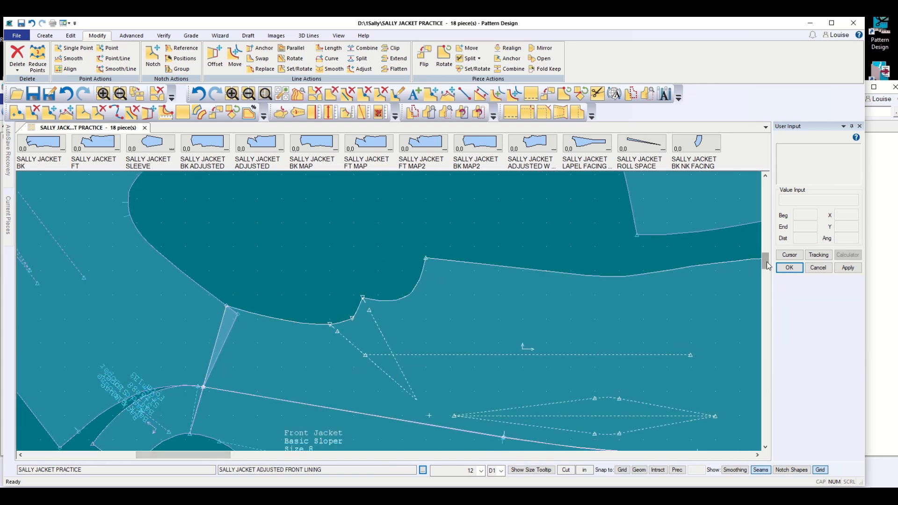
pyautogui.moveTo(766, 263); pyautogui.dragTo(766, 267)
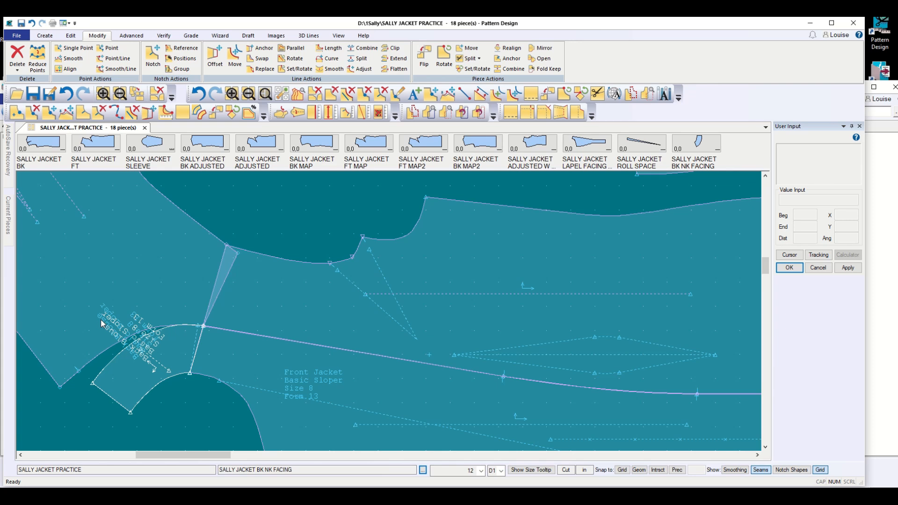
pyautogui.click(160, 289)
pyautogui.click(146, 277)
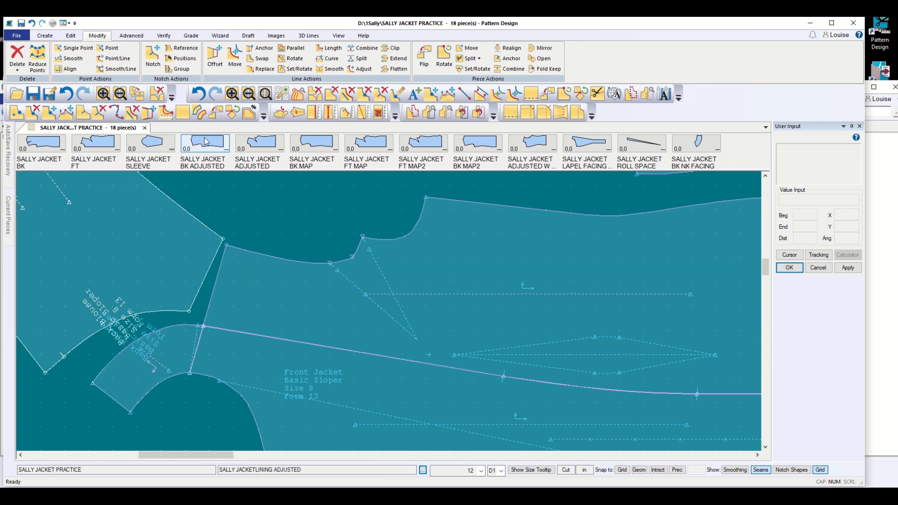
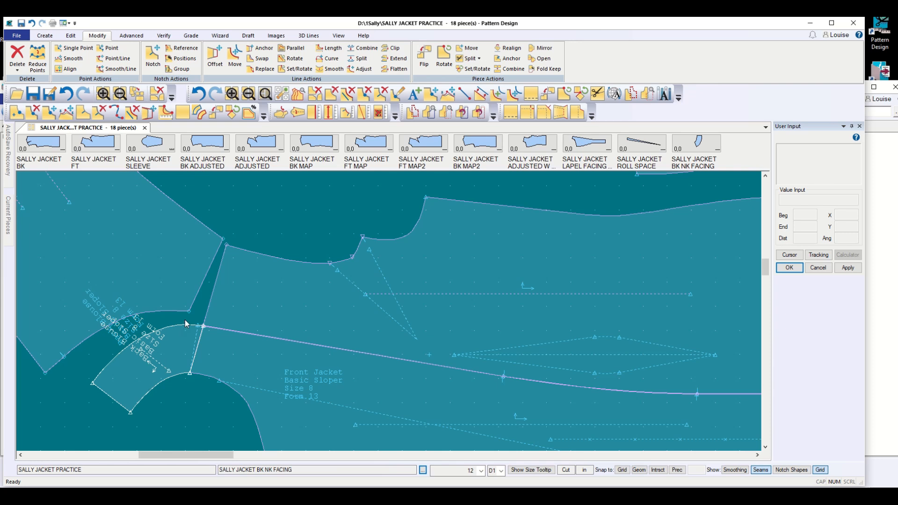
# Try to place the back lining's armhole shoulder point on the front lining's shoulder point, and pull the piece away
pyautogui.click(179, 335)
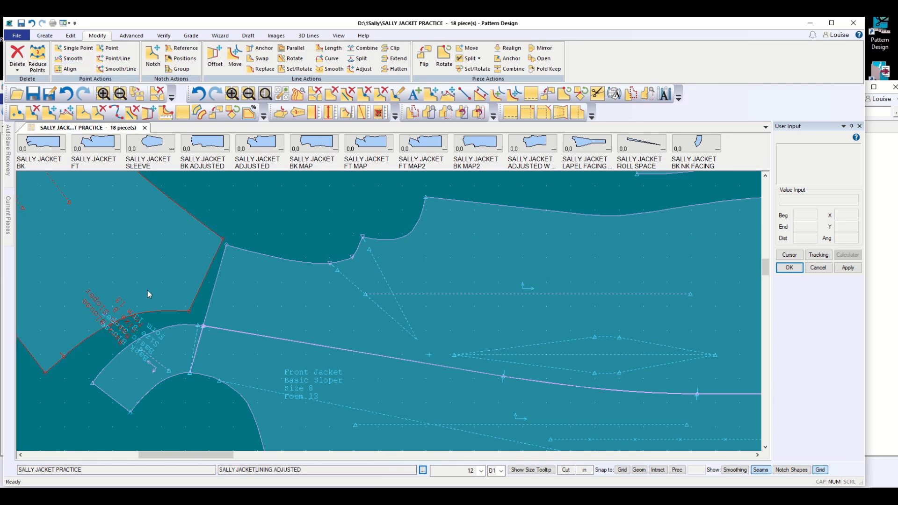
pyautogui.moveTo(148, 290); pyautogui.dragTo(149, 296)
pyautogui.click(220, 251)
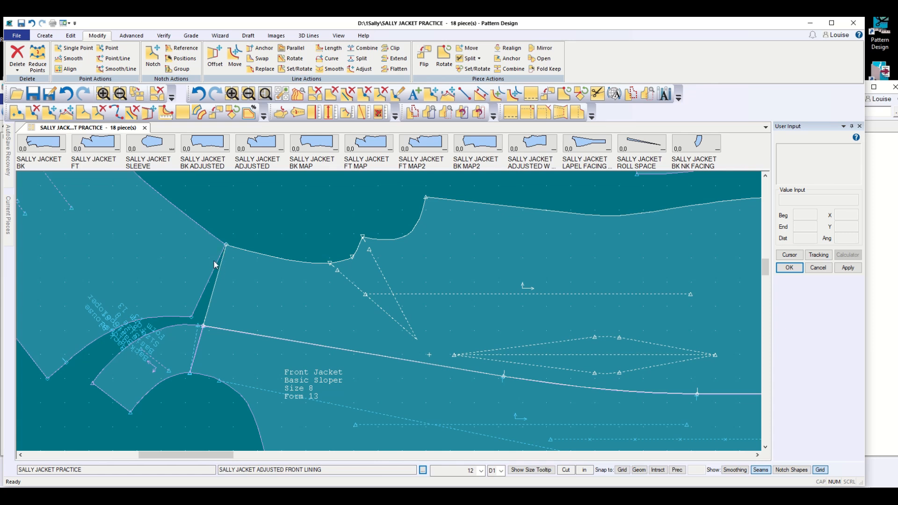
pyautogui.moveTo(184, 271); pyautogui.dragTo(163, 258)
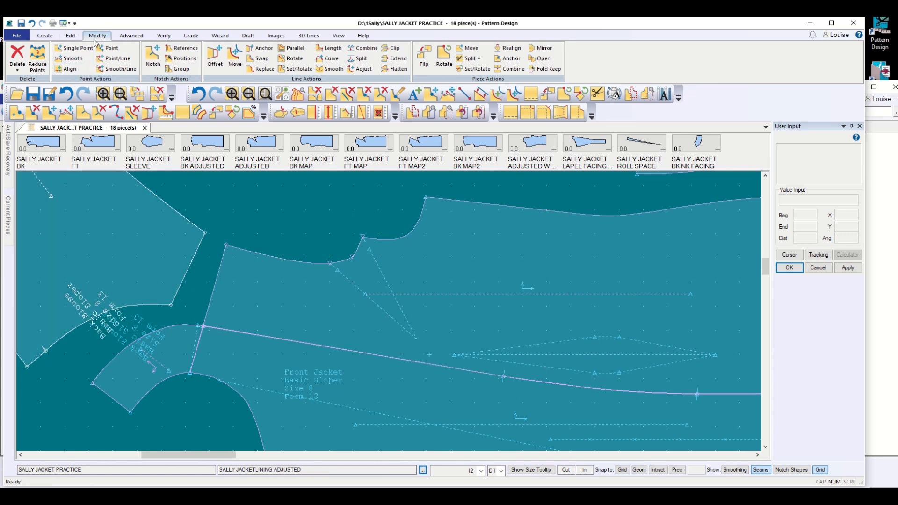
# Set and rotate the adjusted back lining onto the front lining's shoulder line, matching their armhole shoulder points
pyautogui.click(471, 69)
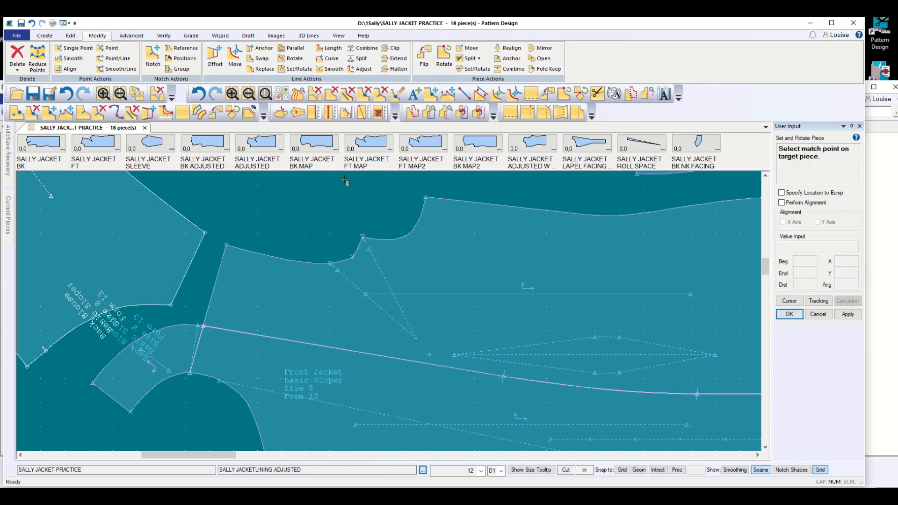
pyautogui.click(227, 245)
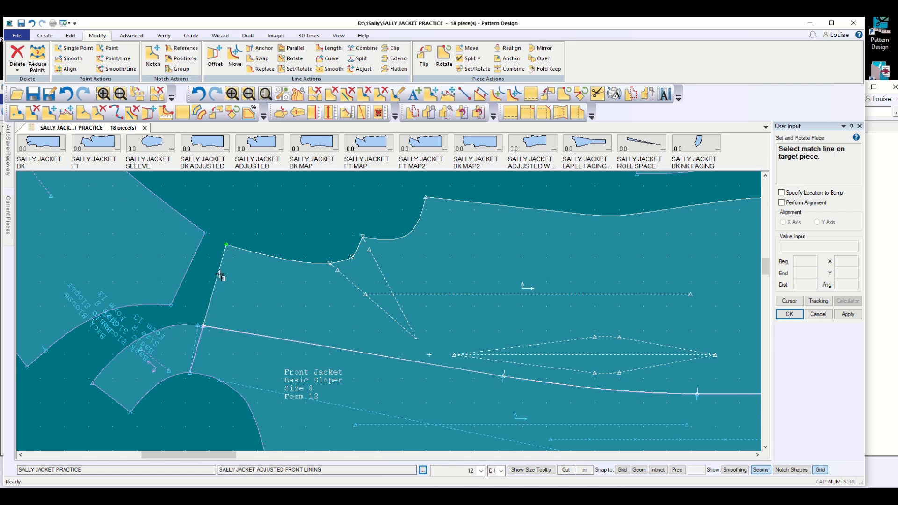
pyautogui.click(206, 236)
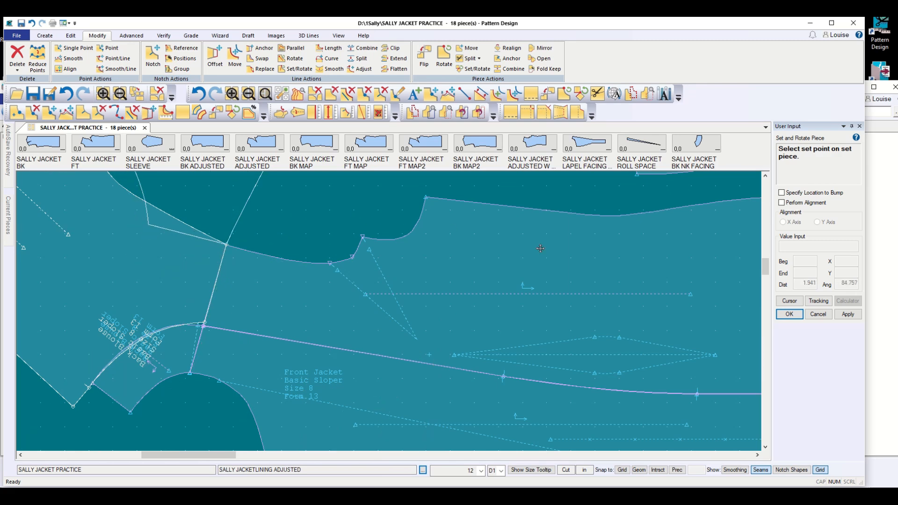
pyautogui.click(818, 314)
# Examine how the back lining's neckline meets the back neck facing's outer curve near the shoulder neck point
pyautogui.scroll(1, 180, 331)
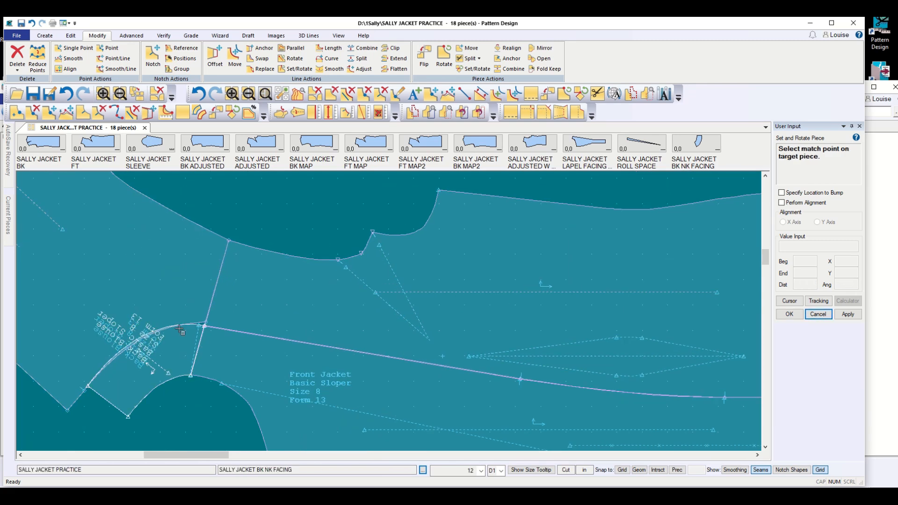
pyautogui.scroll(3, 179, 331)
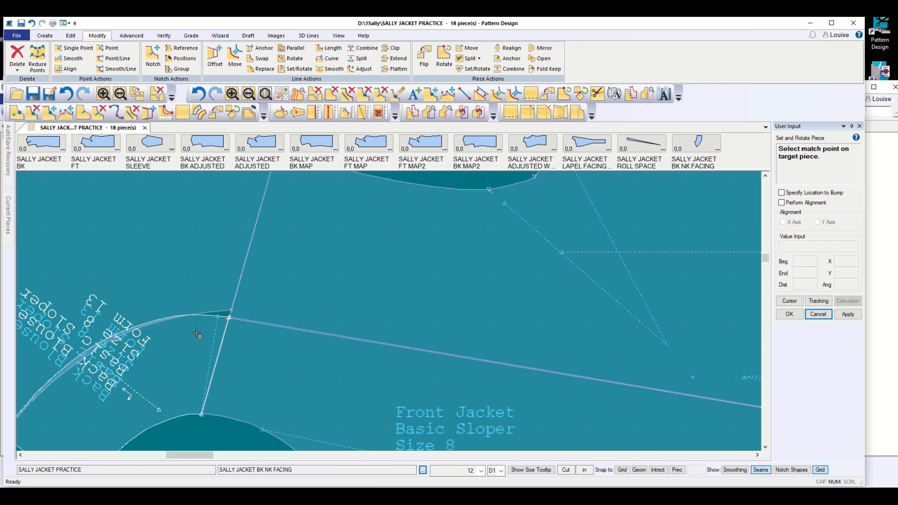
pyautogui.scroll(-4, 201, 329)
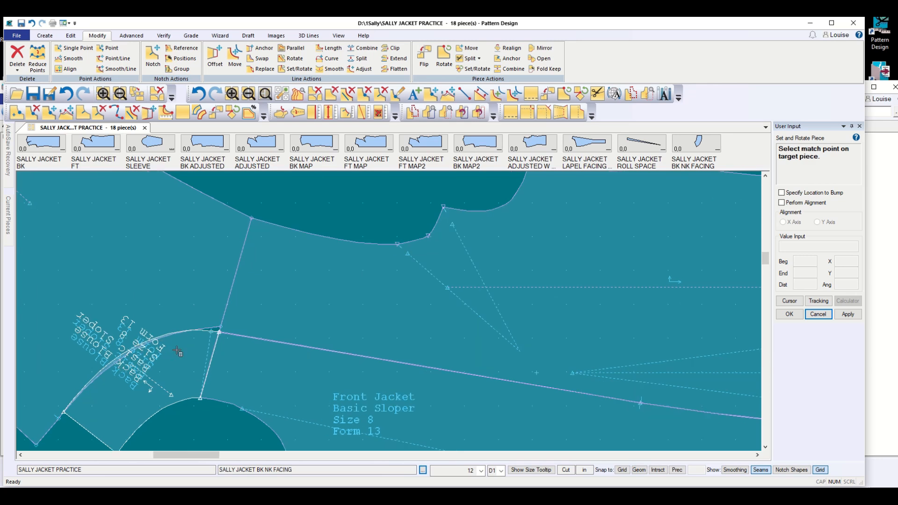
pyautogui.scroll(2, 178, 352)
pyautogui.scroll(2, 177, 352)
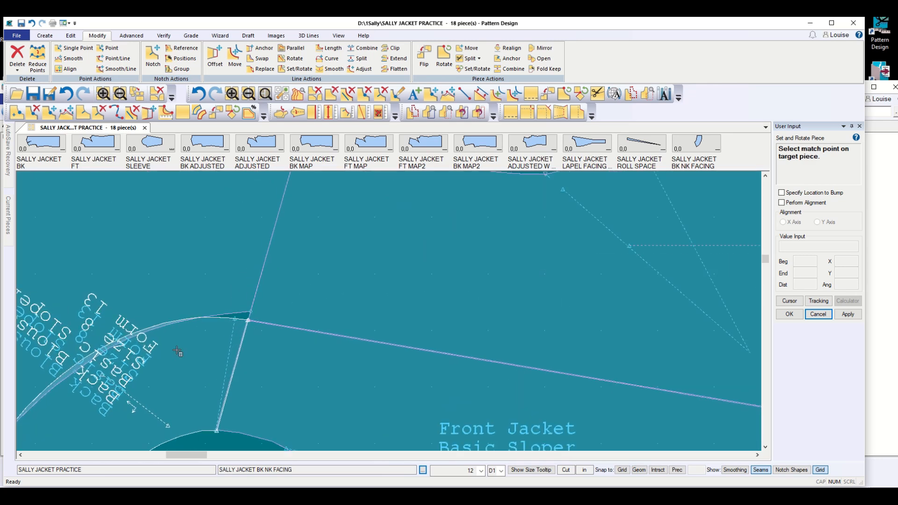
pyautogui.scroll(3, 177, 351)
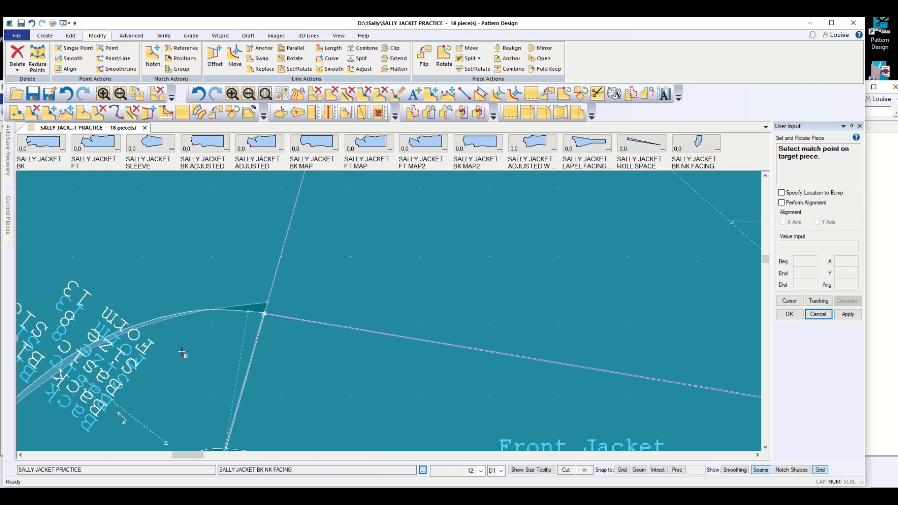
pyautogui.scroll(1, 183, 354)
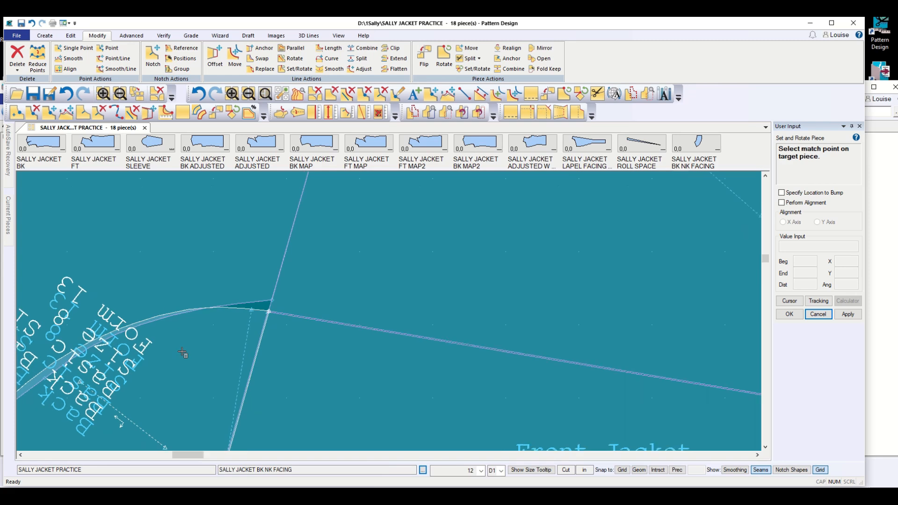
pyautogui.scroll(1, 183, 354)
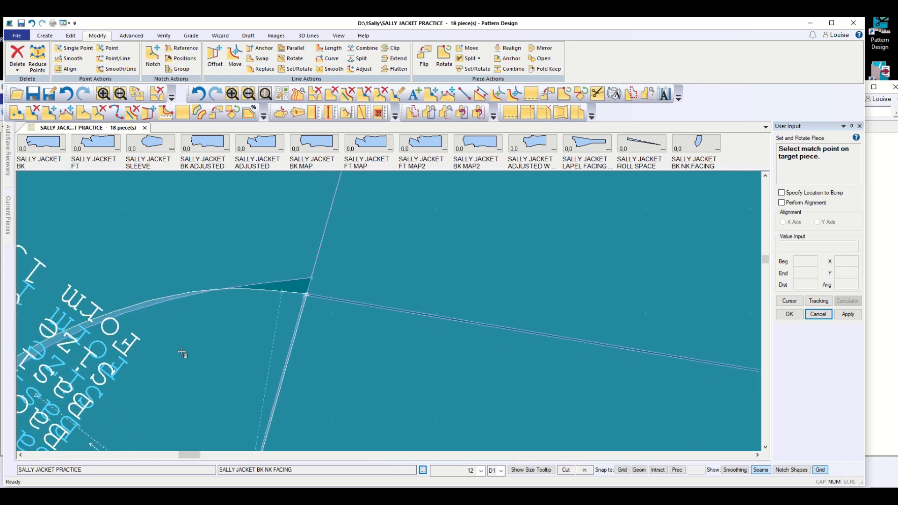
pyautogui.scroll(-3, 183, 354)
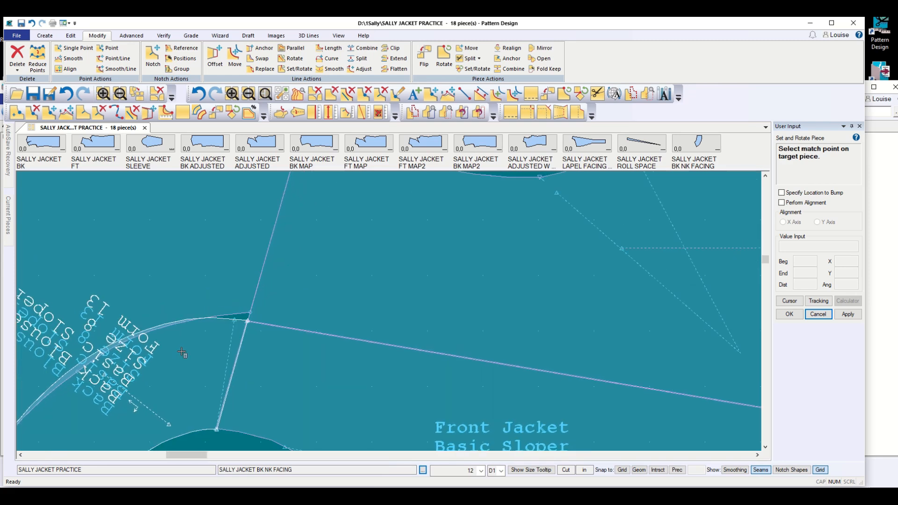
pyautogui.scroll(-3, 182, 354)
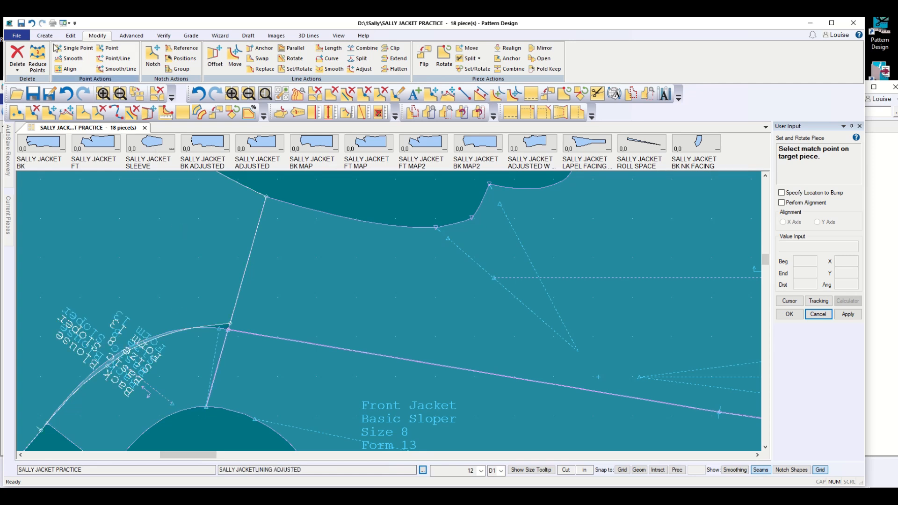
pyautogui.click(45, 36)
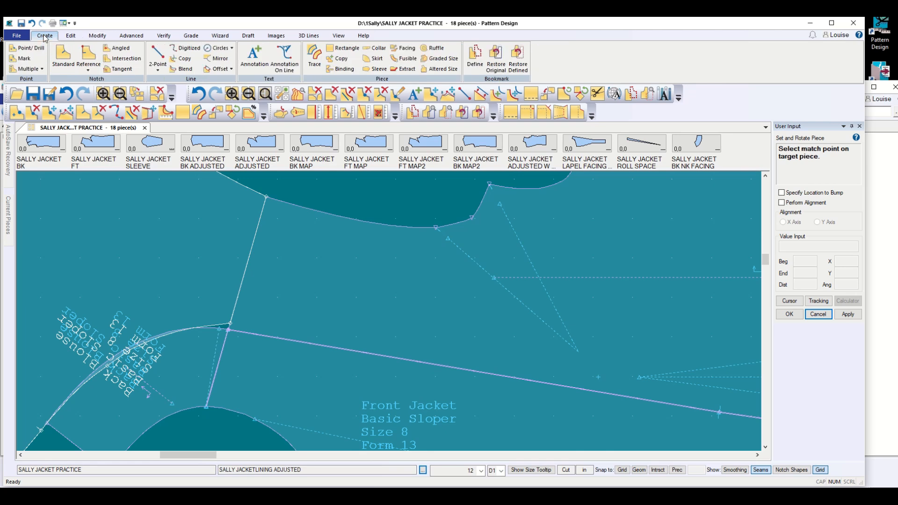
pyautogui.click(341, 59)
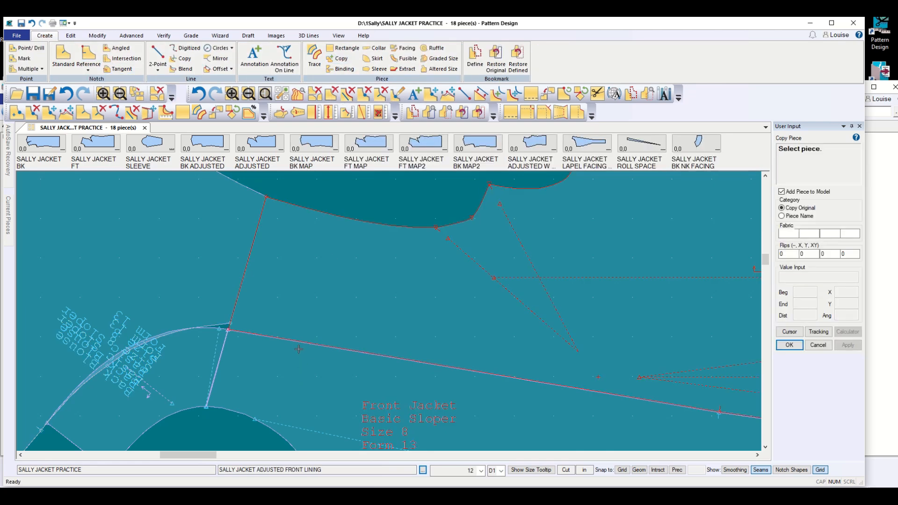
pyautogui.click(298, 325)
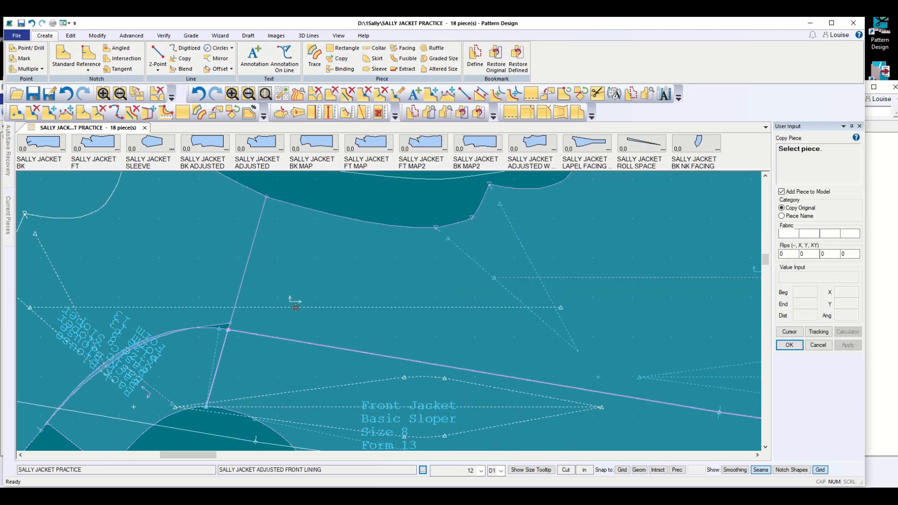
pyautogui.click(296, 308)
pyautogui.click(814, 346)
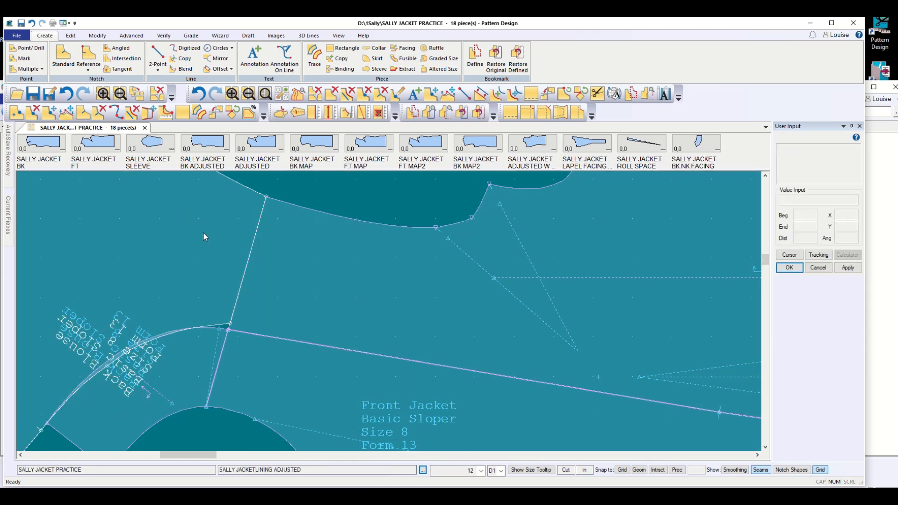
# Copy the front lining's facing edge line, running from the shoulder toward the first notch, into the adjusted back lining piece
pyautogui.click(183, 59)
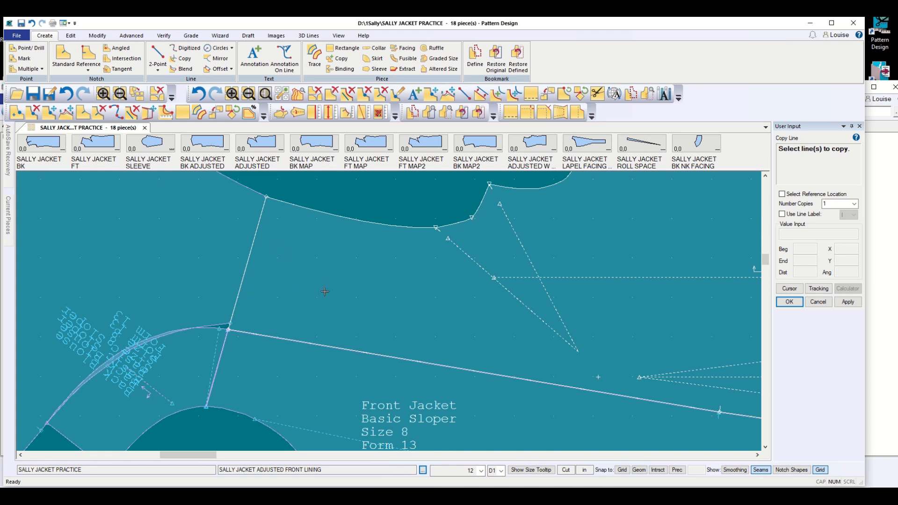
pyautogui.click(315, 341)
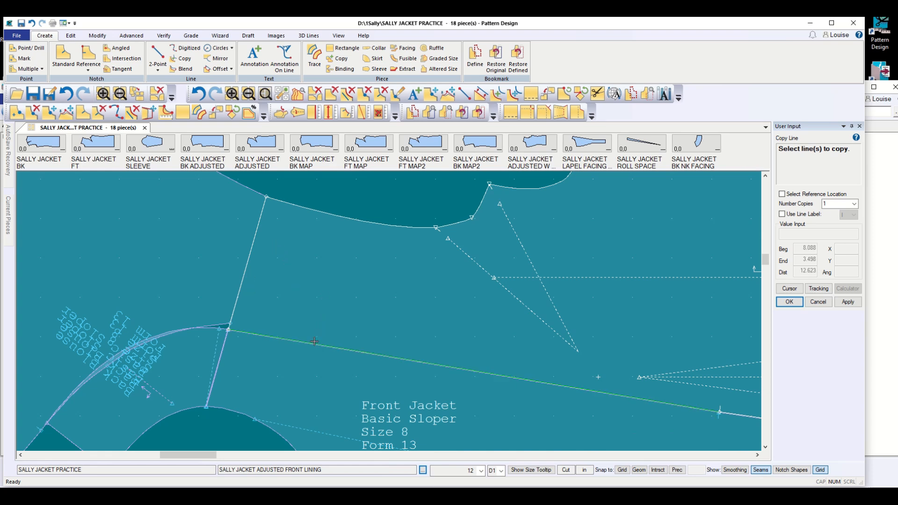
pyautogui.rightClick(312, 293)
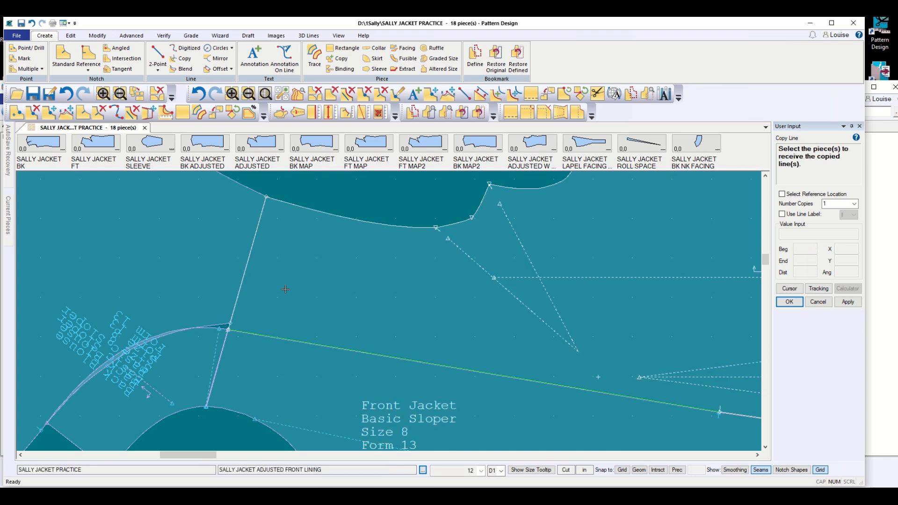
pyautogui.click(154, 291)
pyautogui.rightClick(154, 292)
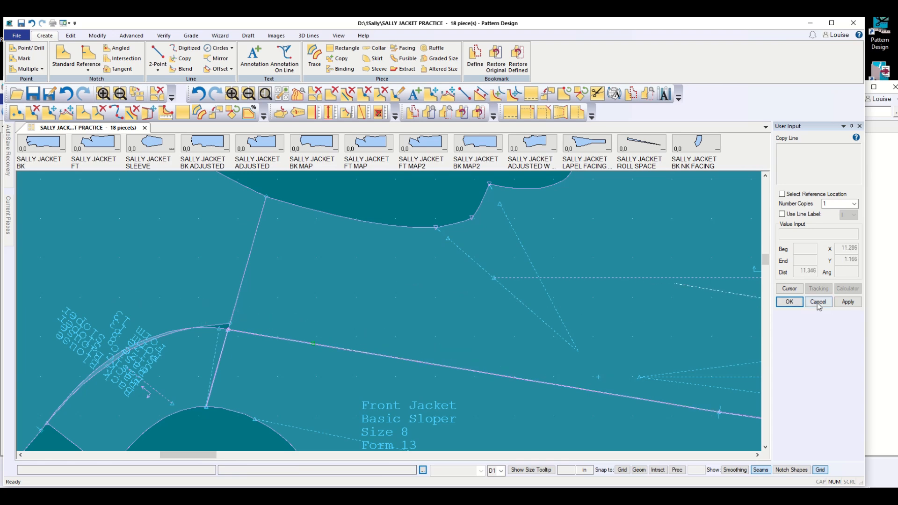
pyautogui.click(790, 302)
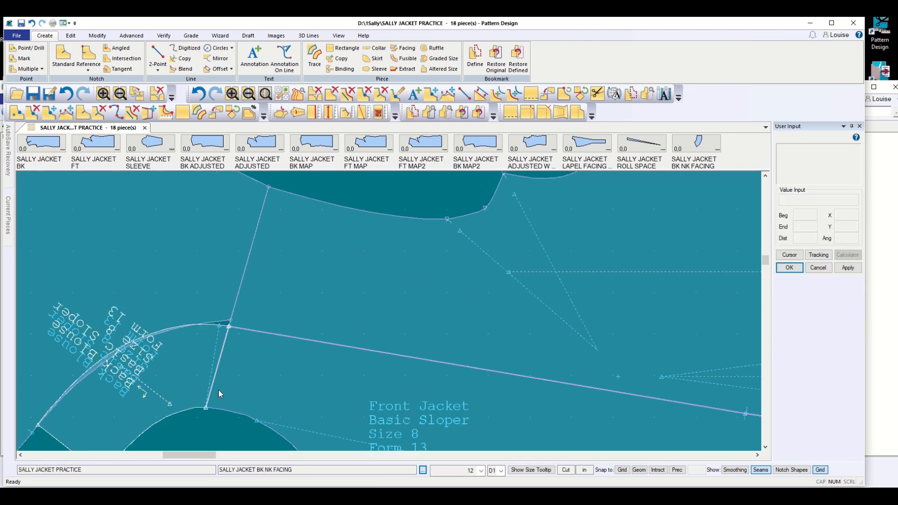
# Move the adjusted back lining with its copied line clear of the front lining and back neck facing
pyautogui.scroll(-5, 218, 389)
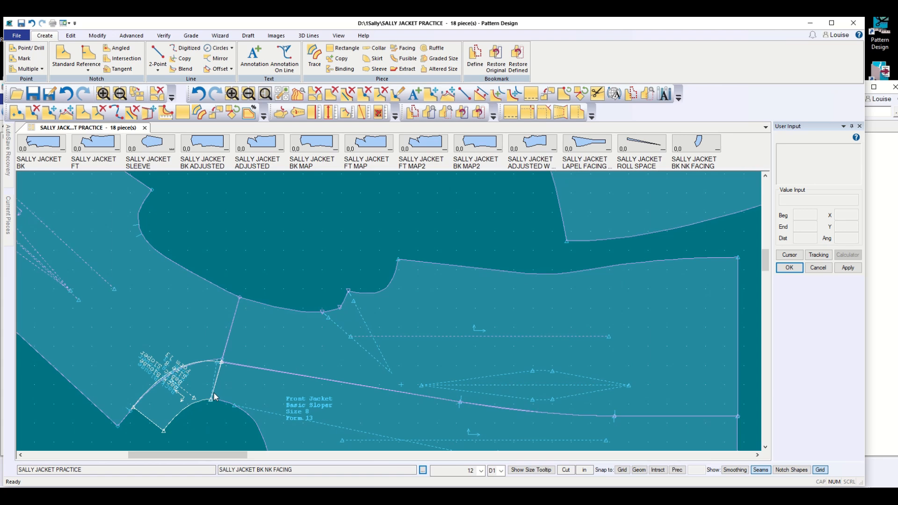
pyautogui.scroll(-1, 214, 393)
pyautogui.scroll(3, 200, 412)
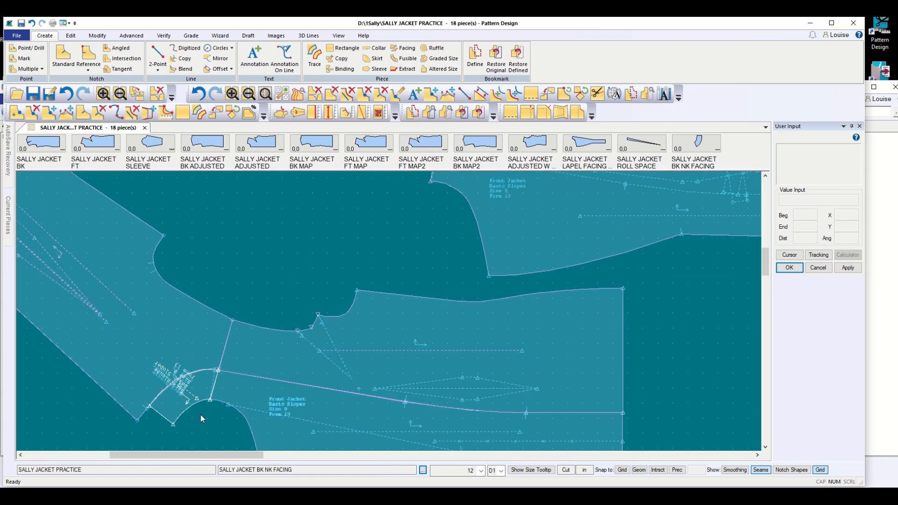
pyautogui.scroll(2, 203, 419)
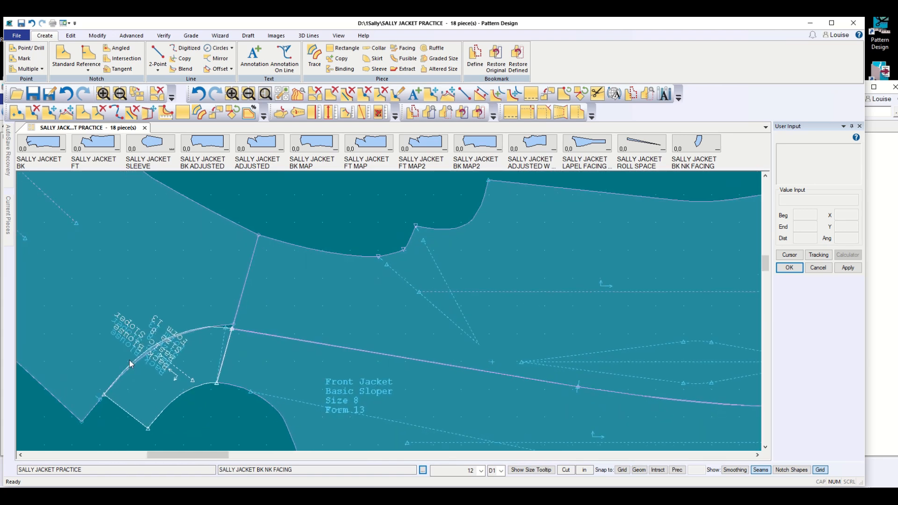
pyautogui.click(825, 267)
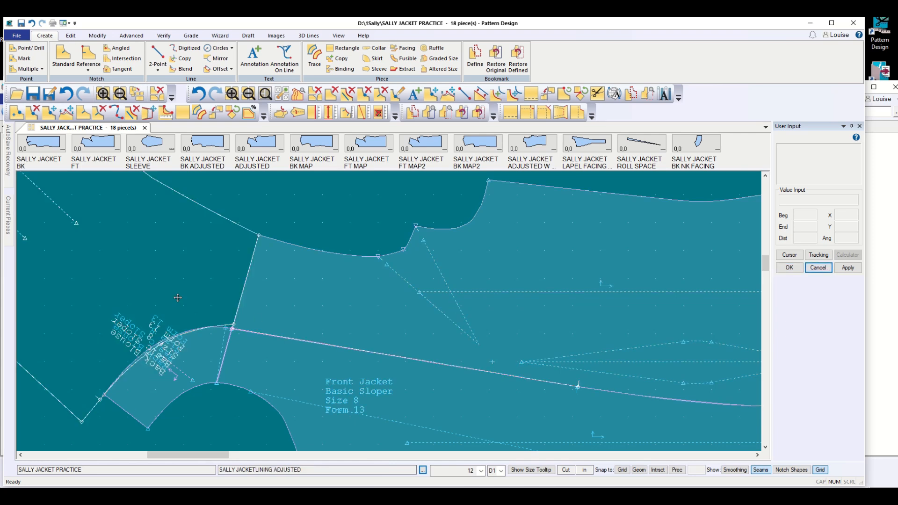
pyautogui.click(133, 258)
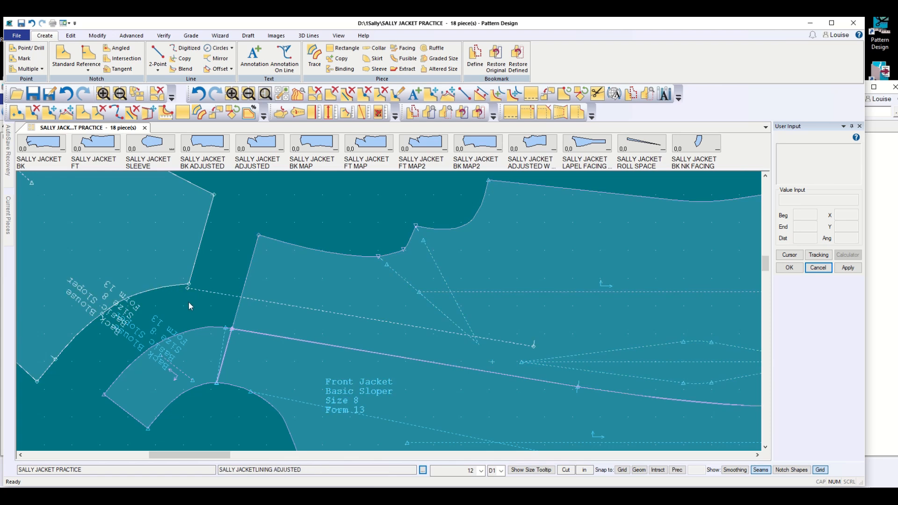
# Move the adjusted back jacket piece into the empty space beside the adjusted front with lapel
pyautogui.scroll(-3, 215, 396)
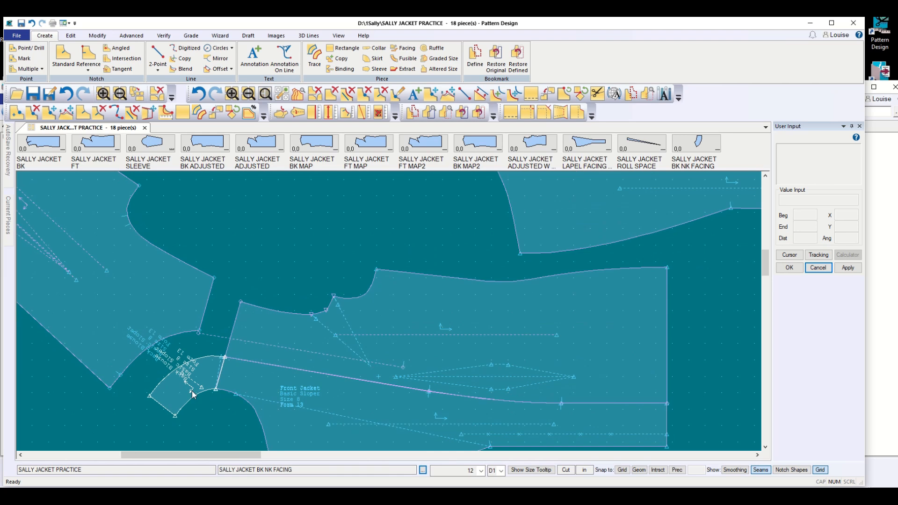
pyautogui.scroll(-5, 189, 392)
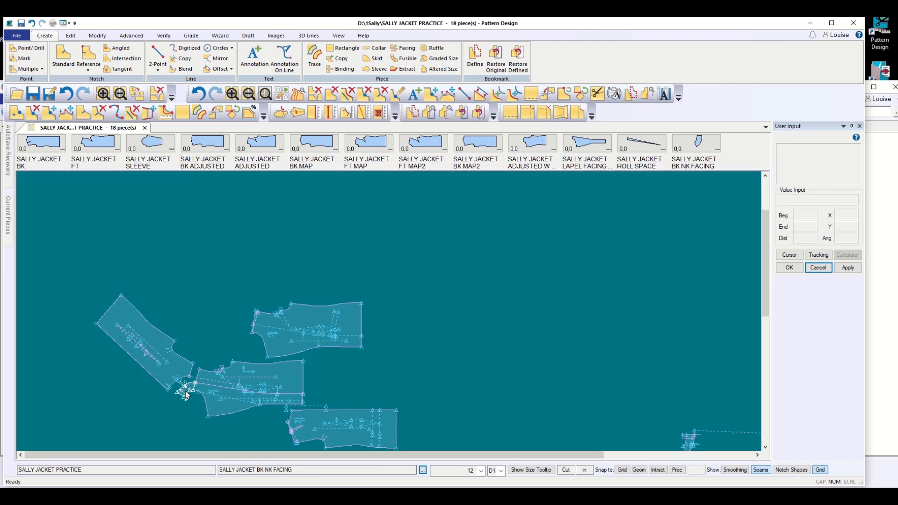
pyautogui.moveTo(306, 433); pyautogui.dragTo(411, 350)
# Measure the line segment across the shoulder dart opening on the adjusted back jacket piece
pyautogui.scroll(4, 409, 357)
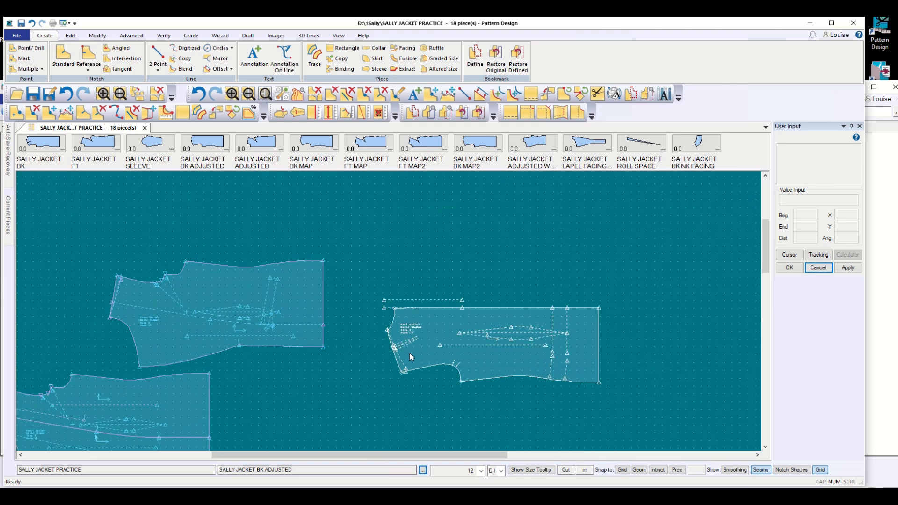
pyautogui.scroll(3, 409, 353)
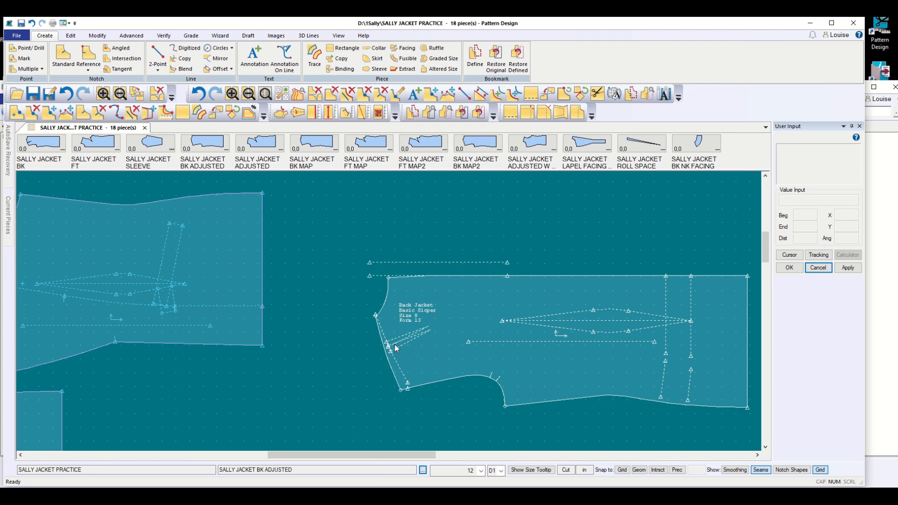
pyautogui.scroll(-2, 281, 380)
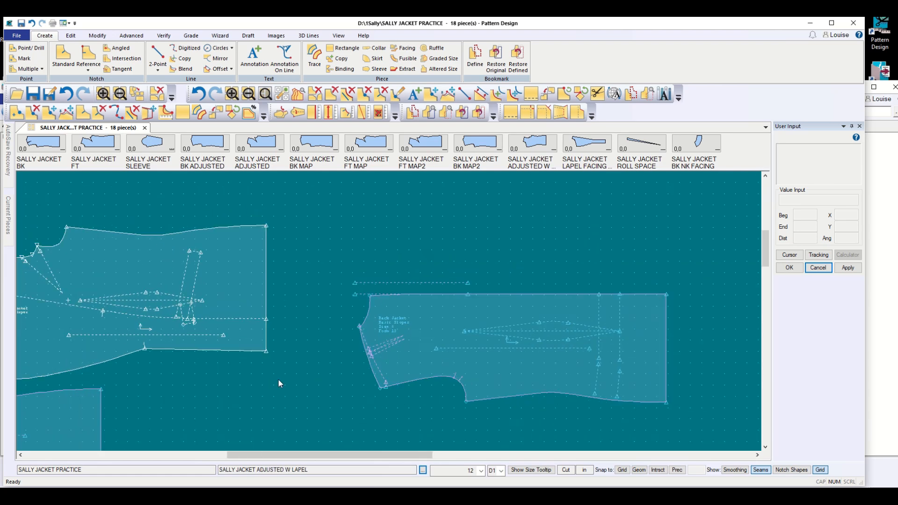
pyautogui.scroll(-3, 190, 383)
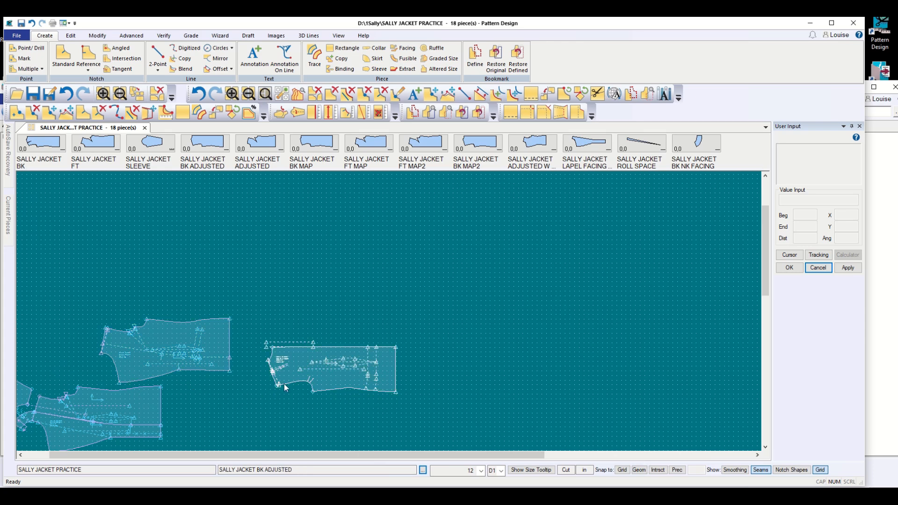
pyautogui.scroll(5, 262, 380)
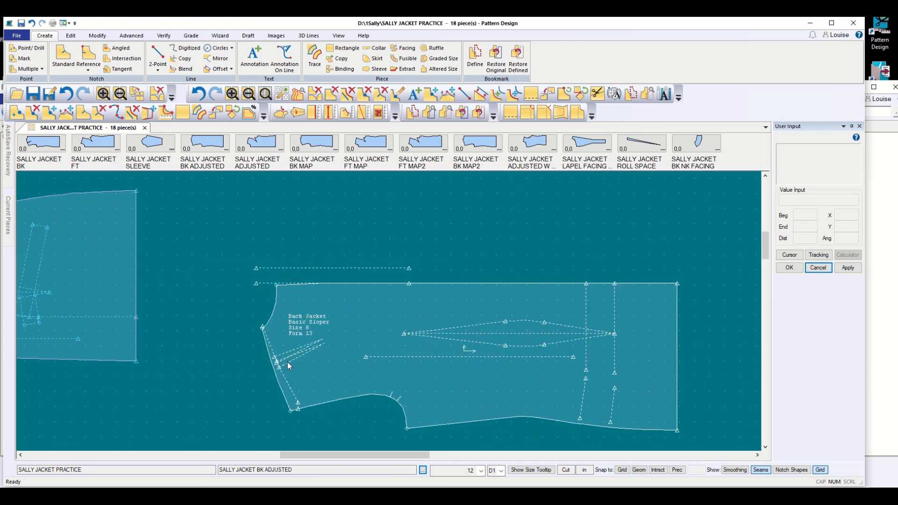
pyautogui.scroll(5, 288, 362)
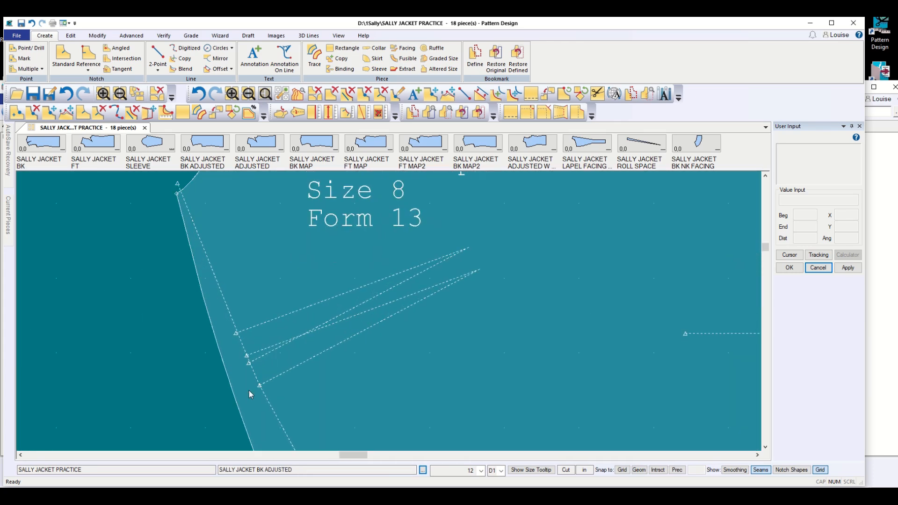
pyautogui.scroll(1, 256, 379)
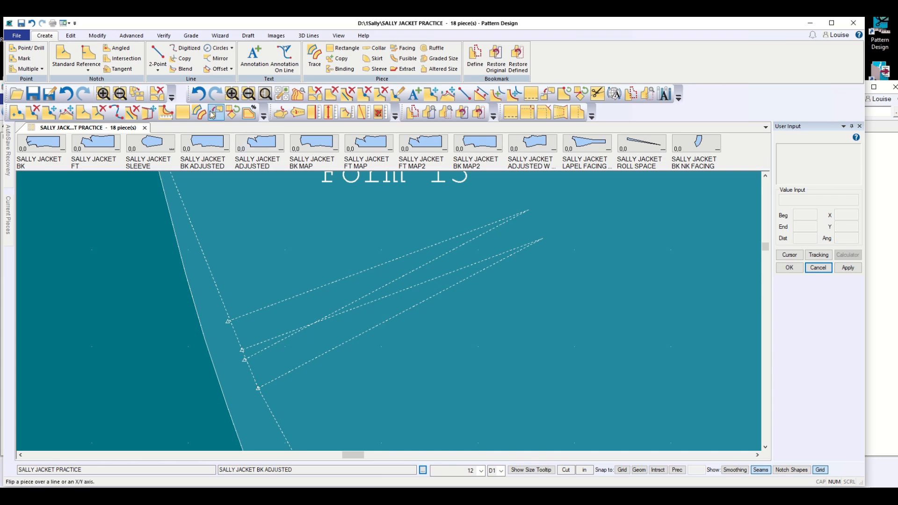
pyautogui.click(164, 36)
pyautogui.click(216, 58)
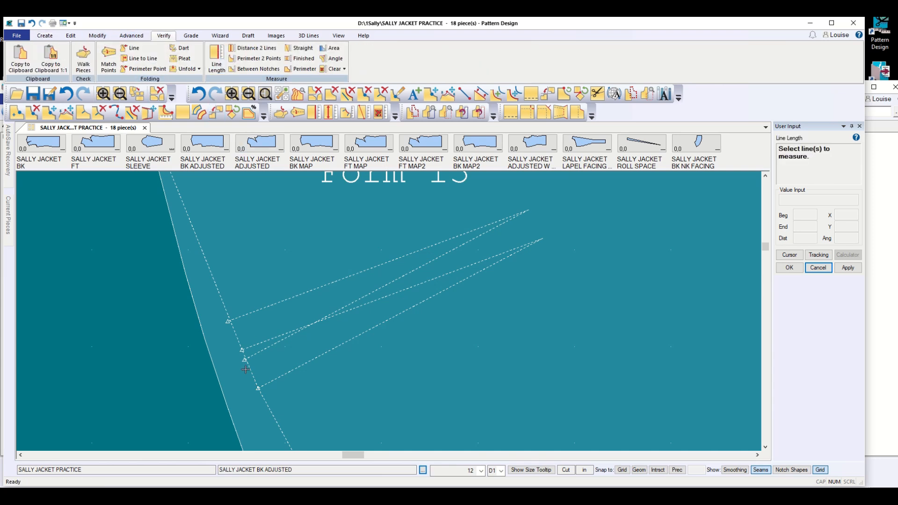
pyautogui.click(247, 366)
pyautogui.scroll(-1, 147, 415)
pyautogui.scroll(2, 188, 399)
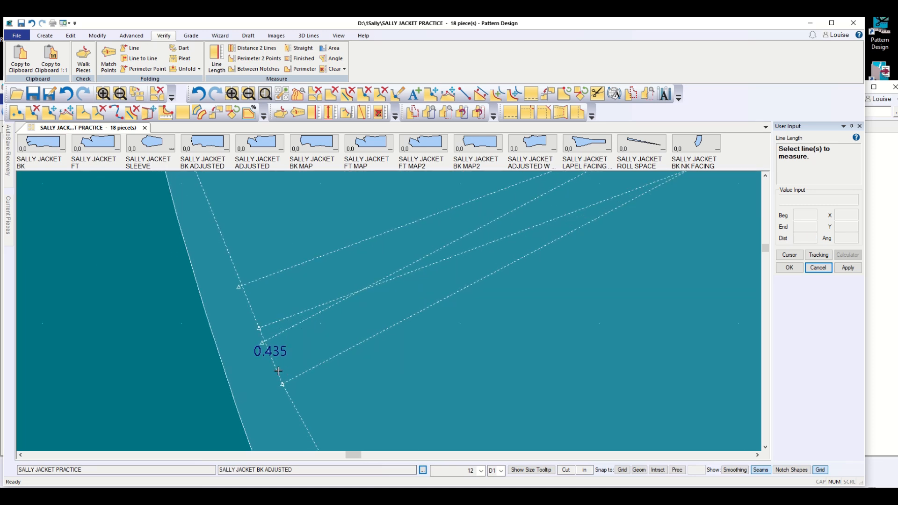
# Examine the adjusted back lining's shoulder neck point against the starting end of the copied facing line
pyautogui.scroll(-4, 190, 405)
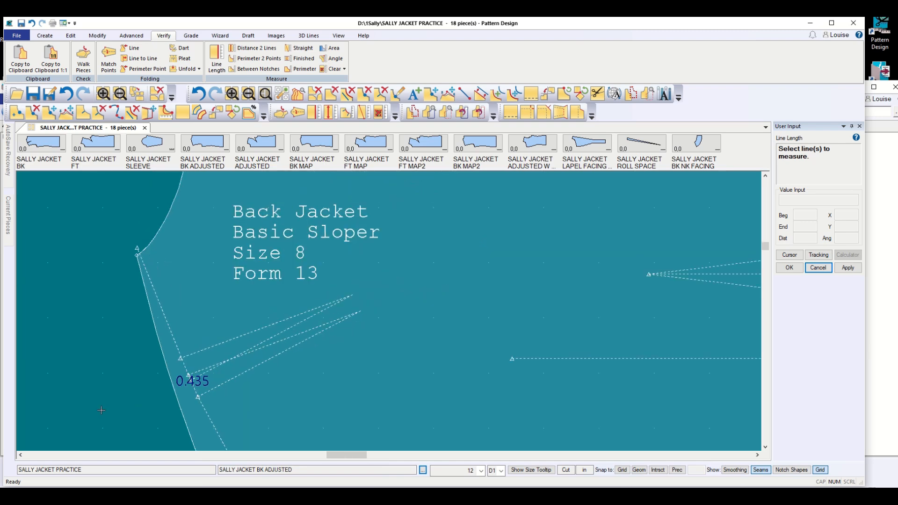
pyautogui.scroll(-6, 96, 409)
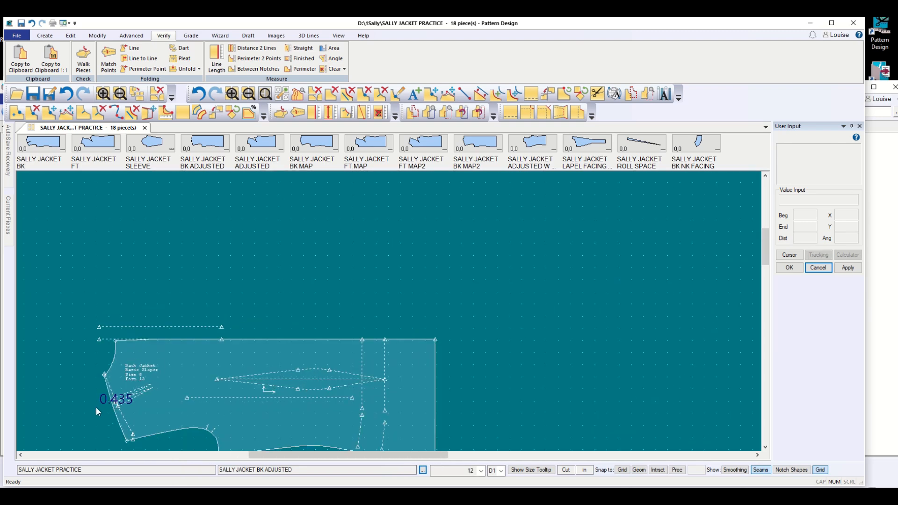
pyautogui.scroll(-5, 107, 408)
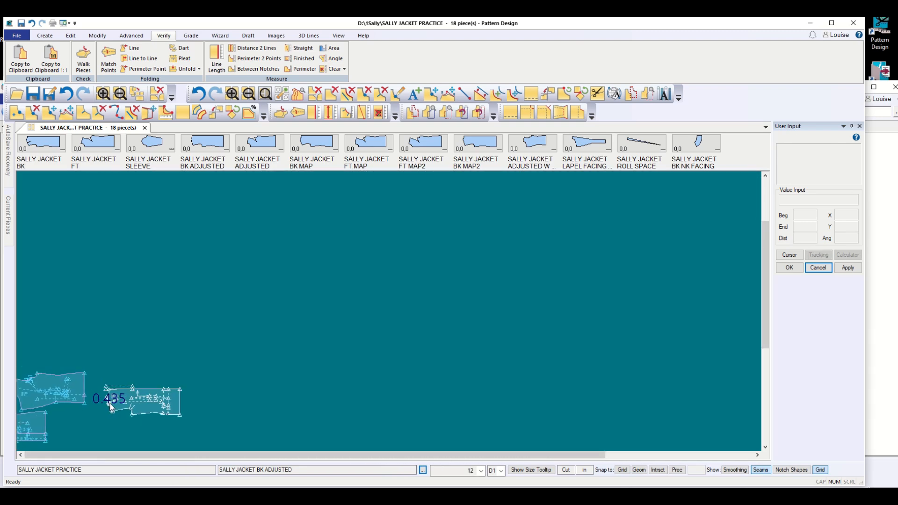
pyautogui.scroll(4, 45, 424)
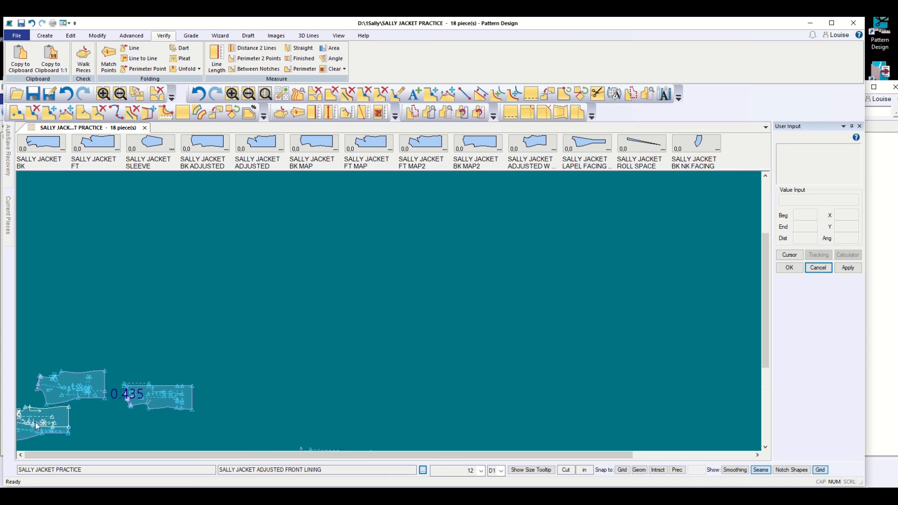
pyautogui.scroll(2, 45, 423)
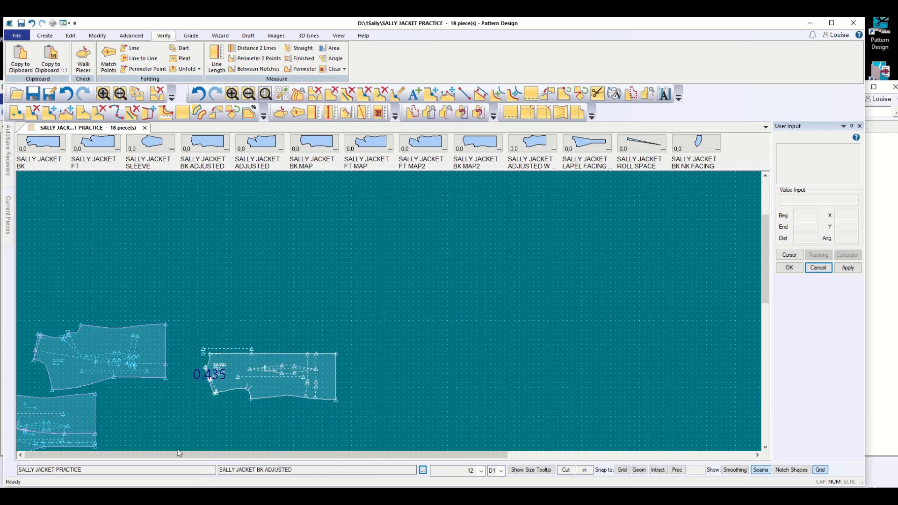
pyautogui.scroll(-2, 185, 446)
pyautogui.scroll(-3, 311, 395)
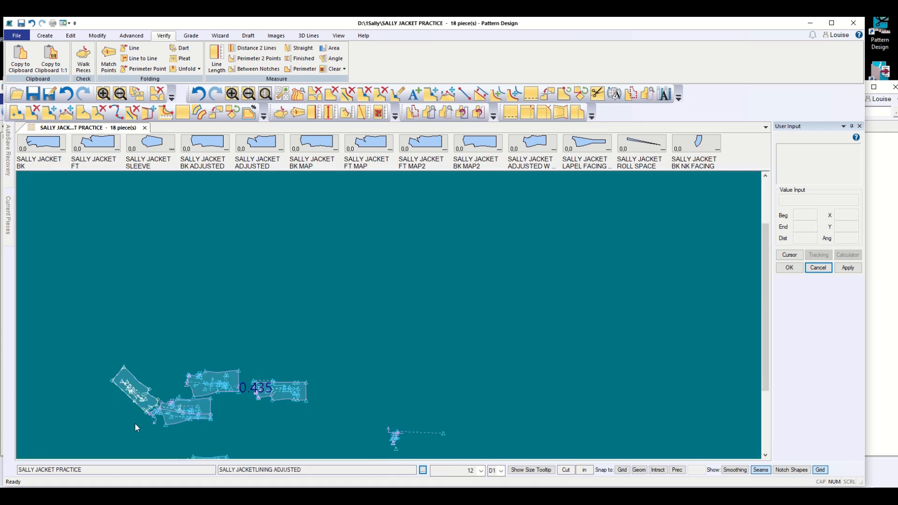
pyautogui.scroll(2, 140, 423)
pyautogui.scroll(3, 155, 420)
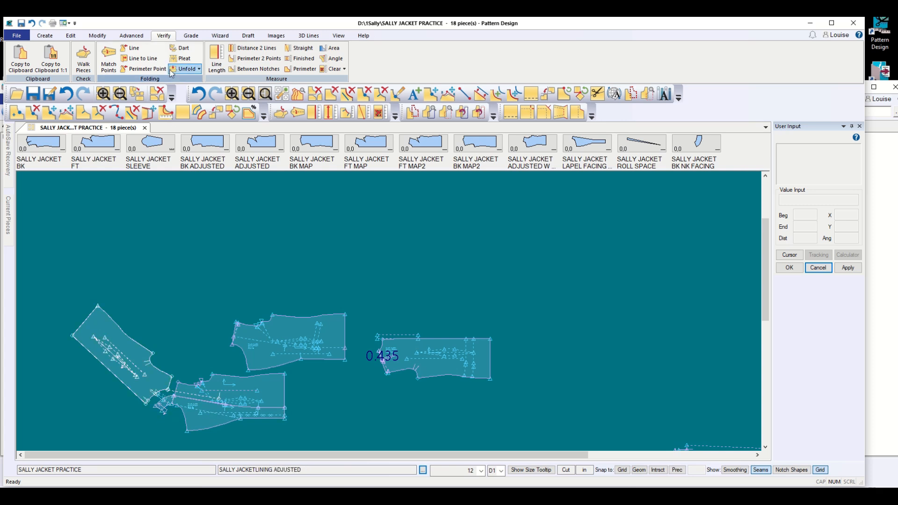
pyautogui.click(104, 94)
pyautogui.click(116, 380)
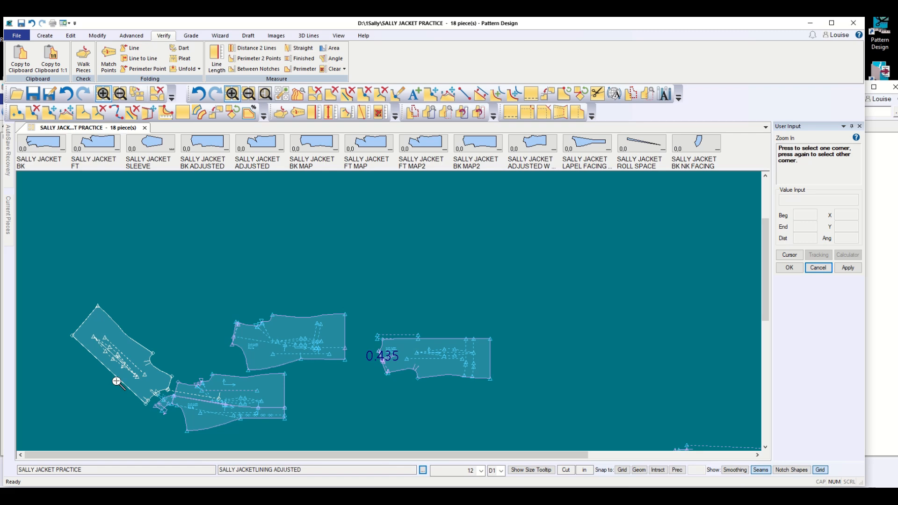
pyautogui.click(228, 442)
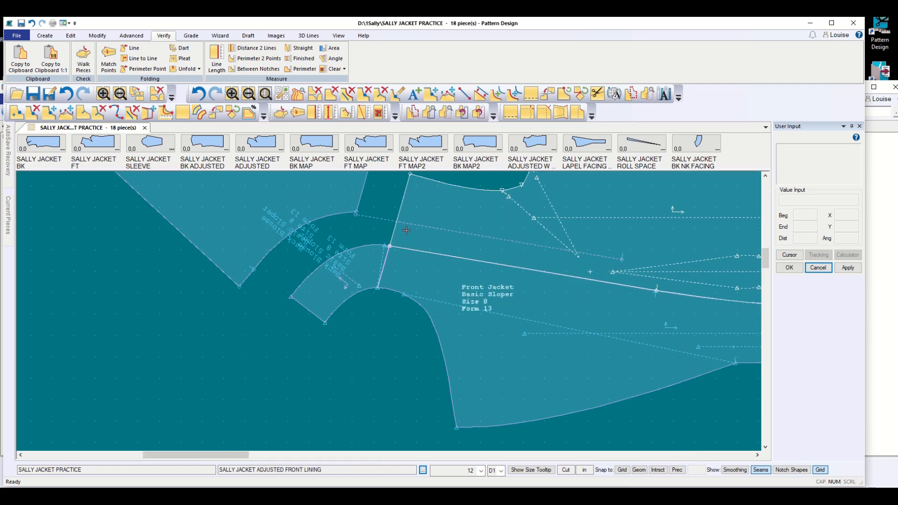
pyautogui.scroll(1, 406, 230)
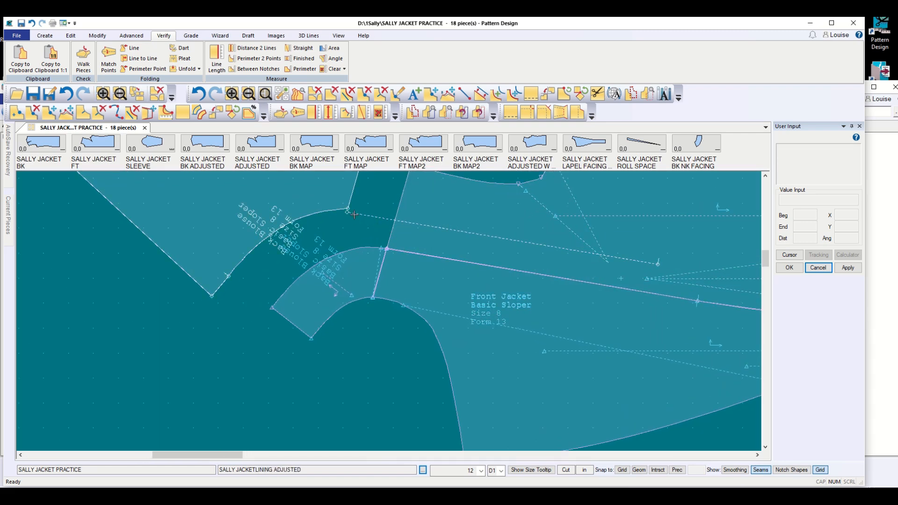
pyautogui.scroll(4, 343, 217)
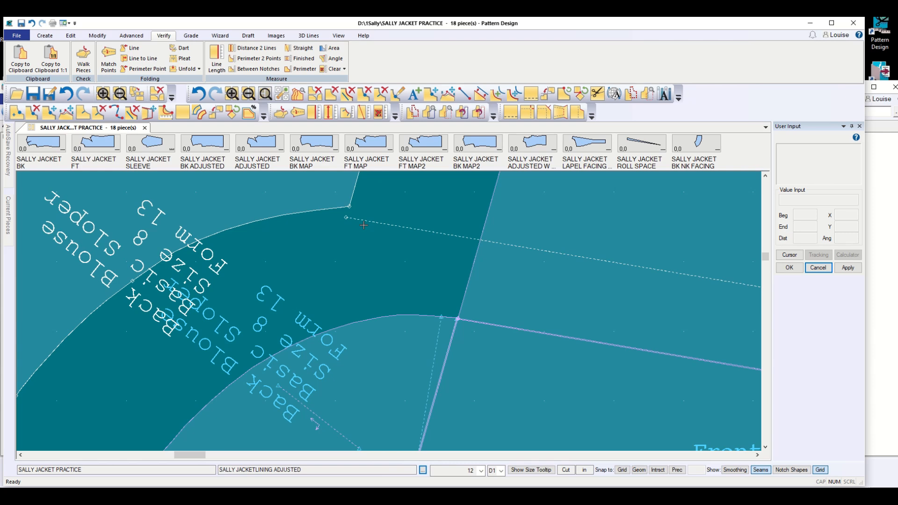
# Draw a two-point curve from the adjusted back lining's neckline to the starting end of the copied facing line
pyautogui.click(45, 36)
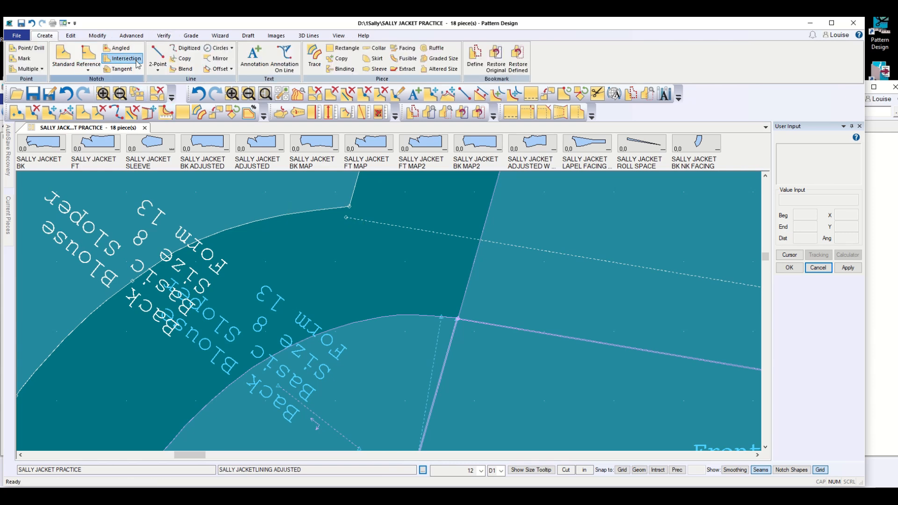
pyautogui.click(160, 69)
pyautogui.click(185, 102)
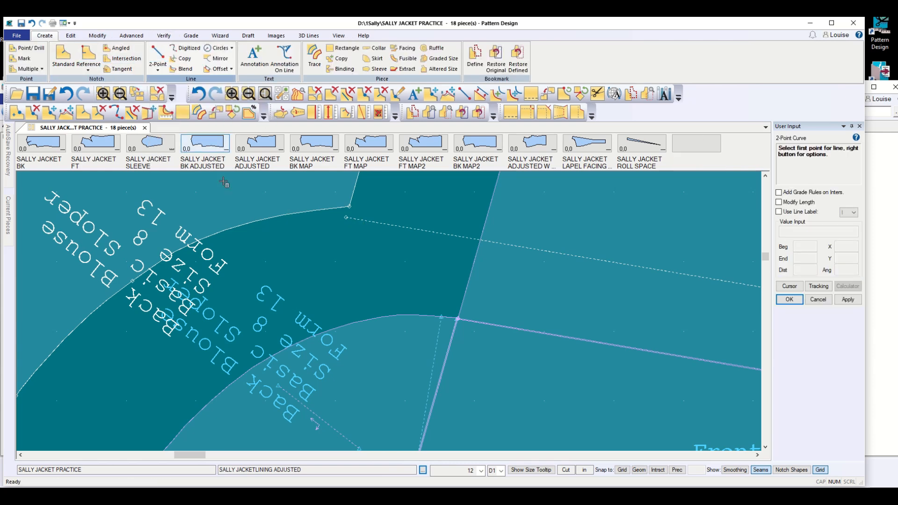
pyautogui.click(277, 217)
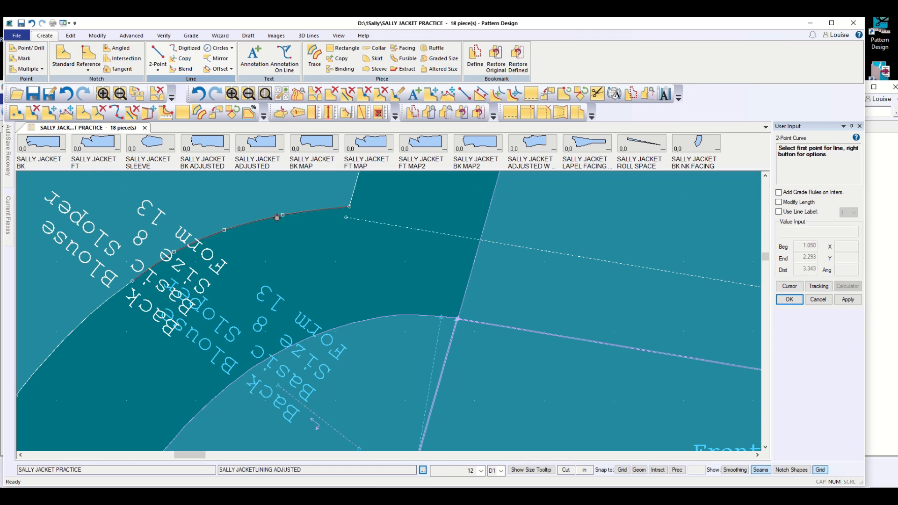
pyautogui.click(346, 218)
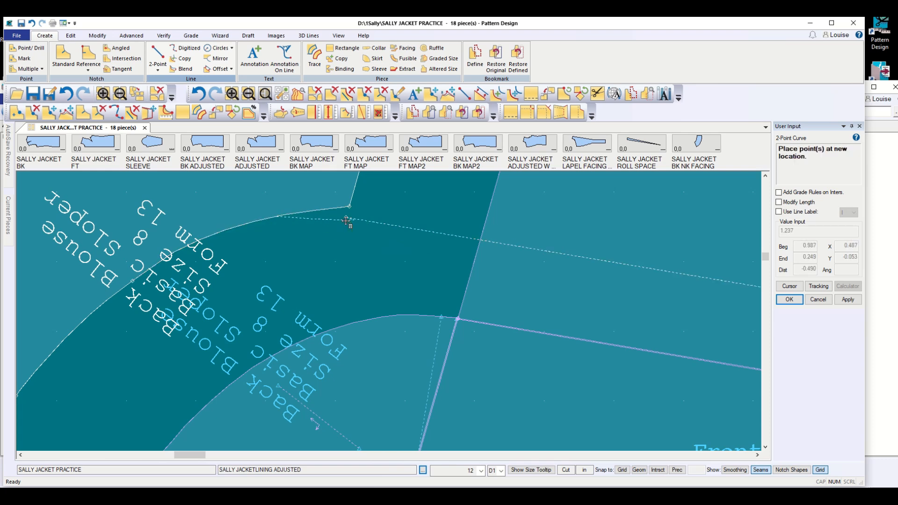
pyautogui.click(318, 214)
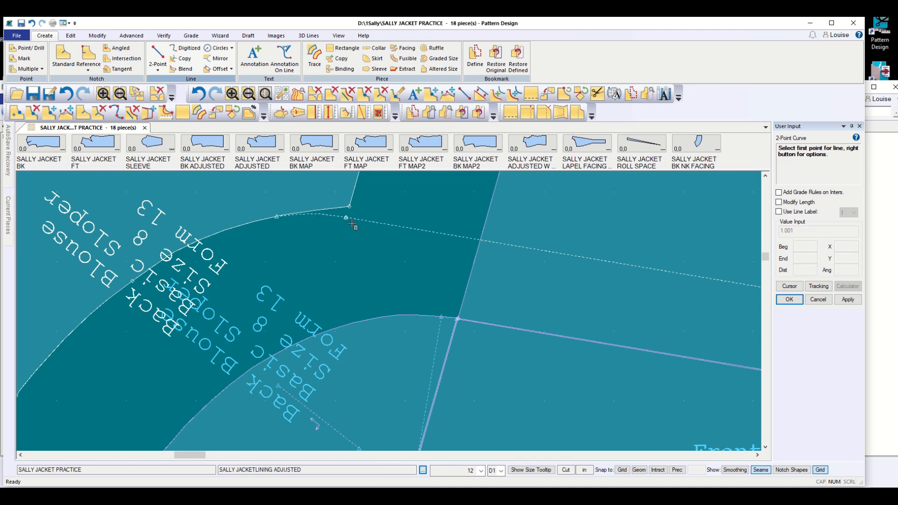
# Draw a straight two-point line from the adjusted back lining's shoulder neck point to the end of the new neckline curve
pyautogui.scroll(4, 353, 220)
pyautogui.scroll(2, 361, 209)
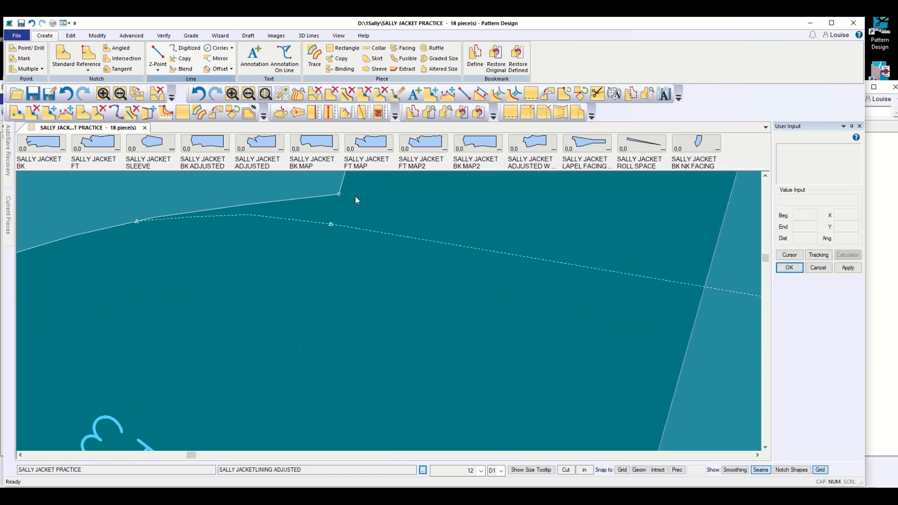
pyautogui.click(163, 55)
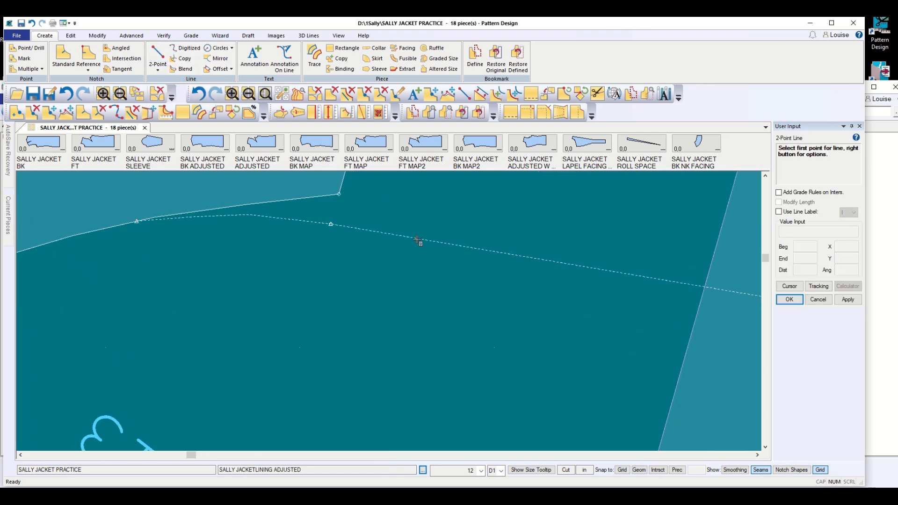
pyautogui.click(338, 196)
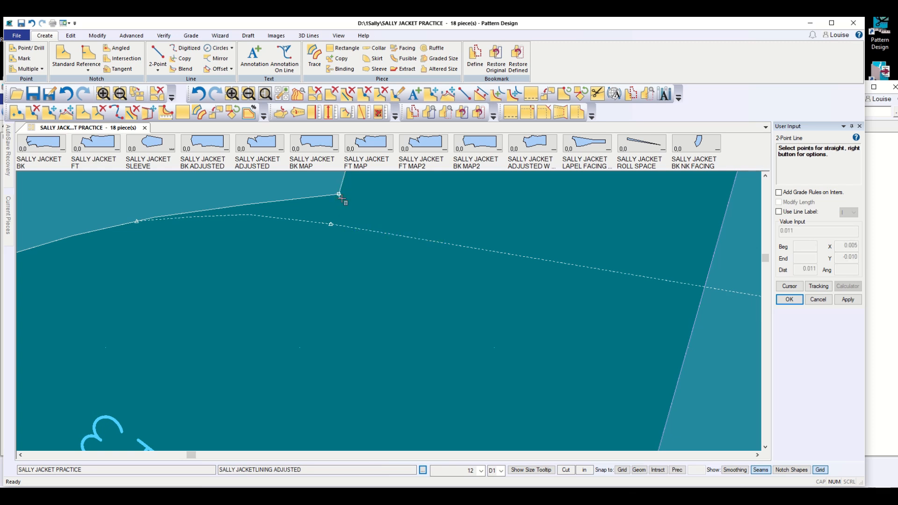
pyautogui.click(331, 224)
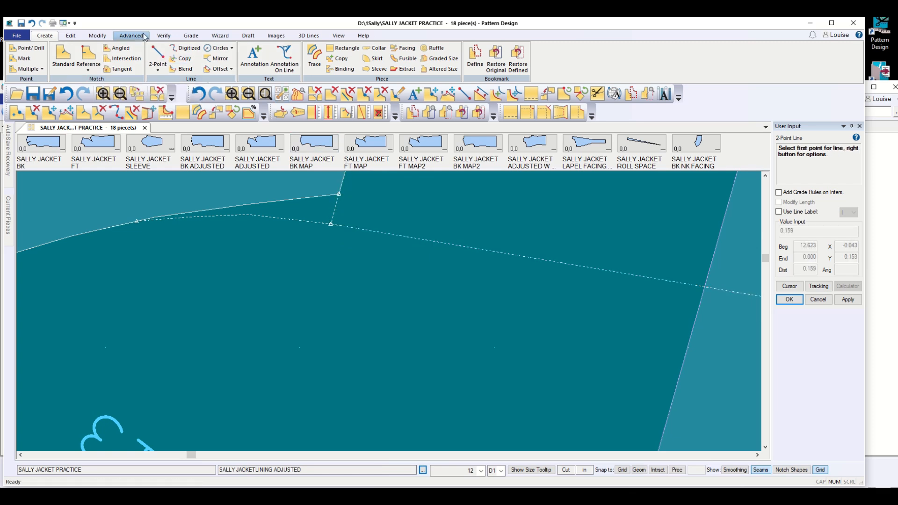
# Measure the length of the short line extending the back lining's shoulder to the new neckline curve
pyautogui.click(164, 35)
pyautogui.click(216, 59)
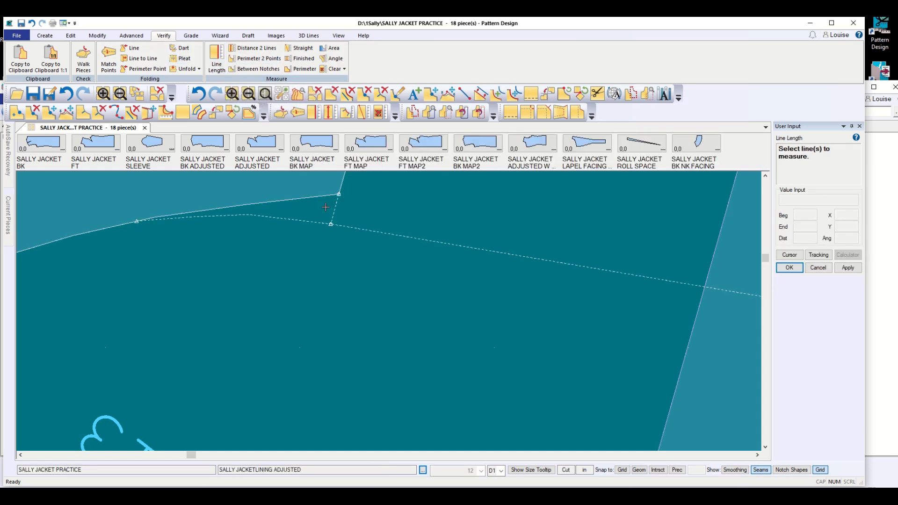
pyautogui.click(335, 207)
pyautogui.scroll(-3, 323, 318)
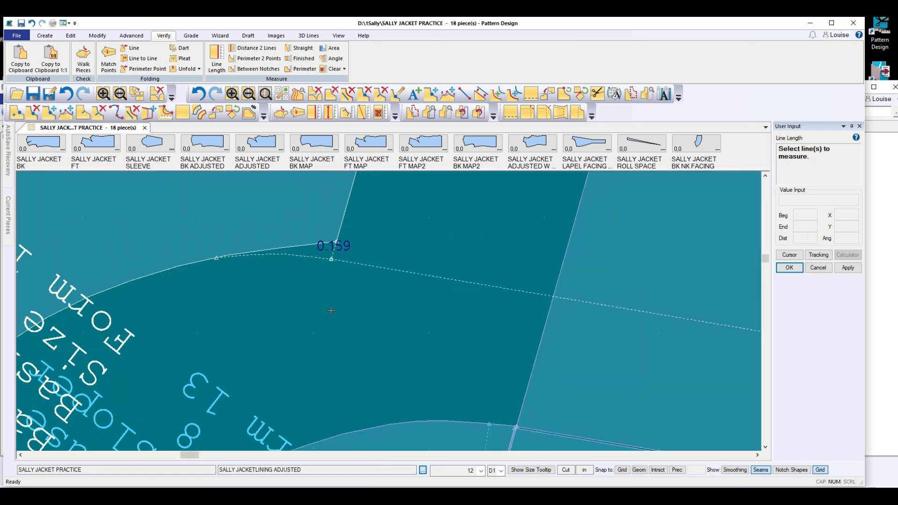
pyautogui.scroll(-3, 331, 311)
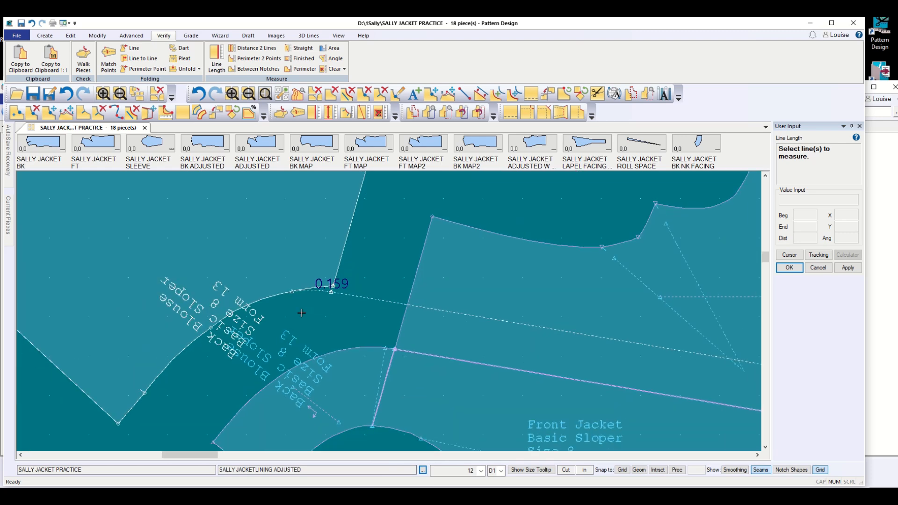
# Split the back lining's neckline where the new curve starts
pyautogui.scroll(4, 301, 313)
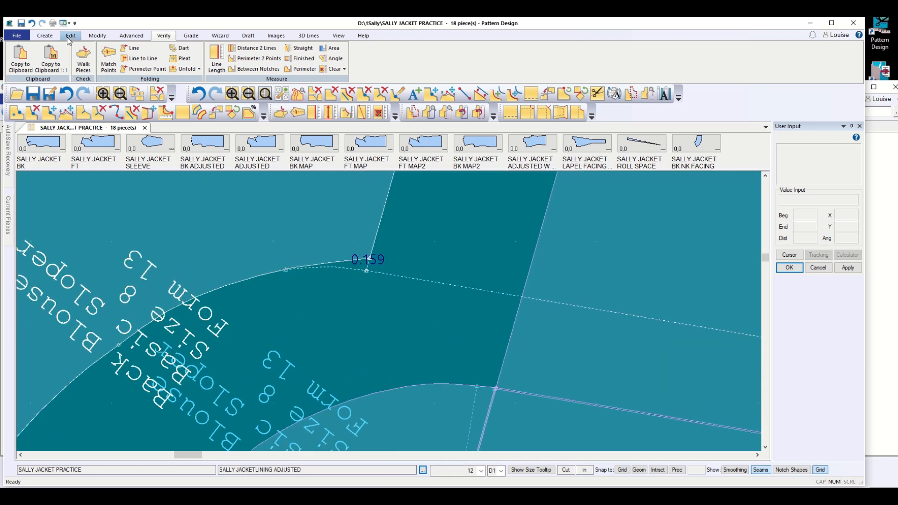
pyautogui.click(97, 36)
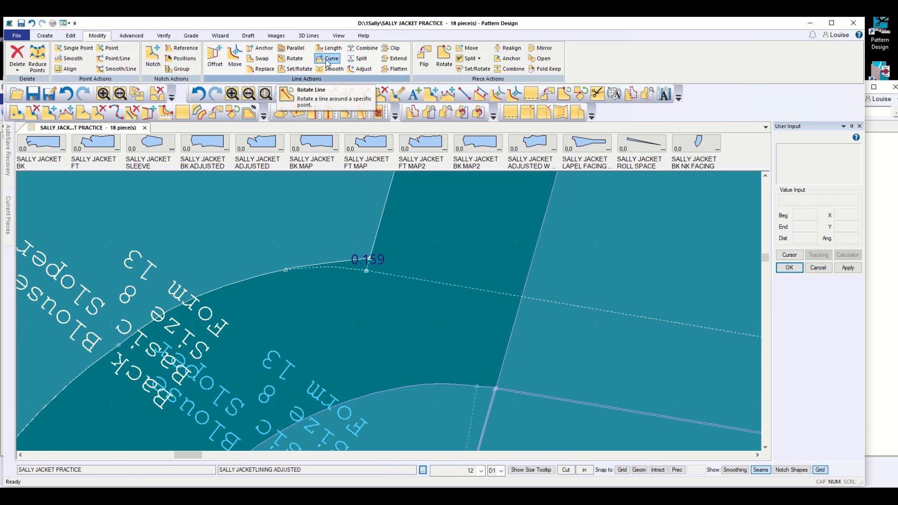
pyautogui.click(359, 58)
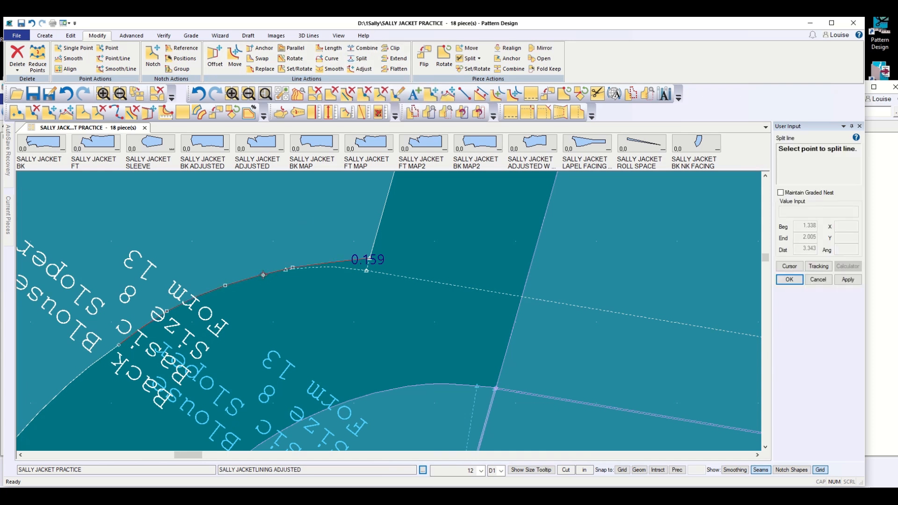
pyautogui.click(286, 270)
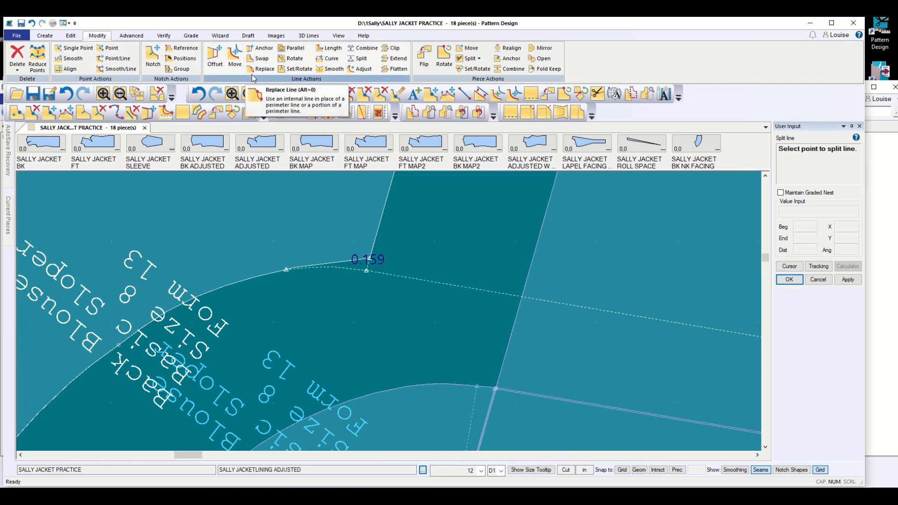
# Swap the back lining's original neckline segment at the shoulder for the new internal curve, keeping the original line
pyautogui.click(260, 59)
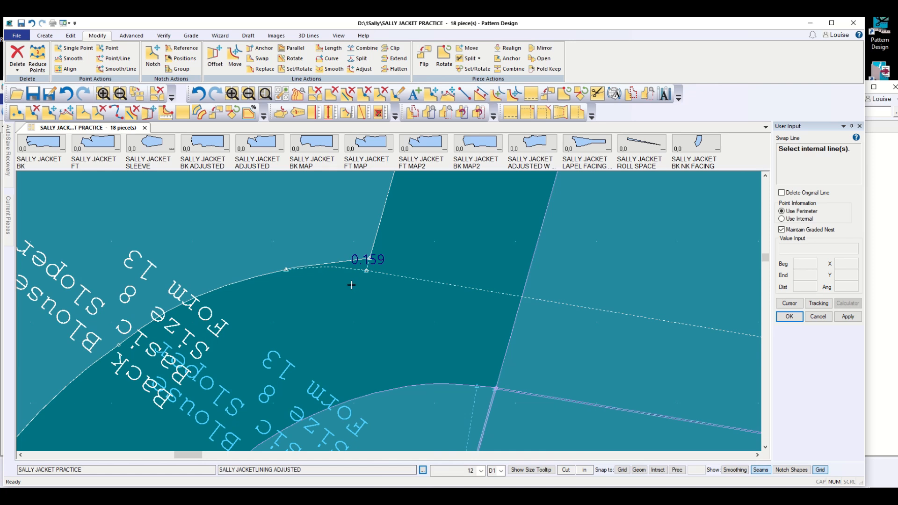
pyautogui.click(346, 271)
pyautogui.click(346, 263)
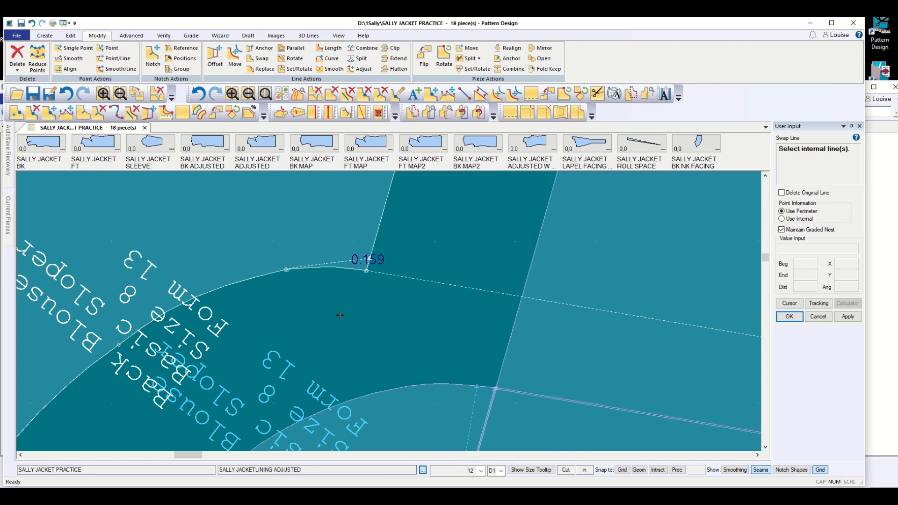
pyautogui.scroll(-5, 324, 316)
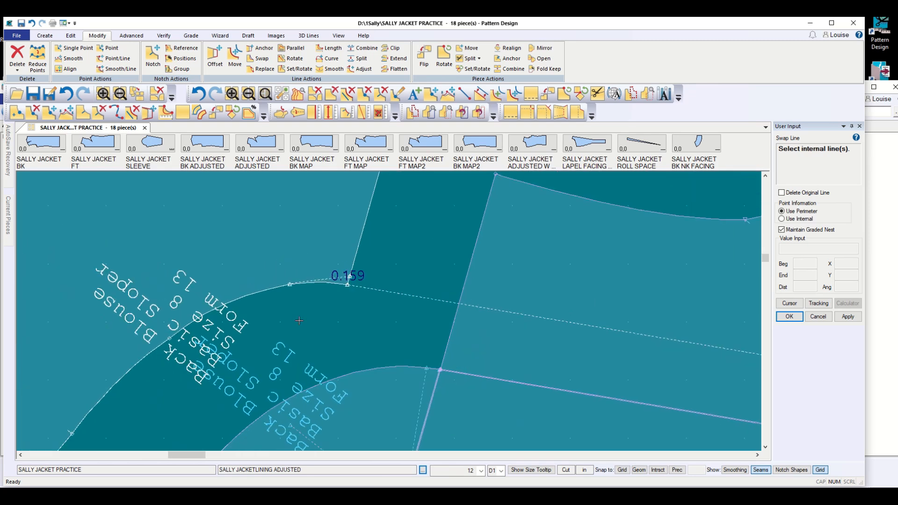
# Delete the back lining's copied facing line and leftover neckline segment, plus the internal line near the back neck facing's shoulder edge
pyautogui.scroll(-3, 297, 321)
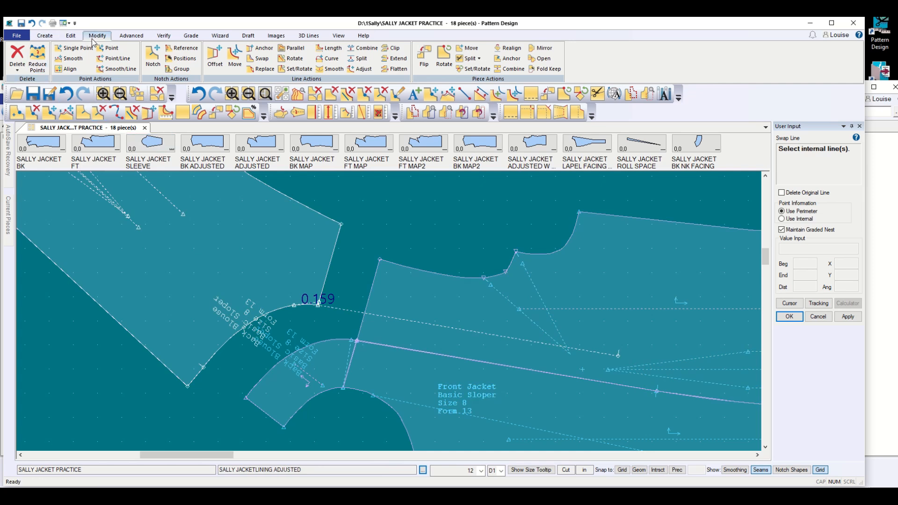
pyautogui.click(17, 66)
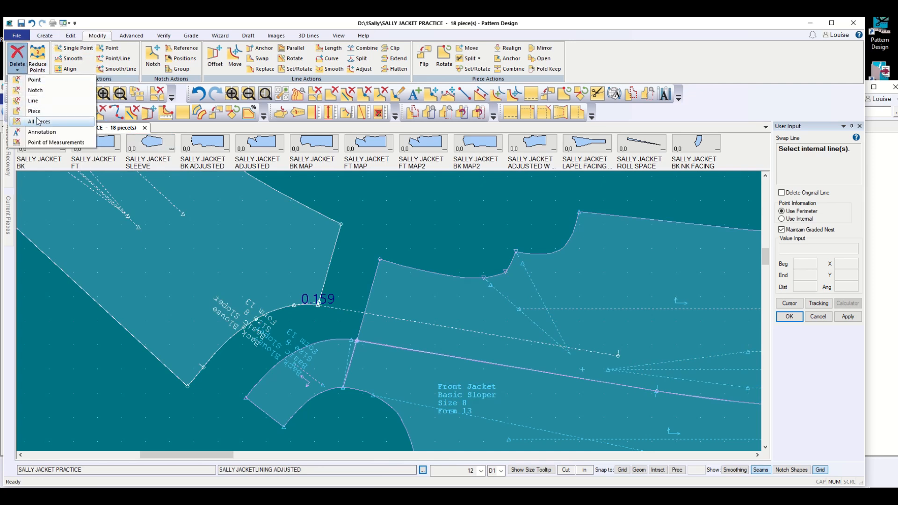
pyautogui.click(33, 101)
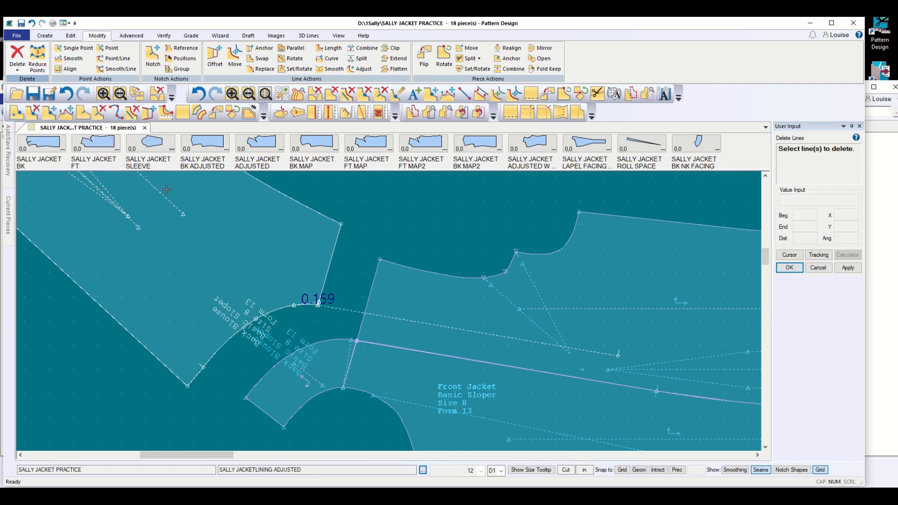
pyautogui.click(342, 313)
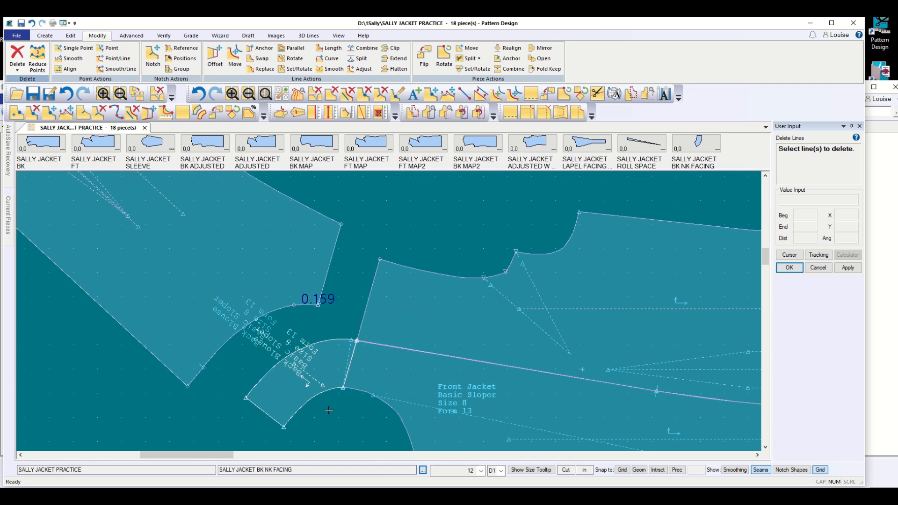
pyautogui.click(348, 362)
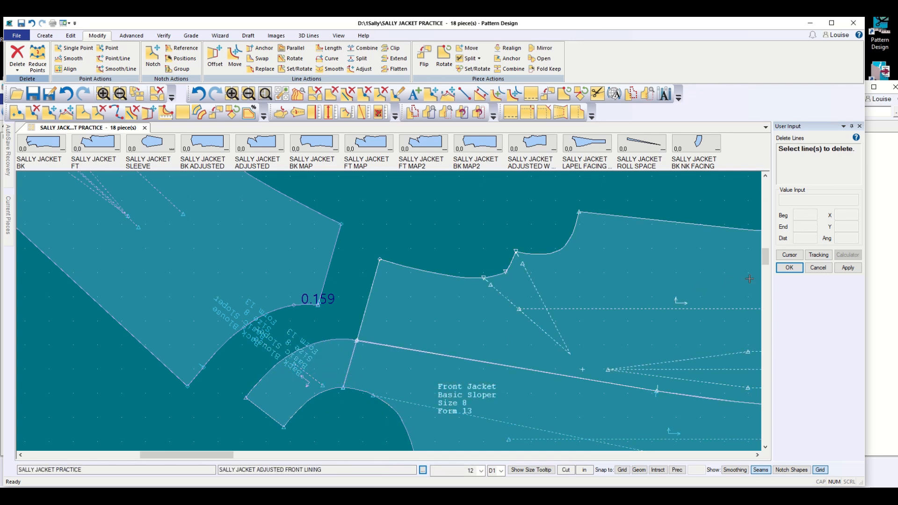
pyautogui.click(789, 268)
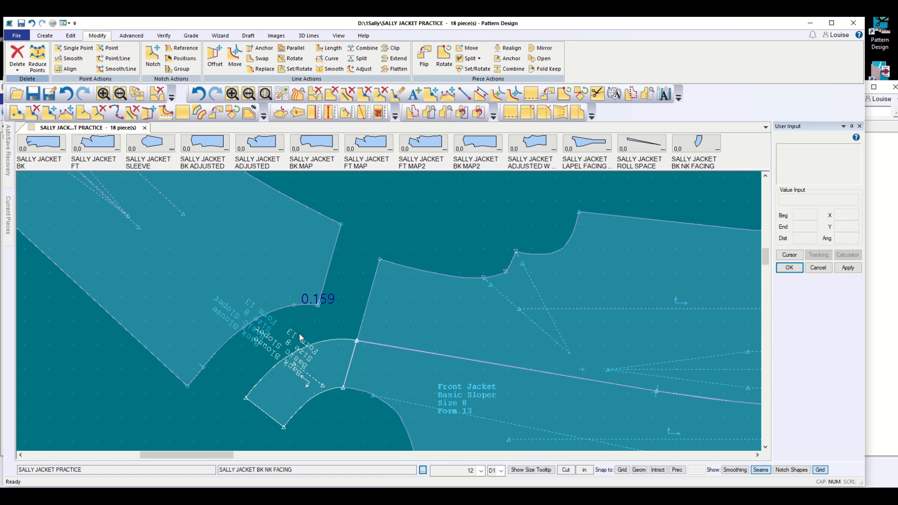
# Combine the back lining's separate shoulder segments into one line and its neckline segments into one continuous curve
pyautogui.scroll(5, 300, 337)
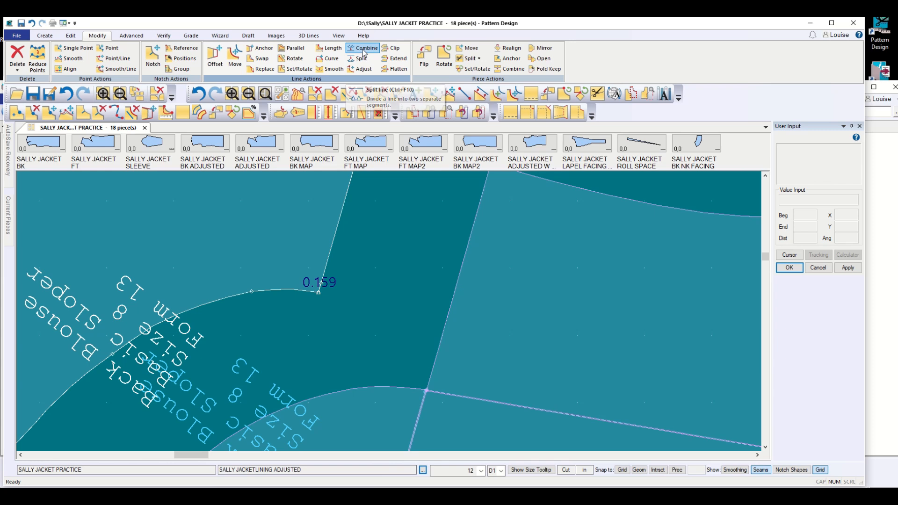
pyautogui.click(364, 50)
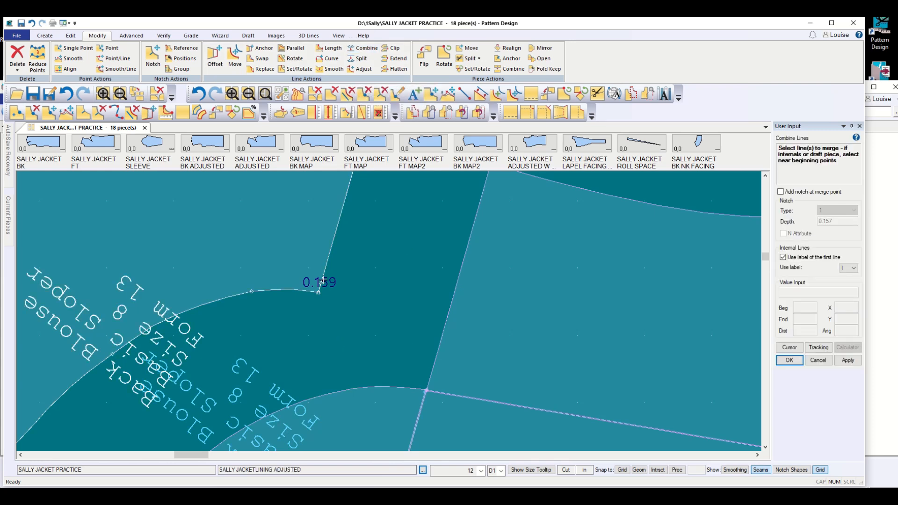
pyautogui.click(322, 274)
pyautogui.scroll(1, 333, 330)
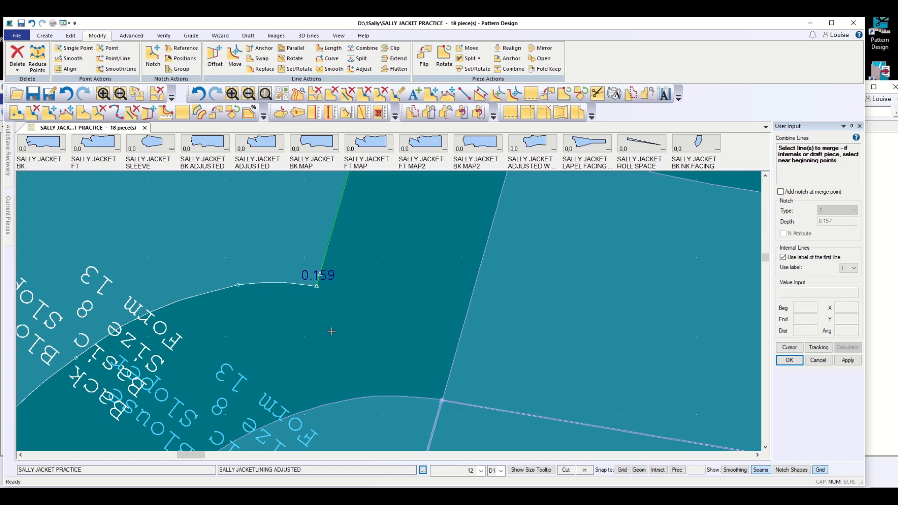
pyautogui.click(847, 360)
pyautogui.scroll(-5, 288, 336)
pyautogui.press('Escape')
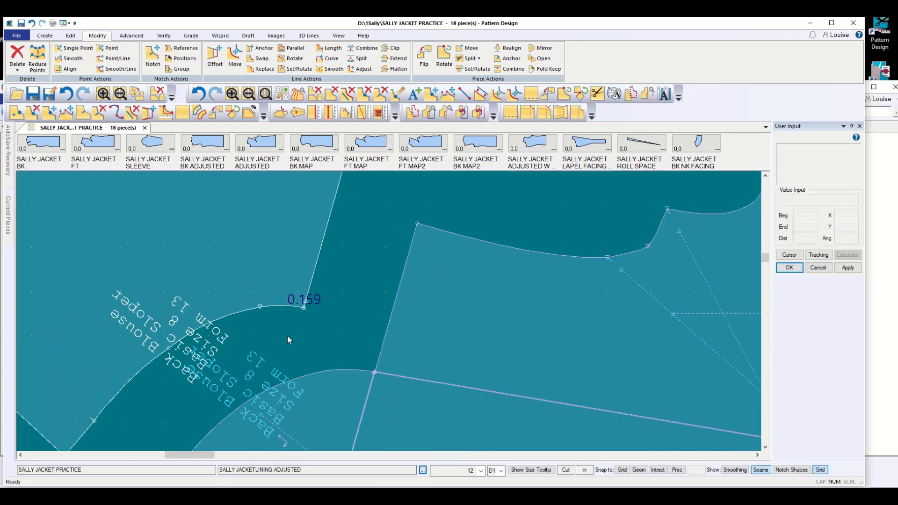
# Clear the D1 grade rule from the point where the back lining's new neckline curve joins the original neckline
pyautogui.scroll(-1, 287, 336)
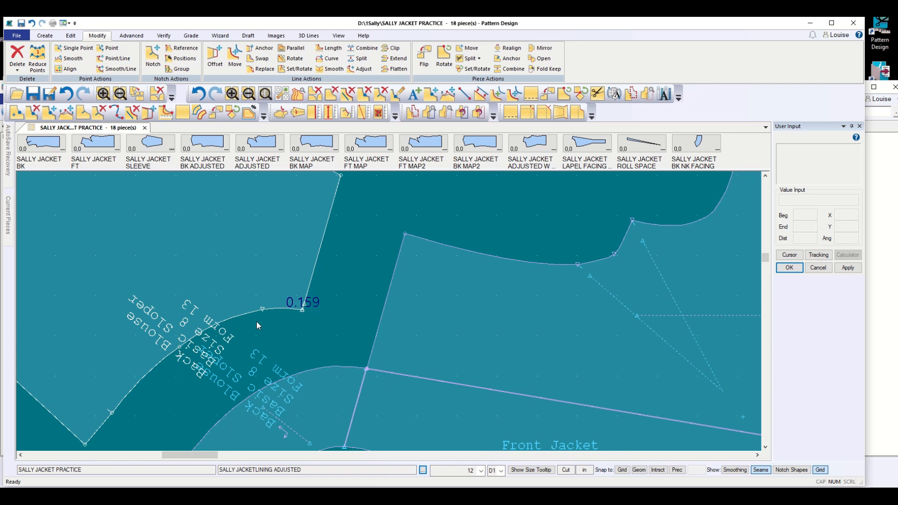
pyautogui.click(70, 35)
pyautogui.click(50, 66)
pyautogui.click(18, 57)
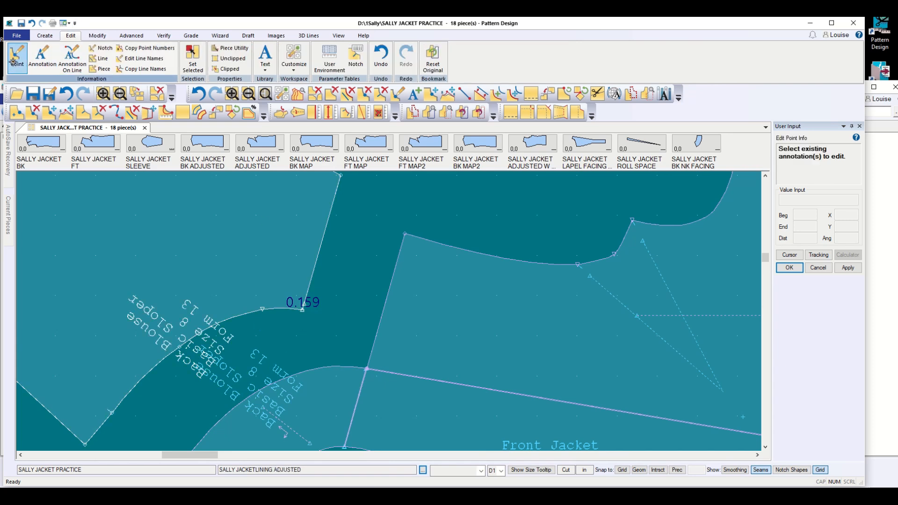
pyautogui.click(265, 305)
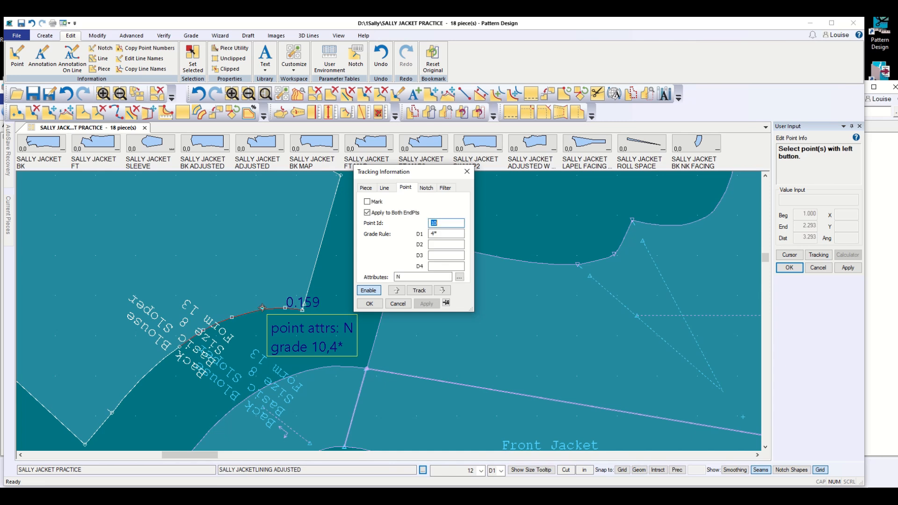
pyautogui.click(454, 233)
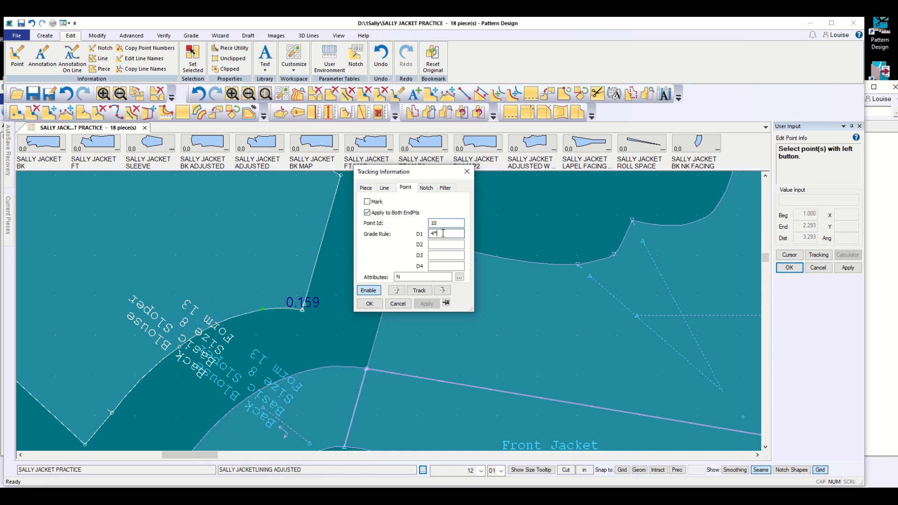
pyautogui.press('BackSpace')
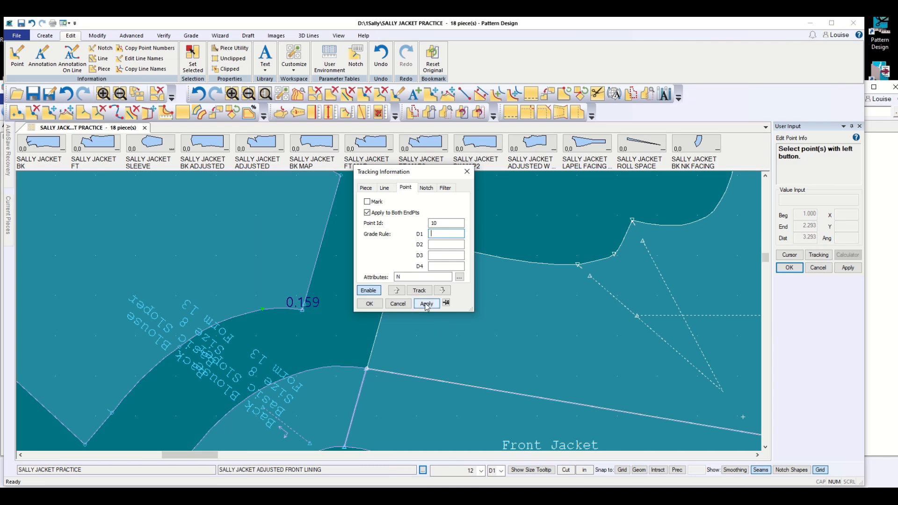
pyautogui.click(369, 304)
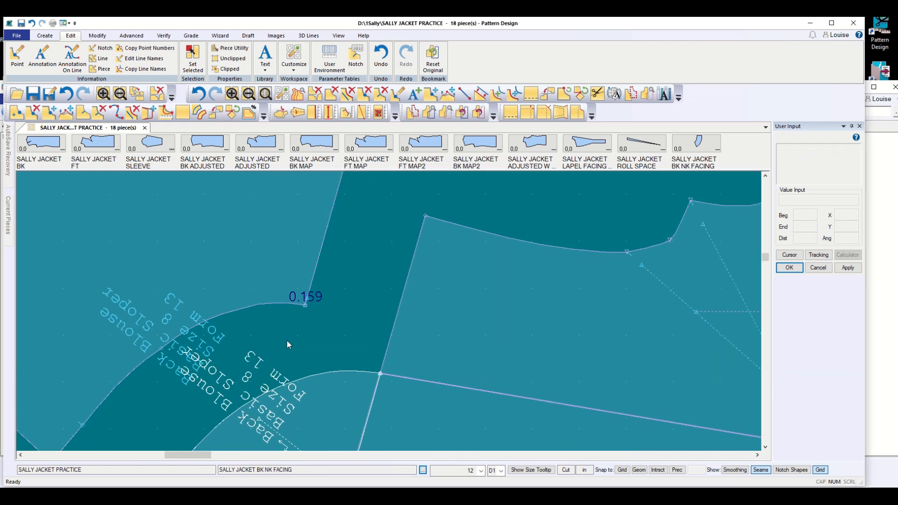
# Delete the short leftover line at the back lining's shoulder and neckline corner, and end line deletion
pyautogui.scroll(5, 287, 332)
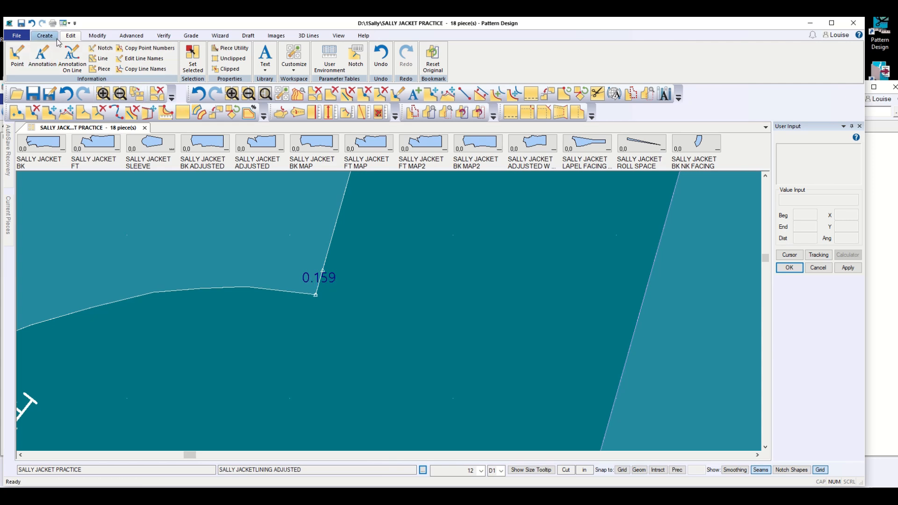
pyautogui.click(97, 36)
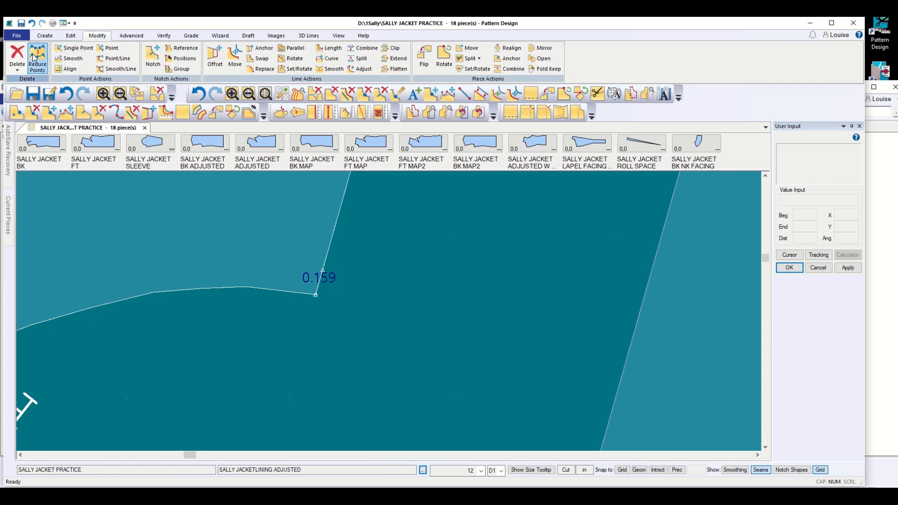
pyautogui.click(17, 66)
pyautogui.click(26, 101)
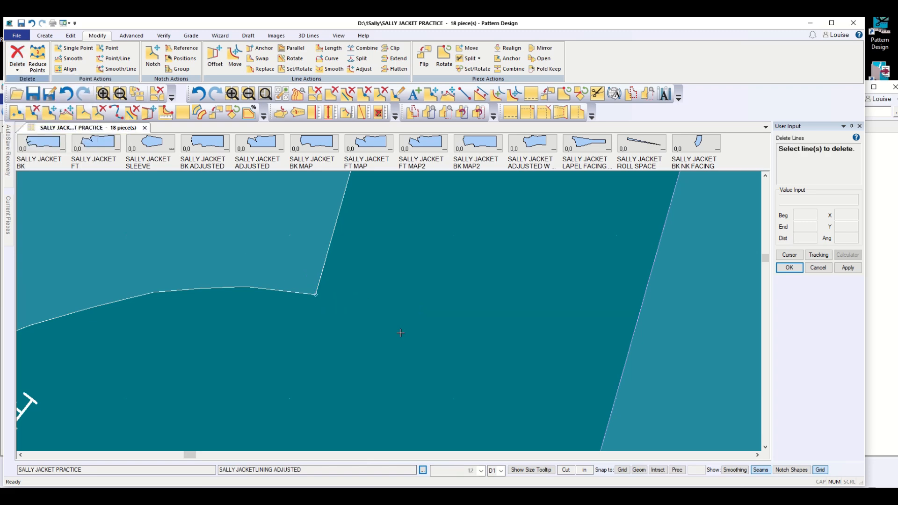
pyautogui.scroll(-5, 405, 339)
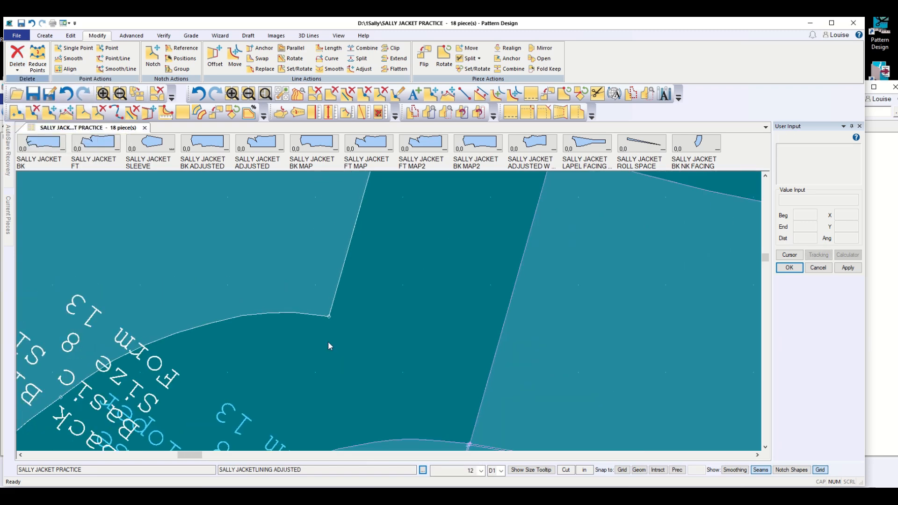
pyautogui.scroll(-6, 304, 347)
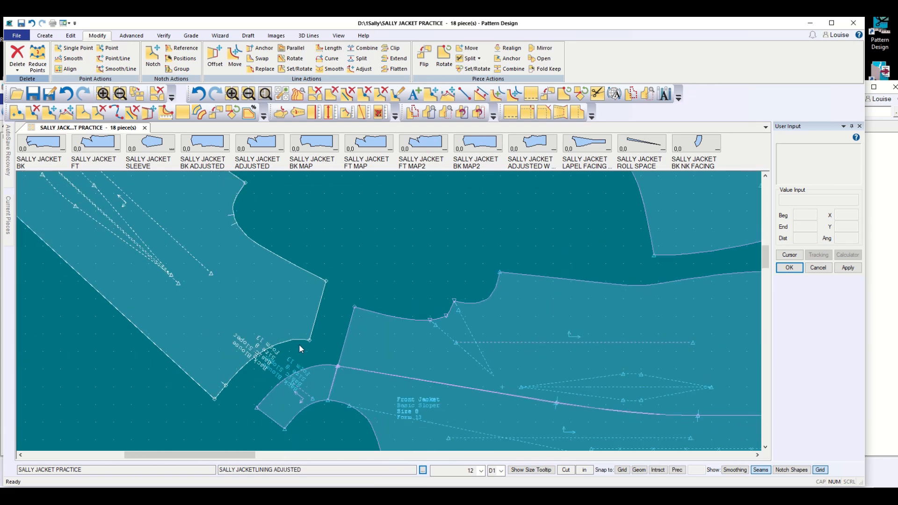
pyautogui.click(790, 268)
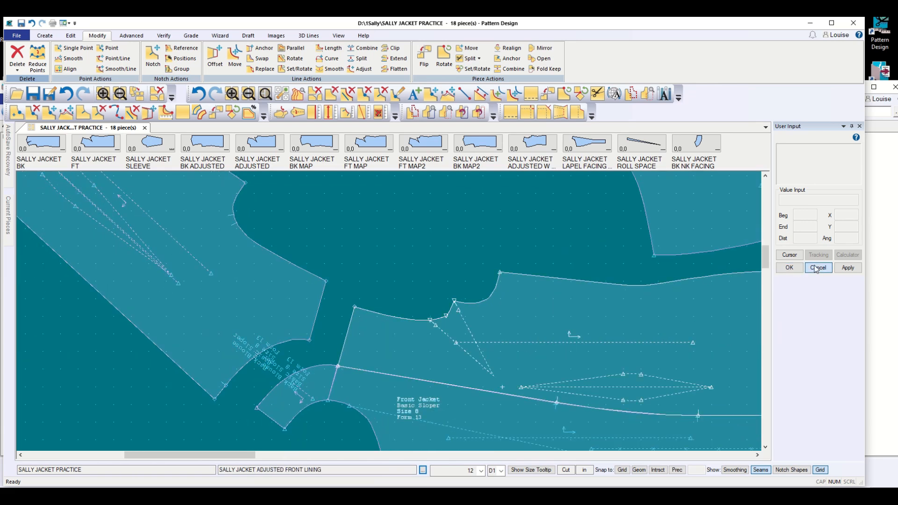
# Bring the back lining and front lining pieces together so their shoulder seams meet at the armhole and neckline ends
pyautogui.click(238, 346)
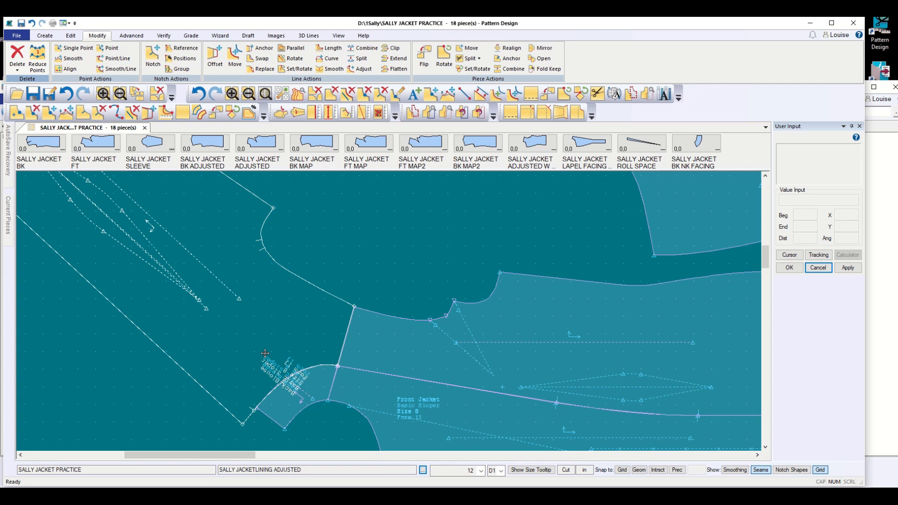
pyautogui.click(265, 353)
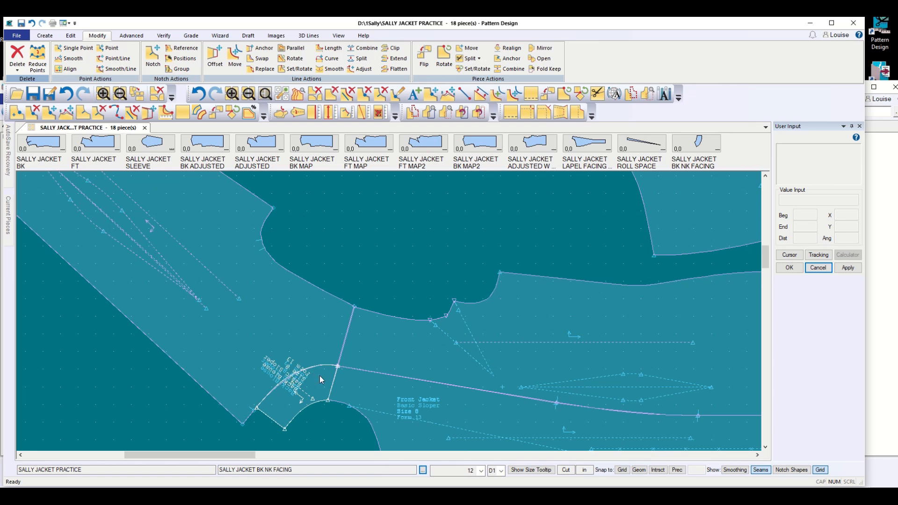
pyautogui.scroll(5, 358, 327)
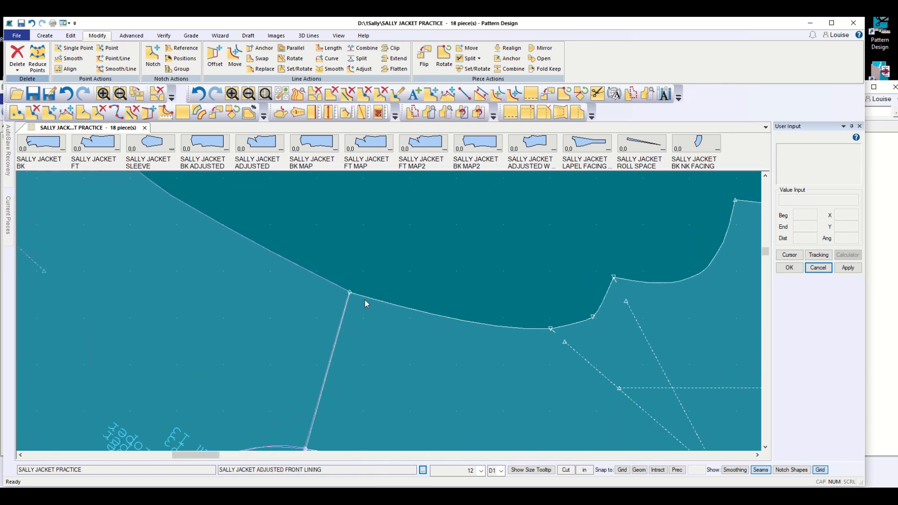
pyautogui.click(367, 342)
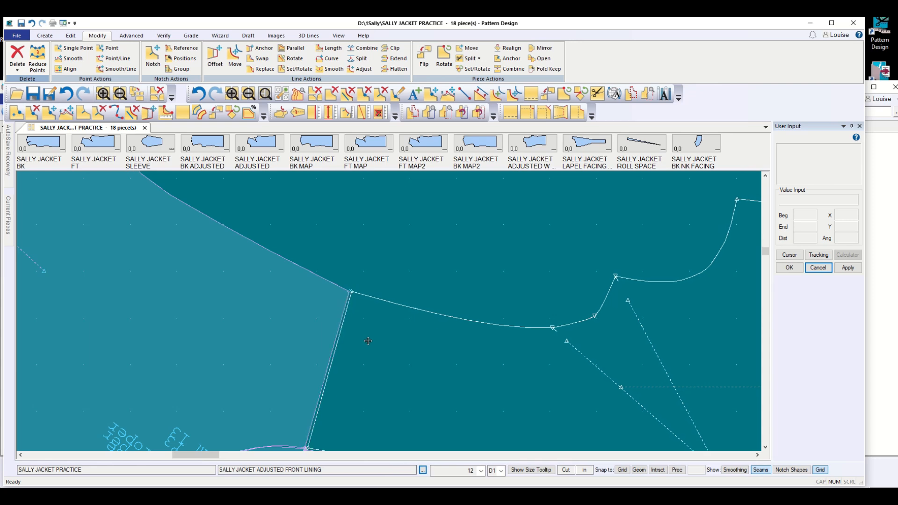
pyautogui.click(366, 342)
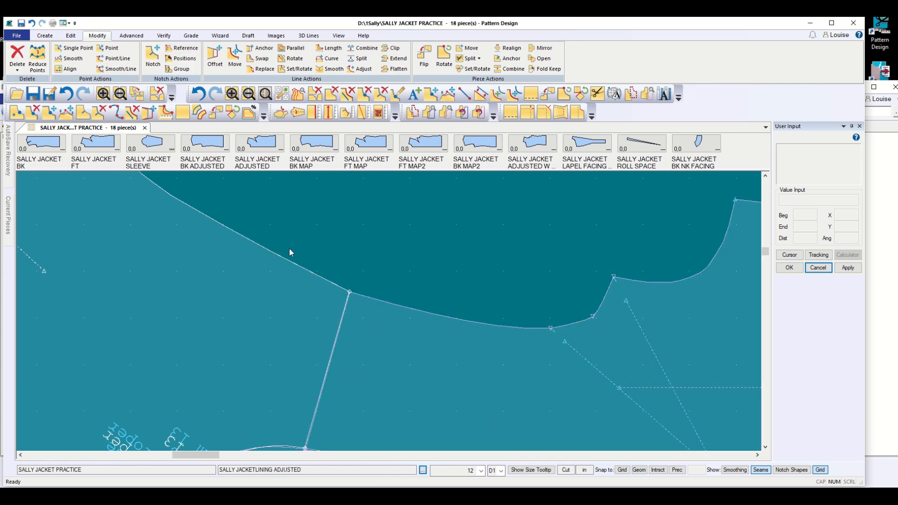
pyautogui.scroll(1, 341, 270)
pyautogui.scroll(2, 335, 278)
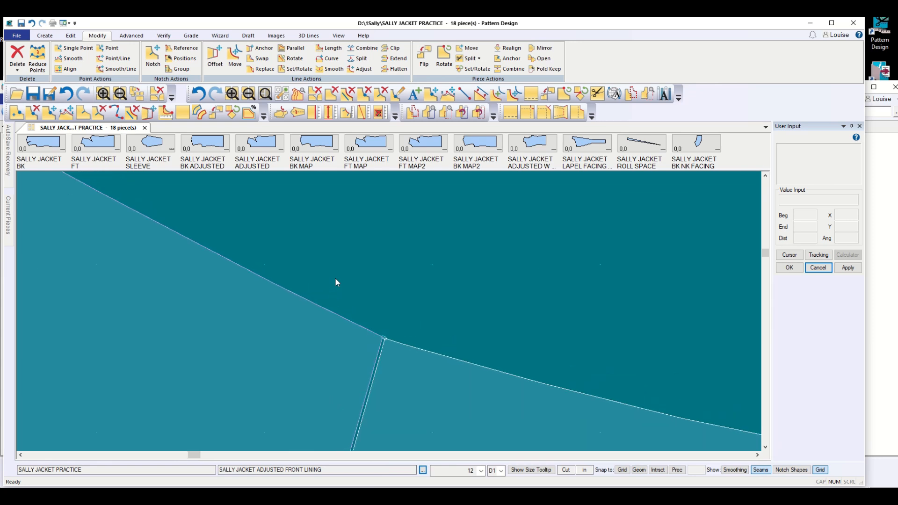
pyautogui.scroll(3, 460, 354)
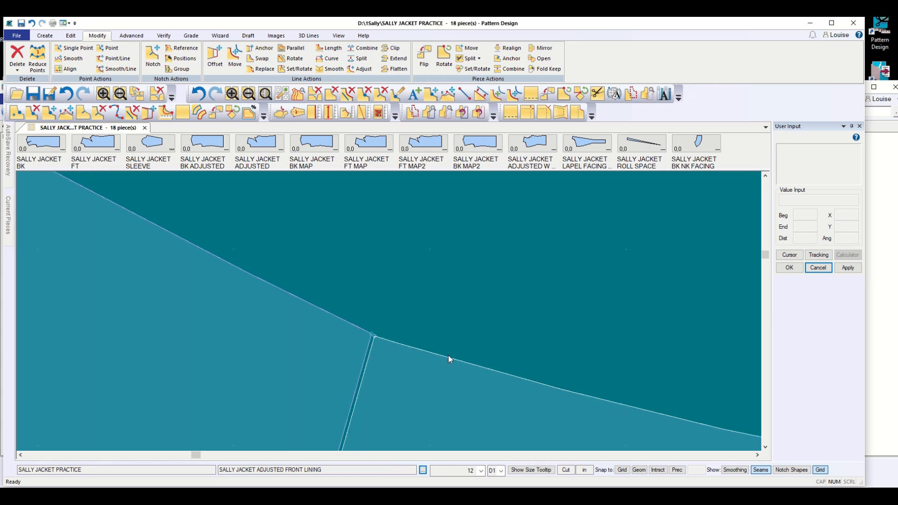
pyautogui.click(393, 391)
pyautogui.click(391, 387)
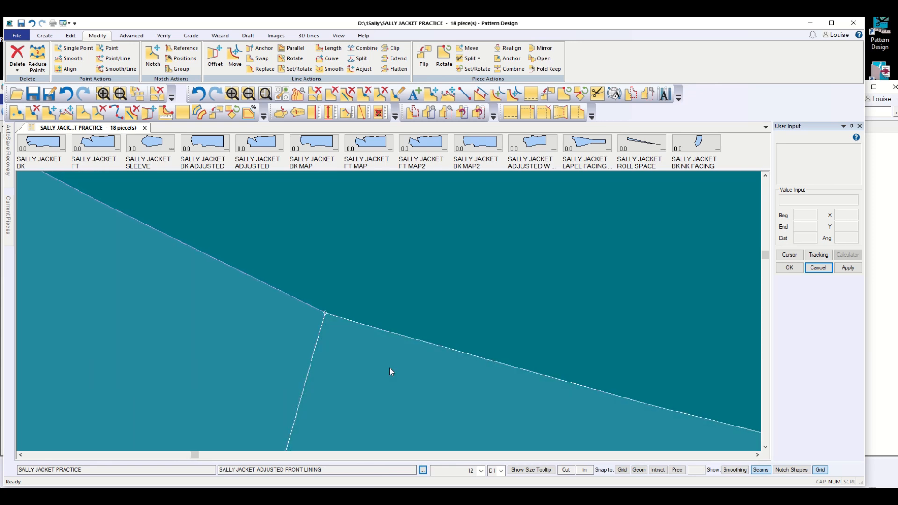
# Try a 2-Point Curve smoothing the armhole across the shoulder seam from the front lining to the back lining, and undo it
pyautogui.click(46, 36)
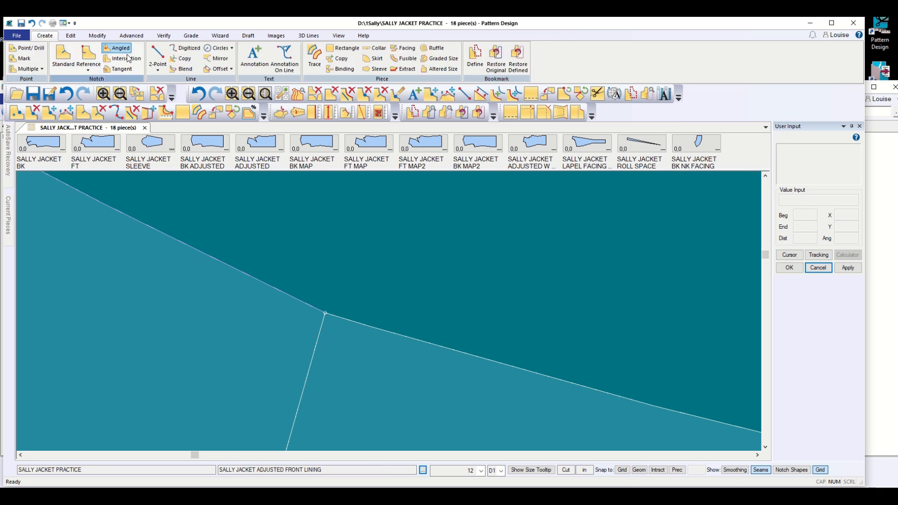
pyautogui.click(158, 69)
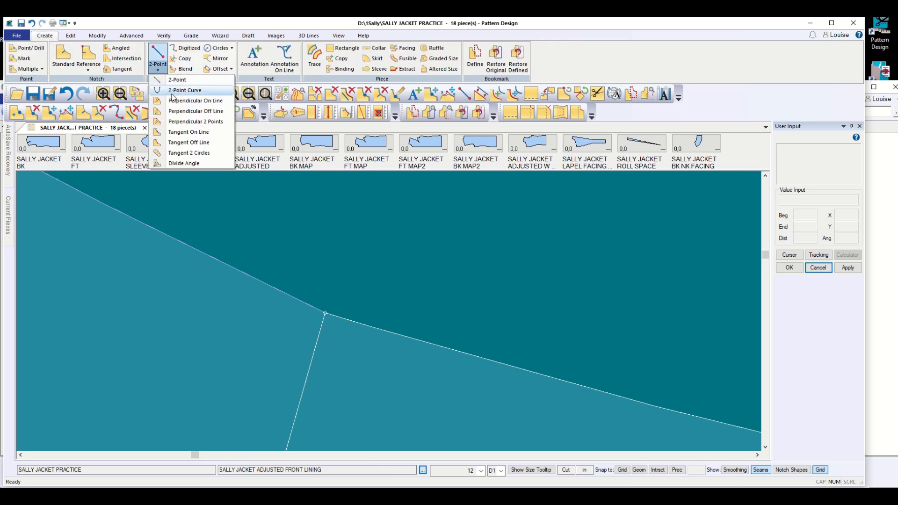
pyautogui.click(174, 91)
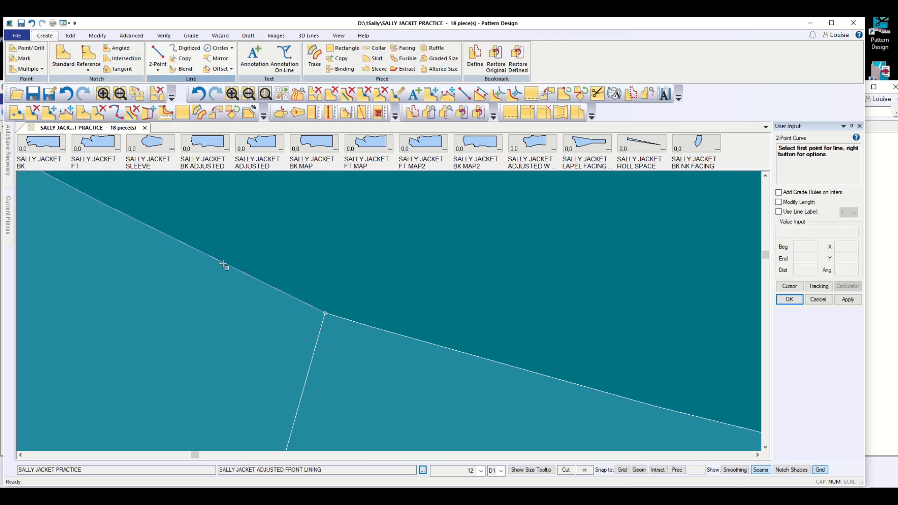
pyautogui.click(466, 353)
pyautogui.click(226, 263)
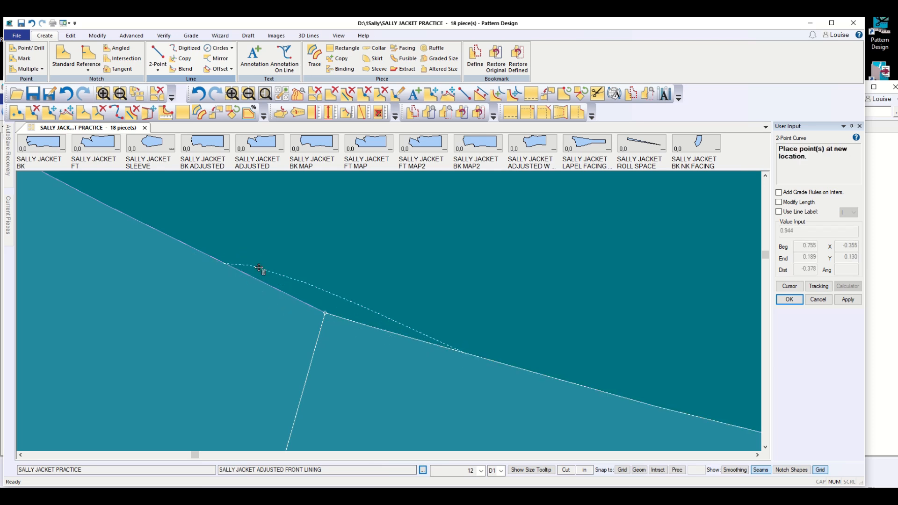
pyautogui.click(327, 313)
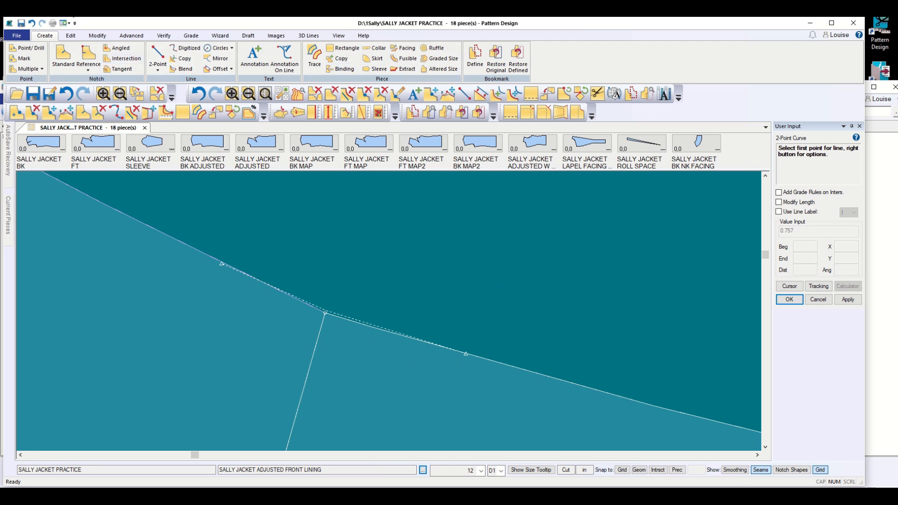
pyautogui.click(32, 23)
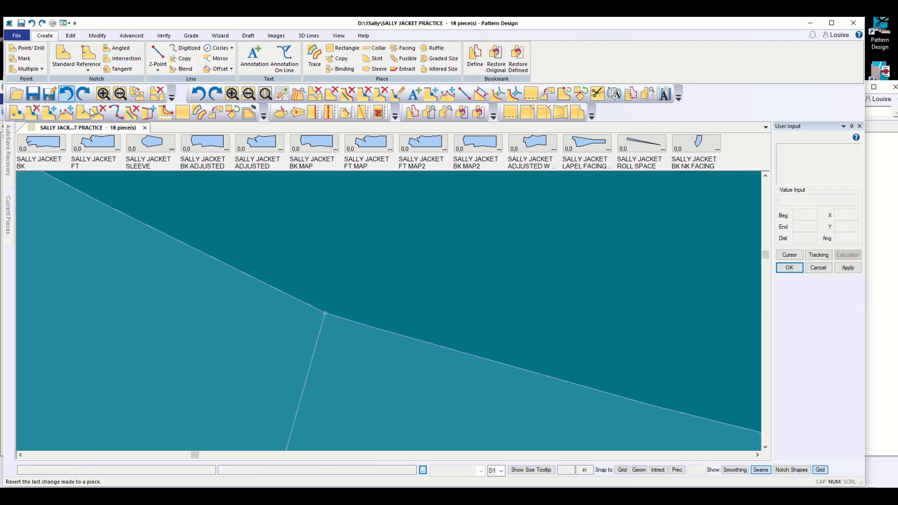
# Move all lines of the front lining's waist dart about 0.52 in toward the facing seam
pyautogui.scroll(1, 201, 288)
pyautogui.scroll(-4, 201, 288)
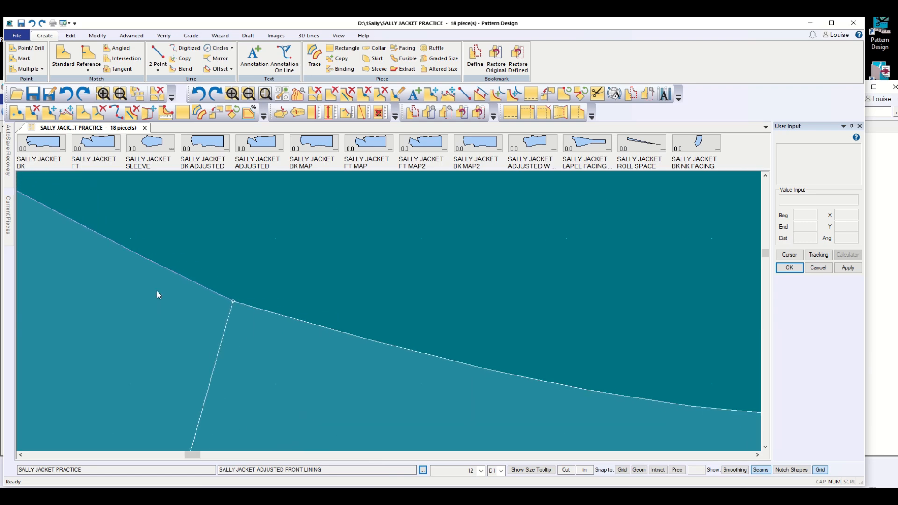
pyautogui.scroll(-5, 157, 291)
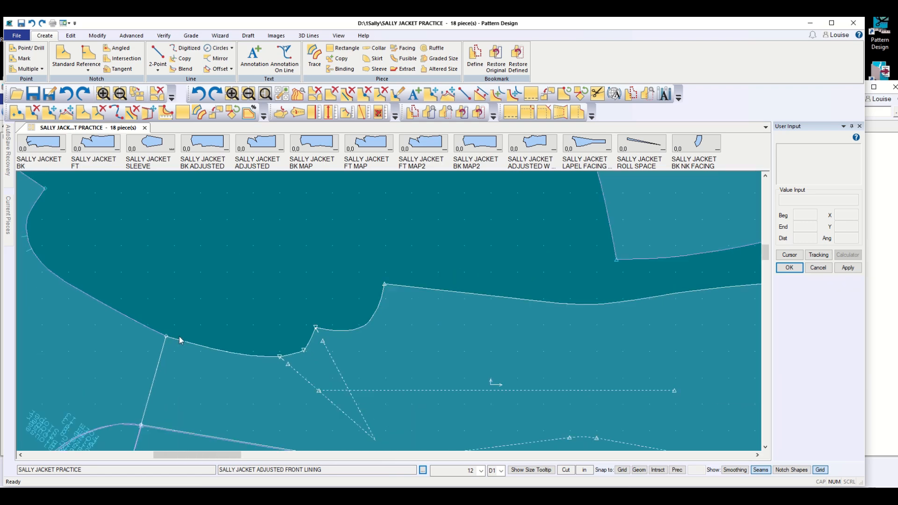
pyautogui.scroll(-4, 181, 336)
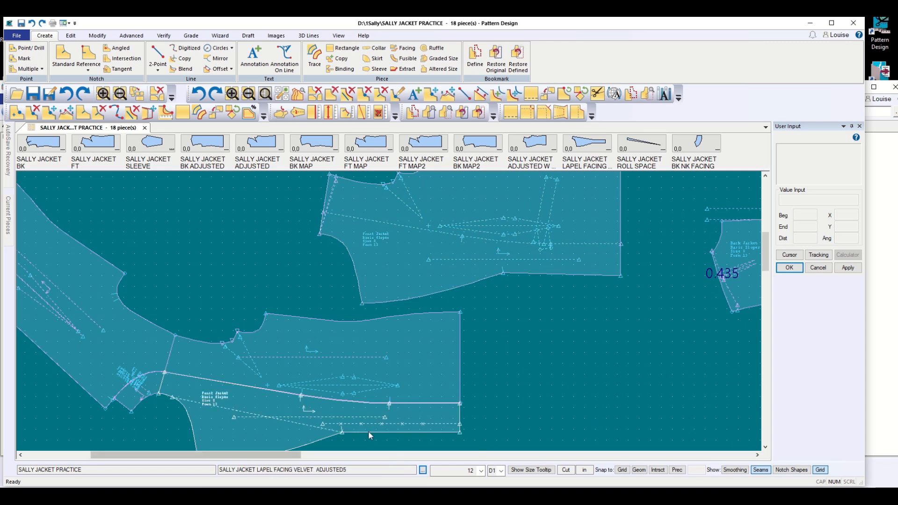
pyautogui.scroll(3, 339, 389)
pyautogui.scroll(1, 338, 390)
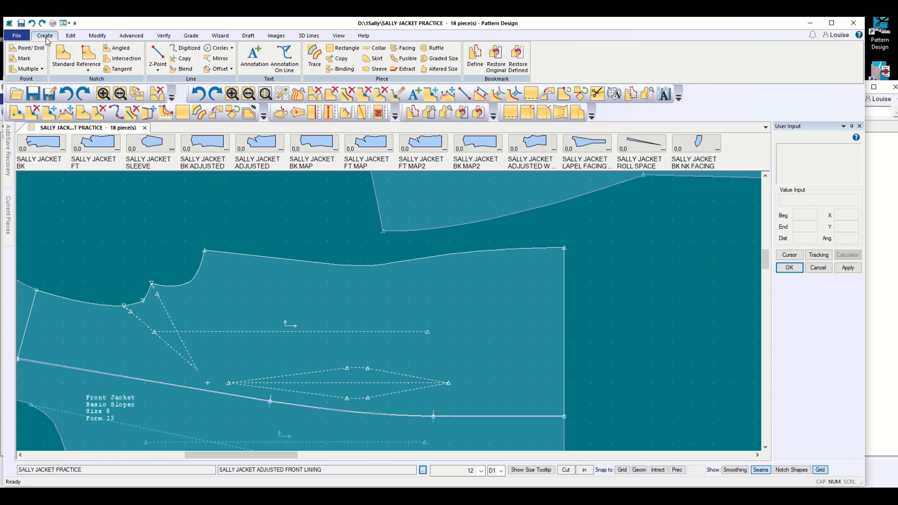
pyautogui.click(98, 36)
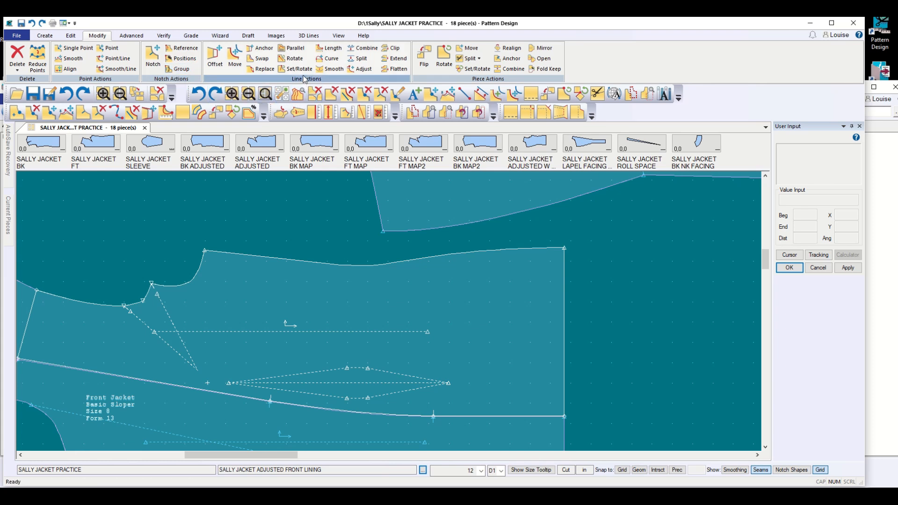
pyautogui.click(235, 55)
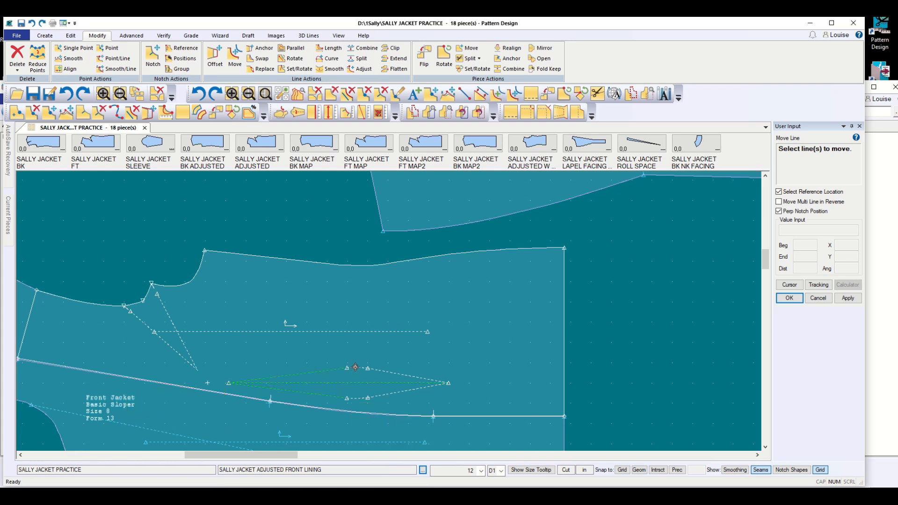
pyautogui.click(354, 399)
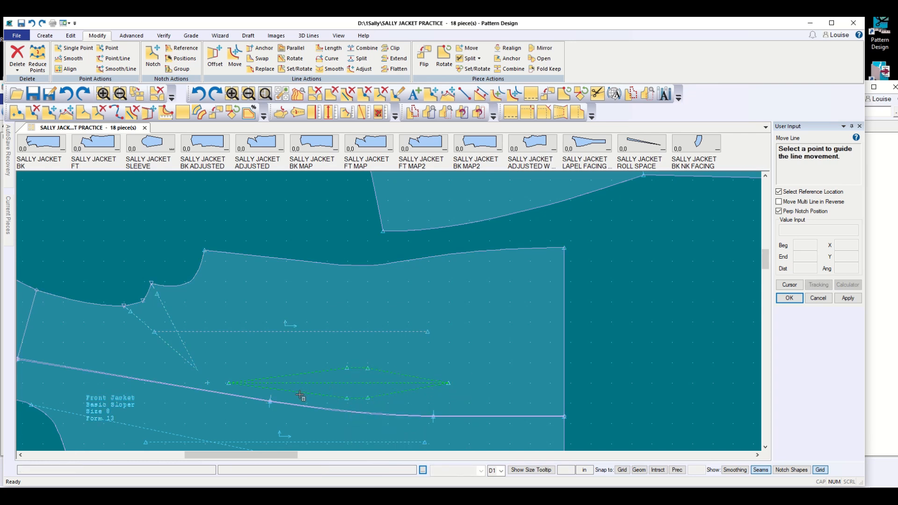
pyautogui.click(271, 378)
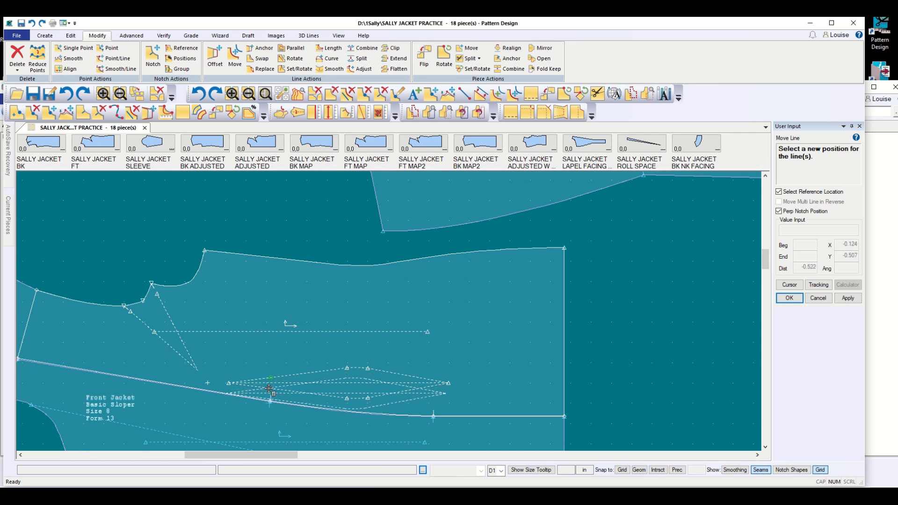
pyautogui.click(269, 389)
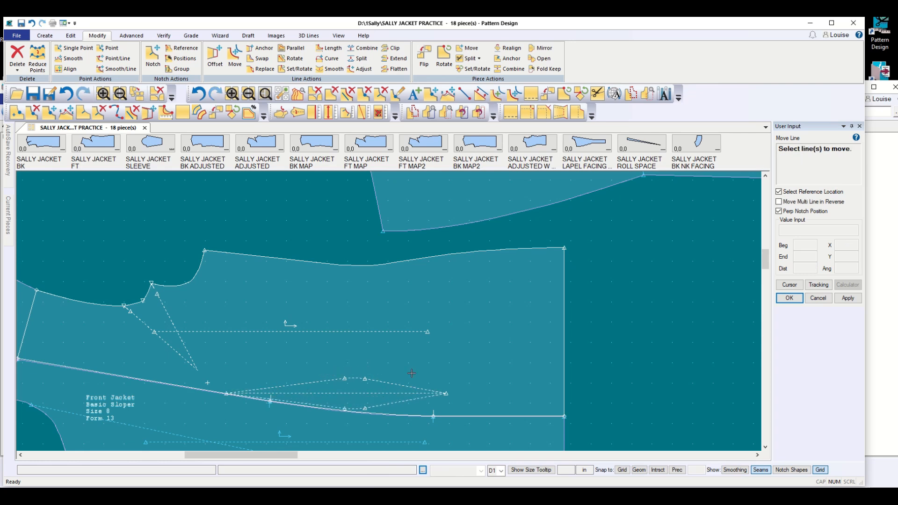
pyautogui.click(294, 60)
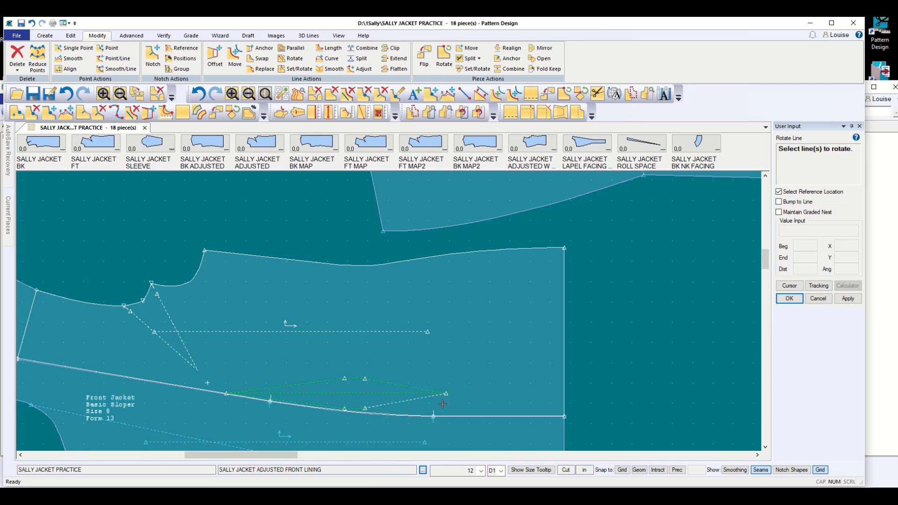
pyautogui.click(468, 389)
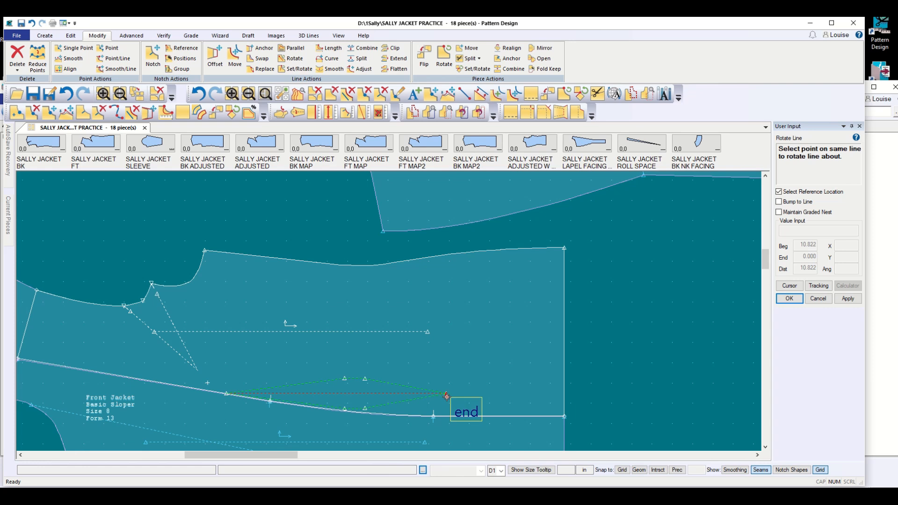
pyautogui.click(446, 396)
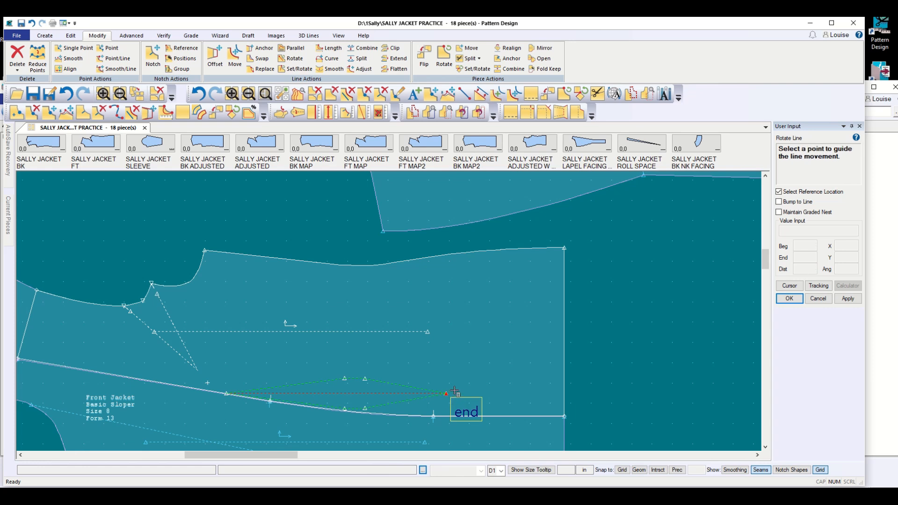
pyautogui.click(789, 298)
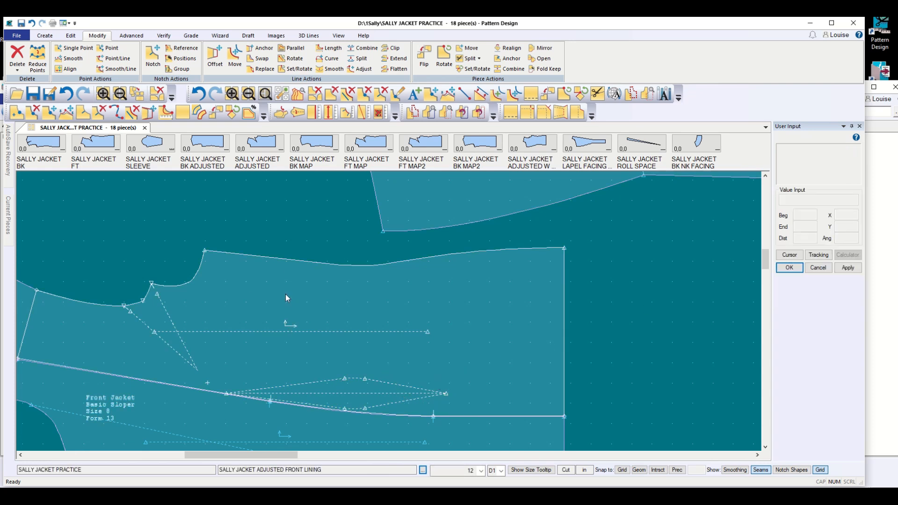
# Rotate all lines of the front lining's waist dart about 5.6 degrees about the bust-side dart point, bringing the hem-side point toward the facing seam
pyautogui.click(294, 69)
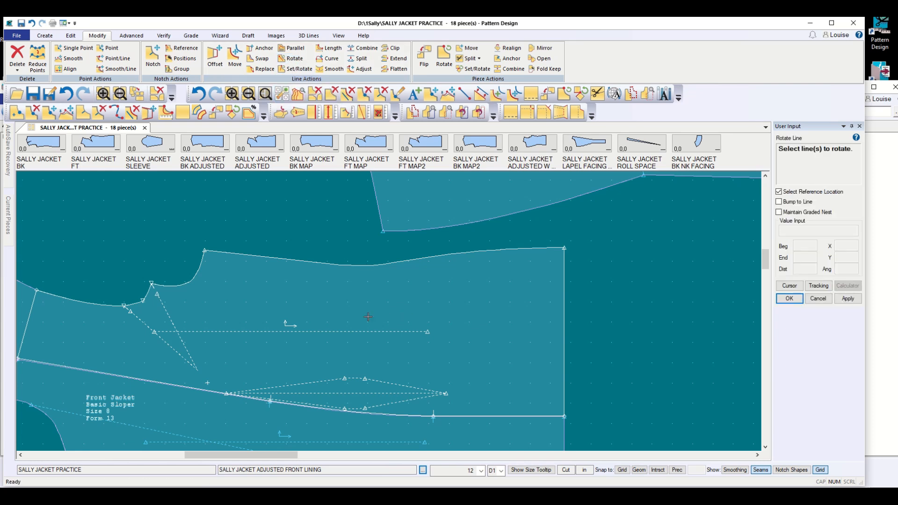
pyautogui.click(289, 385)
pyautogui.click(289, 393)
pyautogui.click(294, 401)
pyautogui.rightClick(453, 338)
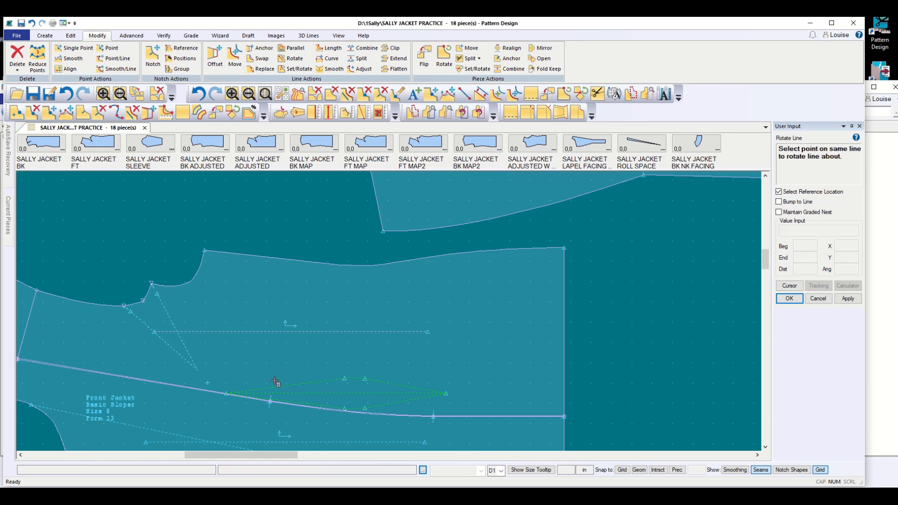
pyautogui.click(226, 394)
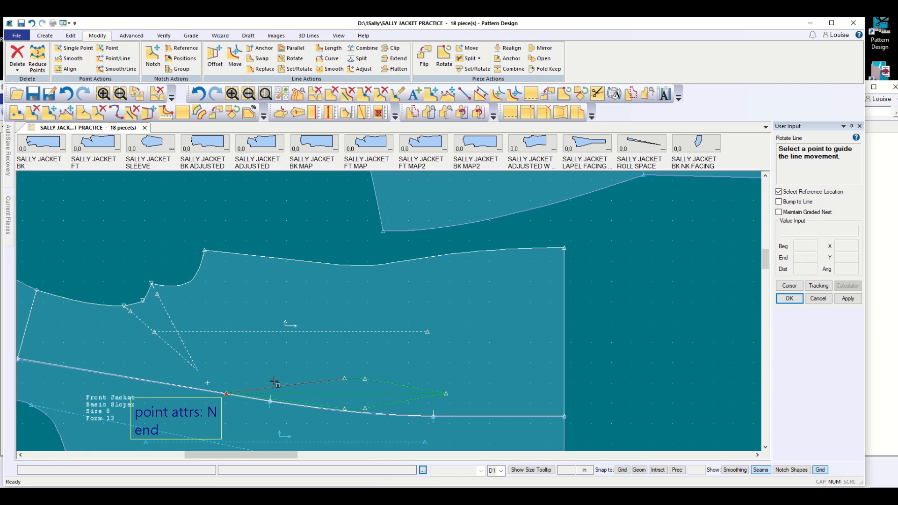
pyautogui.click(445, 396)
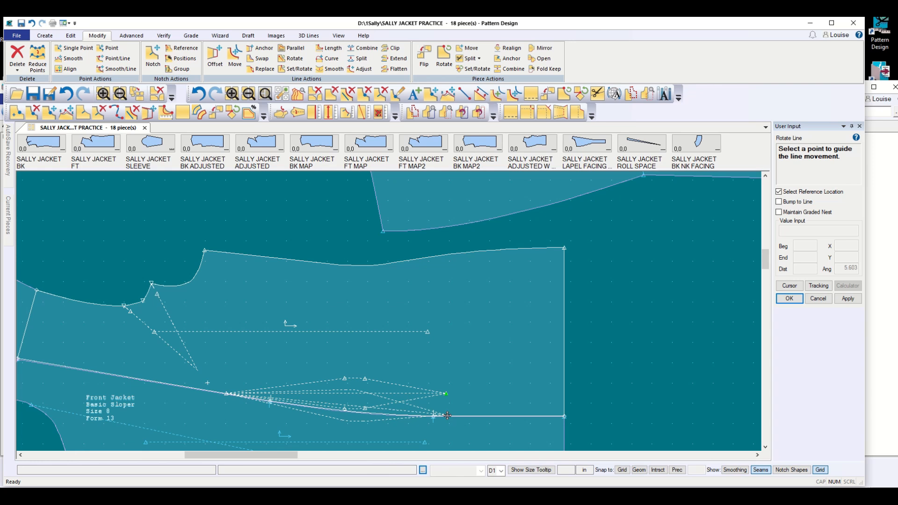
pyautogui.click(448, 415)
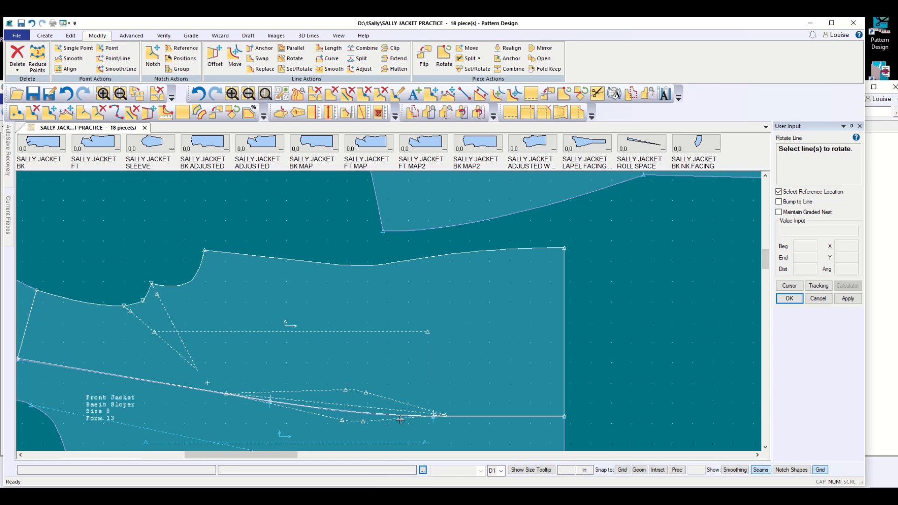
# Examine where both end points of the rotated waist dart fall against the front lining's facing seam
pyautogui.scroll(2, 431, 418)
pyautogui.scroll(4, 447, 420)
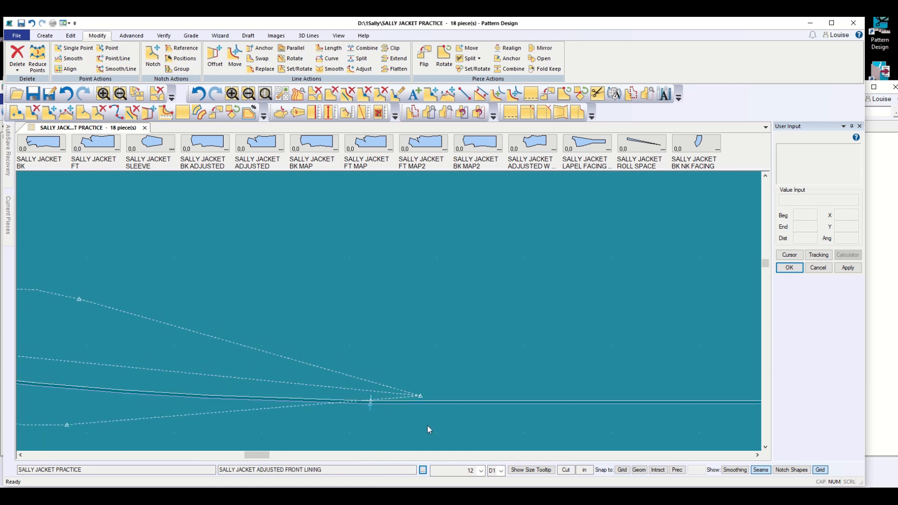
pyautogui.scroll(-2, 426, 420)
pyautogui.scroll(-3, 426, 419)
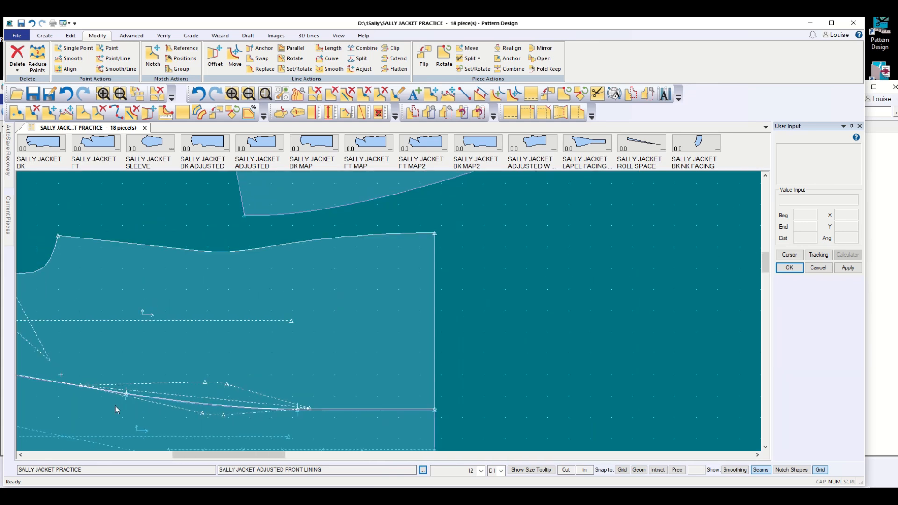
pyautogui.scroll(5, 75, 394)
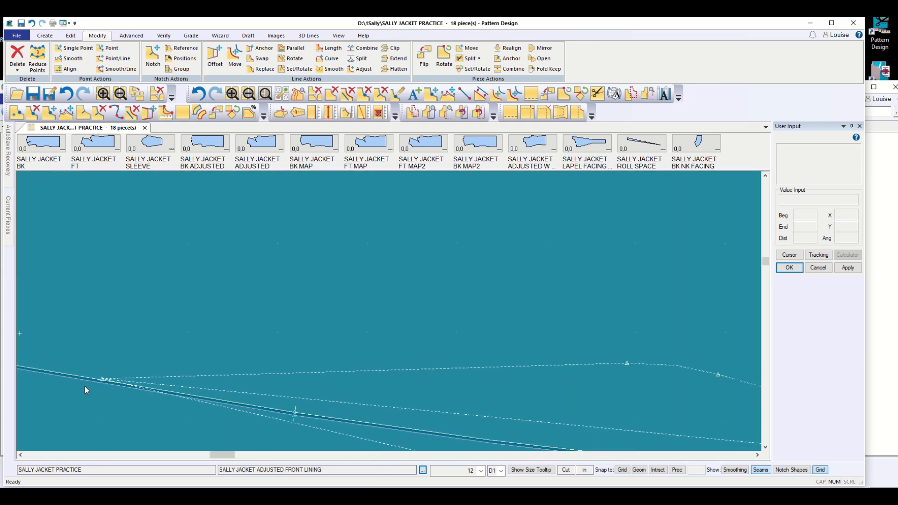
pyautogui.scroll(4, 94, 380)
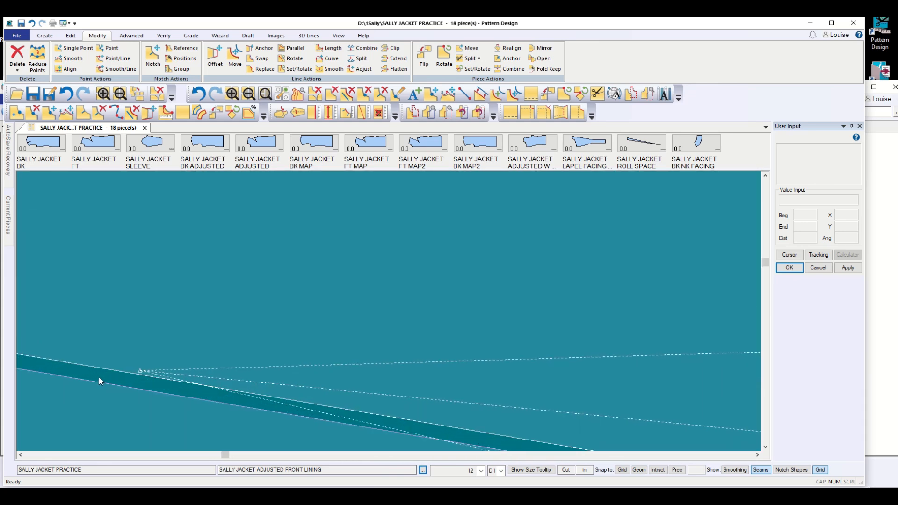
pyautogui.scroll(-3, 111, 379)
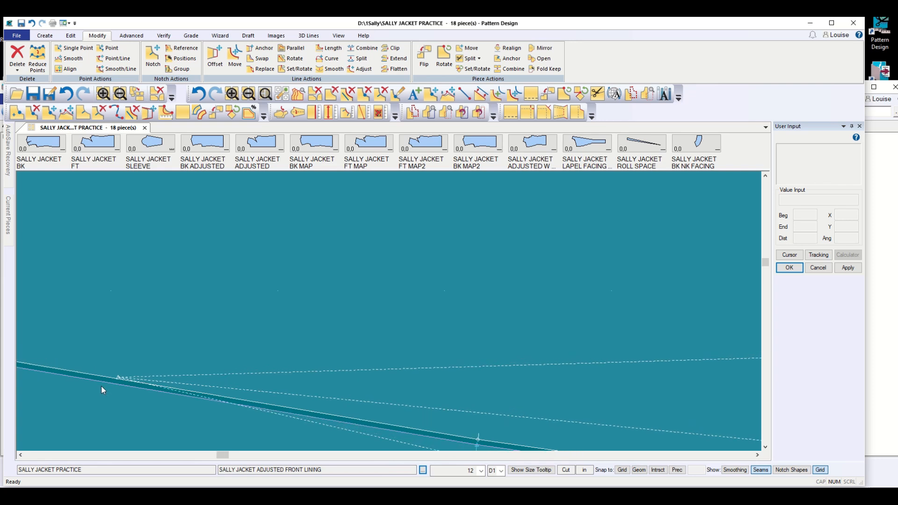
pyautogui.scroll(4, 101, 386)
pyautogui.scroll(-2, 137, 400)
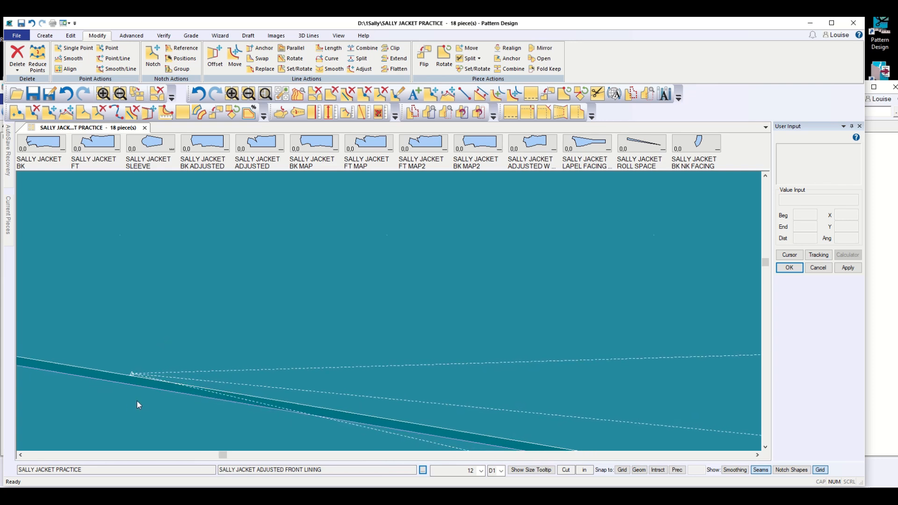
pyautogui.scroll(-4, 135, 395)
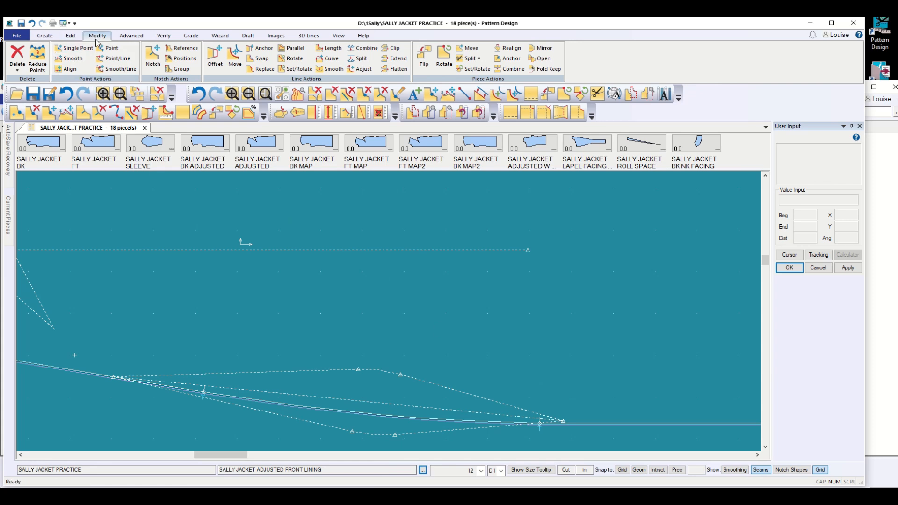
# Rotate the waist dart leg nearer the side seam about its bust-side point until its hem-side end meets the facing seam
pyautogui.click(291, 58)
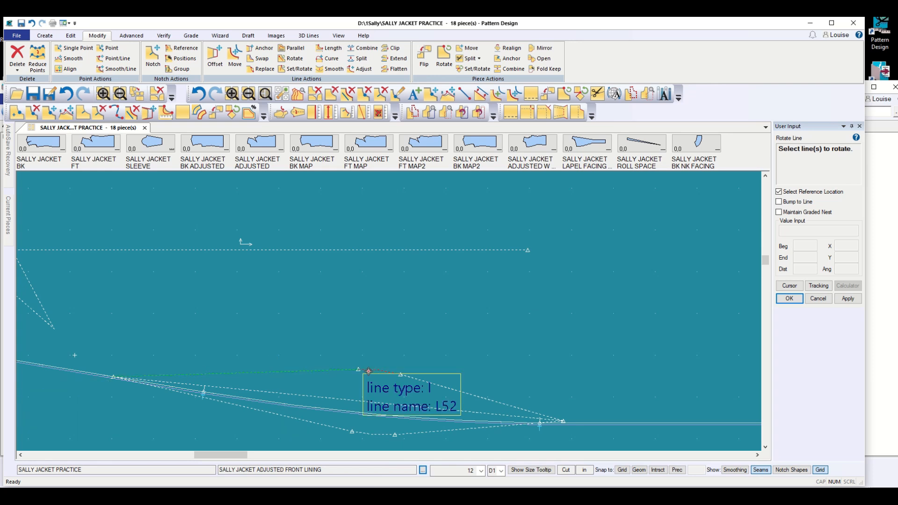
pyautogui.click(361, 370)
pyautogui.click(424, 382)
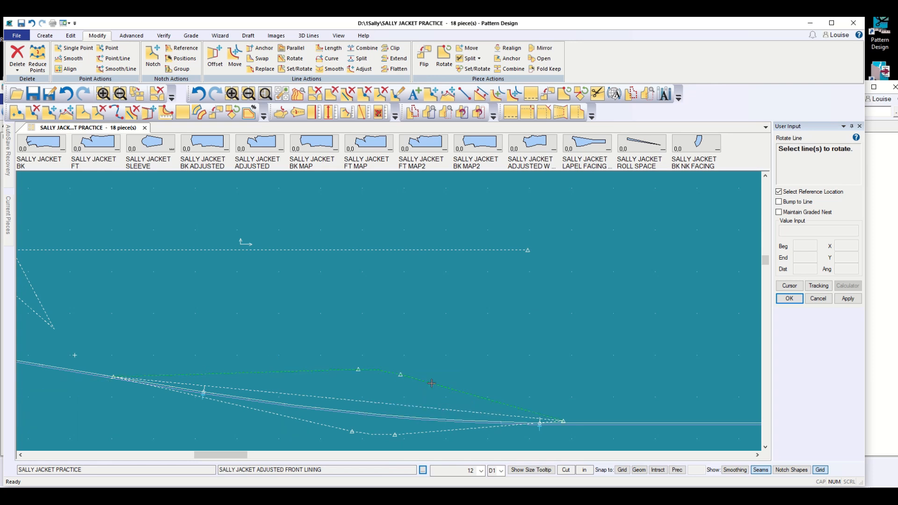
pyautogui.rightClick(488, 355)
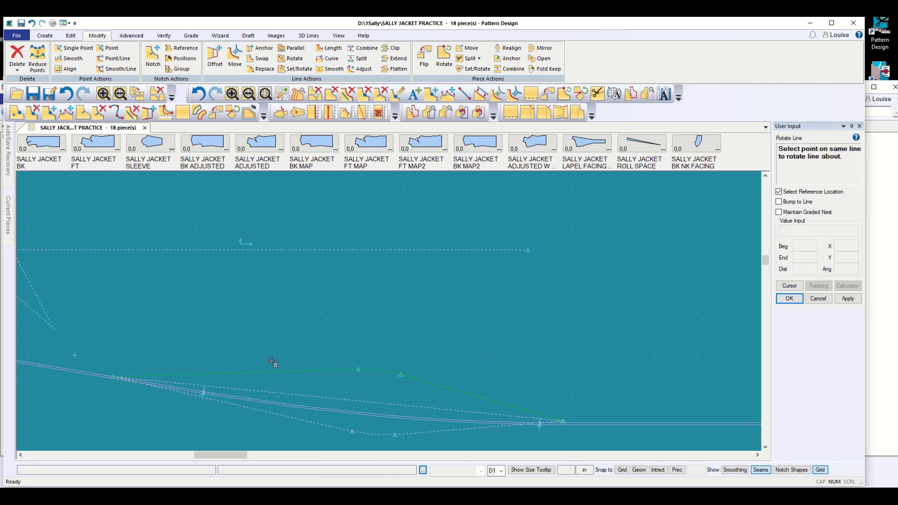
pyautogui.click(114, 379)
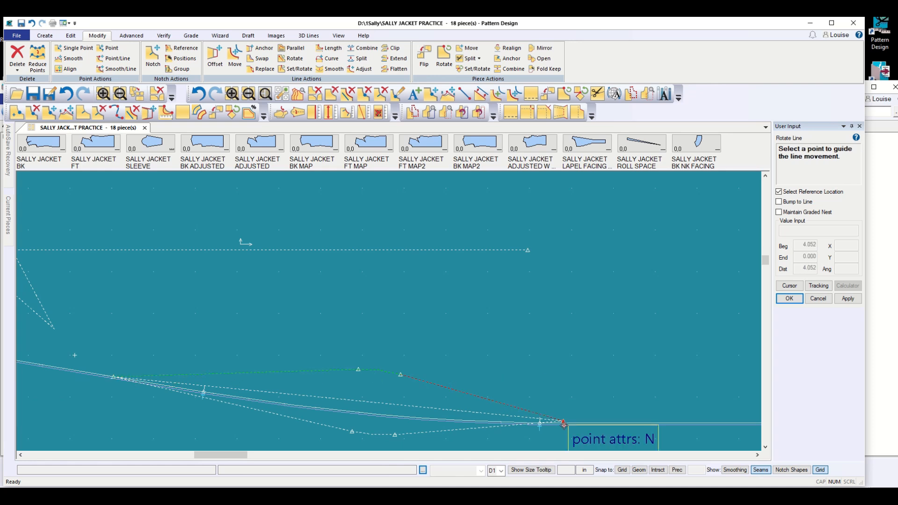
pyautogui.scroll(4, 565, 425)
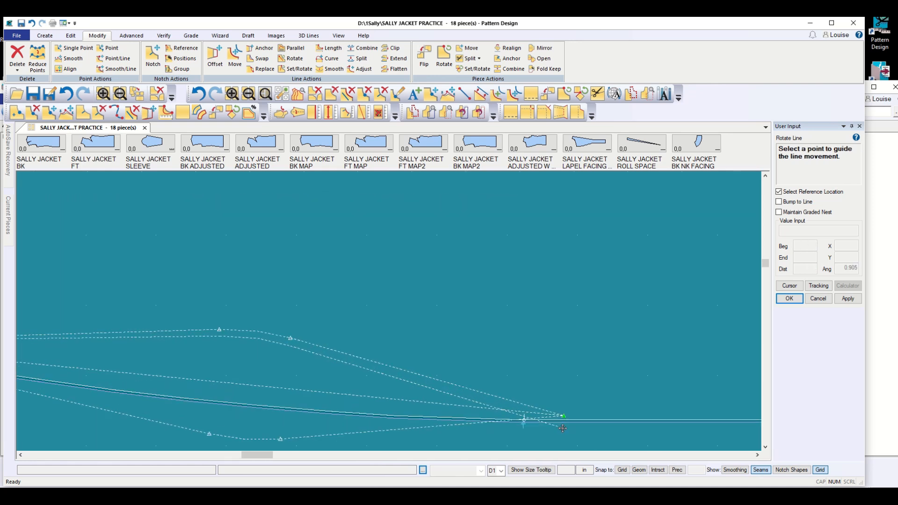
pyautogui.scroll(4, 563, 428)
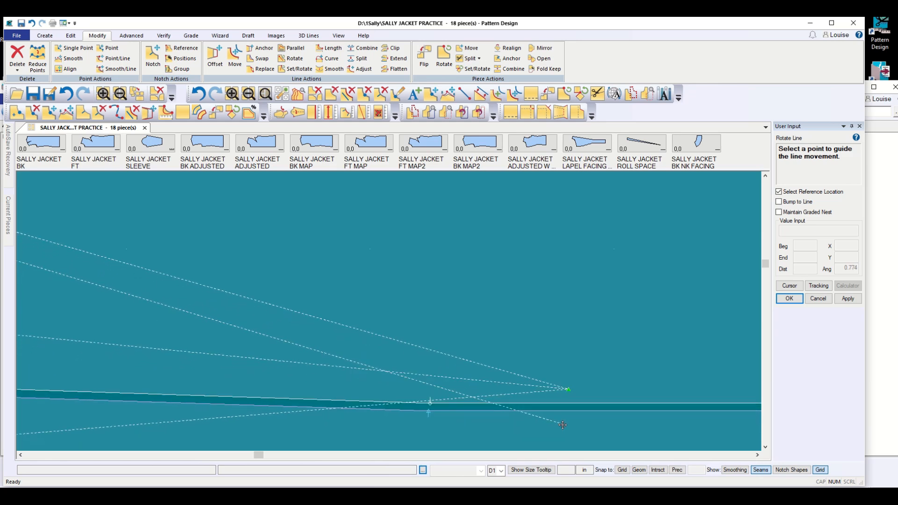
pyautogui.scroll(5, 563, 425)
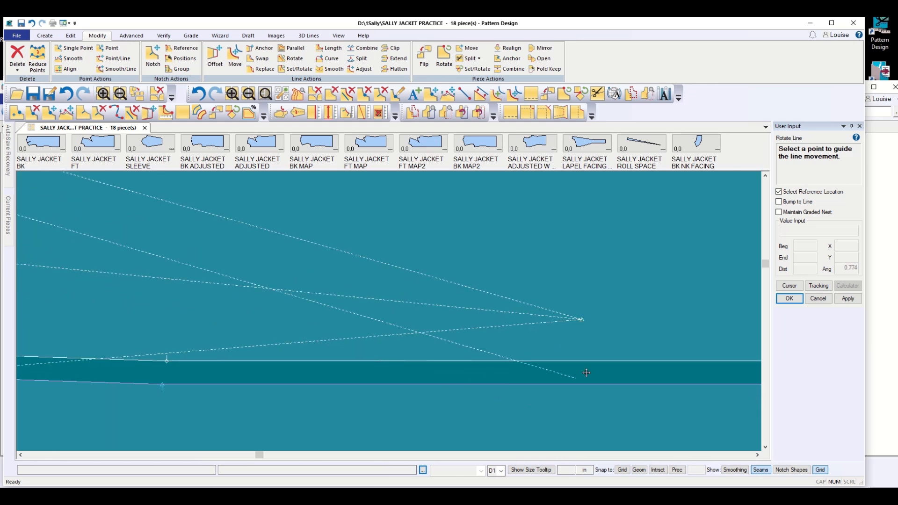
pyautogui.click(586, 362)
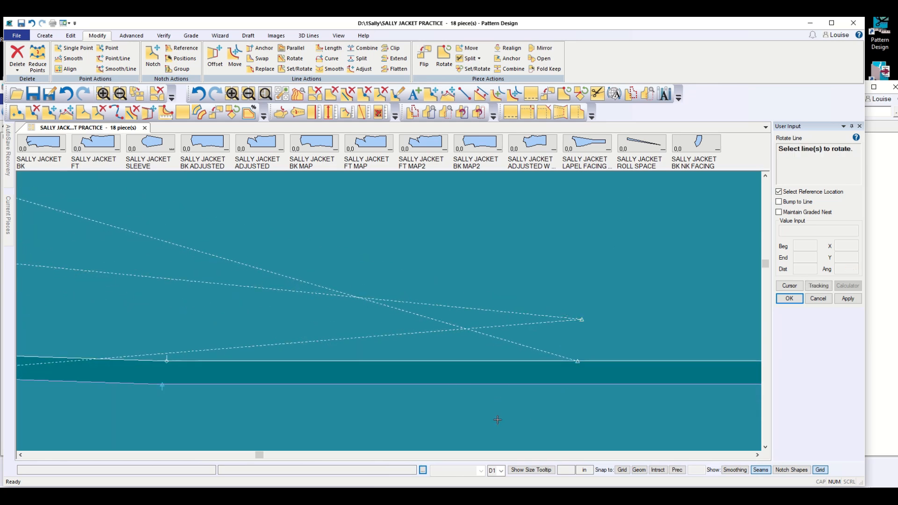
pyautogui.scroll(1, 491, 418)
pyautogui.scroll(-3, 486, 416)
pyautogui.press('Escape')
# Extend the side-seam-side dart leg at its bust-side end so it runs past the dart point and across the facing seam
pyautogui.scroll(-8, 404, 418)
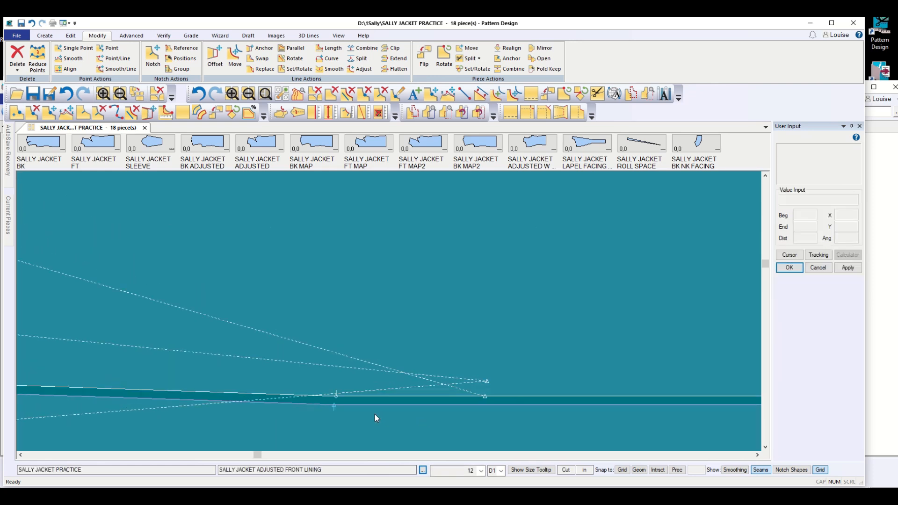
pyautogui.scroll(-4, 288, 418)
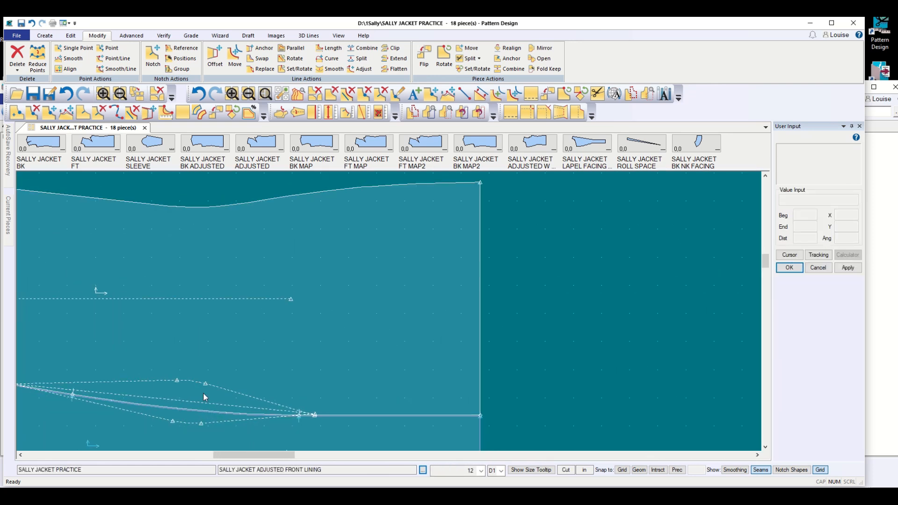
pyautogui.scroll(-2, 144, 406)
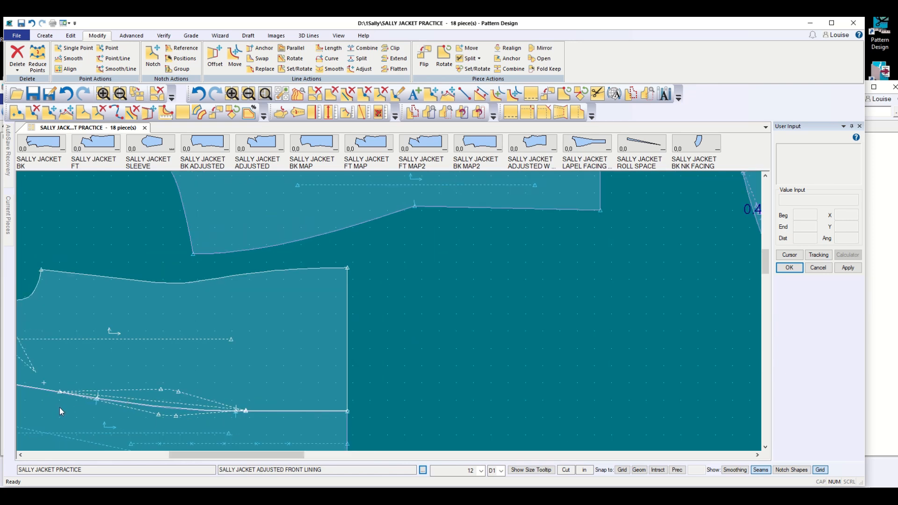
pyautogui.moveTo(189, 454); pyautogui.dragTo(157, 456)
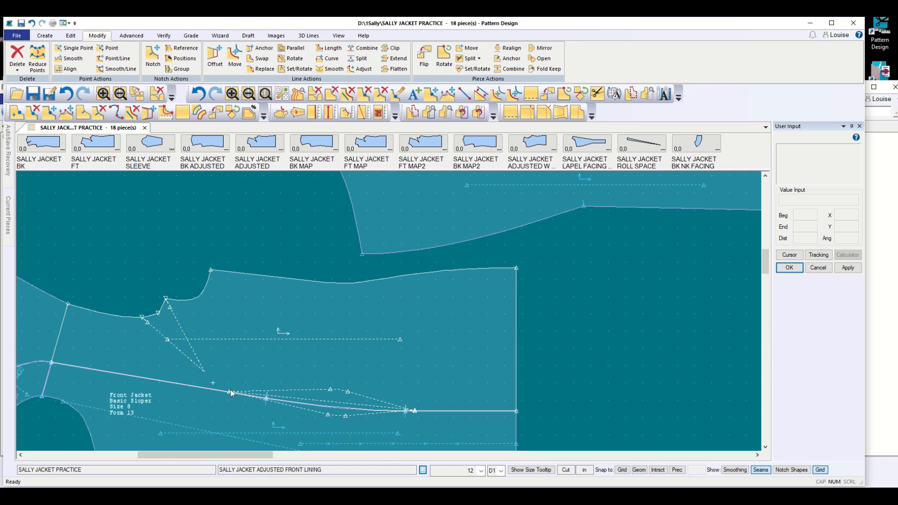
pyautogui.scroll(3, 250, 378)
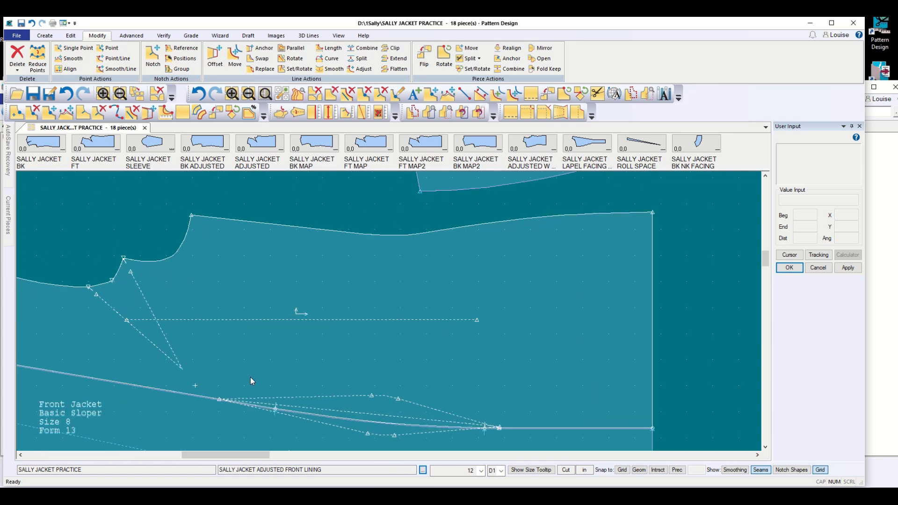
pyautogui.scroll(4, 215, 403)
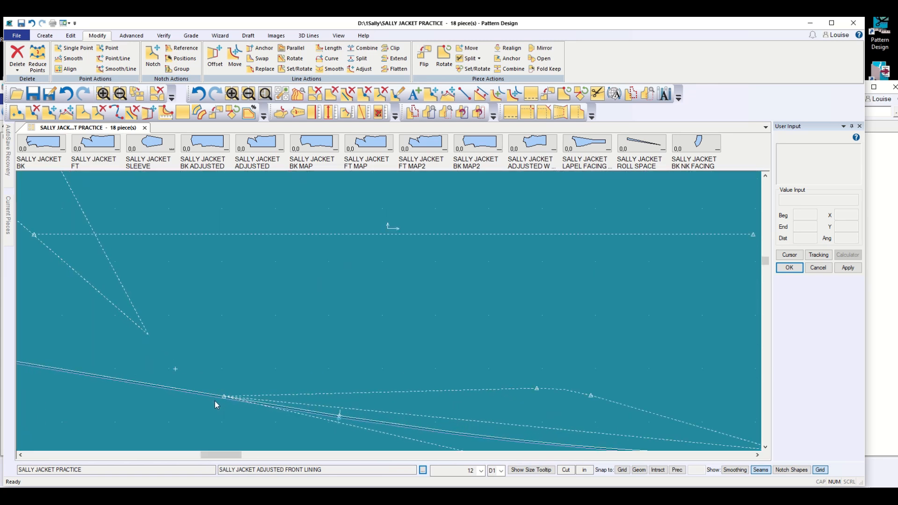
pyautogui.scroll(5, 216, 400)
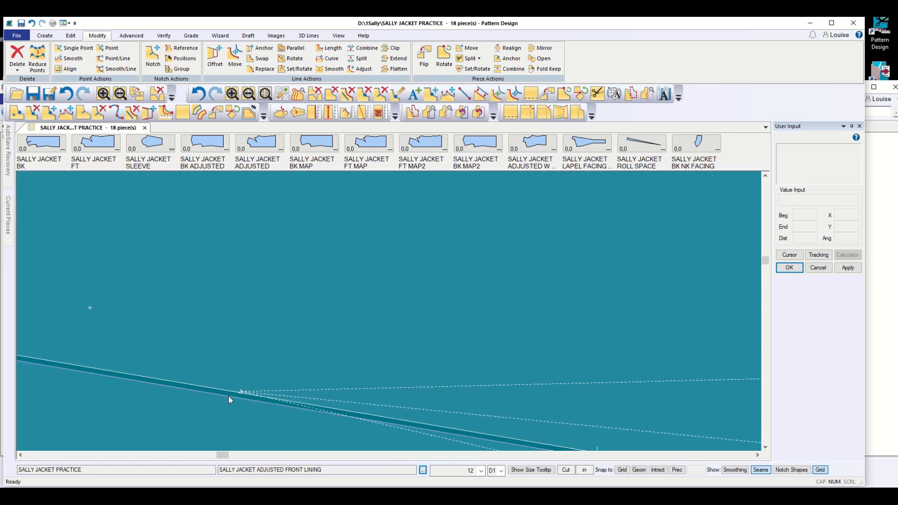
pyautogui.scroll(1, 229, 396)
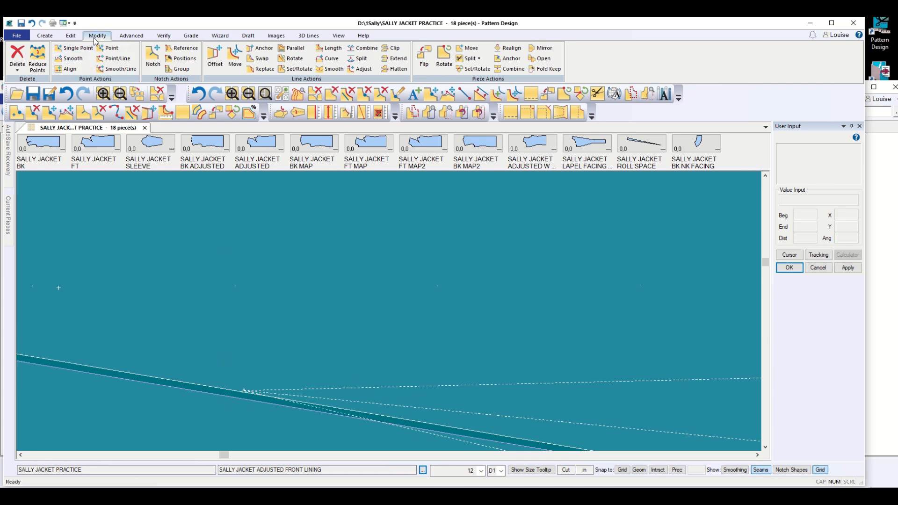
pyautogui.click(360, 69)
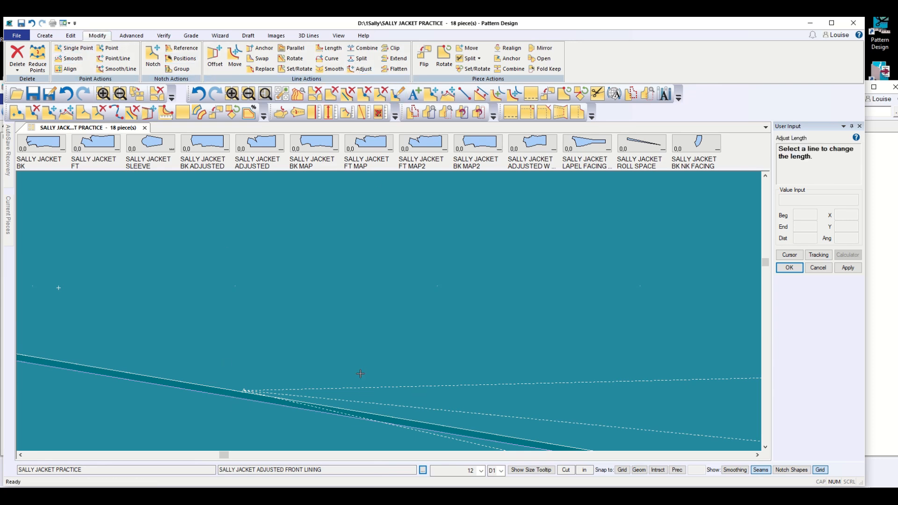
pyautogui.click(253, 399)
pyautogui.click(244, 391)
pyautogui.click(196, 394)
pyautogui.scroll(2, 228, 442)
pyautogui.press('Escape')
pyautogui.scroll(-9, 230, 438)
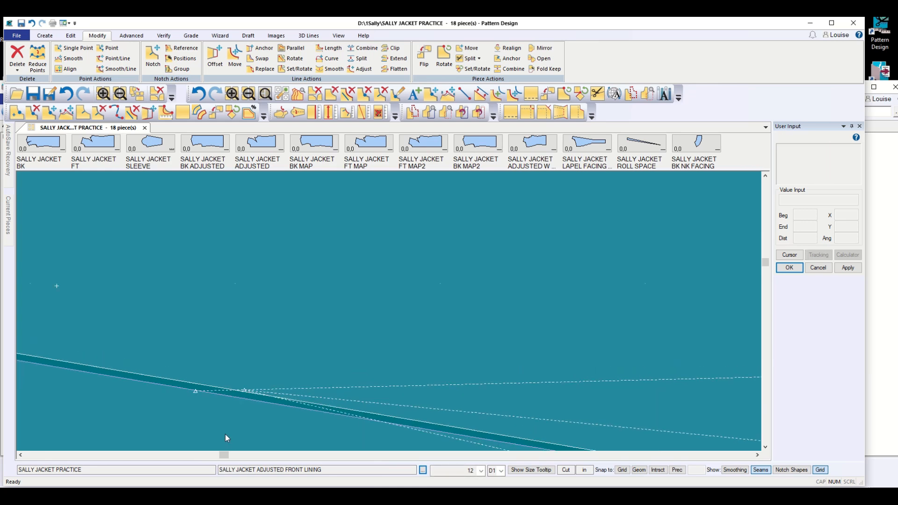
# Move the front lining piece slightly away from the facing piece so their shared seam edges are separated
pyautogui.scroll(-4, 133, 412)
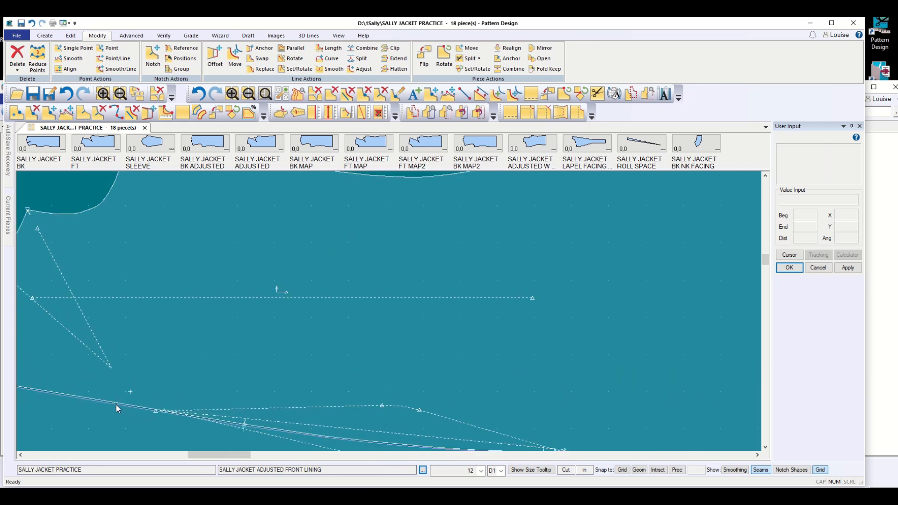
pyautogui.click(405, 423)
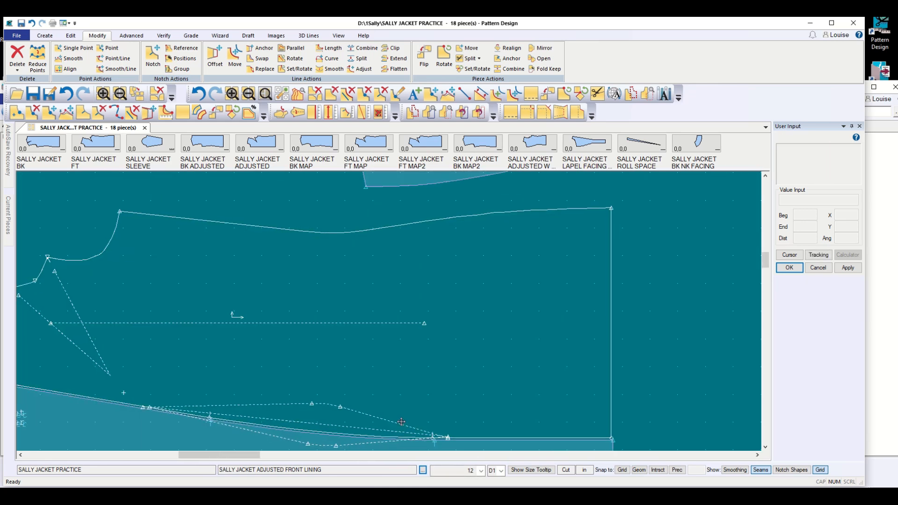
pyautogui.click(408, 384)
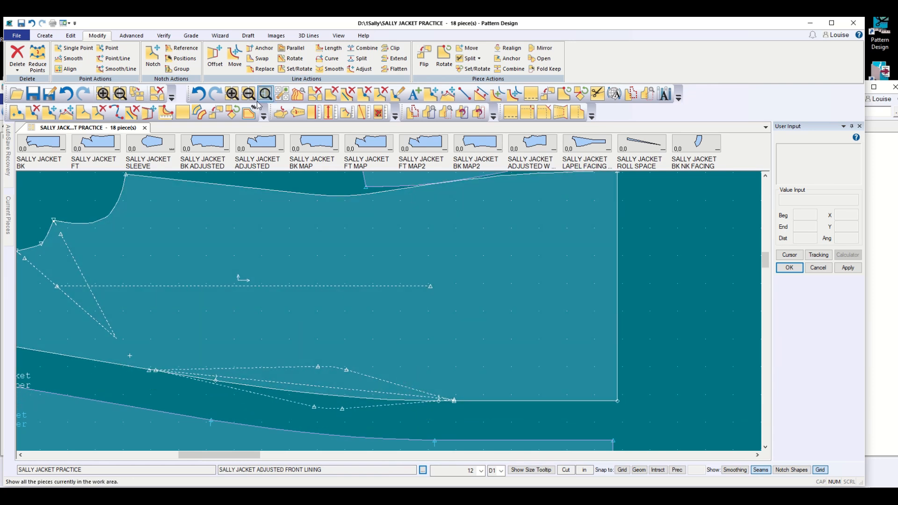
# Extend the side-seam-side dart leg at its hem-side end across the facing seam and split the seam line where they cross
pyautogui.click(361, 69)
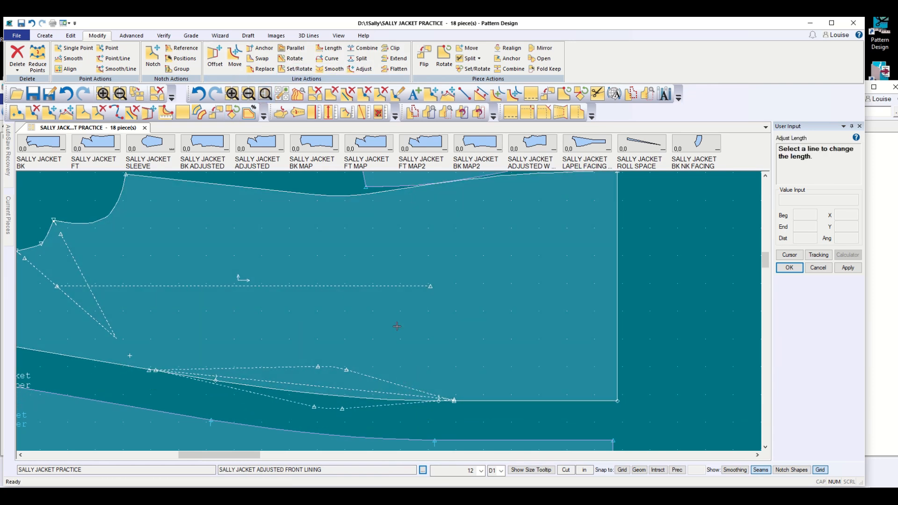
pyautogui.click(384, 380)
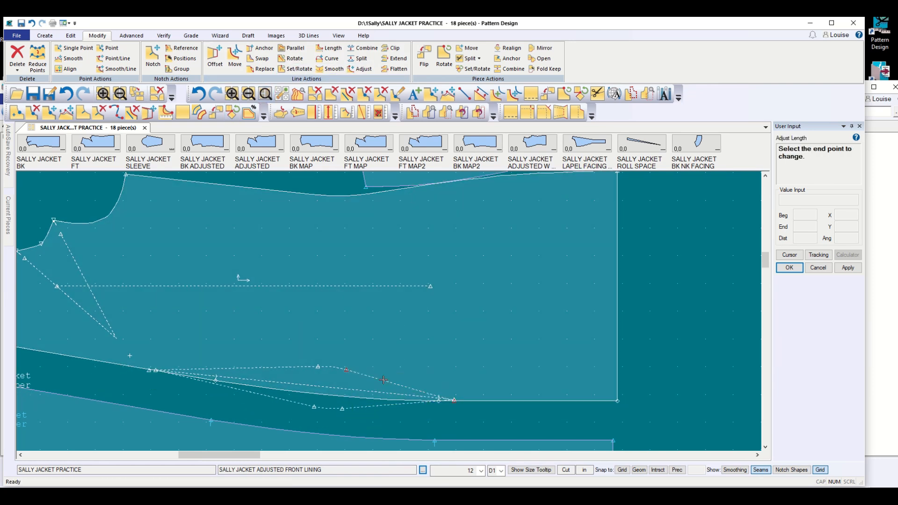
pyautogui.click(454, 401)
pyautogui.click(484, 410)
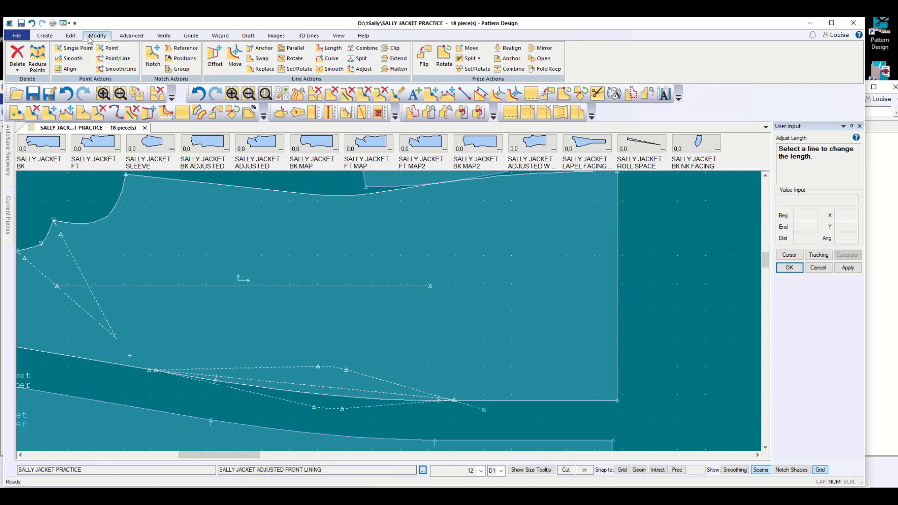
pyautogui.click(358, 58)
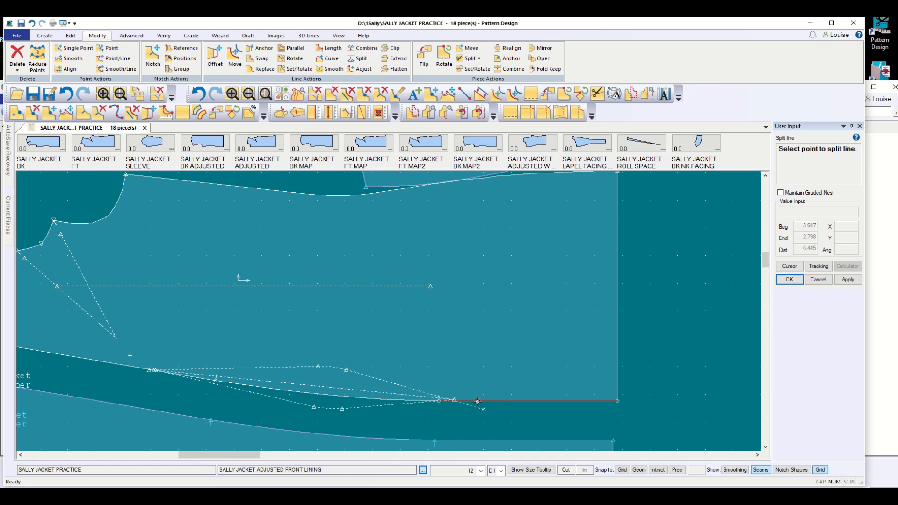
pyautogui.click(455, 402)
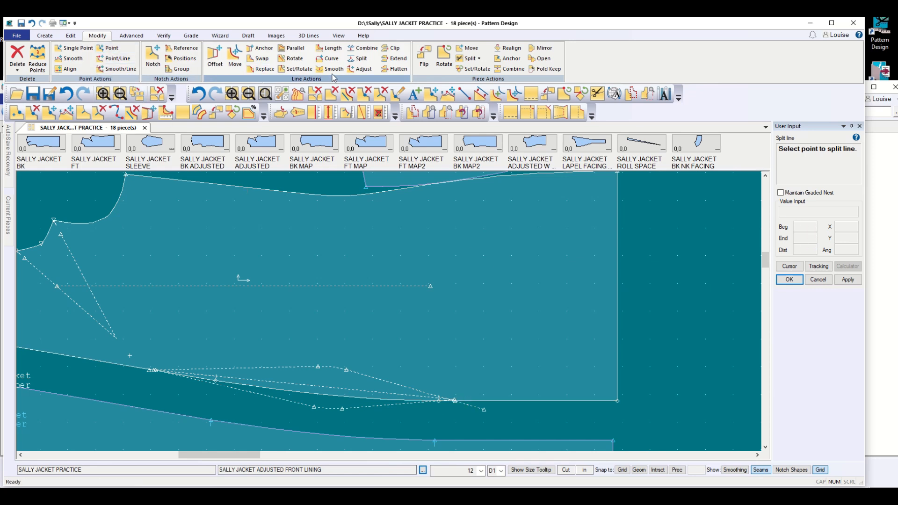
# Swap the front lining's seam edge along the dart for the two internal lines forming the side-seam-side dart leg
pyautogui.click(260, 59)
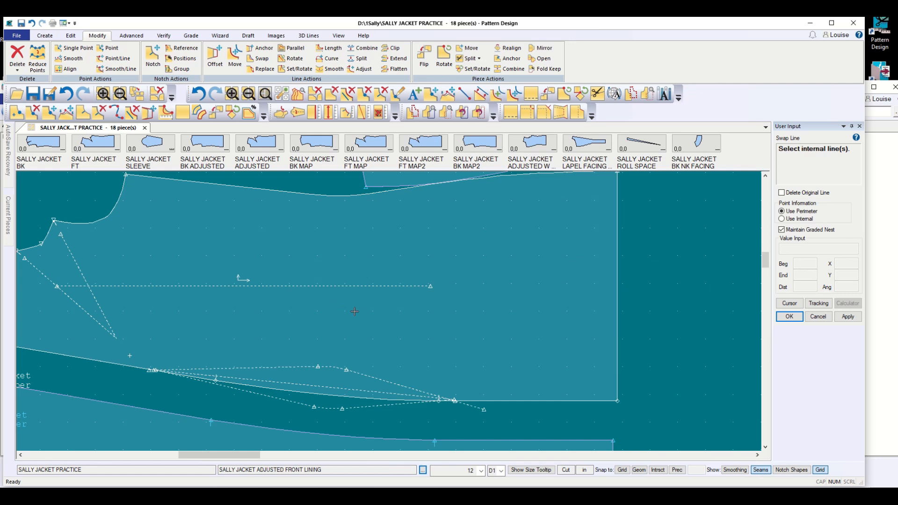
pyautogui.click(387, 382)
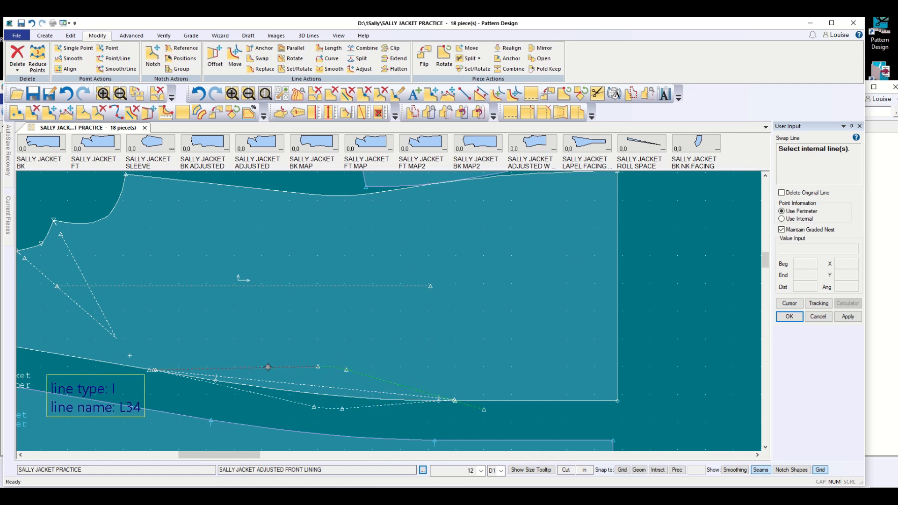
pyautogui.click(268, 369)
pyautogui.press('Return')
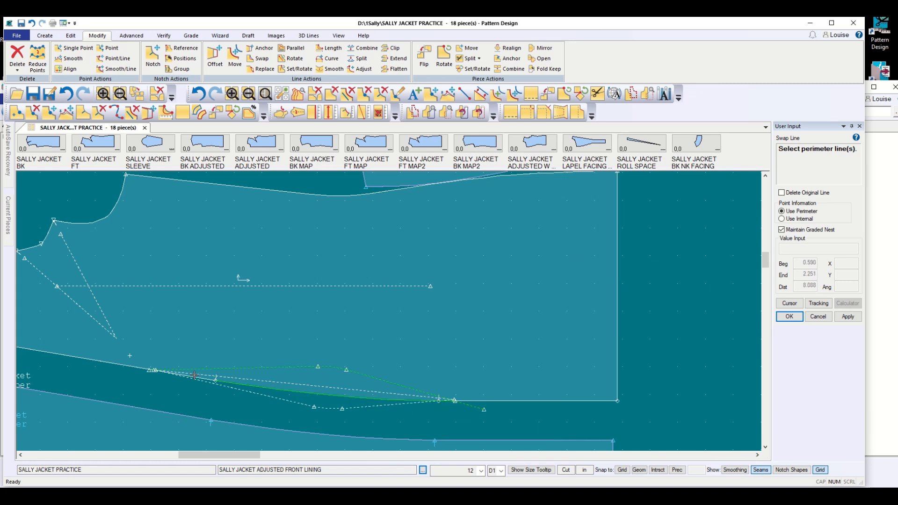
pyautogui.click(159, 396)
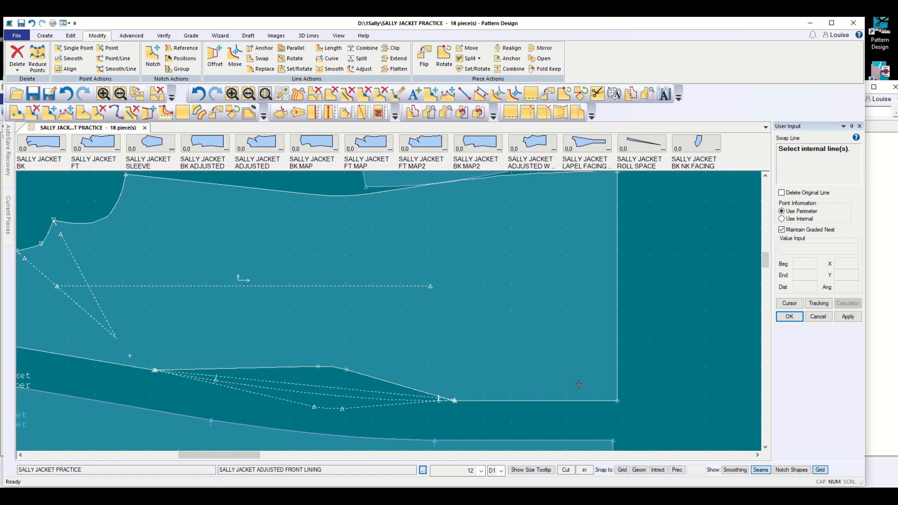
# Draw a 2-point curve about 6.4 in long blending the facing seam into the dart leg at the bust-side corner
pyautogui.scroll(1, 568, 388)
pyautogui.scroll(-2, 529, 392)
pyautogui.scroll(-1, 505, 390)
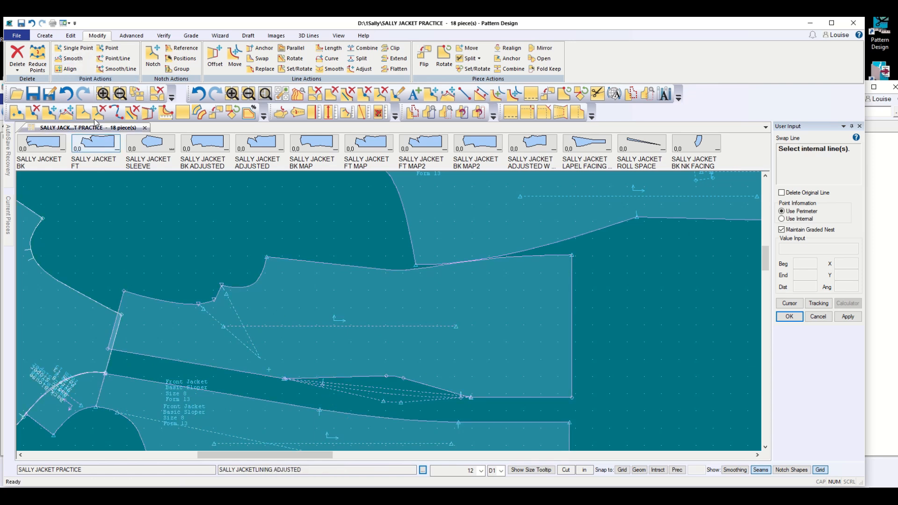
pyautogui.click(45, 35)
pyautogui.click(158, 66)
pyautogui.click(185, 89)
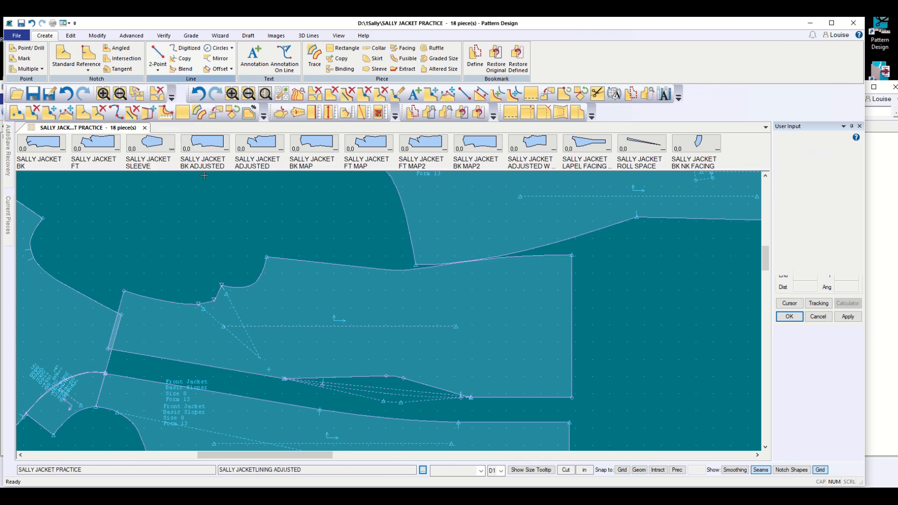
pyautogui.click(236, 371)
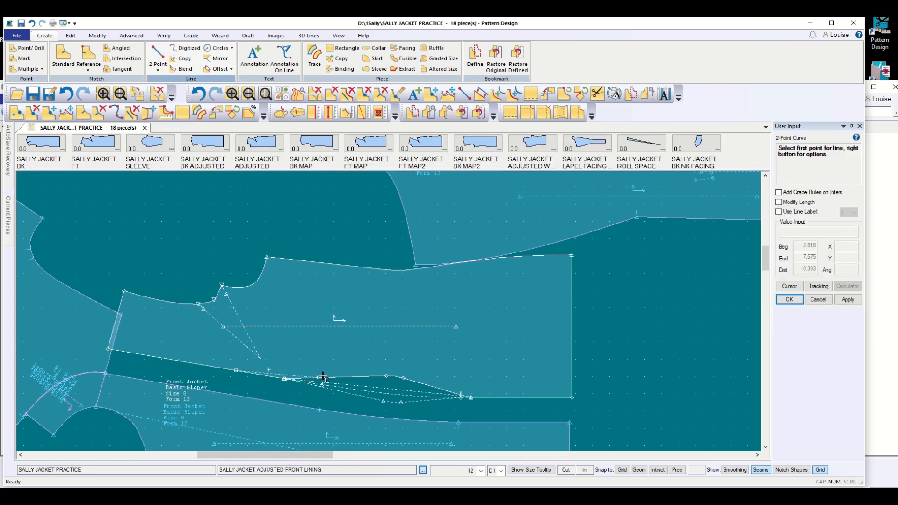
pyautogui.click(348, 375)
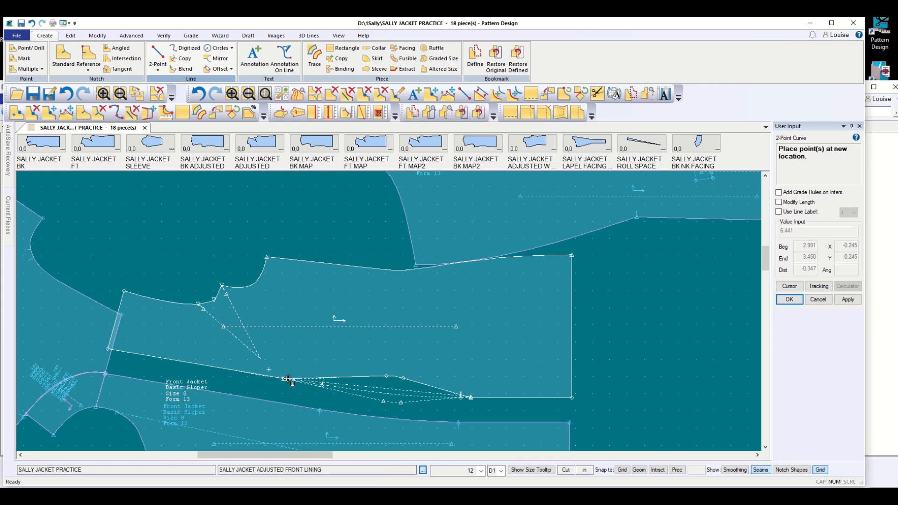
pyautogui.press('Return')
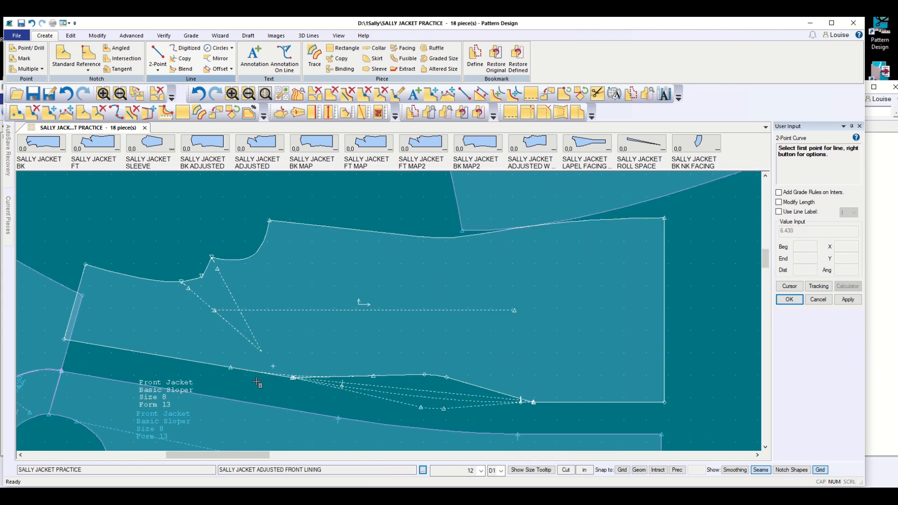
# Draw a 2-point curve about 4.2 in long smoothing the hem-side corner between the dart leg and the straight facing seam
pyautogui.scroll(3, 281, 391)
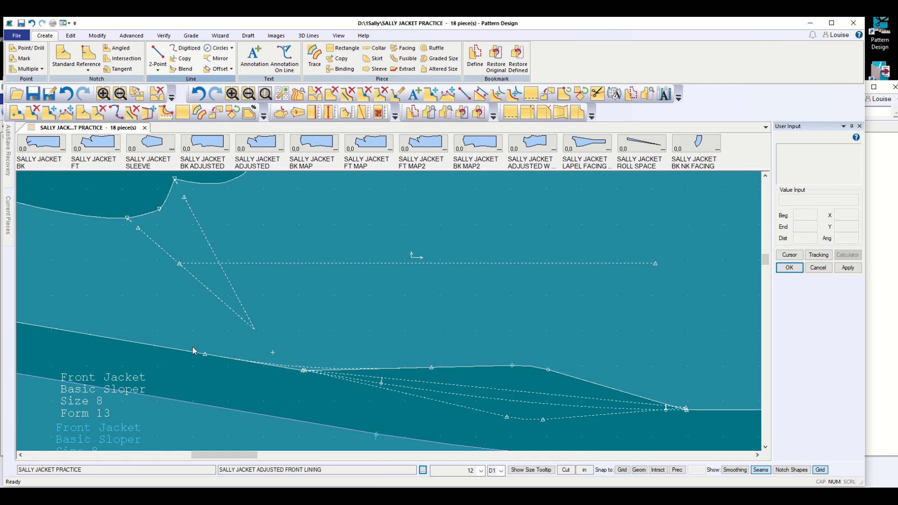
pyautogui.scroll(-2, 421, 381)
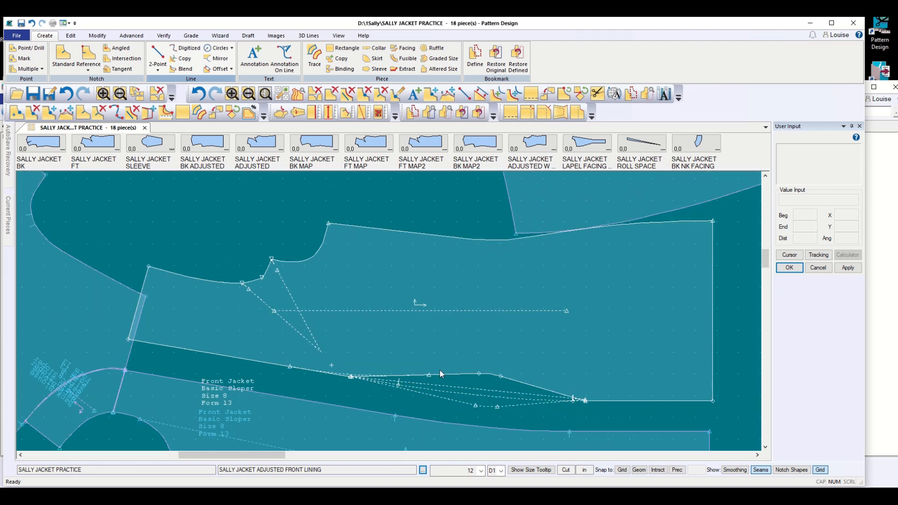
pyautogui.click(158, 70)
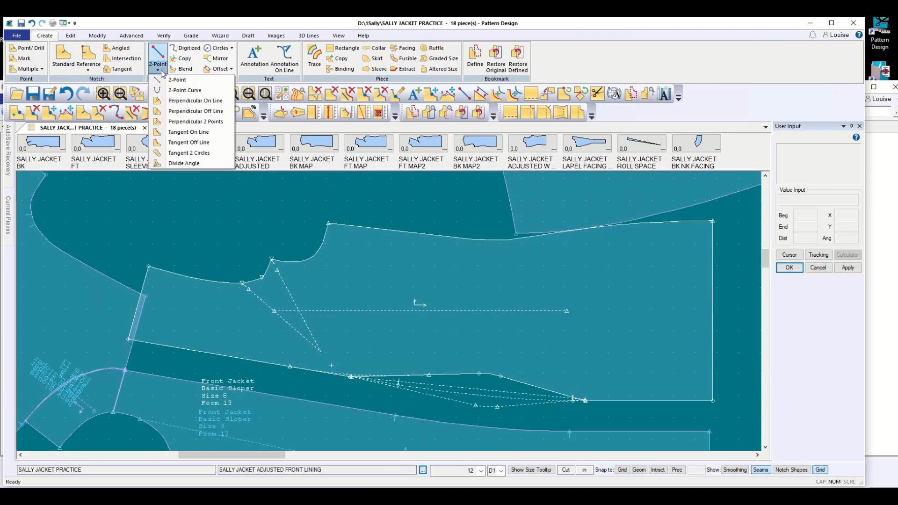
pyautogui.click(185, 90)
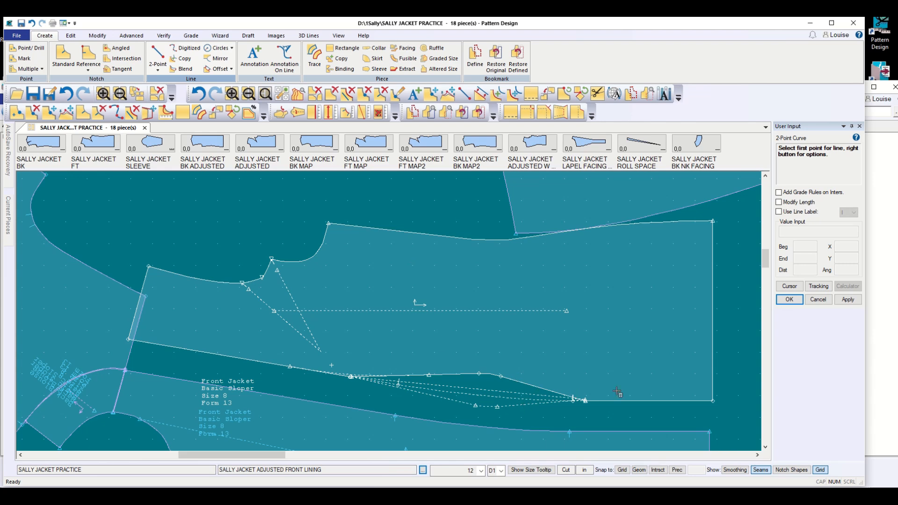
pyautogui.scroll(3, 648, 391)
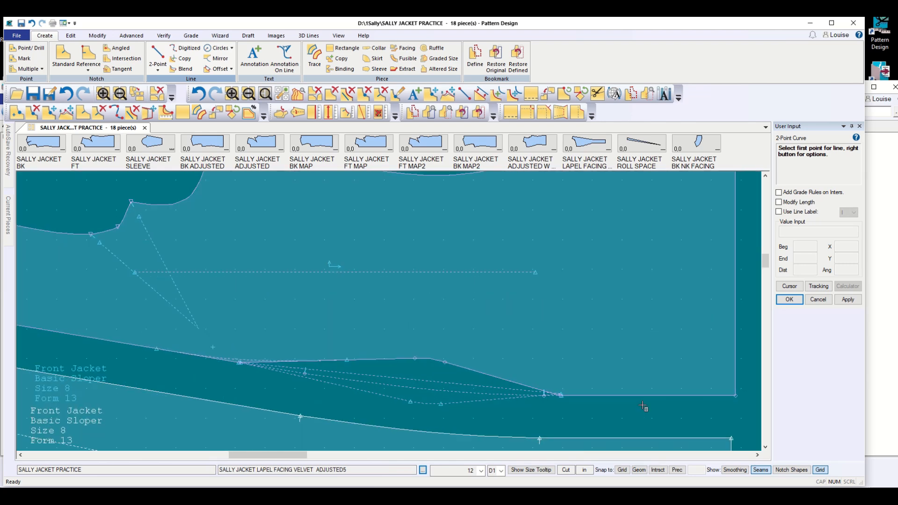
pyautogui.scroll(4, 644, 407)
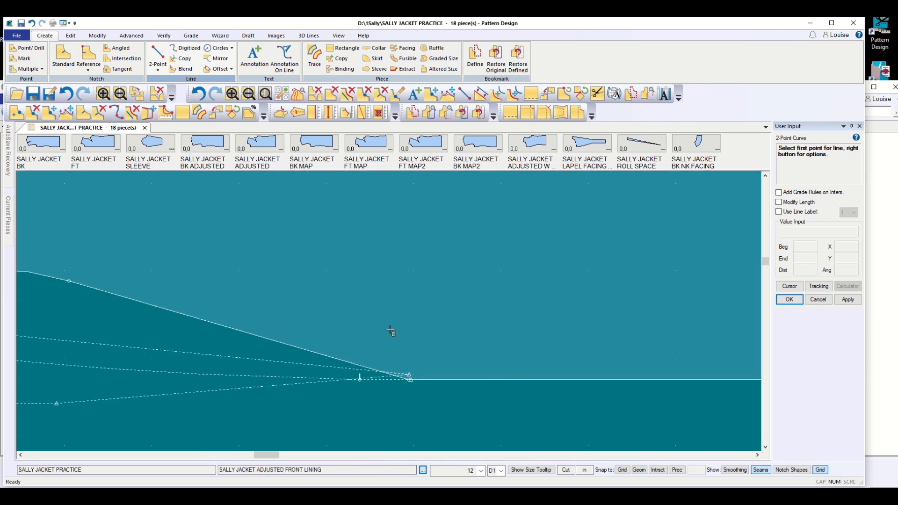
pyautogui.click(594, 380)
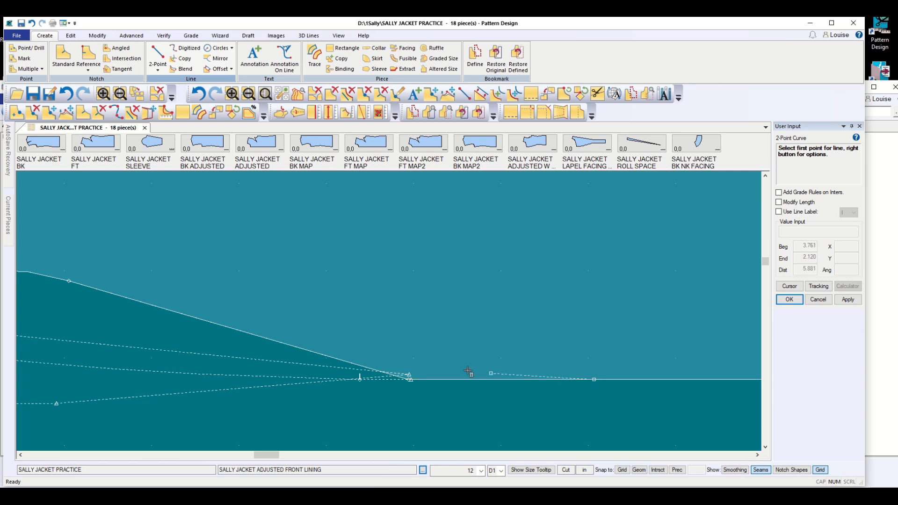
pyautogui.click(240, 331)
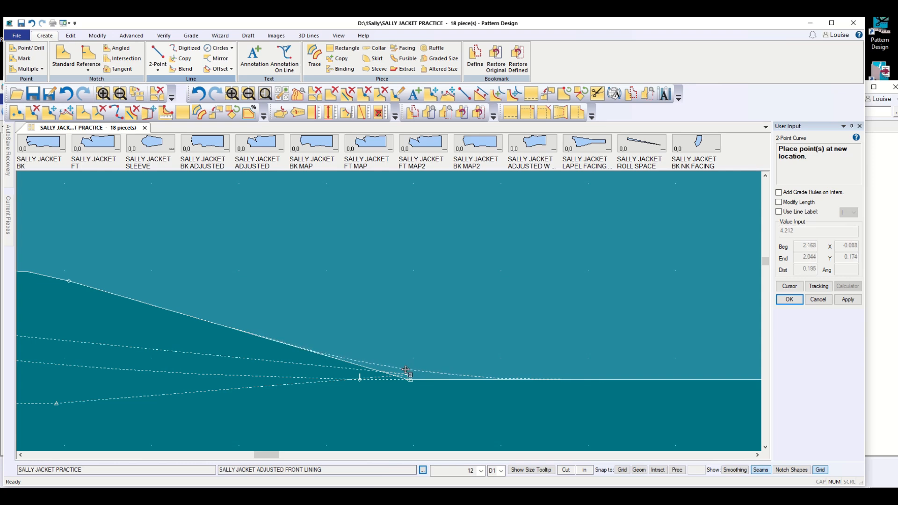
pyautogui.click(407, 370)
pyautogui.scroll(2, 480, 397)
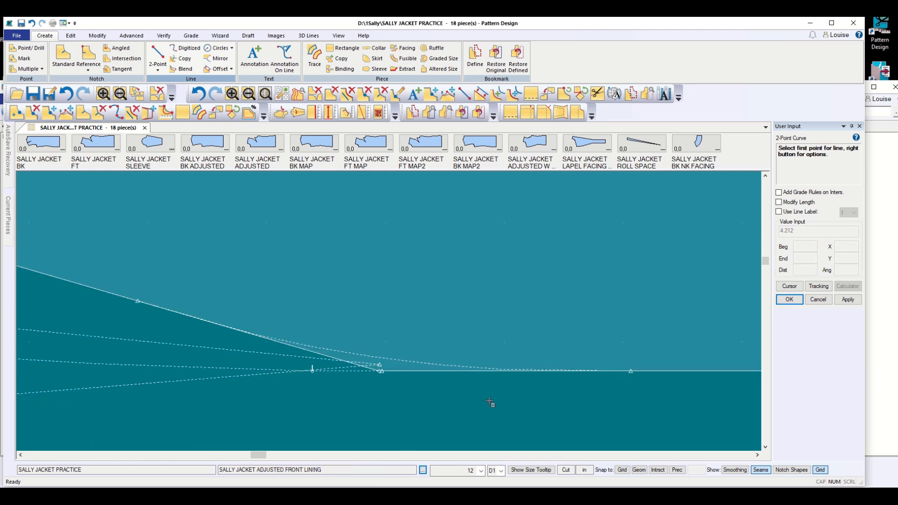
# Move the front lining piece back against the velvet lapel facing so their shared seam edges meet
pyautogui.scroll(-5, 480, 397)
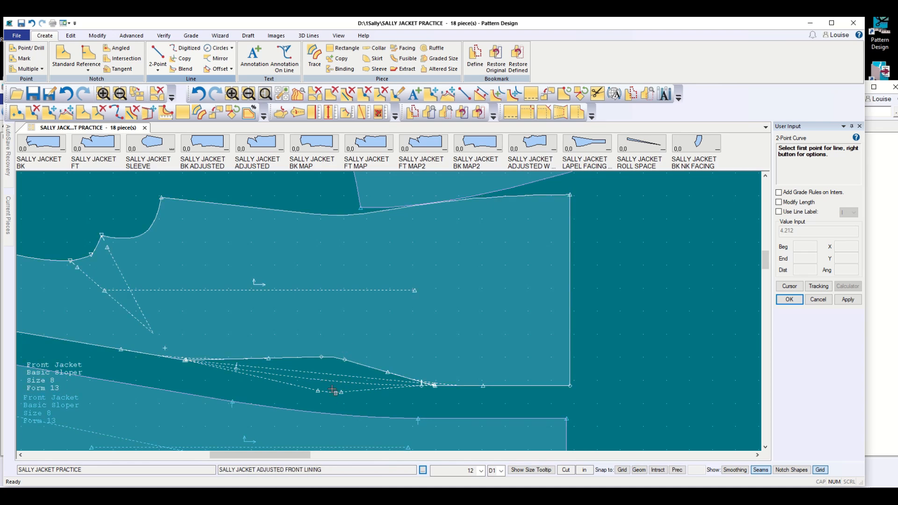
pyautogui.scroll(3, 335, 389)
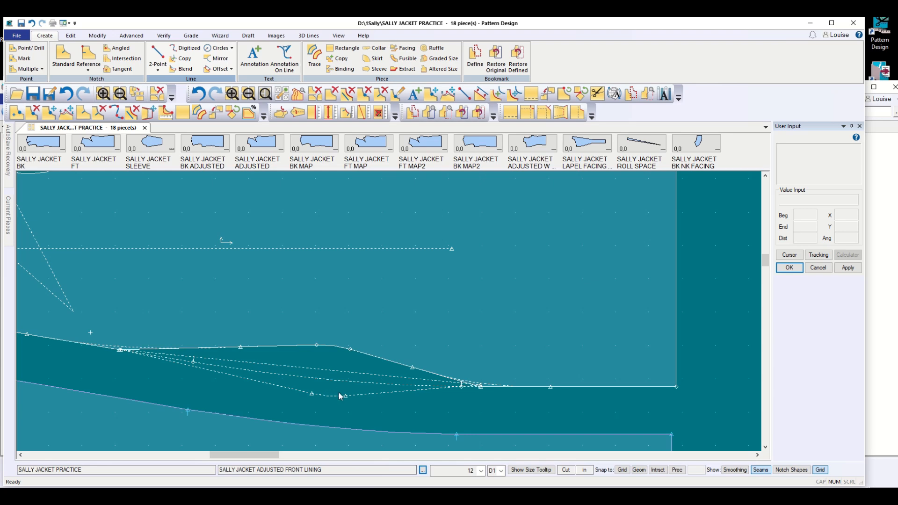
pyautogui.scroll(-2, 583, 402)
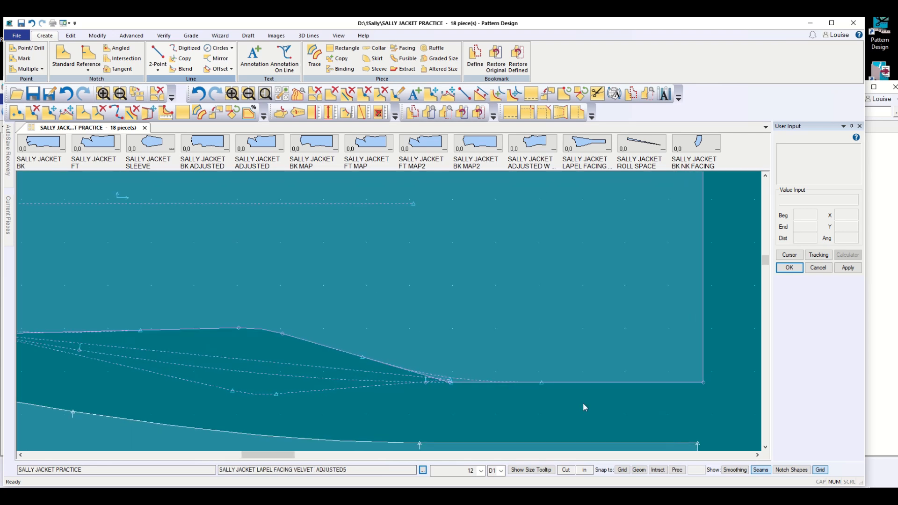
pyautogui.scroll(-2, 579, 400)
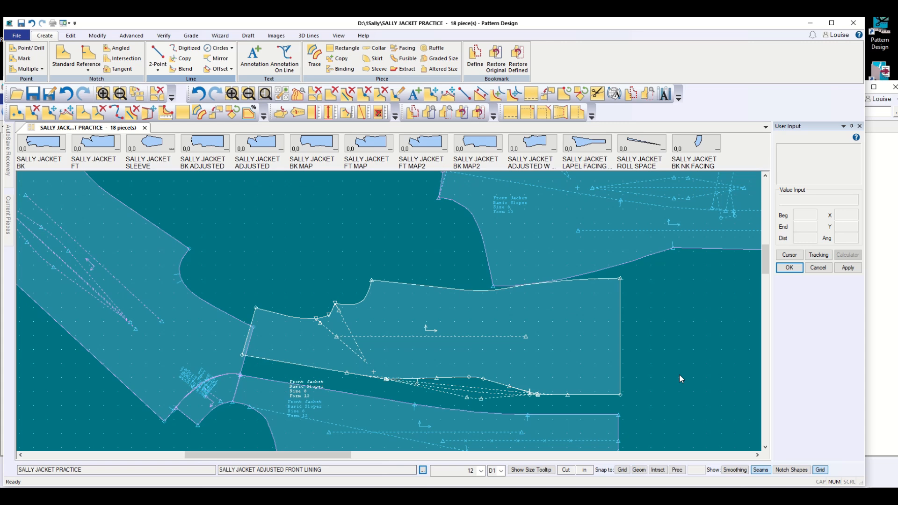
pyautogui.click(818, 267)
pyautogui.click(518, 352)
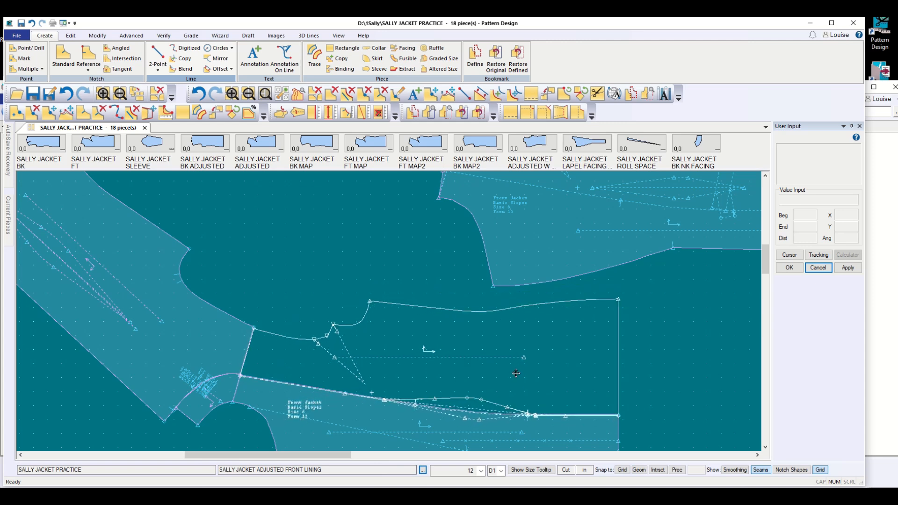
pyautogui.click(516, 373)
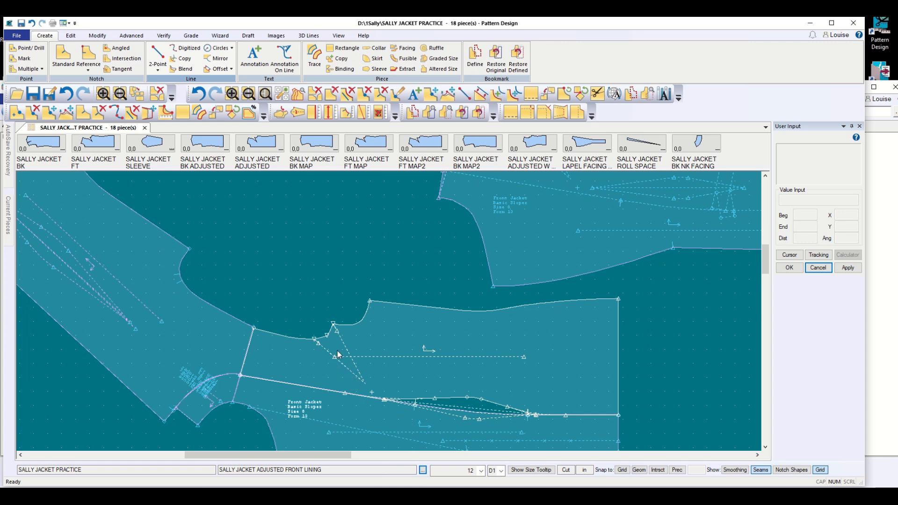
pyautogui.click(381, 404)
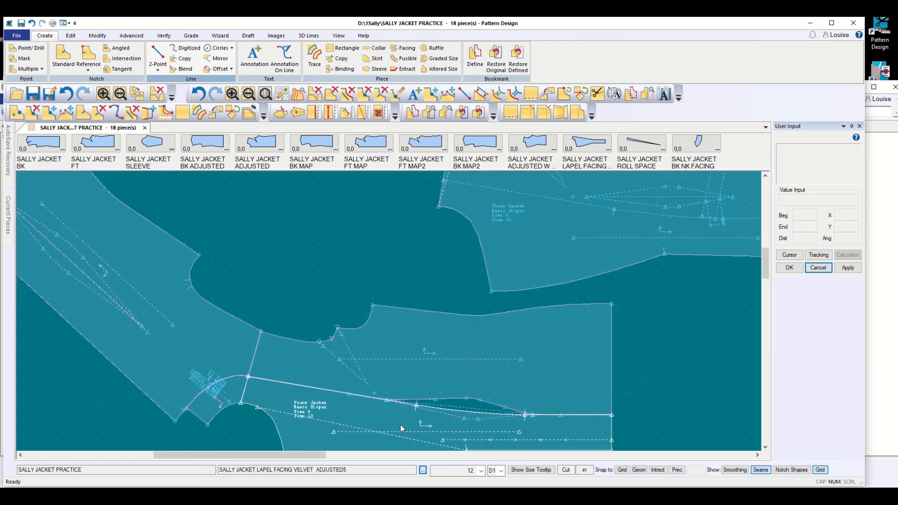
pyautogui.scroll(-3, 398, 424)
pyautogui.click(457, 416)
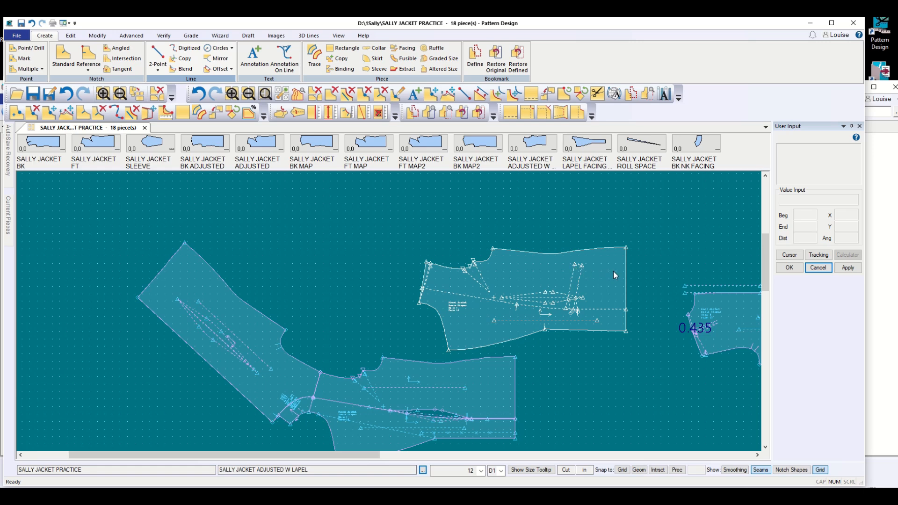
# On the adjusted front with lapel, draw a straight line about 5.6 in long from the pocket line's side-seam end toward the hem
pyautogui.scroll(2, 582, 296)
pyautogui.scroll(1, 592, 290)
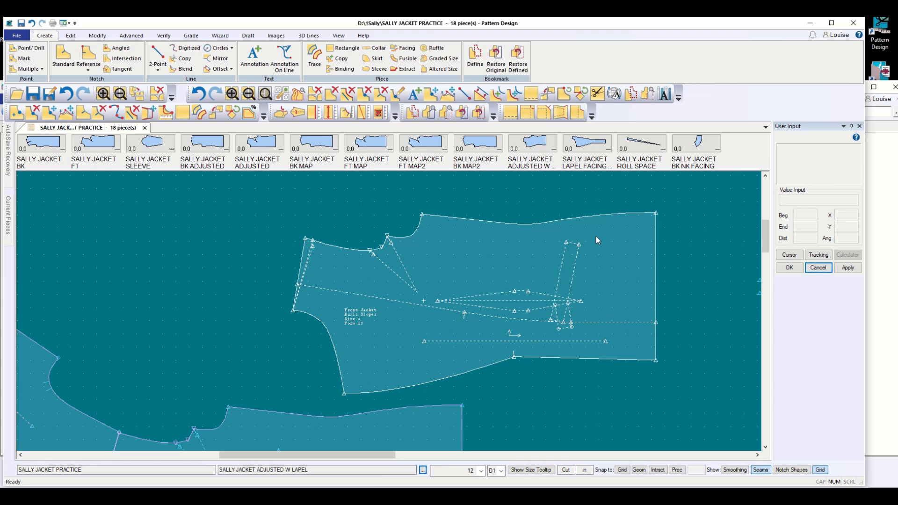
pyautogui.click(158, 54)
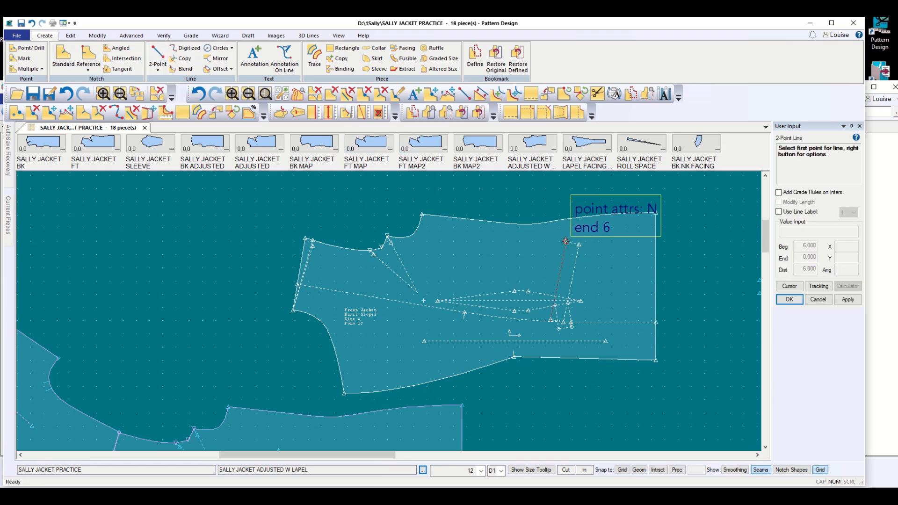
pyautogui.click(565, 242)
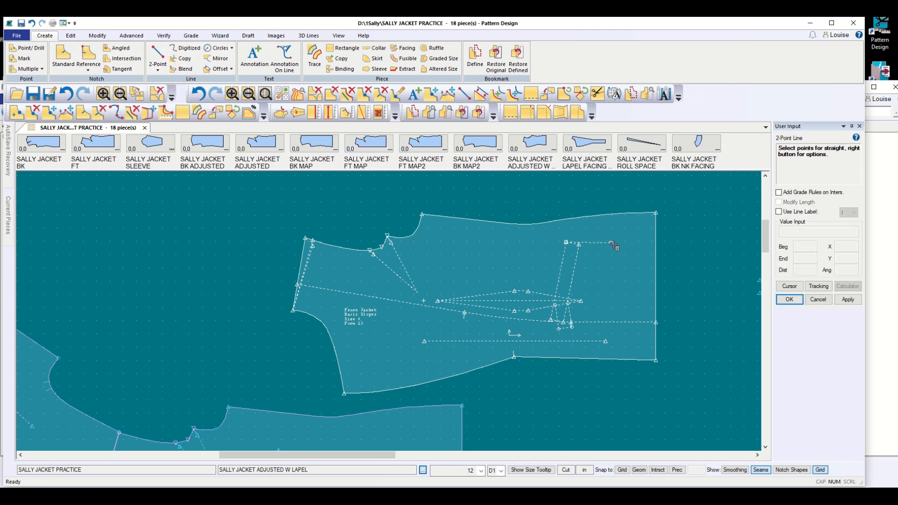
pyautogui.click(641, 243)
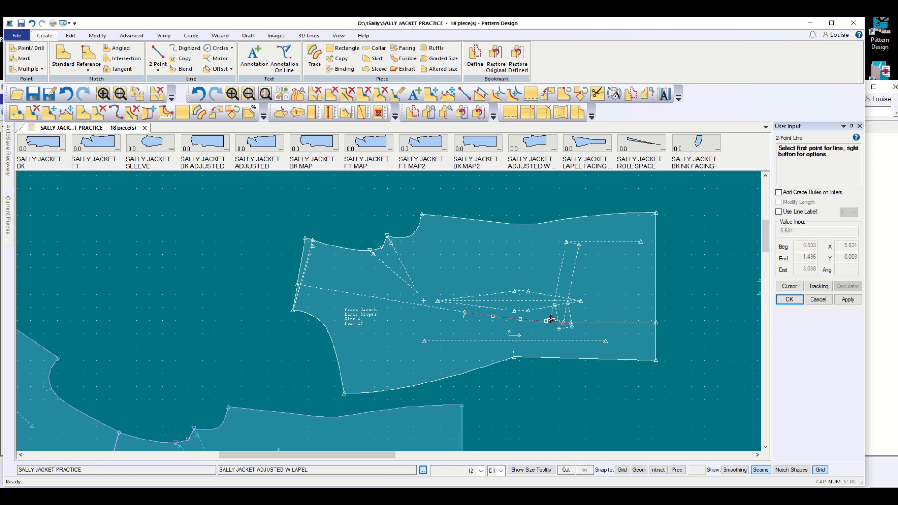
# On the adjusted front with lapel, draw a straight line about 6.8 in long from the pocket line's front end toward the hem
pyautogui.click(544, 340)
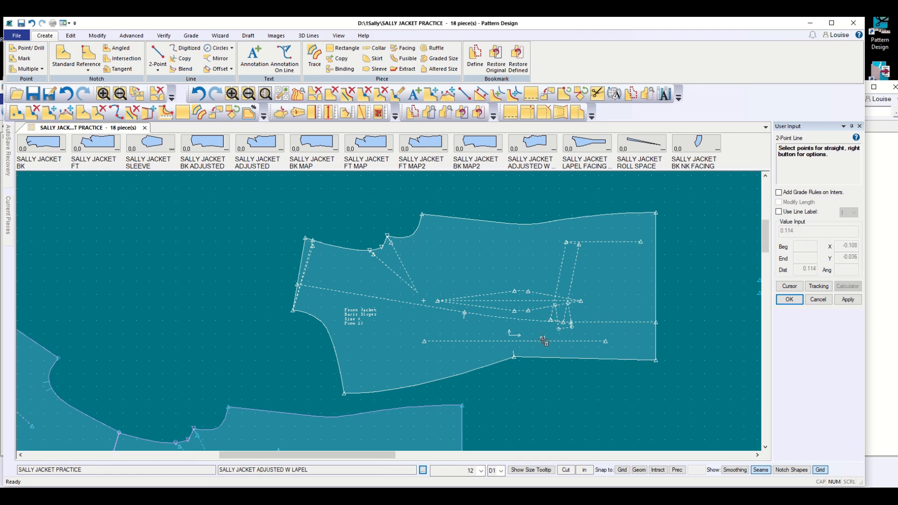
pyautogui.click(543, 340)
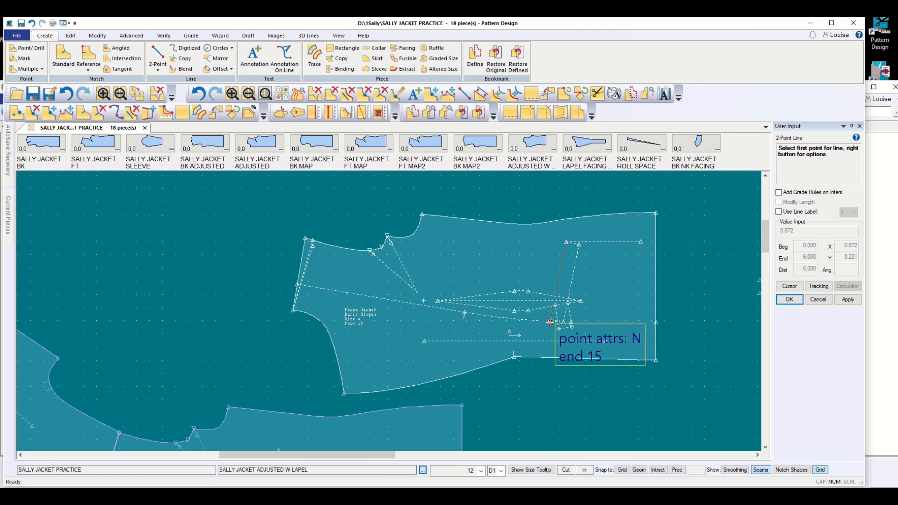
pyautogui.click(550, 323)
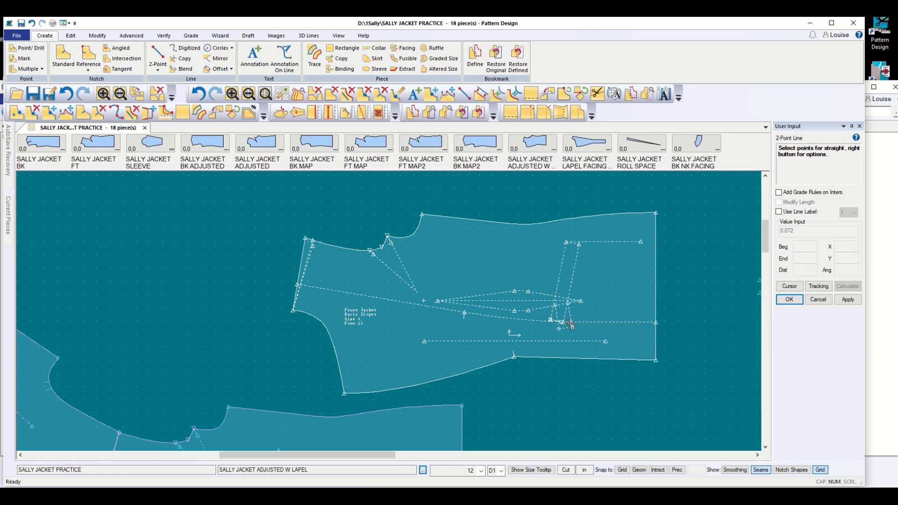
pyautogui.click(640, 322)
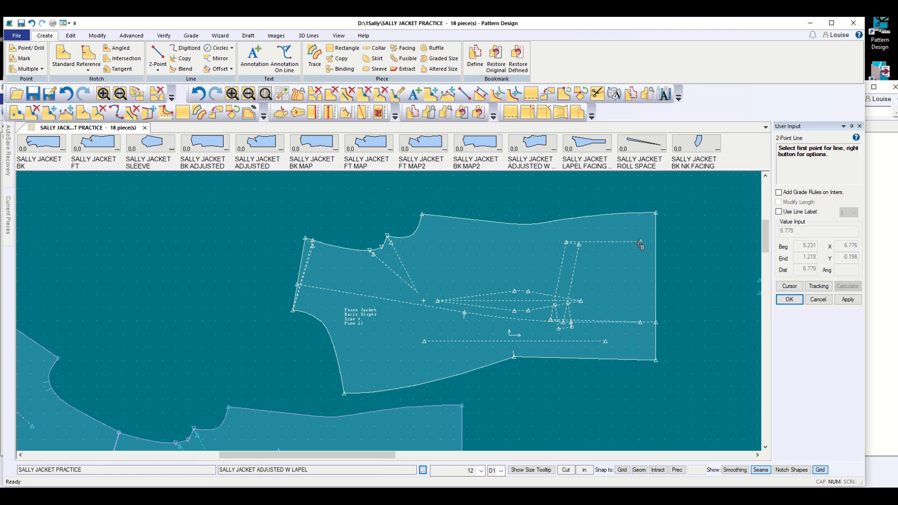
# Close the pocket outline on the adjusted front with a straight line about 6.1 in long joining the hem-side ends of its two long edges
pyautogui.click(641, 242)
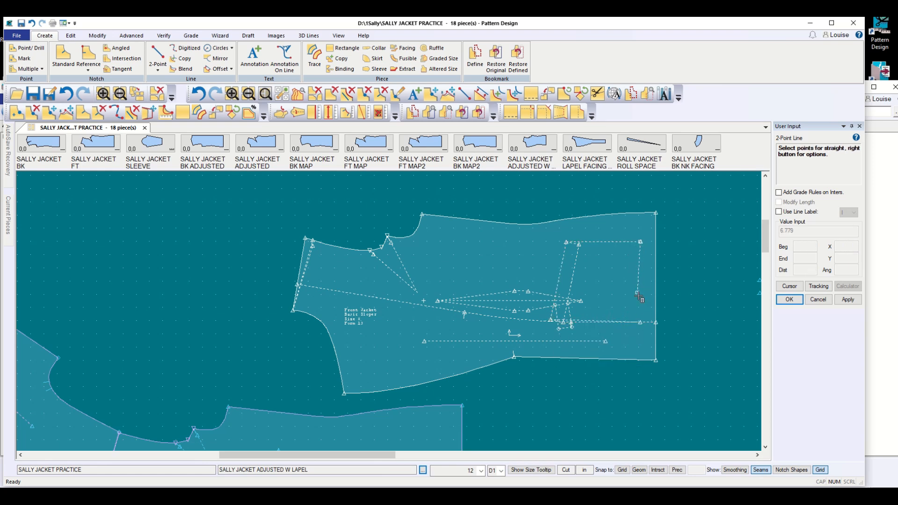
pyautogui.click(641, 323)
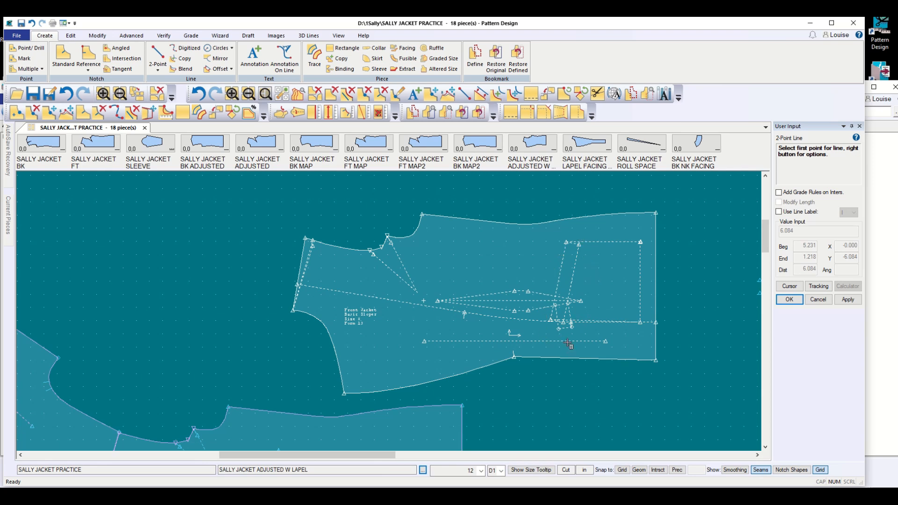
pyautogui.click(818, 299)
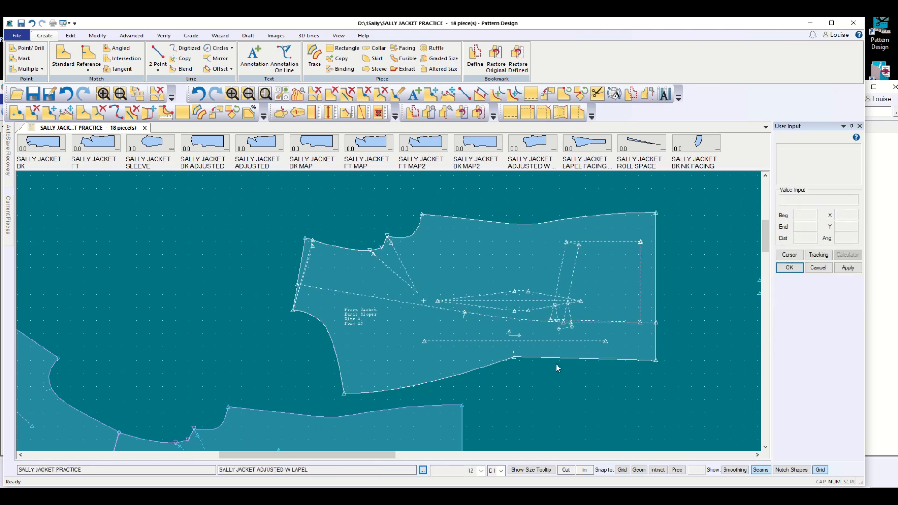
# Move the adjusted front slightly aside and the front lining off the velvet lapel facing into the empty space above the other pieces
pyautogui.moveTo(562, 340); pyautogui.dragTo(544, 310)
pyautogui.moveTo(433, 426); pyautogui.dragTo(382, 262)
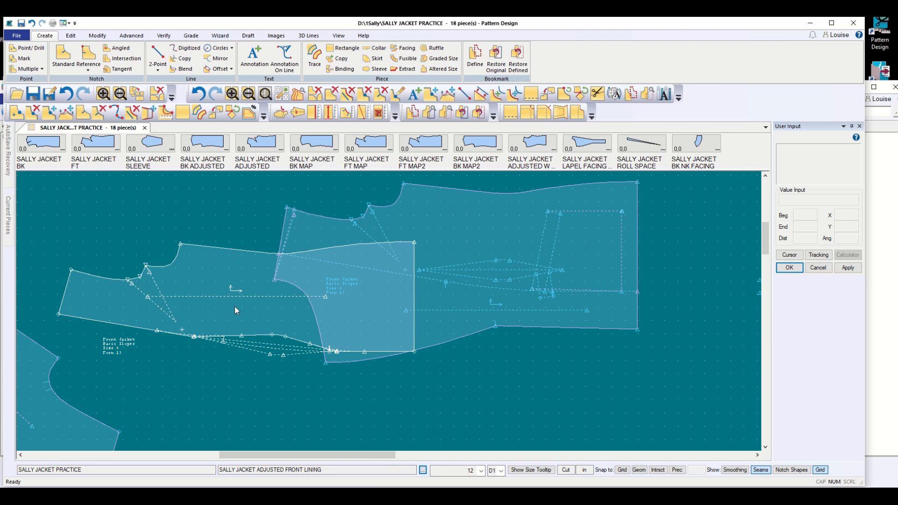
pyautogui.scroll(-1, 284, 372)
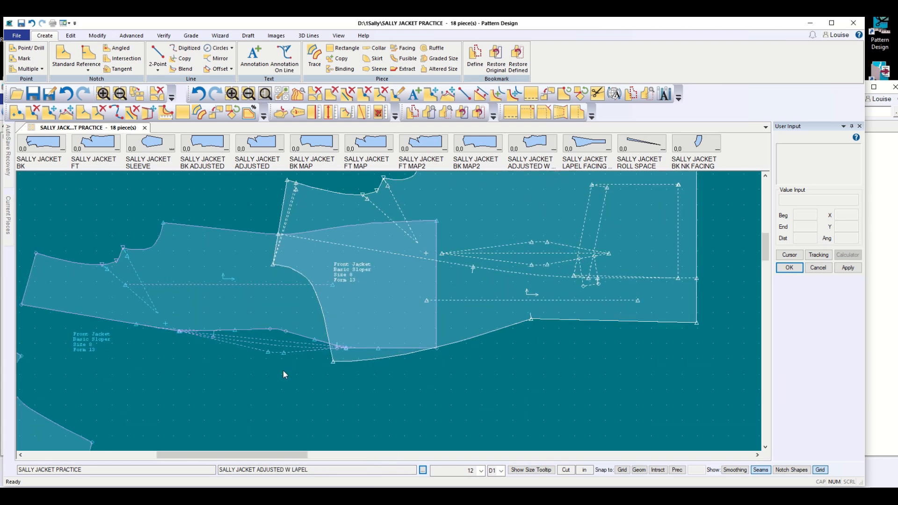
pyautogui.scroll(-3, 283, 373)
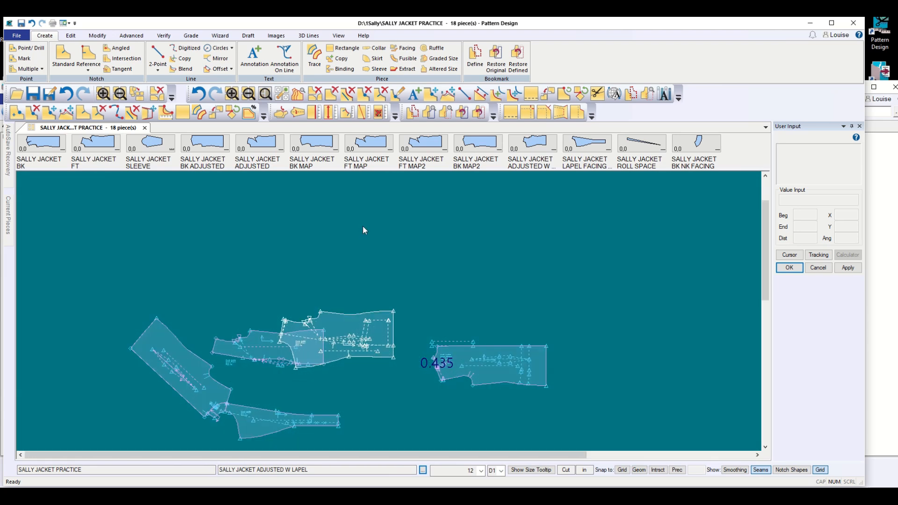
pyautogui.moveTo(257, 348); pyautogui.dragTo(242, 259)
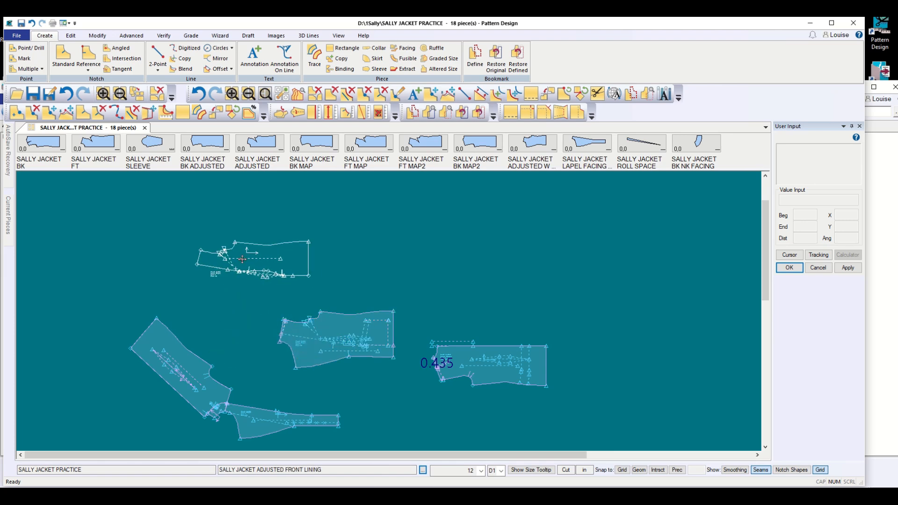
pyautogui.scroll(-1, 271, 286)
pyautogui.scroll(2, 270, 286)
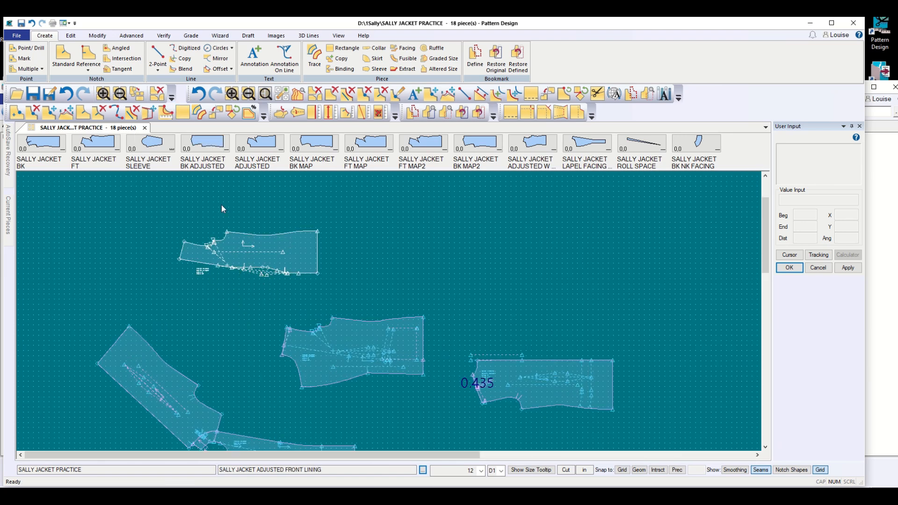
# Undo the recent piece moves, the pocket outline lines on the front and the reshaping of the front lining's facing seam
pyautogui.click(31, 24)
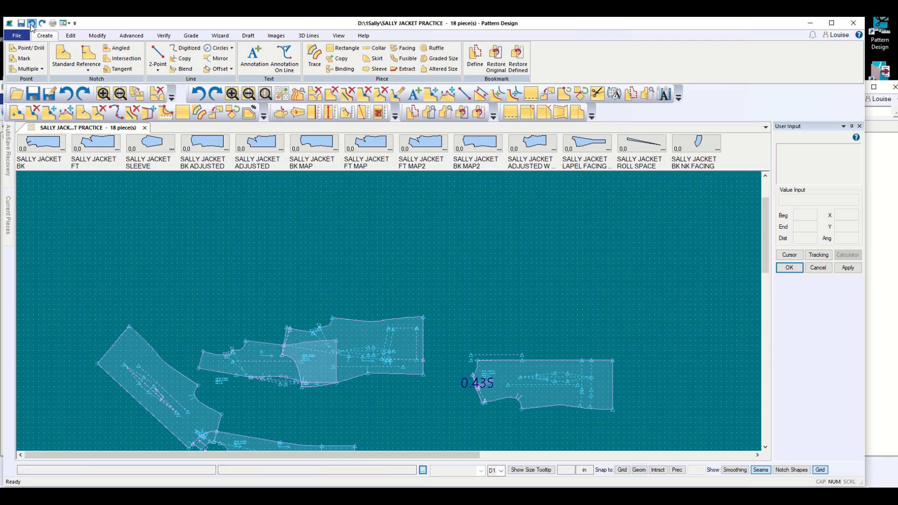
pyautogui.click(30, 25)
pyautogui.click(31, 26)
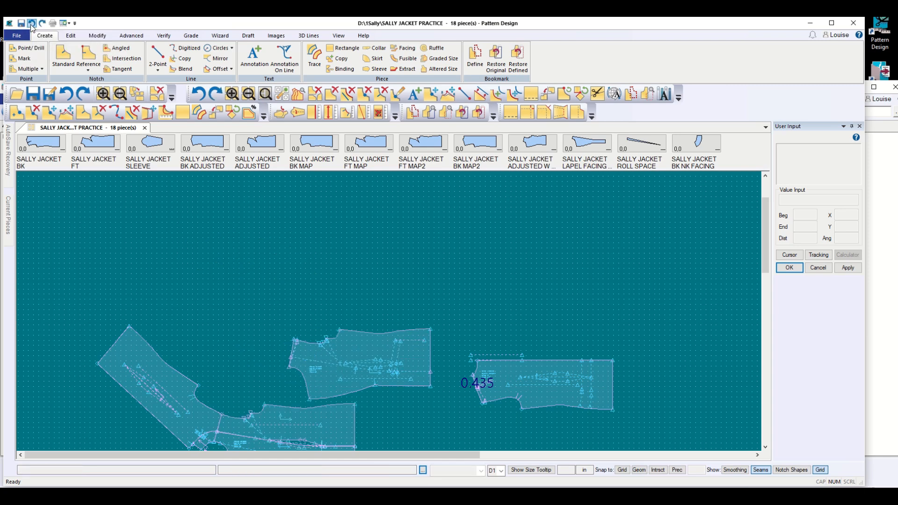
pyautogui.click(31, 26)
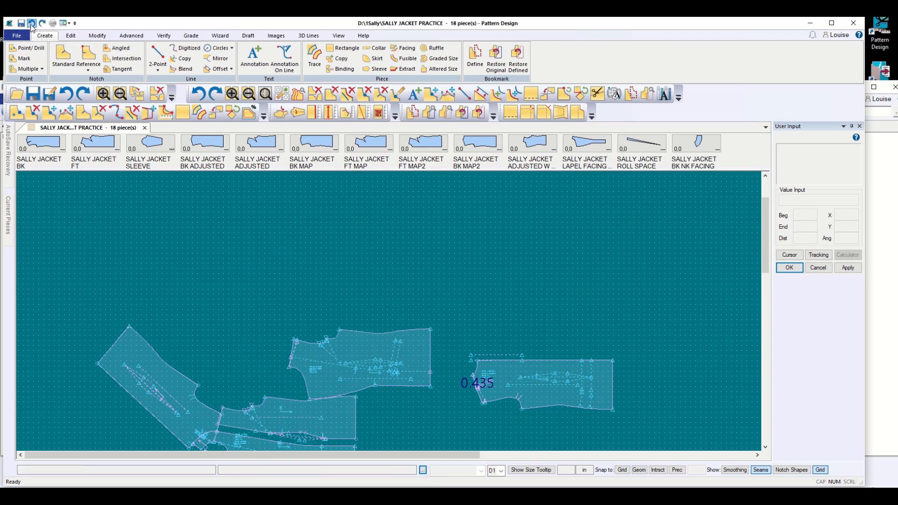
pyautogui.click(31, 26)
pyautogui.click(31, 26)
pyautogui.click(31, 26)
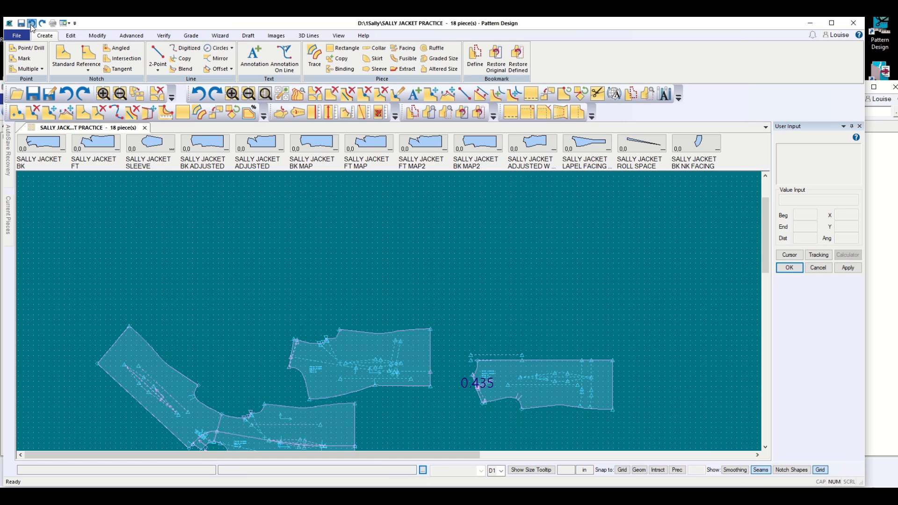
pyautogui.click(31, 26)
pyautogui.click(31, 25)
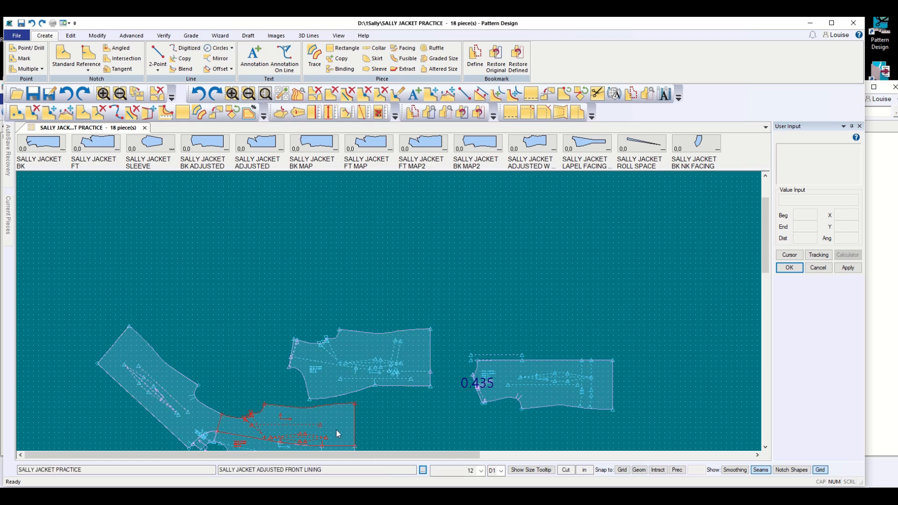
# Move the adjusted front lining clear of the velvet lapel facing and return it to the piece menu
pyautogui.moveTo(327, 430); pyautogui.dragTo(306, 291)
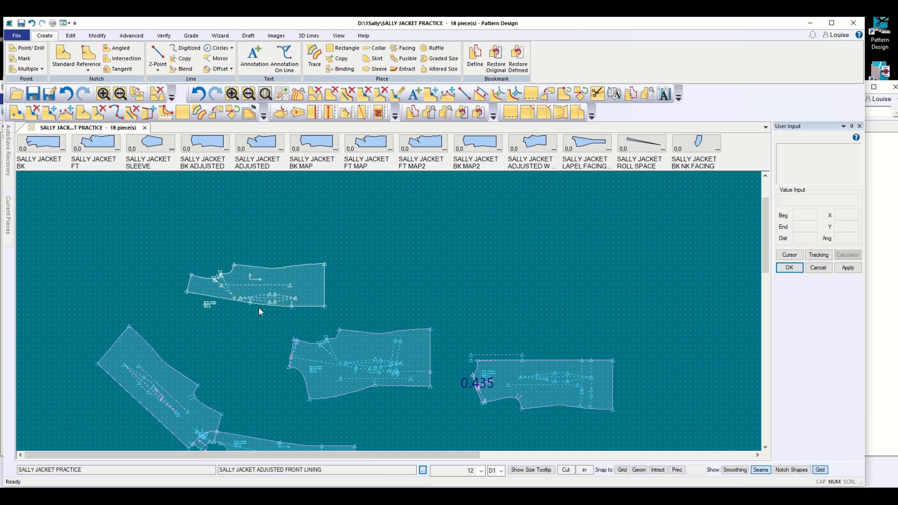
pyautogui.click(47, 49)
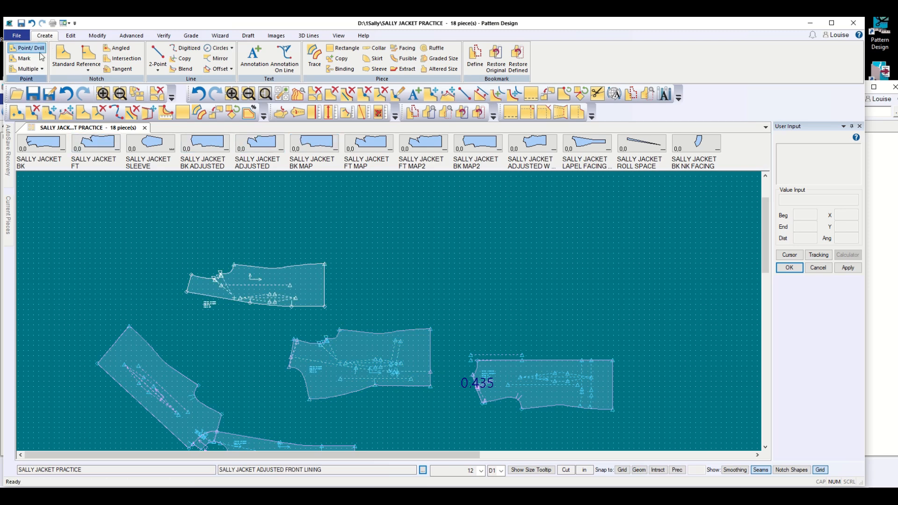
pyautogui.rightClick(282, 294)
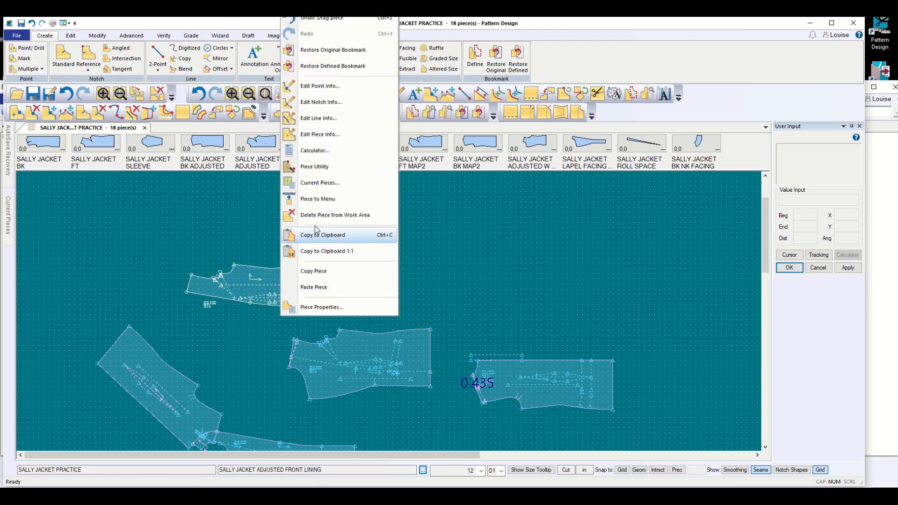
pyautogui.click(318, 199)
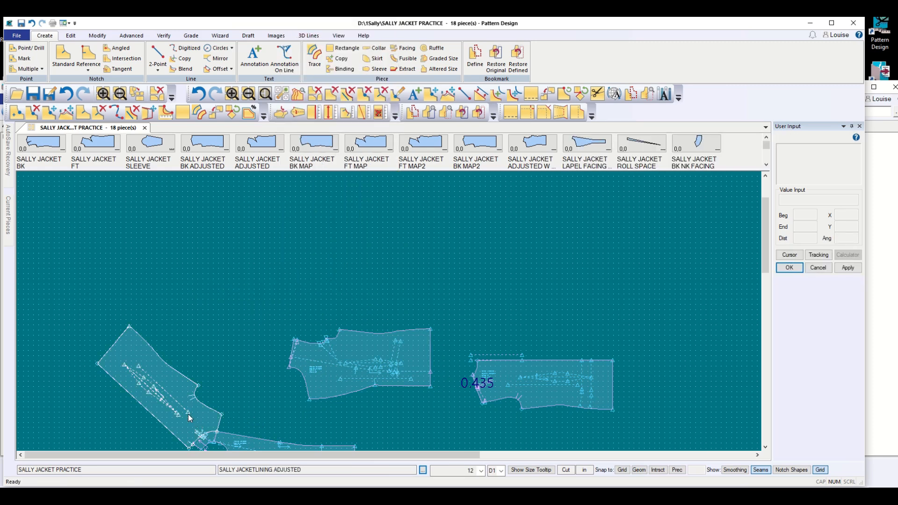
# Move the adjusted back lining away from the neck facing and return it to the piece menu
pyautogui.moveTo(190, 418); pyautogui.dragTo(192, 324)
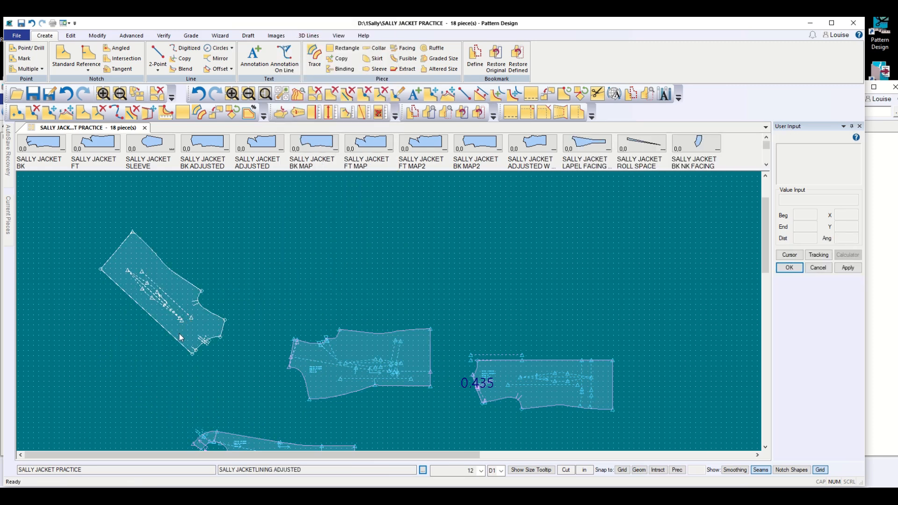
pyautogui.rightClick(189, 333)
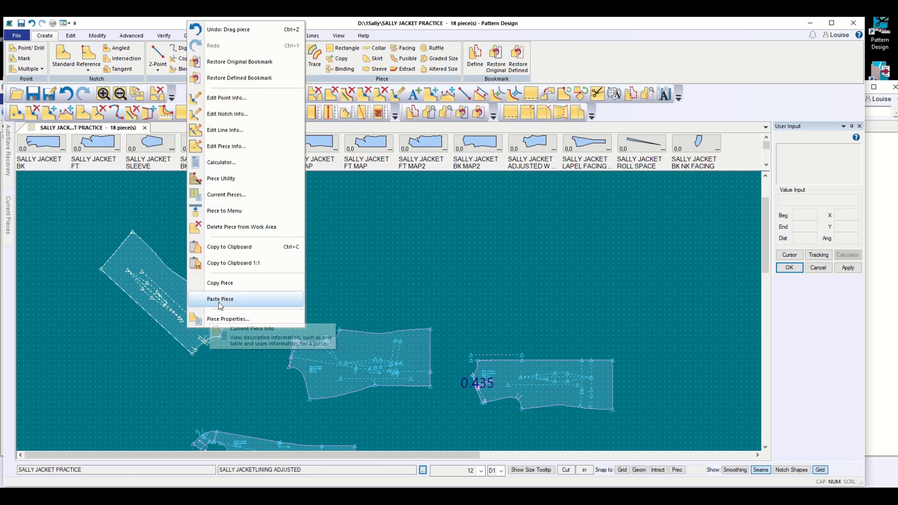
pyautogui.click(231, 211)
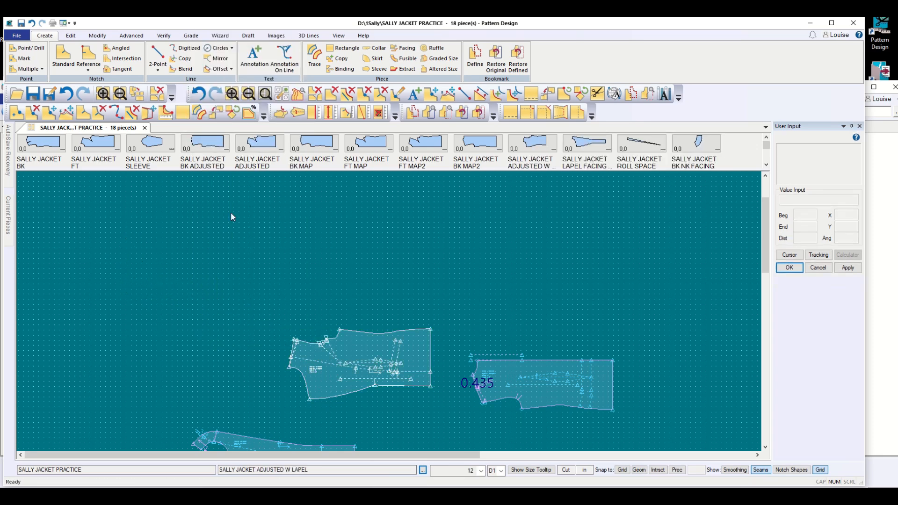
pyautogui.click(767, 164)
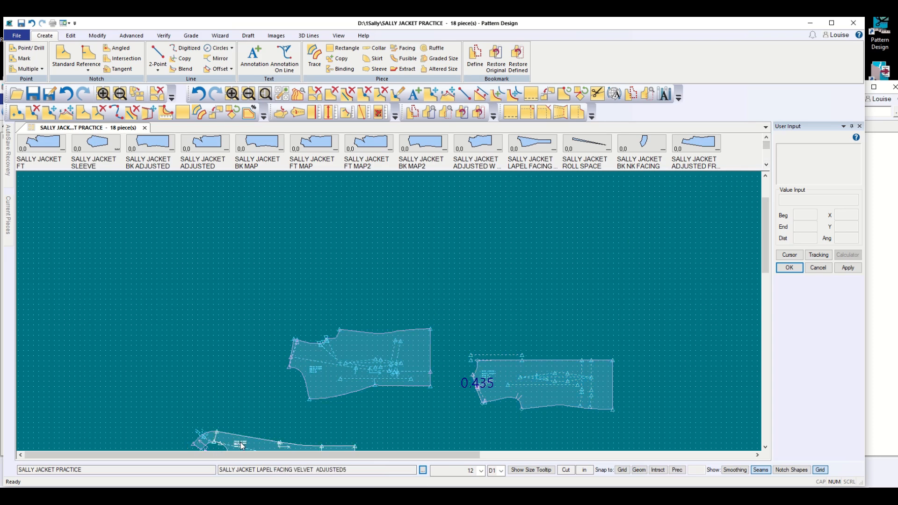
# Move the velvet lapel facing and the back neck facing apart into the empty space above the adjusted front
pyautogui.moveTo(242, 447); pyautogui.dragTo(230, 293)
pyautogui.moveTo(206, 441); pyautogui.dragTo(155, 289)
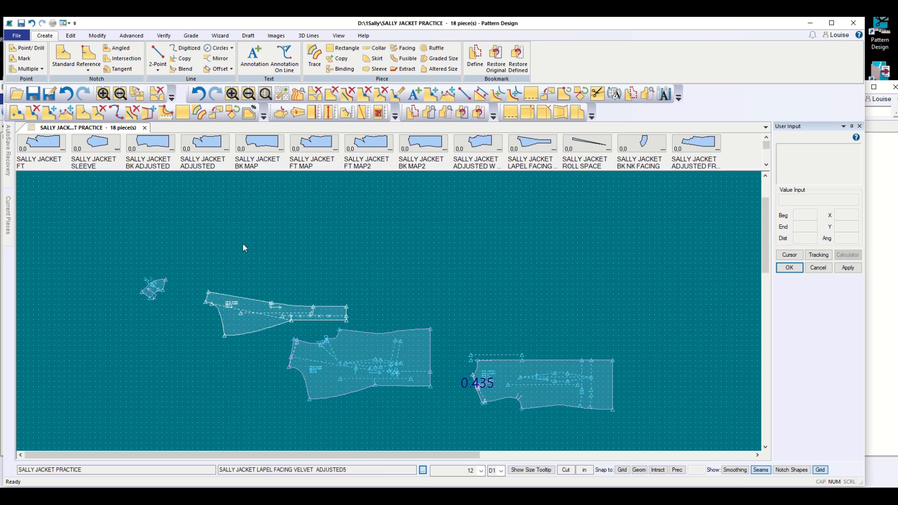
pyautogui.click(21, 23)
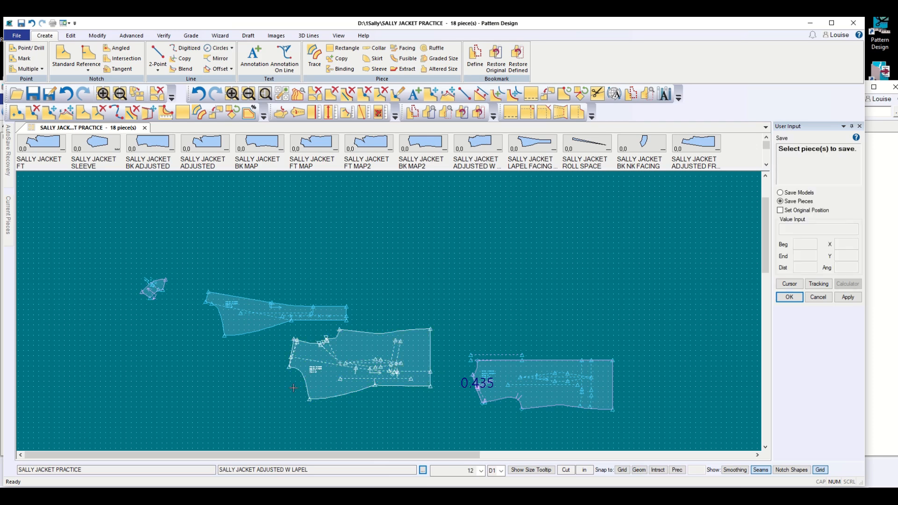
pyautogui.click(818, 297)
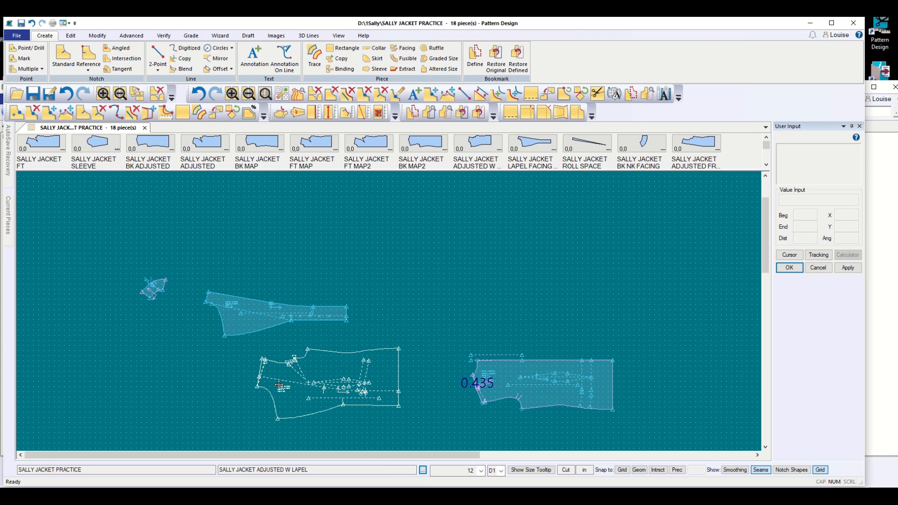
# Move the adjusted back piece up beside the velvet lapel facing
pyautogui.scroll(2, 281, 381)
pyautogui.scroll(3, 273, 389)
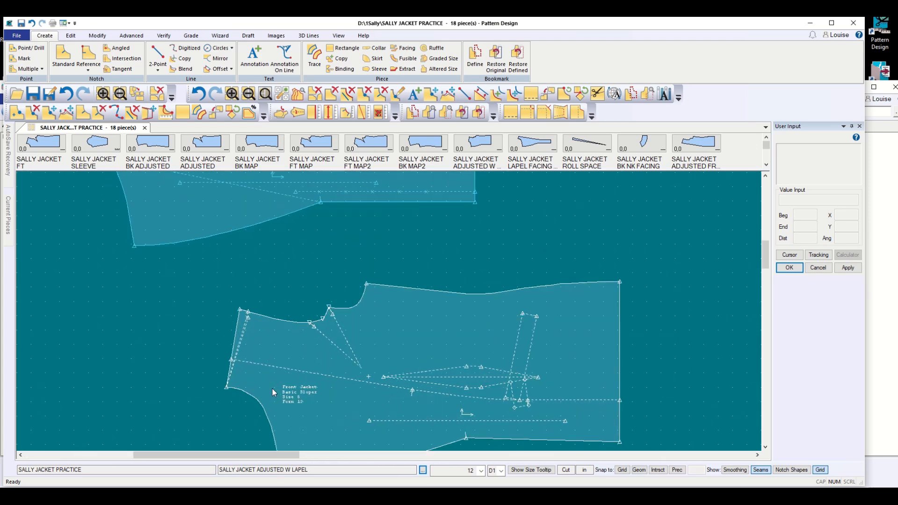
pyautogui.scroll(-4, 272, 388)
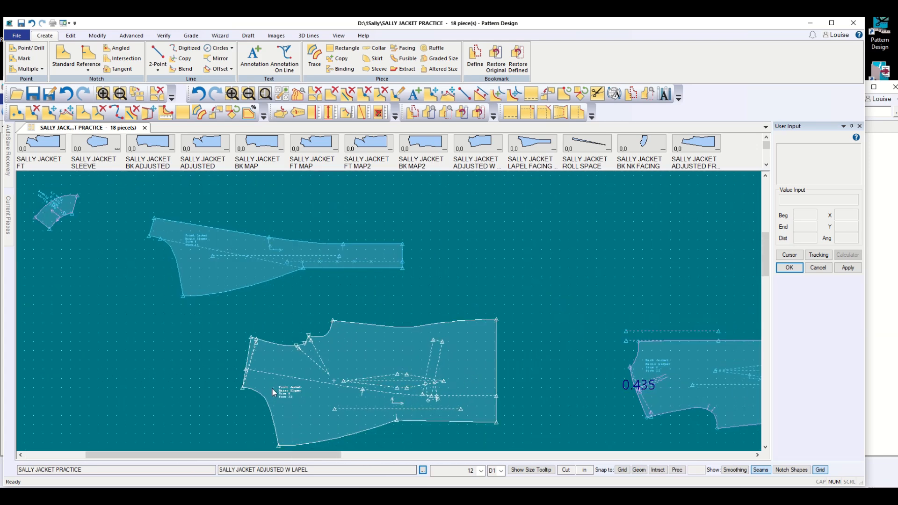
pyautogui.moveTo(682, 400); pyautogui.dragTo(497, 298)
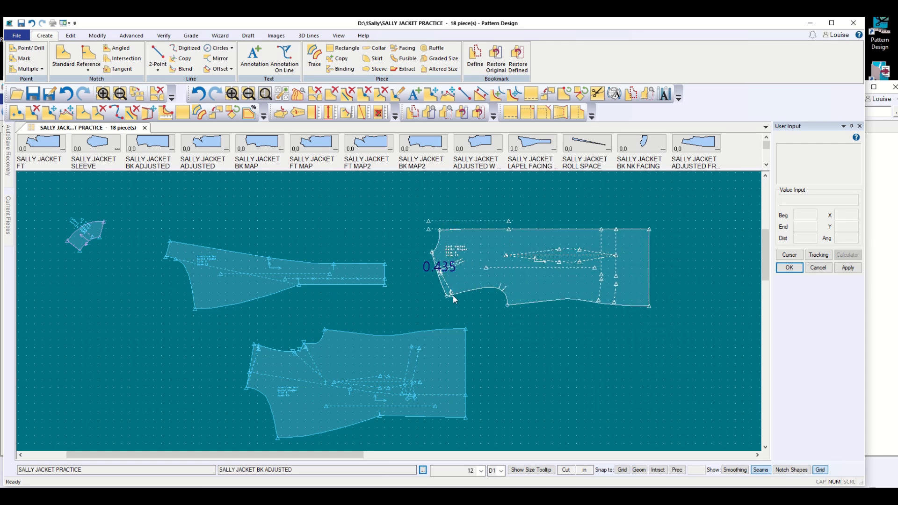
pyautogui.scroll(3, 453, 296)
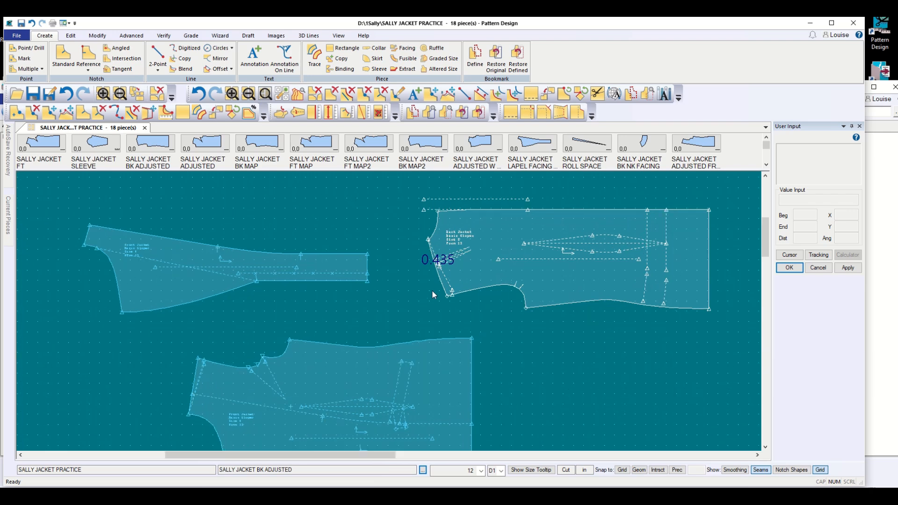
pyautogui.scroll(-1, 432, 292)
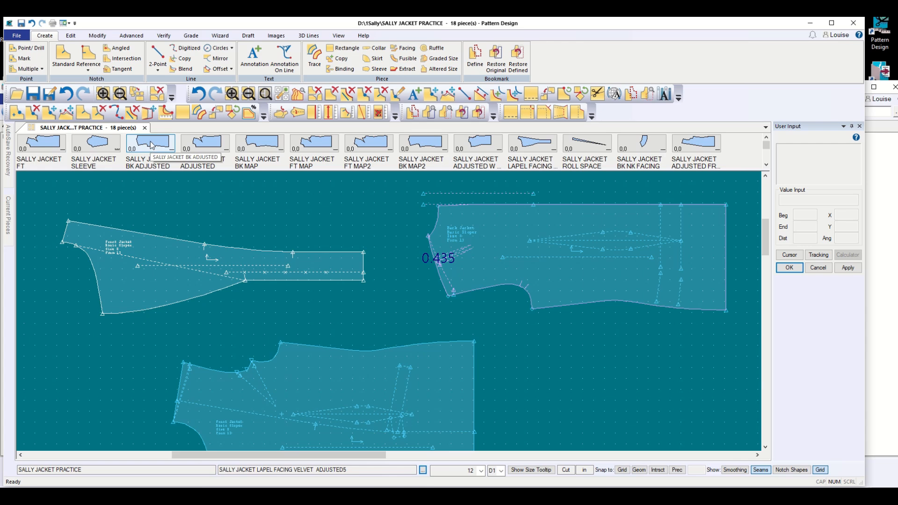
# Bring the adjusted back piece from the piece menu into the work area over the existing back
pyautogui.moveTo(151, 145); pyautogui.dragTo(572, 273)
pyautogui.scroll(-6, 572, 275)
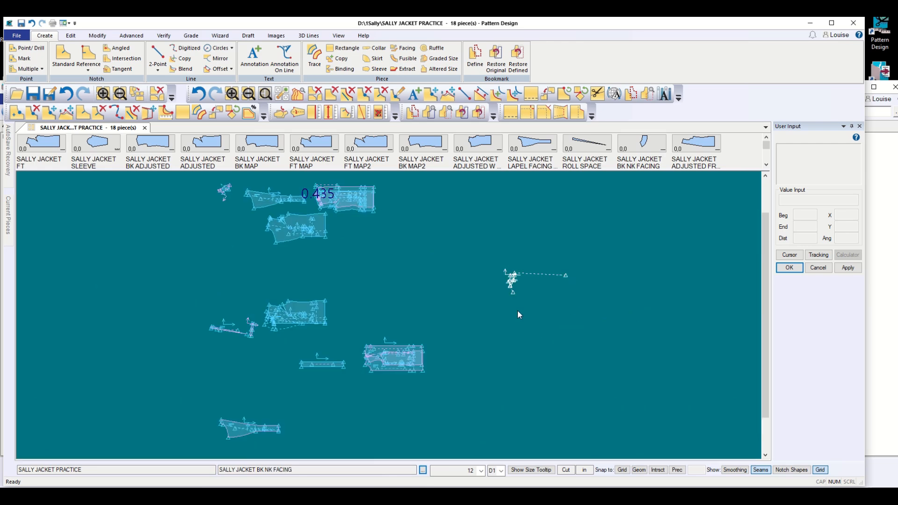
pyautogui.scroll(1, 364, 370)
pyautogui.scroll(2, 364, 370)
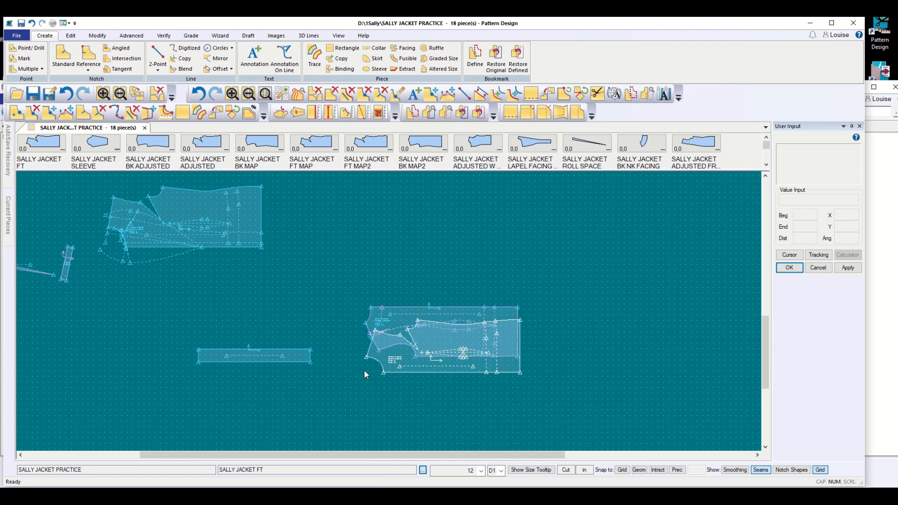
# Separate all work-area pieces into a row, then move the original back and the roll space piece up into empty space
pyautogui.scroll(-1, 364, 369)
pyautogui.scroll(-3, 331, 374)
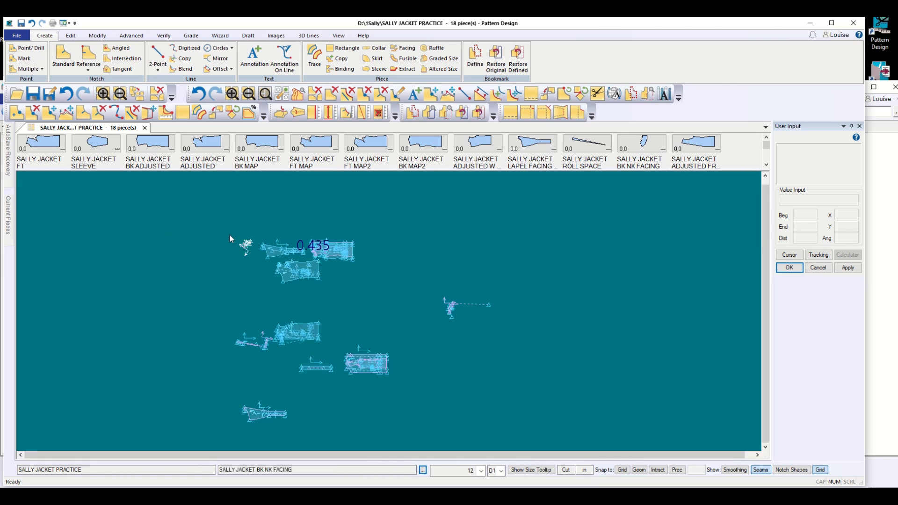
pyautogui.click(138, 96)
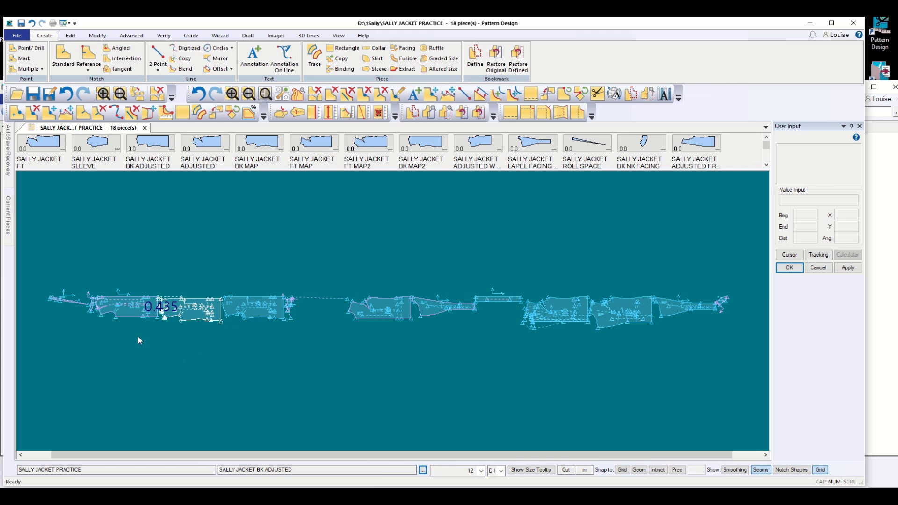
pyautogui.moveTo(117, 312); pyautogui.dragTo(121, 225)
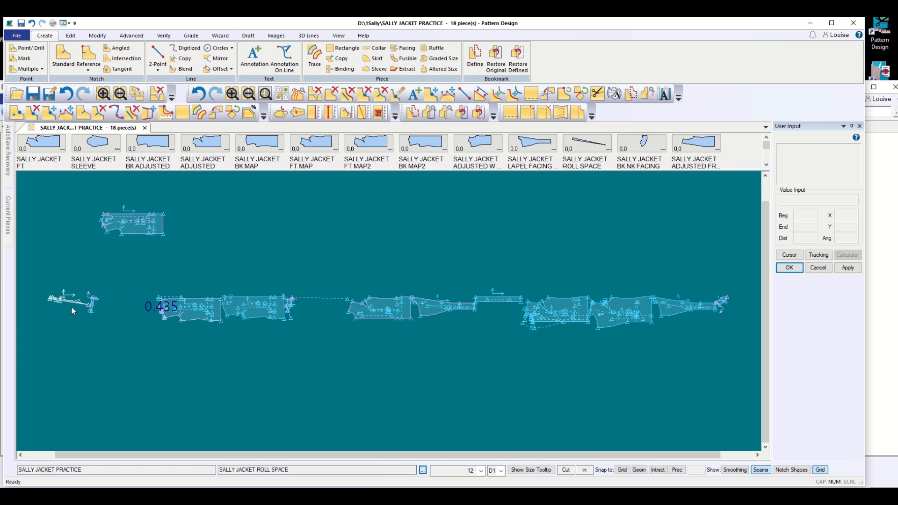
pyautogui.moveTo(70, 305); pyautogui.dragTo(92, 226)
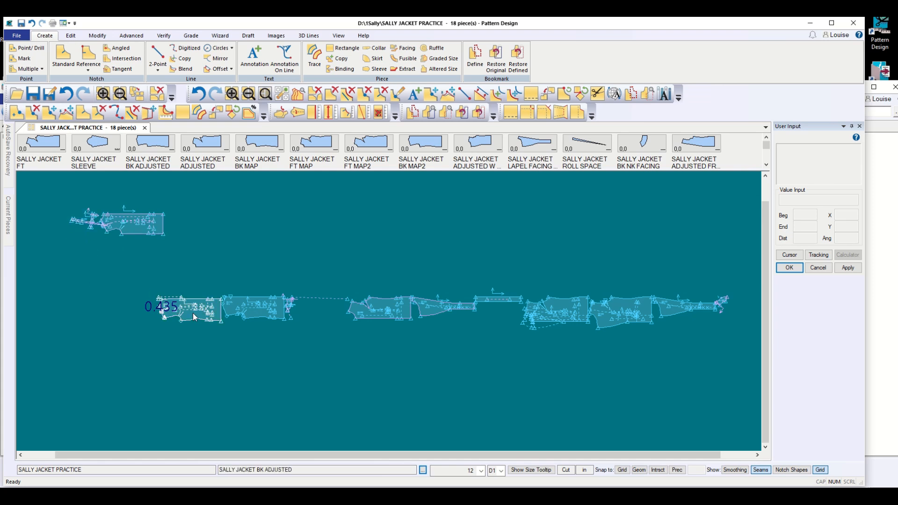
# Move the adjusted back with the extra neckline construction lines aside and place the other adjusted back directly above it
pyautogui.moveTo(193, 313); pyautogui.dragTo(129, 323)
pyautogui.scroll(1, 99, 336)
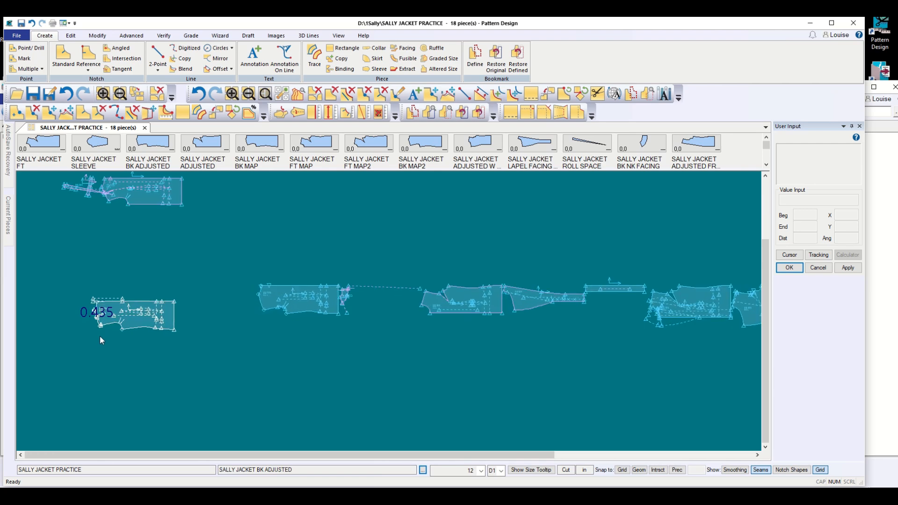
pyautogui.scroll(3, 111, 330)
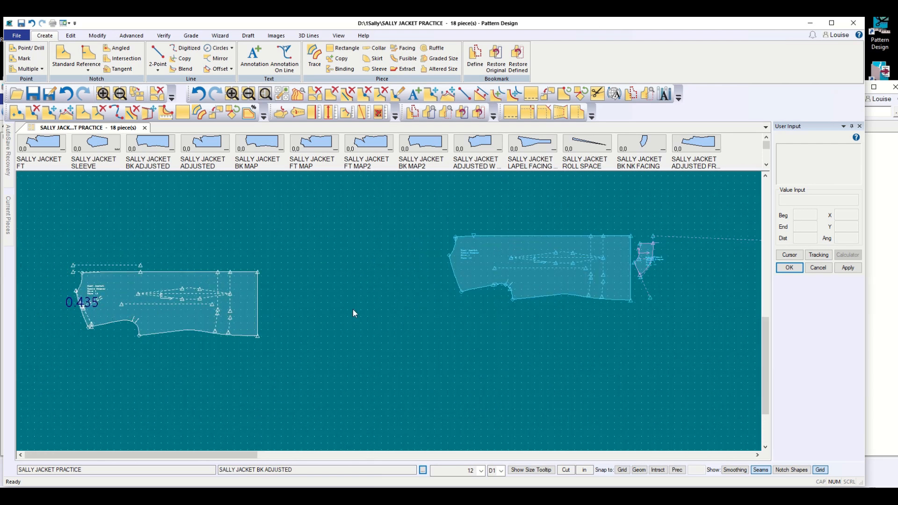
pyautogui.moveTo(537, 275); pyautogui.dragTo(230, 227)
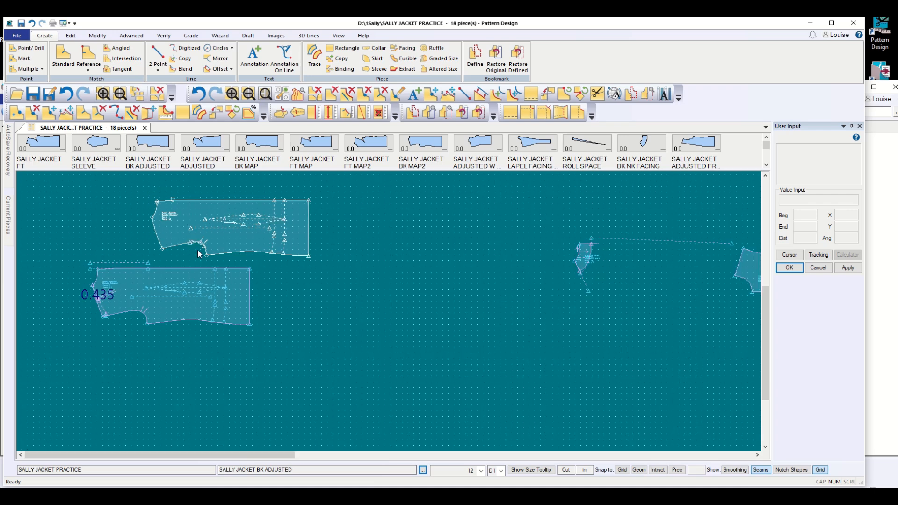
pyautogui.scroll(5, 196, 251)
pyautogui.scroll(-5, 197, 251)
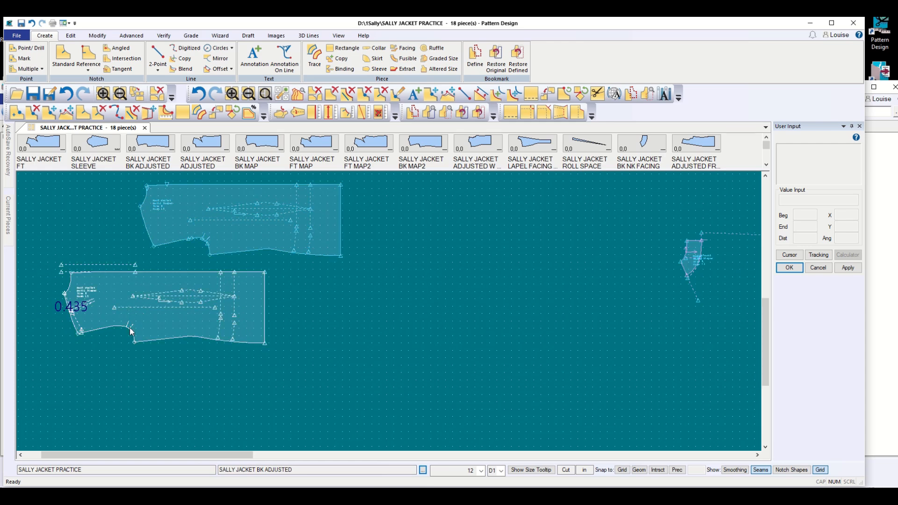
# Move the back neck facing with the long dashed line down beside the lower adjusted back
pyautogui.click(21, 23)
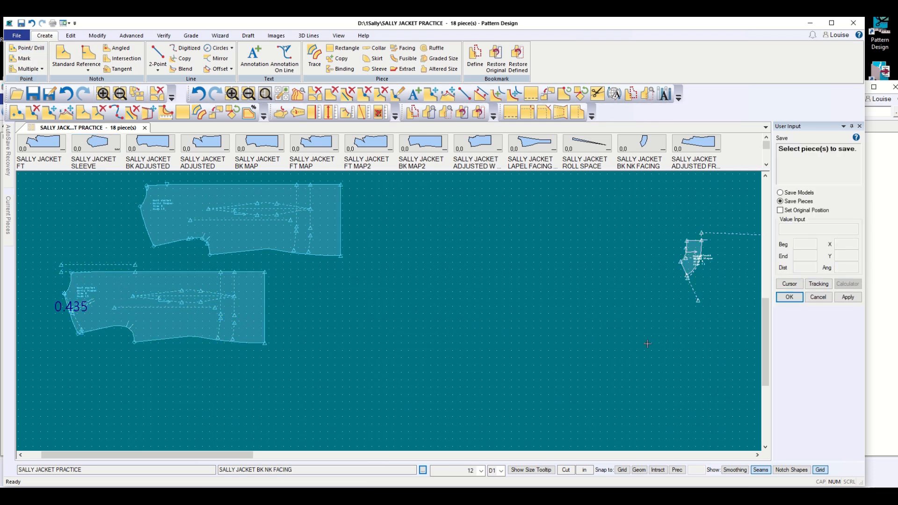
pyautogui.click(819, 297)
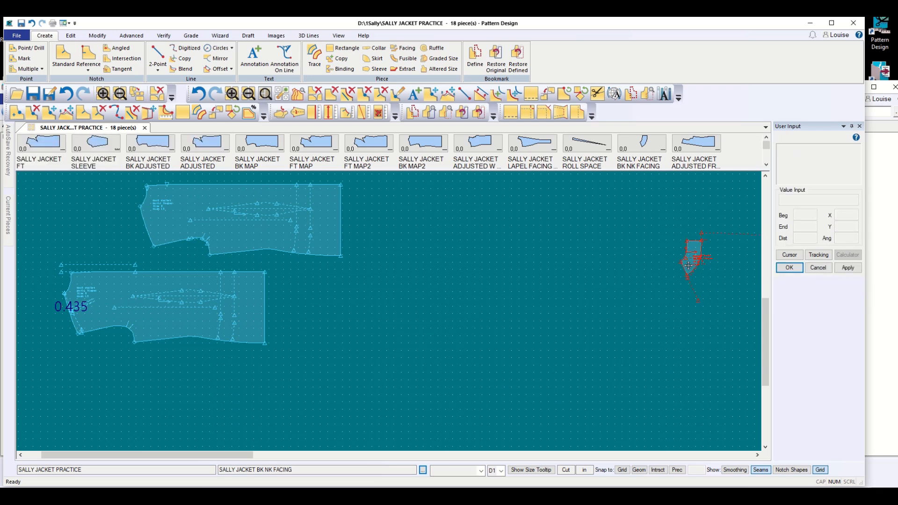
pyautogui.moveTo(688, 266); pyautogui.dragTo(290, 356)
pyautogui.scroll(1, 424, 375)
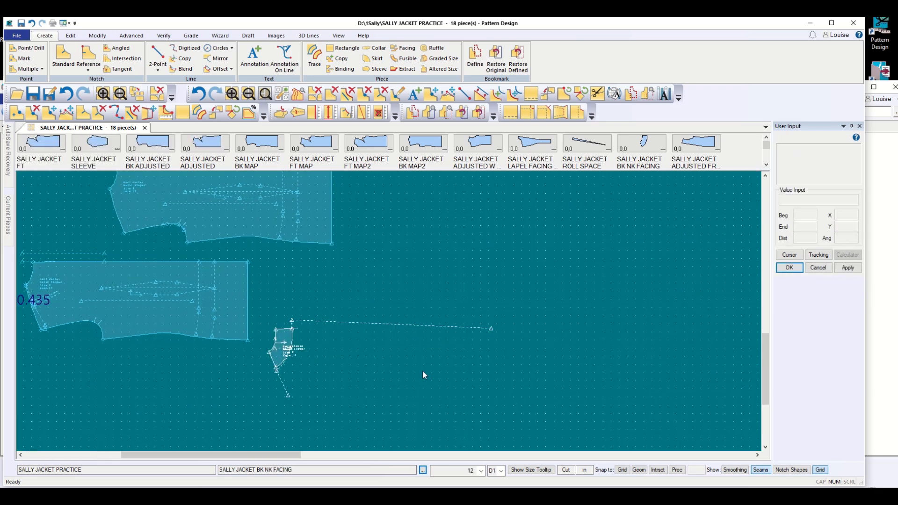
pyautogui.scroll(-5, 422, 370)
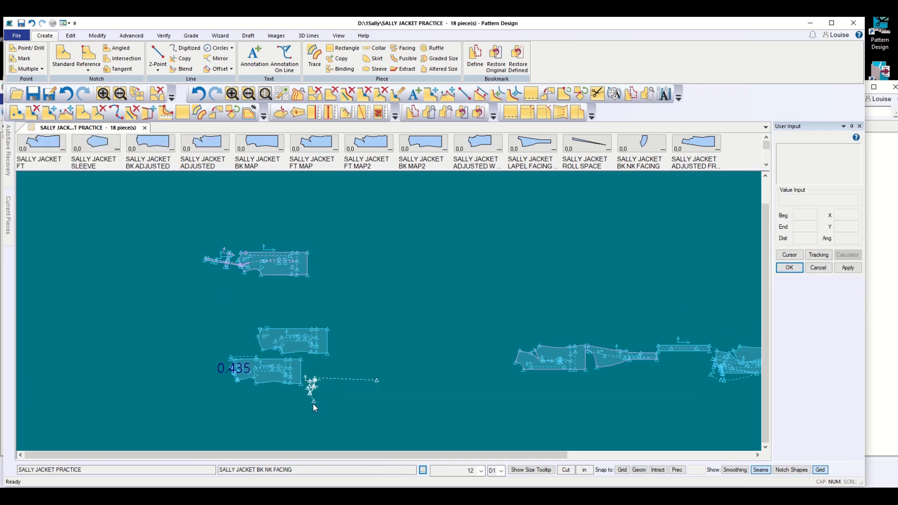
# Spread the nearer velvet lapel facing, rectangular strip P12, front with lapel construction lines and original back into separate clear spaces
pyautogui.moveTo(616, 358); pyautogui.dragTo(393, 317)
pyautogui.moveTo(676, 349); pyautogui.dragTo(635, 423)
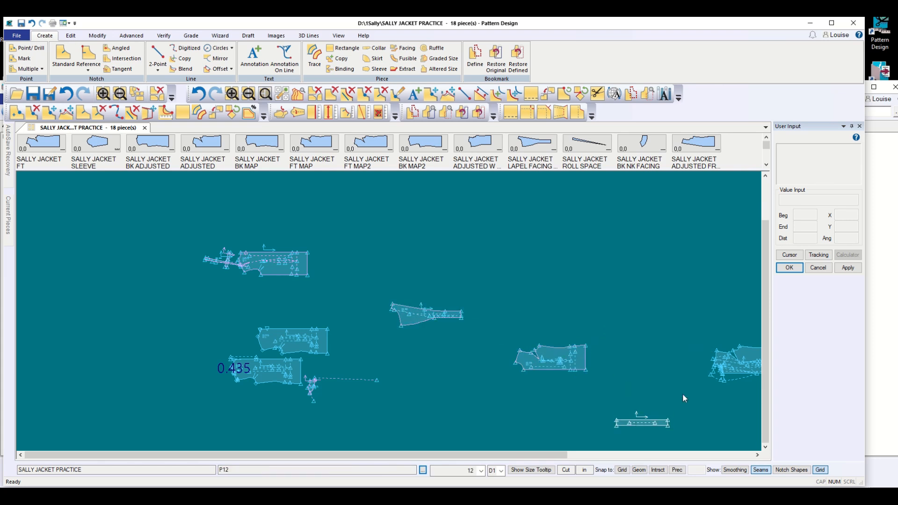
pyautogui.moveTo(726, 365); pyautogui.dragTo(343, 239)
pyautogui.moveTo(277, 272); pyautogui.dragTo(295, 287)
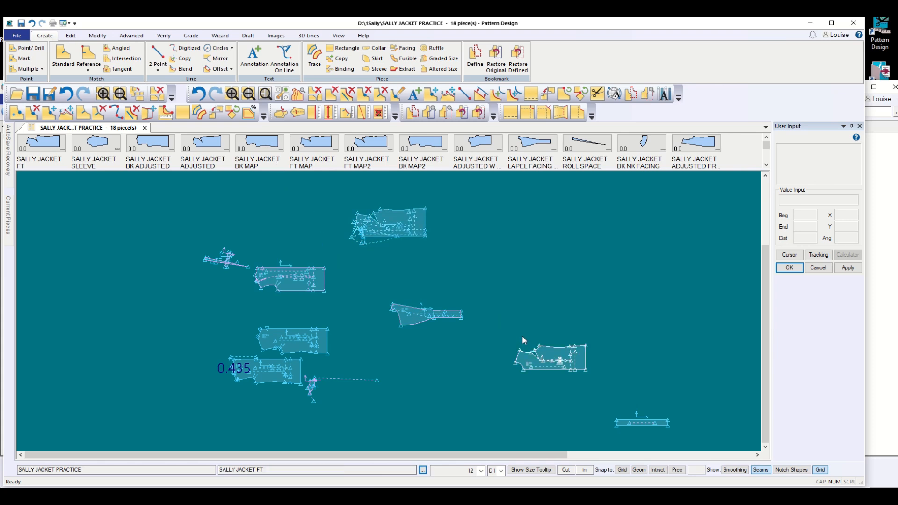
# Move the adjusted front with lapel and the farther velvet lapel facing in toward the other pieces, facing below front
pyautogui.scroll(-5, 523, 341)
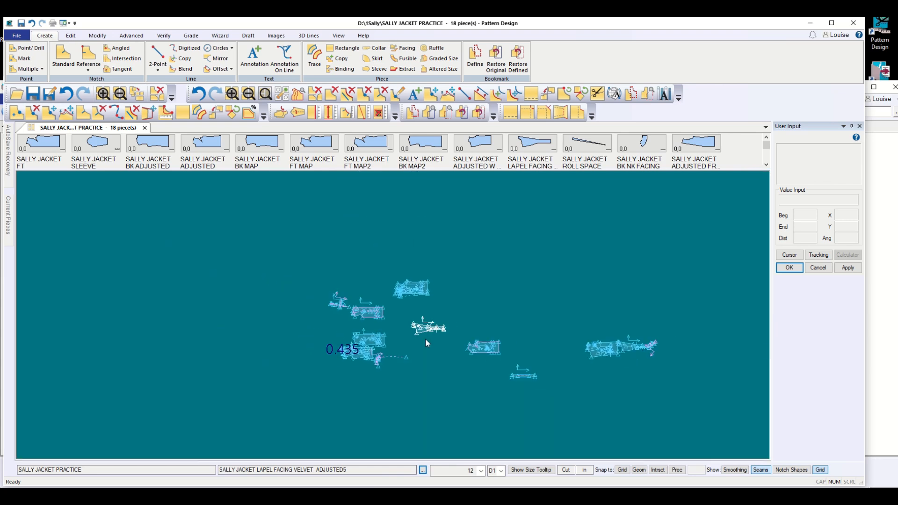
pyautogui.moveTo(603, 350); pyautogui.dragTo(475, 292)
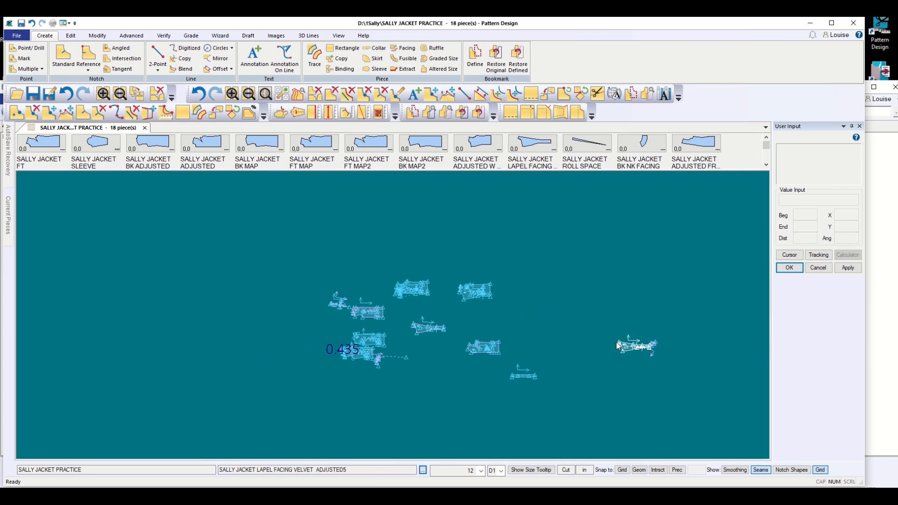
pyautogui.moveTo(618, 345); pyautogui.dragTo(474, 315)
# Bring the remote angled back neck facing in below the adjusted front and place the velvet lapel facing beside it
pyautogui.scroll(1, 655, 351)
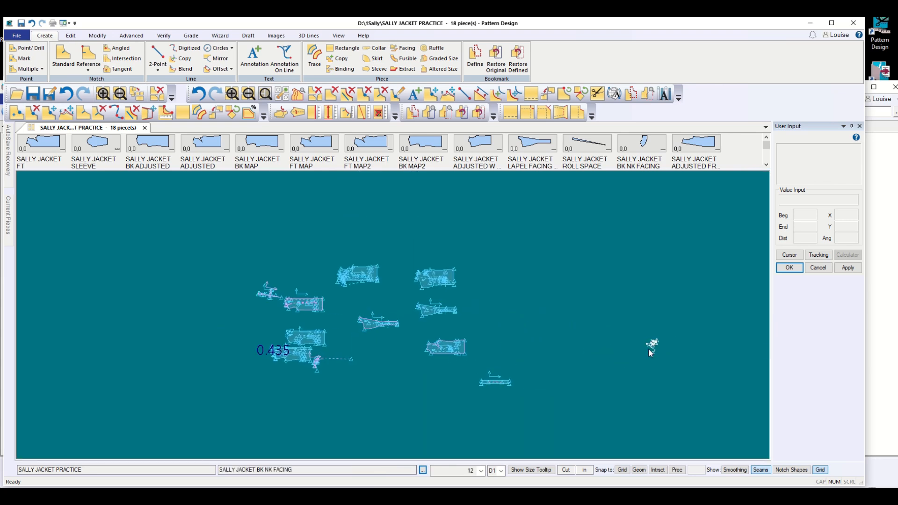
pyautogui.scroll(4, 651, 351)
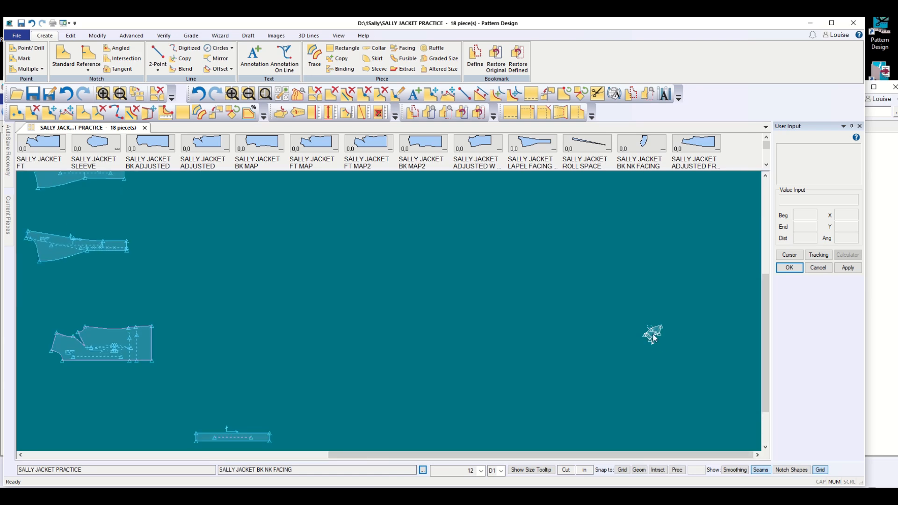
pyautogui.moveTo(653, 338); pyautogui.dragTo(134, 215)
pyautogui.scroll(1, 290, 313)
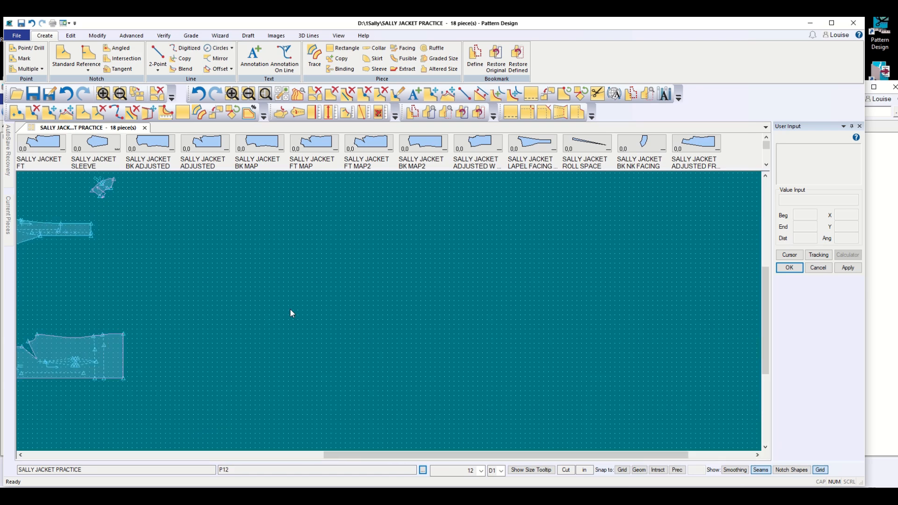
pyautogui.scroll(-3, 291, 310)
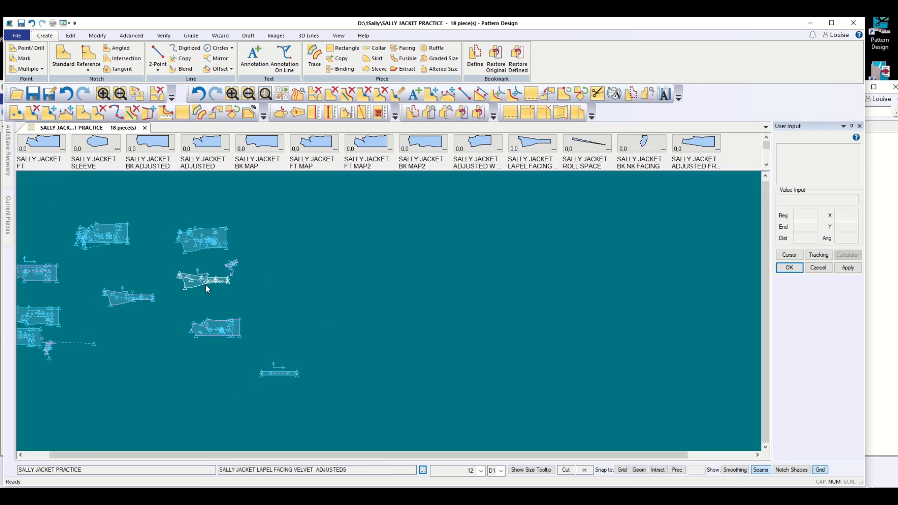
pyautogui.moveTo(206, 289); pyautogui.dragTo(246, 276)
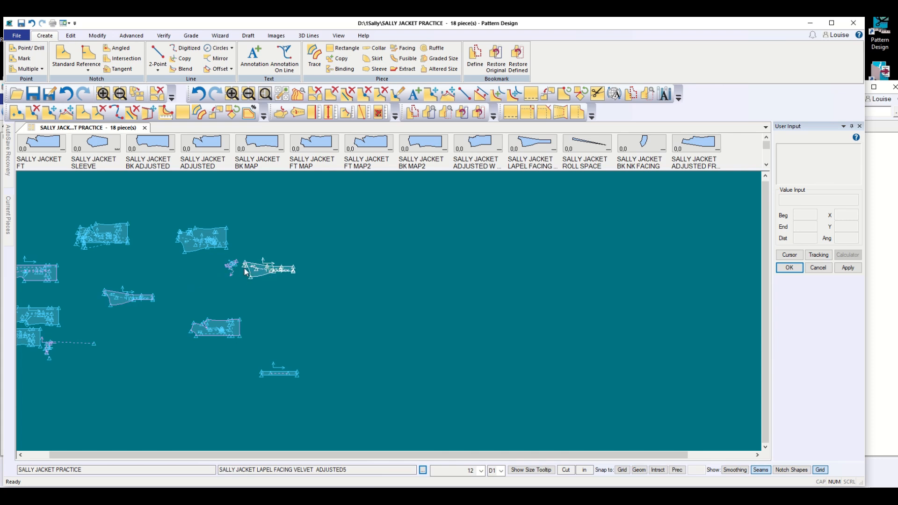
pyautogui.scroll(2, 235, 275)
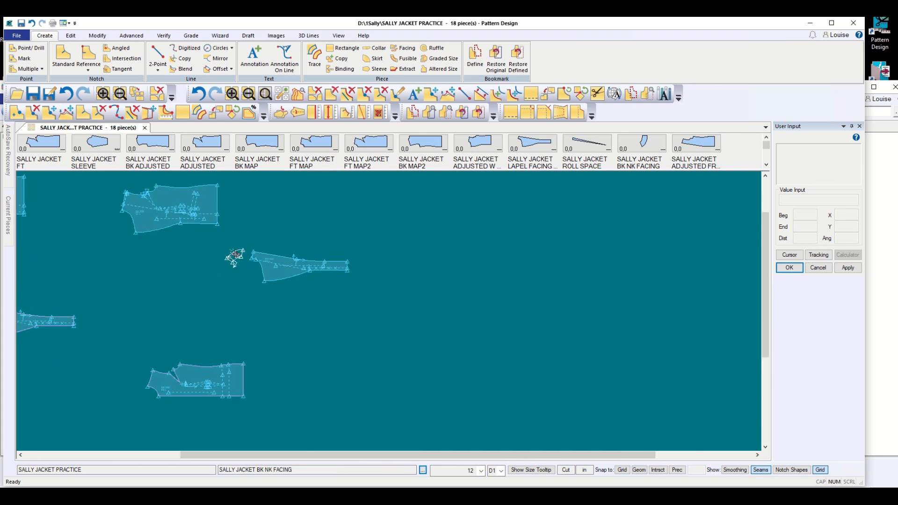
# Bring the adjusted front lining from the piece menu into the work area and place it along the velvet lapel facing
pyautogui.scroll(-3, 163, 321)
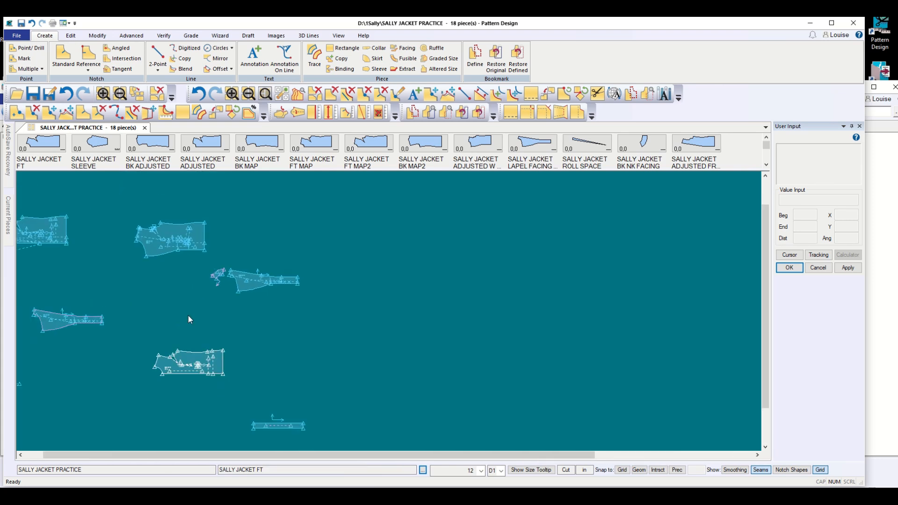
pyautogui.scroll(-2, 189, 320)
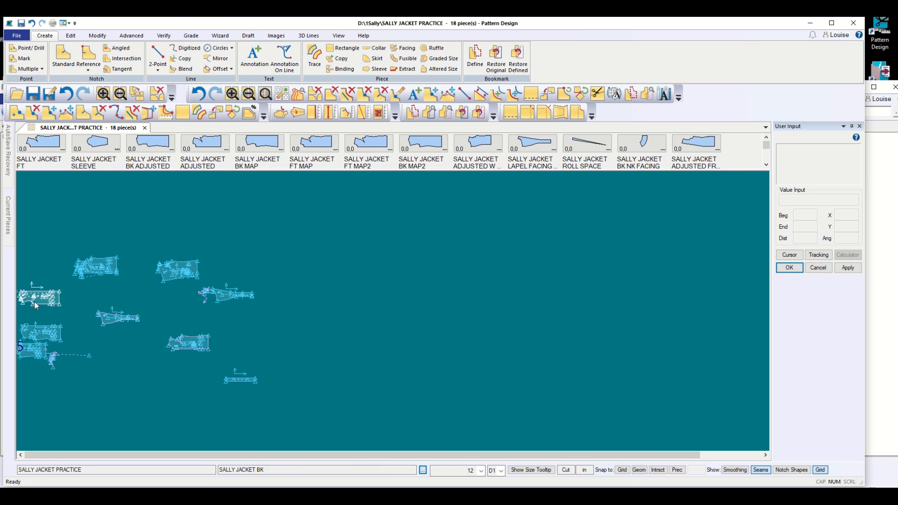
pyautogui.scroll(-4, 54, 344)
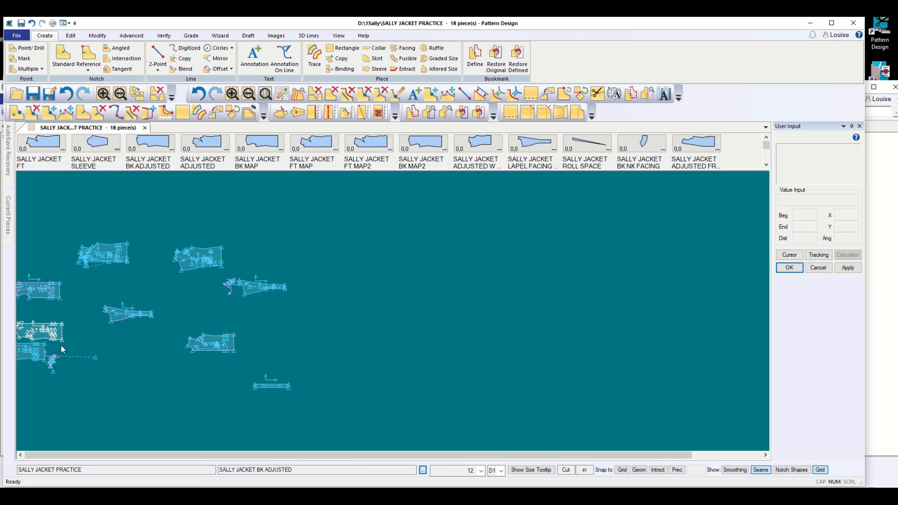
pyautogui.scroll(-1, 67, 343)
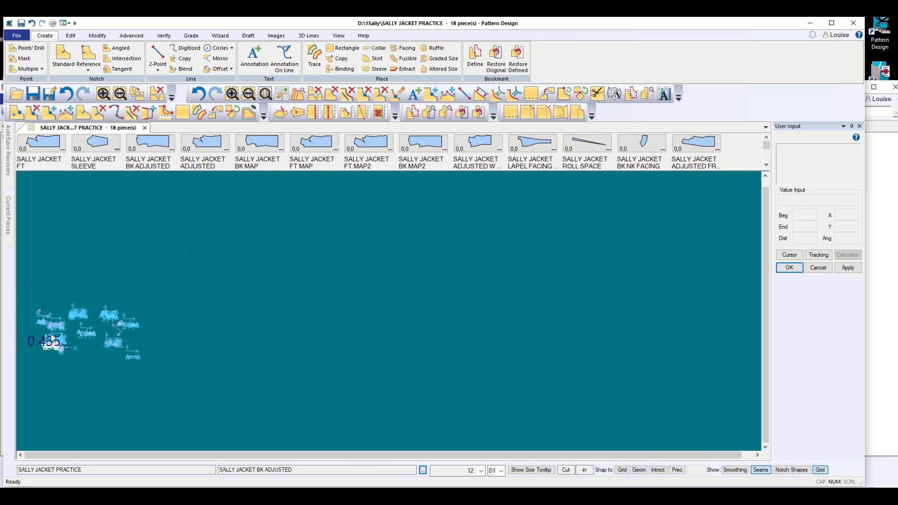
pyautogui.click(697, 144)
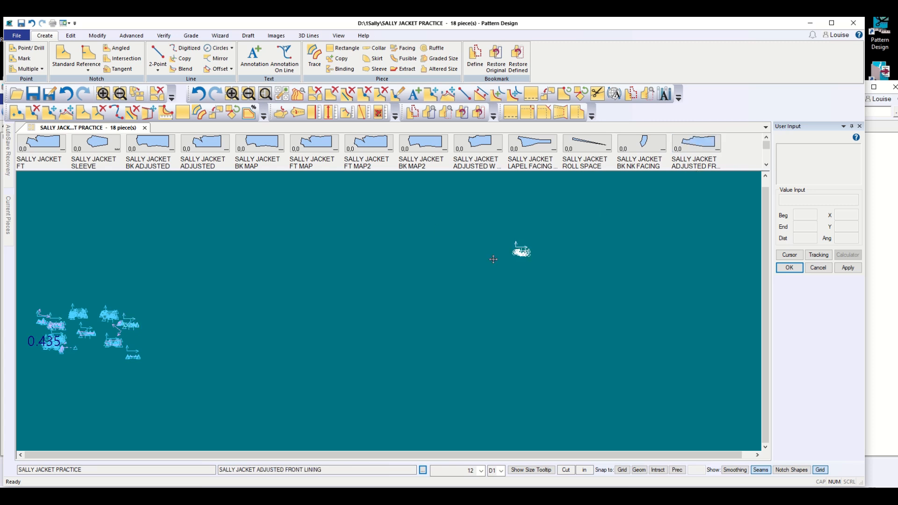
pyautogui.click(132, 312)
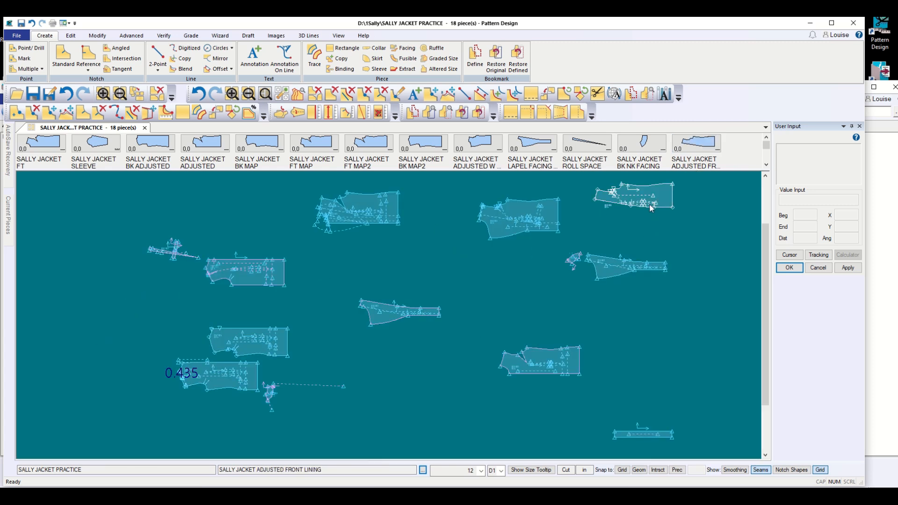
pyautogui.moveTo(651, 209); pyautogui.dragTo(644, 257)
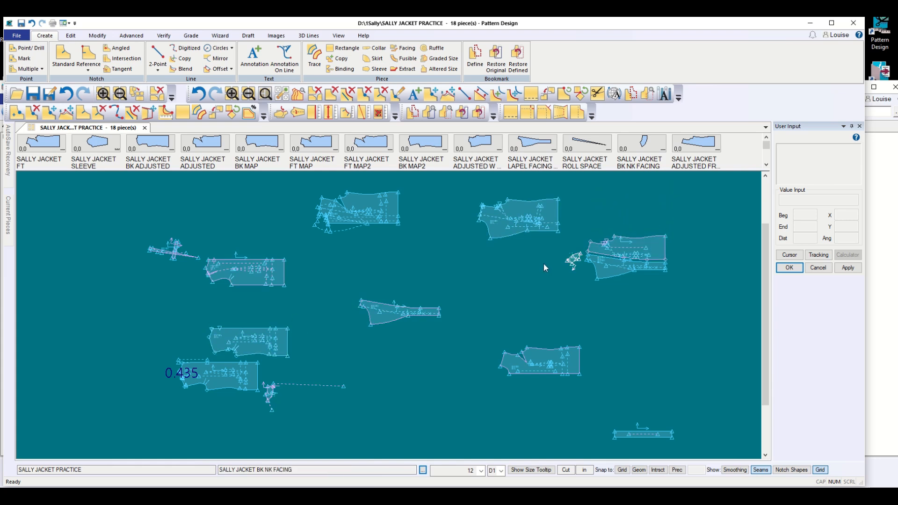
# Bring the adjusted back lining from the piece menu into the work area and place it against the angled back neck facing
pyautogui.click(767, 165)
pyautogui.click(767, 165)
pyautogui.moveTo(642, 143); pyautogui.dragTo(478, 286)
pyautogui.scroll(5, 457, 304)
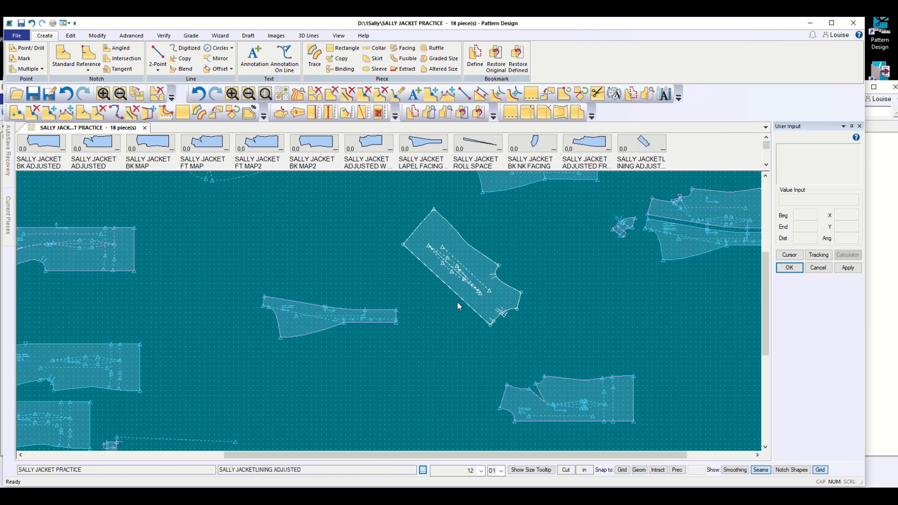
pyautogui.scroll(1, 458, 306)
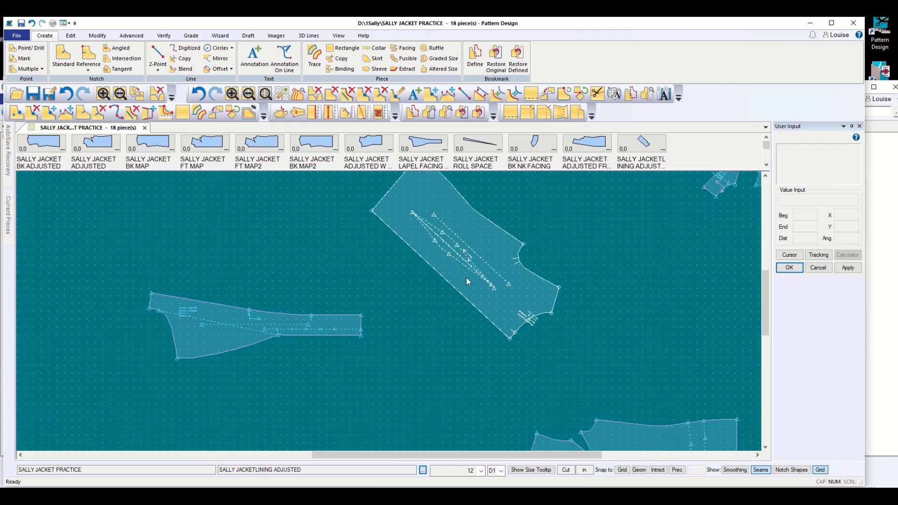
pyautogui.scroll(-4, 467, 280)
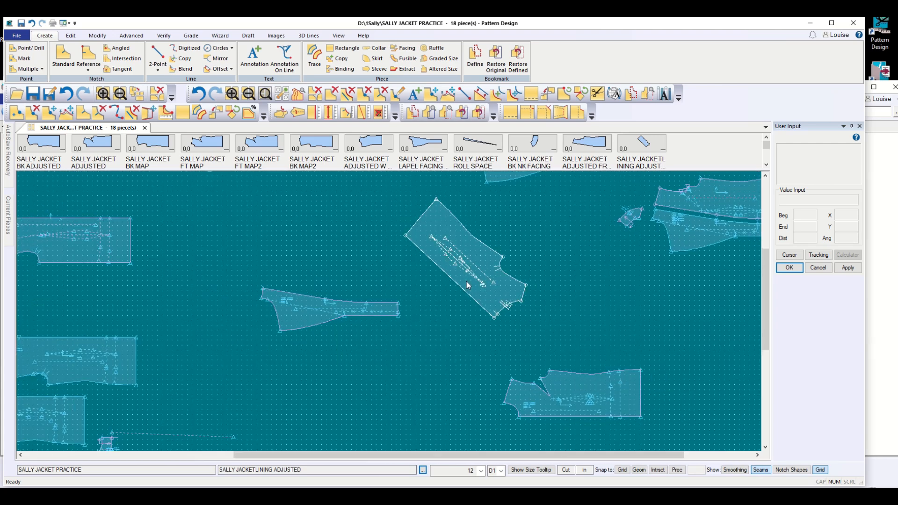
pyautogui.moveTo(482, 297); pyautogui.dragTo(570, 225)
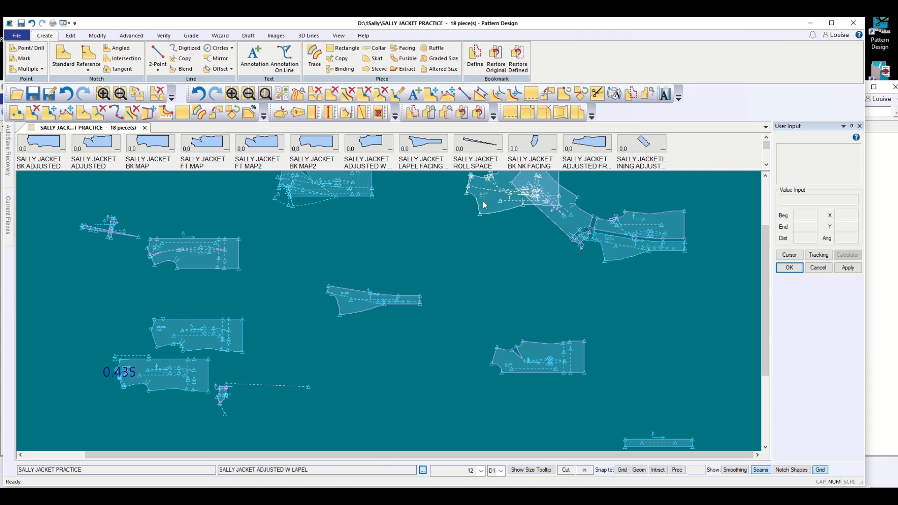
# Lay the adjusted front with lapel over its lining and velvet facing, and move the adjusted back below the back lining
pyautogui.moveTo(487, 197)
pyautogui.mouseDown()
pyautogui.moveTo(614, 242)
pyautogui.moveTo(614, 298)
pyautogui.moveTo(614, 244)
pyautogui.mouseUp()
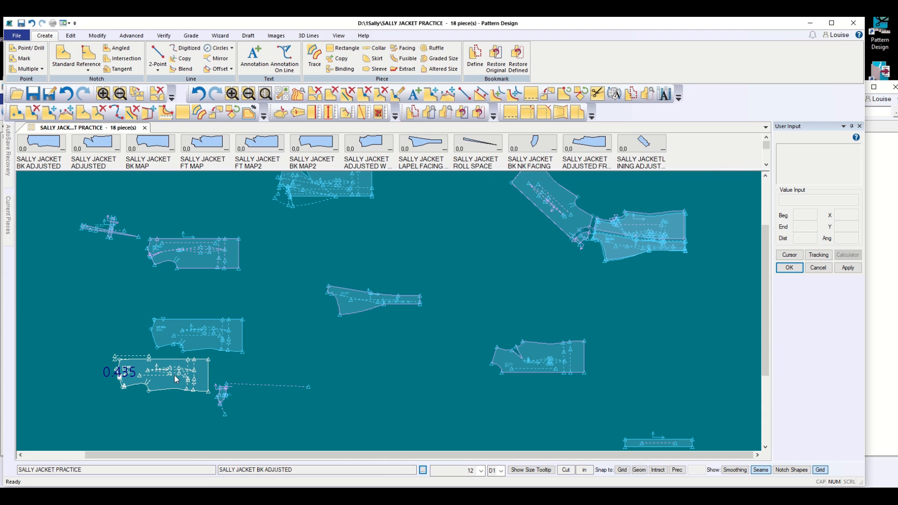
pyautogui.moveTo(174, 374); pyautogui.dragTo(545, 267)
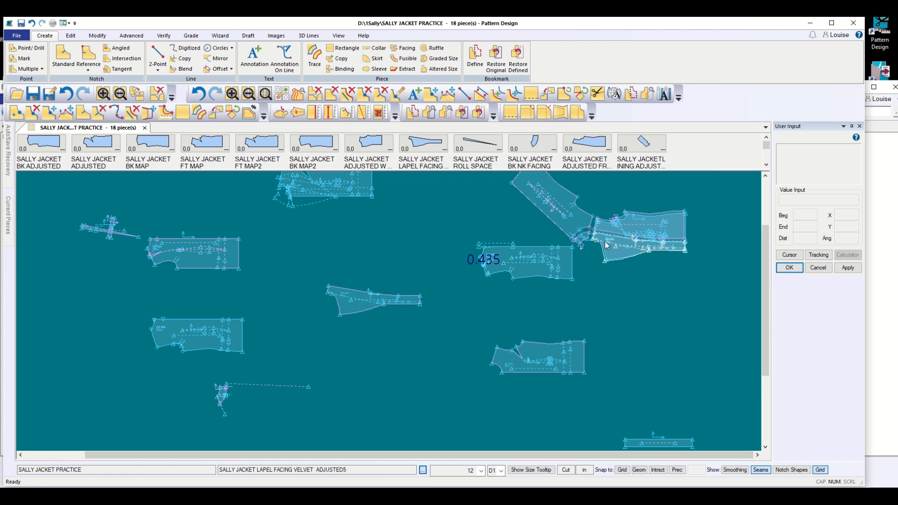
# Shift the adjusted back slightly upward so it sits just below the angled back lining and back neck facing
pyautogui.scroll(3, 610, 225)
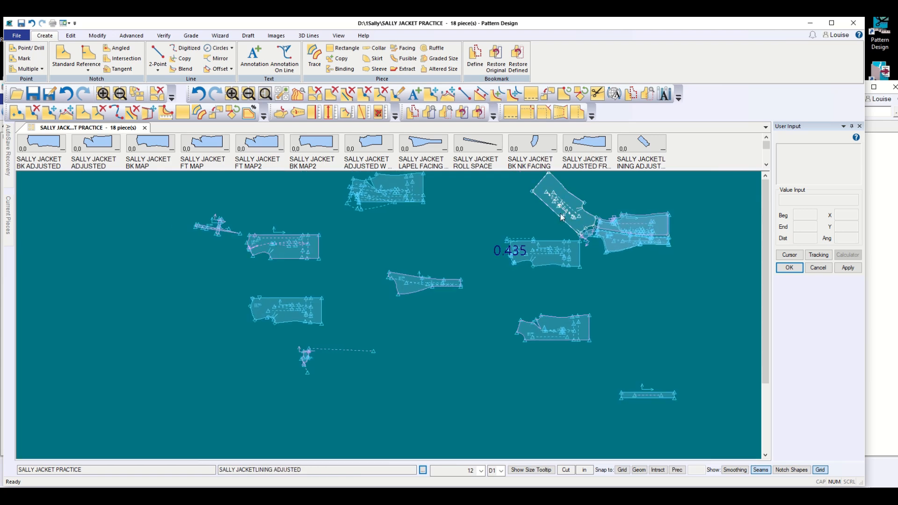
pyautogui.scroll(2, 614, 221)
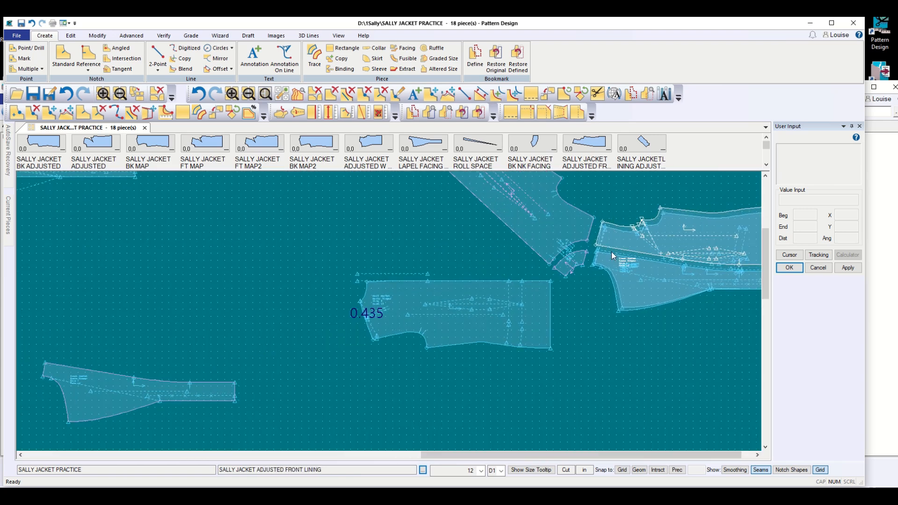
pyautogui.moveTo(499, 310); pyautogui.dragTo(492, 289)
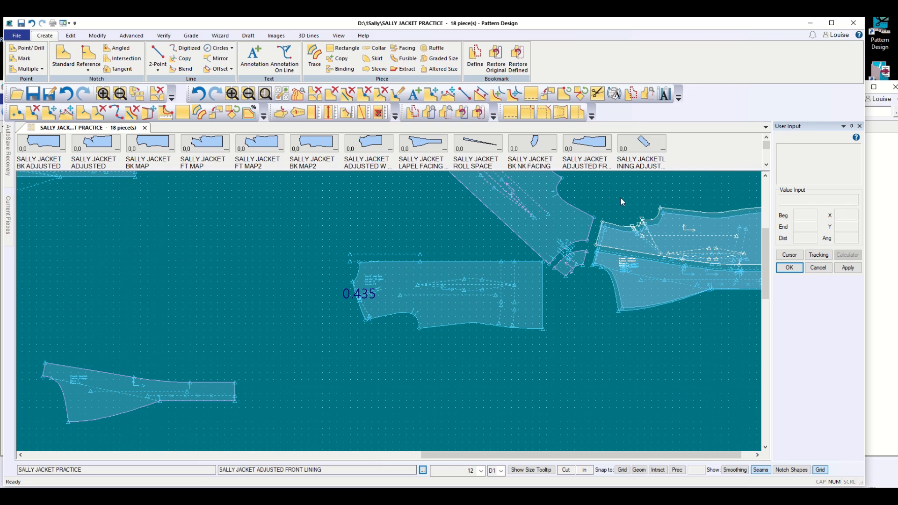
pyautogui.click(546, 290)
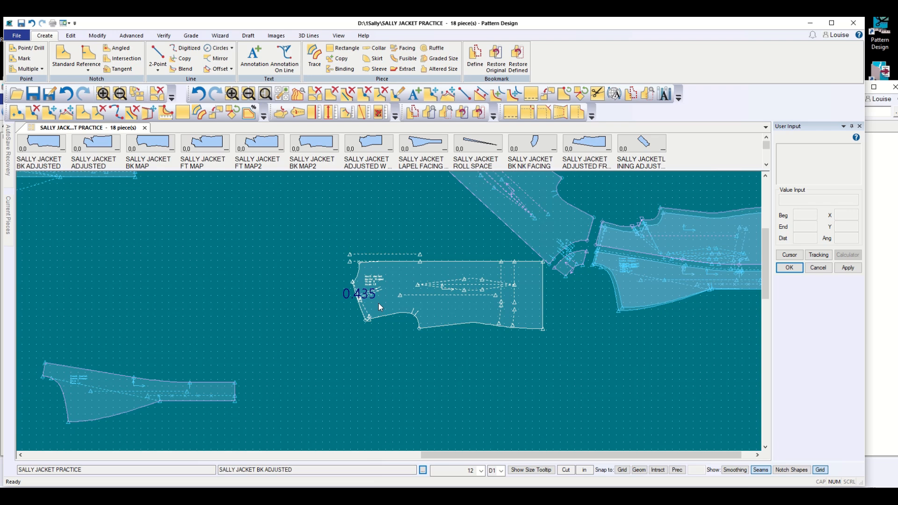
pyautogui.scroll(-2, 468, 368)
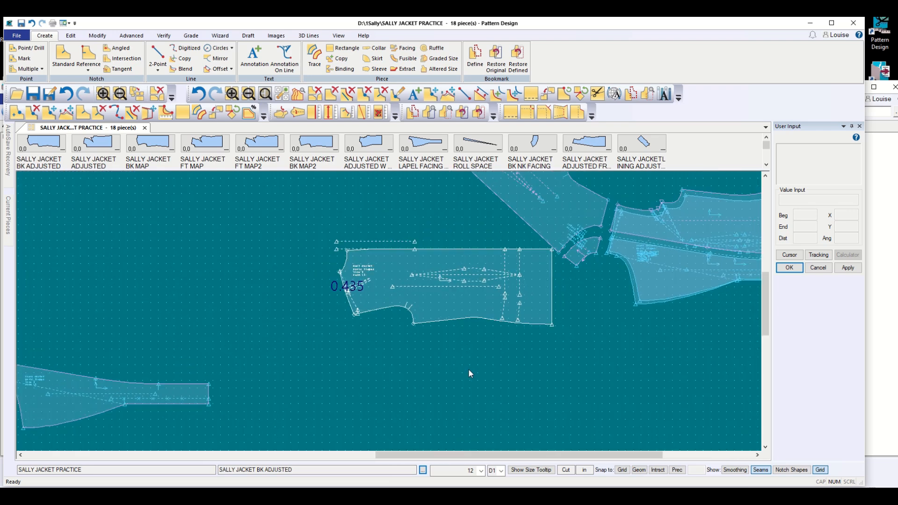
pyautogui.scroll(-2, 469, 371)
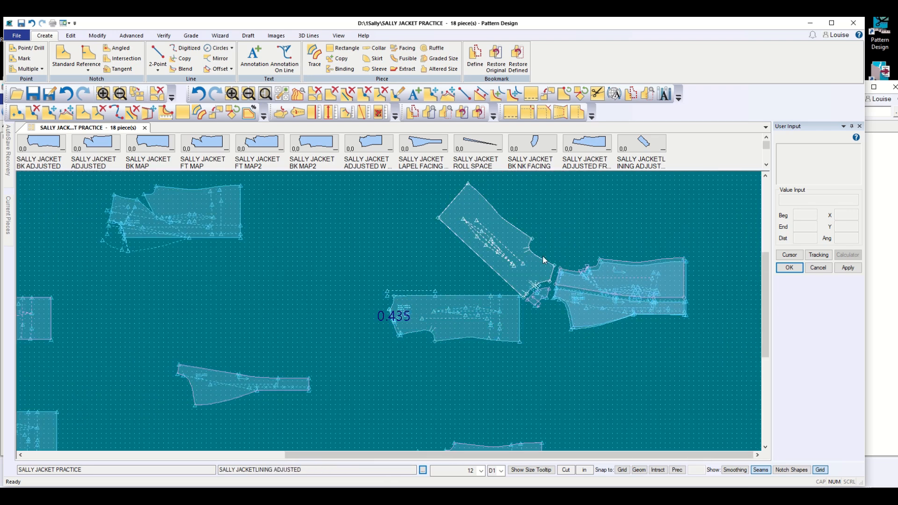